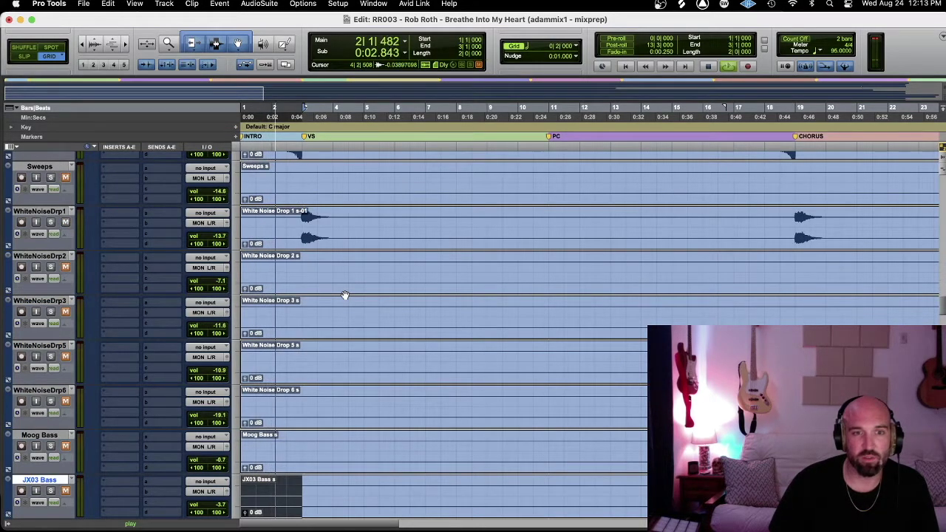
# - Move down to the low and high Muted Mallet tracks and unmute them while the intro loops
pyautogui.press(';')
pyautogui.press(';')
pyautogui.press(';')
pyautogui.press('Return')
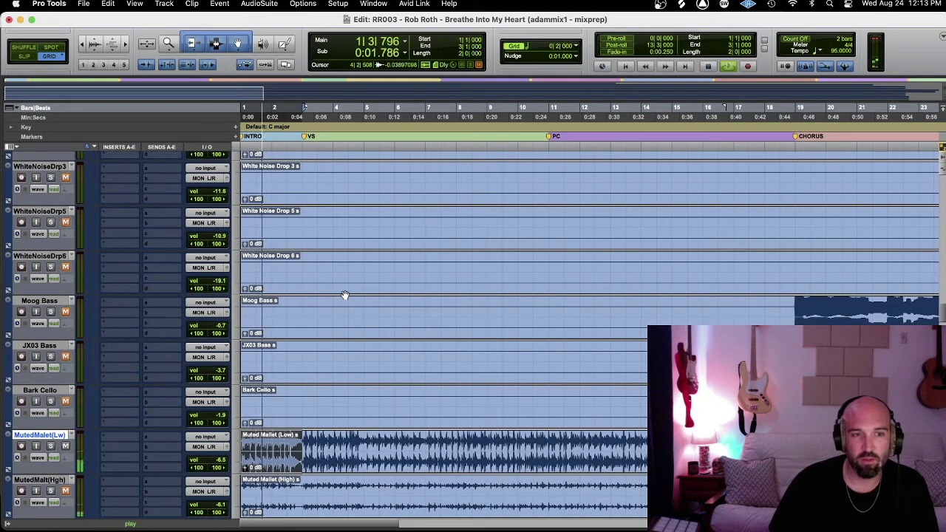
pyautogui.press(';')
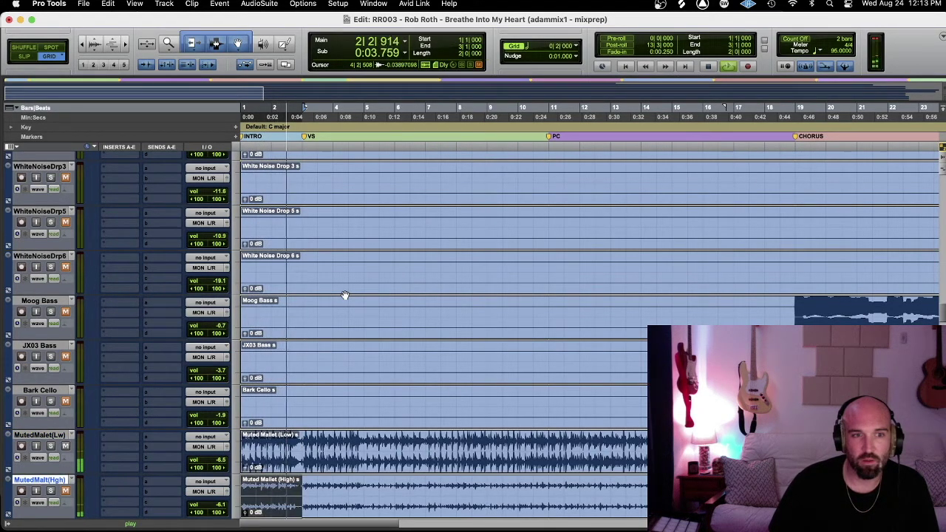
pyautogui.press(';')
pyautogui.press('Return')
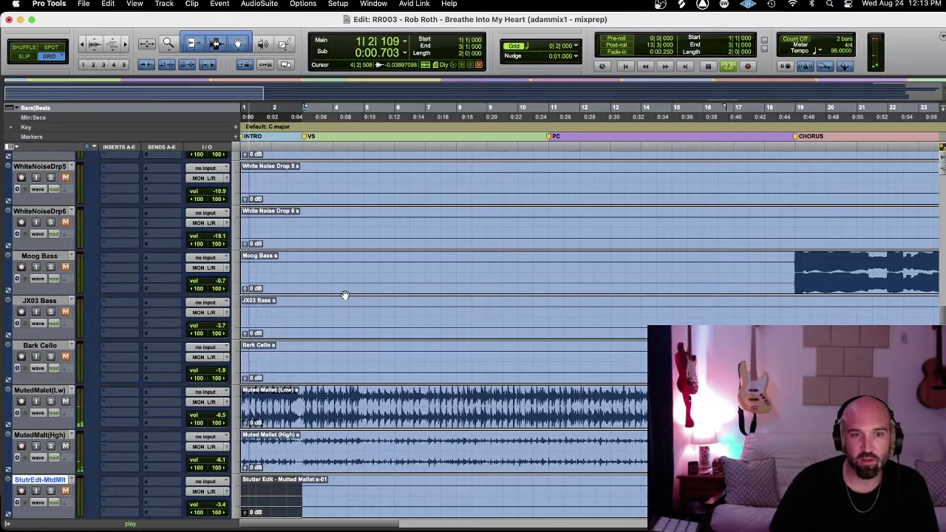
# - Move down to the Omni - Bell 1 track and unmute it over the looping intro
pyautogui.scroll(-2, 344, 295)
pyautogui.press(';')
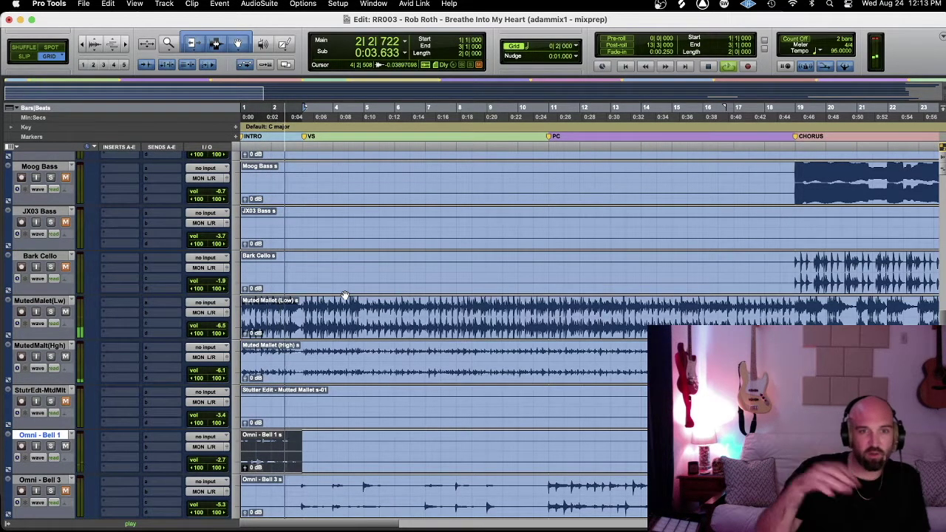
pyautogui.press('Return')
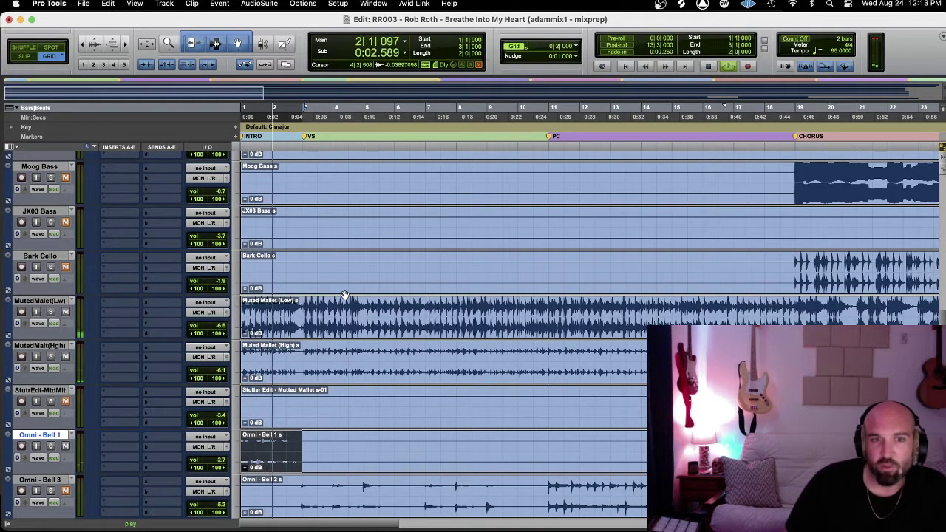
# - Go down track by track from Omni - Bell 3 to Omni - Pluck 3, checking which tracks have audio in the intro
pyautogui.press(';')
pyautogui.press(';')
pyautogui.press(';')
pyautogui.press(';')
pyautogui.press(';')
pyautogui.press(';')
pyautogui.press(';')
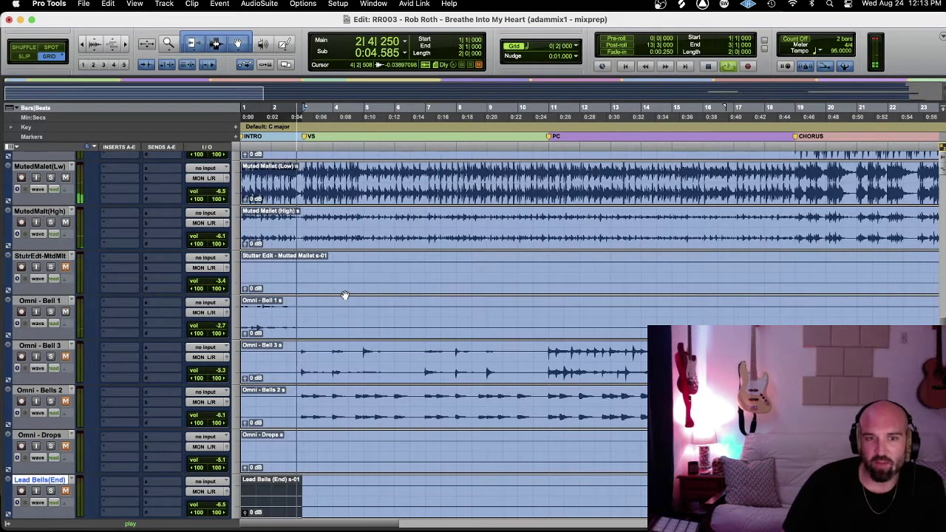
pyautogui.press('Return')
pyautogui.press(';')
pyautogui.press(';')
pyautogui.press(';')
pyautogui.press(';')
pyautogui.press(';')
pyautogui.press(';')
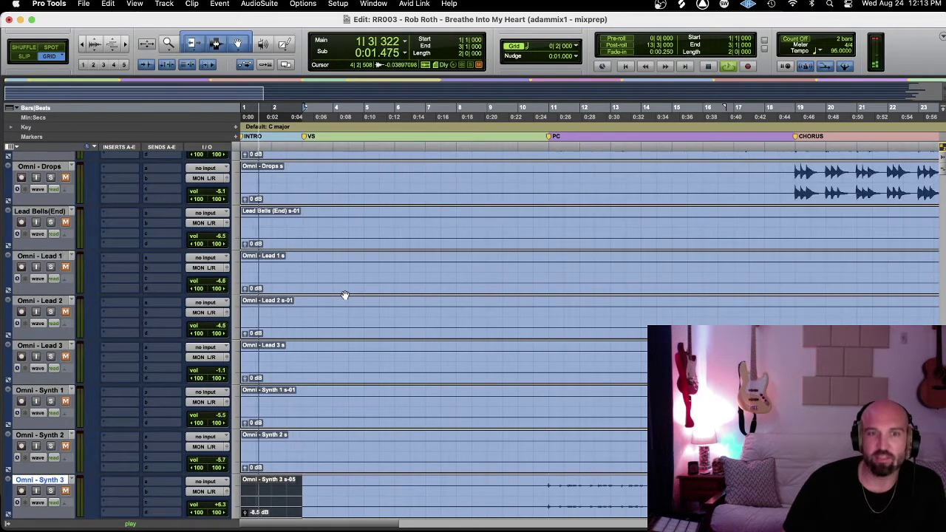
pyautogui.press(';')
pyautogui.press(';')
pyautogui.press(';')
pyautogui.press(';')
pyautogui.press(';')
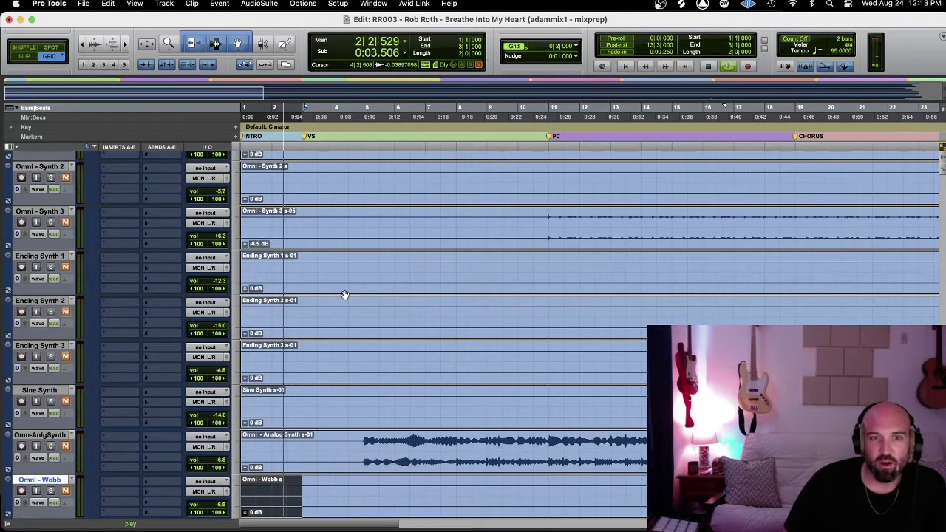
pyautogui.press(';')
pyautogui.press(';')
pyautogui.press(';')
pyautogui.press(';')
pyautogui.press(';')
pyautogui.press(';')
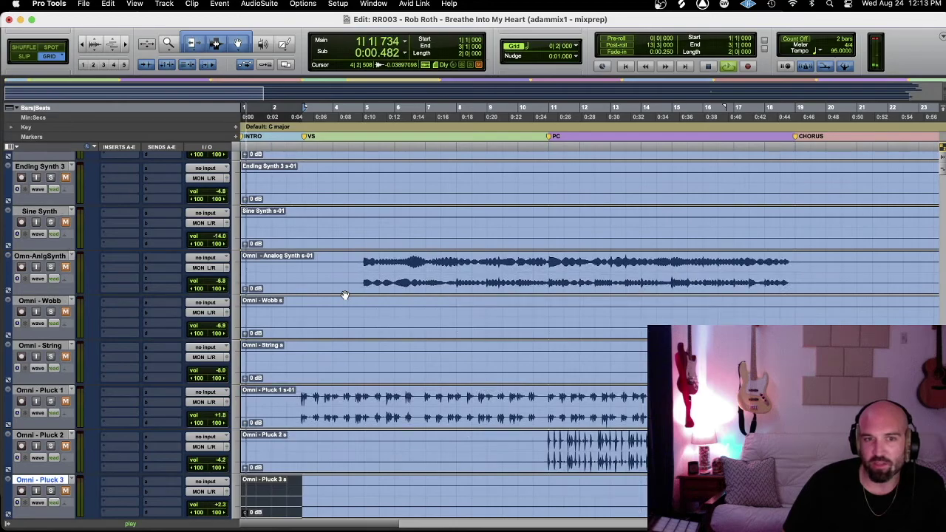
# - Select the Massive X Keys track and set its volume to -0.7 dB while the intro loops
pyautogui.press('p')
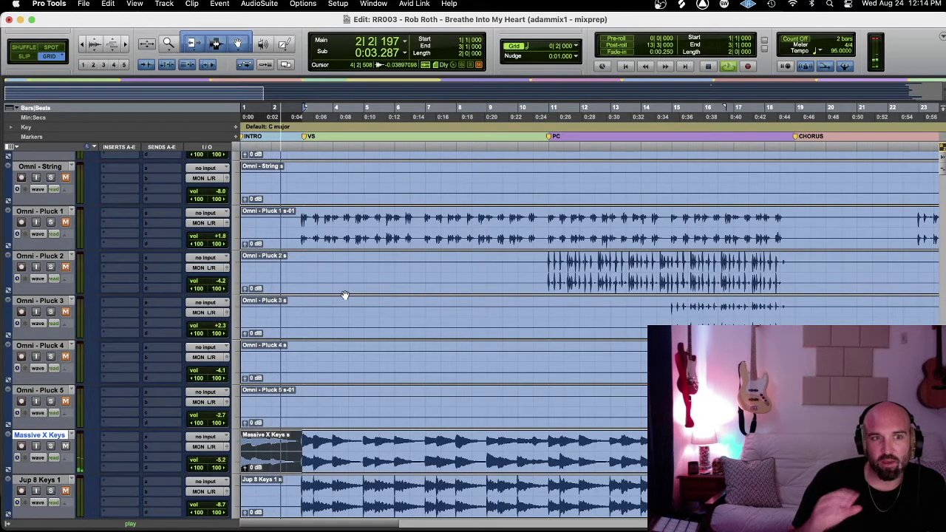
pyautogui.moveTo(222, 467); pyautogui.dragTo(221, 459)
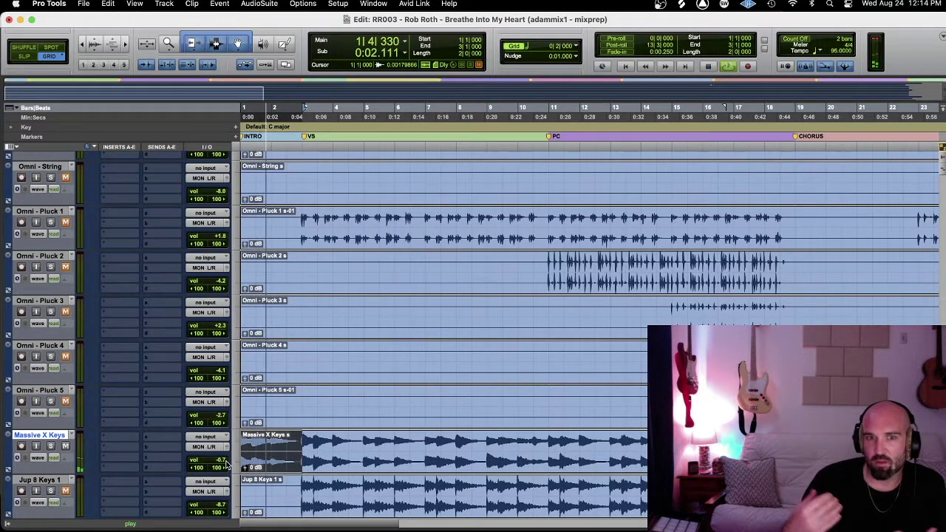
# - Go through the remaining piano, organ, texture and vocal tracks, checking them for audio in the intro
pyautogui.press(';')
pyautogui.press(';')
pyautogui.press(';')
pyautogui.press(';')
pyautogui.press(';')
pyautogui.press(';')
pyautogui.press(';')
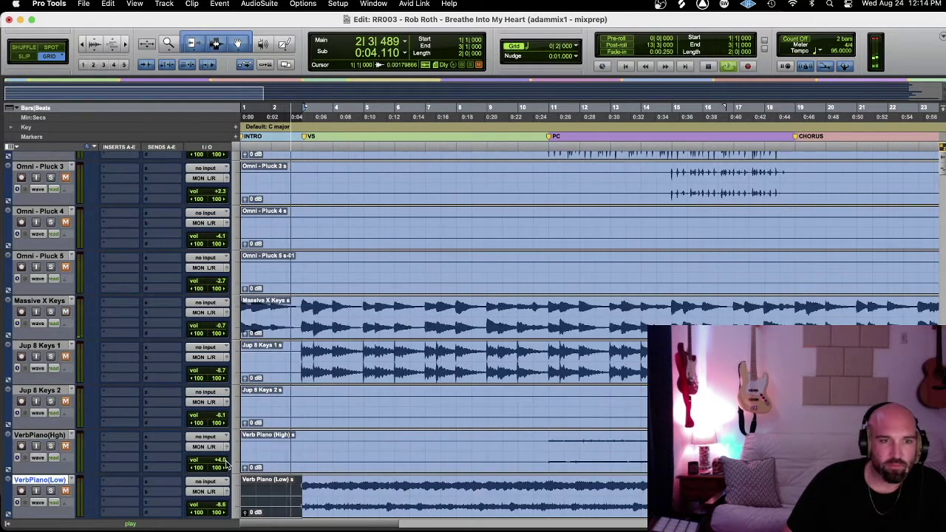
pyautogui.press(';')
pyautogui.press(';')
pyautogui.press(';')
pyautogui.press(';')
pyautogui.press(';')
pyautogui.press(';')
pyautogui.press(';')
pyautogui.press(';')
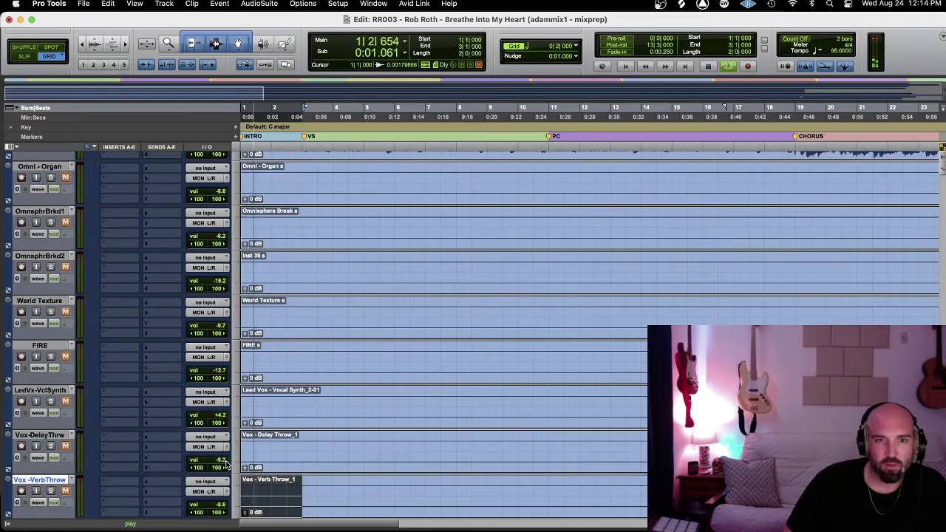
pyautogui.press(';')
pyautogui.press(';')
pyautogui.press(';')
pyautogui.press(';')
pyautogui.press(';')
pyautogui.press(';')
pyautogui.press(';')
pyautogui.press(';')
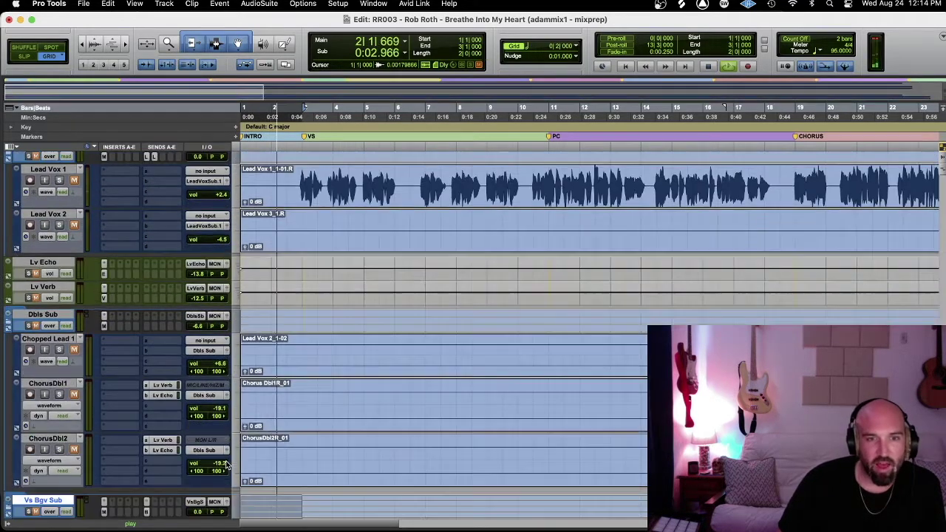
pyautogui.press(';')
pyautogui.press(';')
pyautogui.press(';')
pyautogui.press(';')
pyautogui.press(';')
pyautogui.press(';')
pyautogui.press(';')
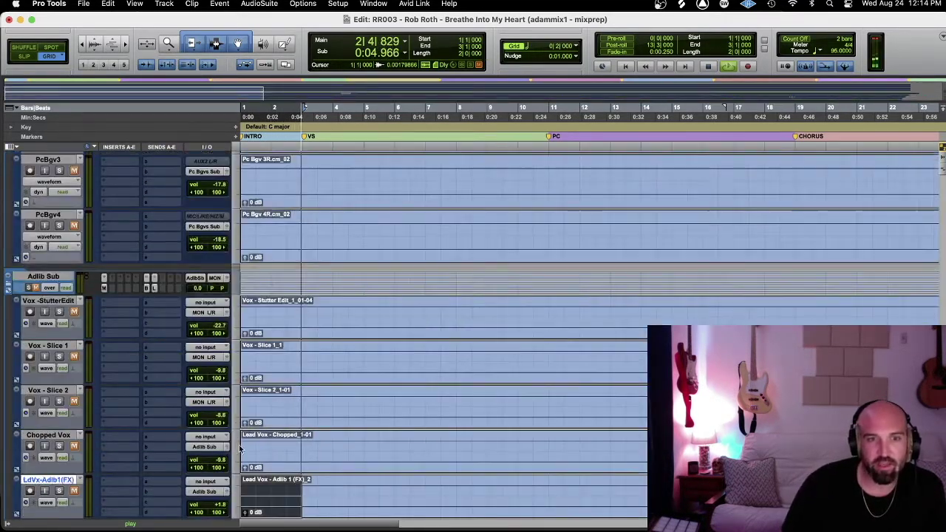
pyautogui.press(';')
pyautogui.press(';')
pyautogui.press(';')
pyautogui.press(';')
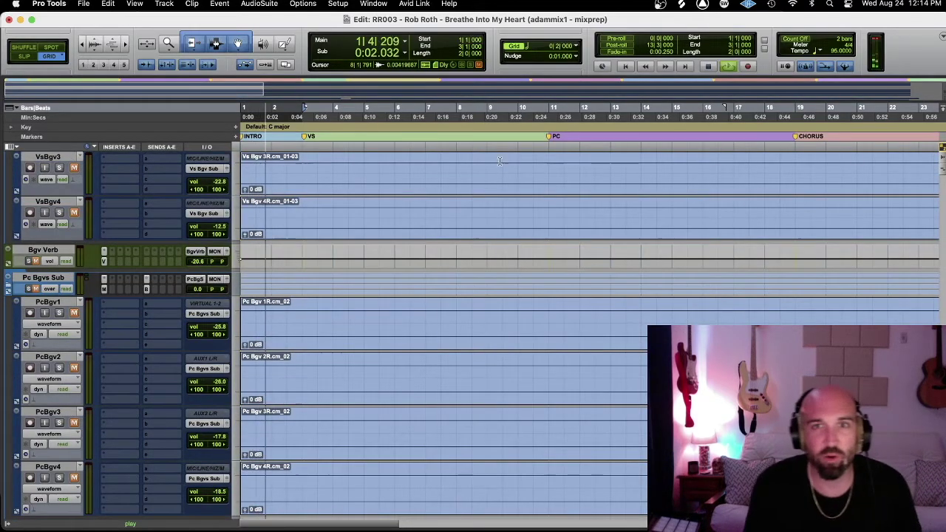
# - Stop playback, select the verse from bar 3 to bar 11, and make 808 (Low) the selected track
pyautogui.press('space')
pyautogui.moveTo(550, 130); pyautogui.dragTo(304, 127)
pyautogui.scroll(15, 399, 169)
pyautogui.scroll(15, 399, 169)
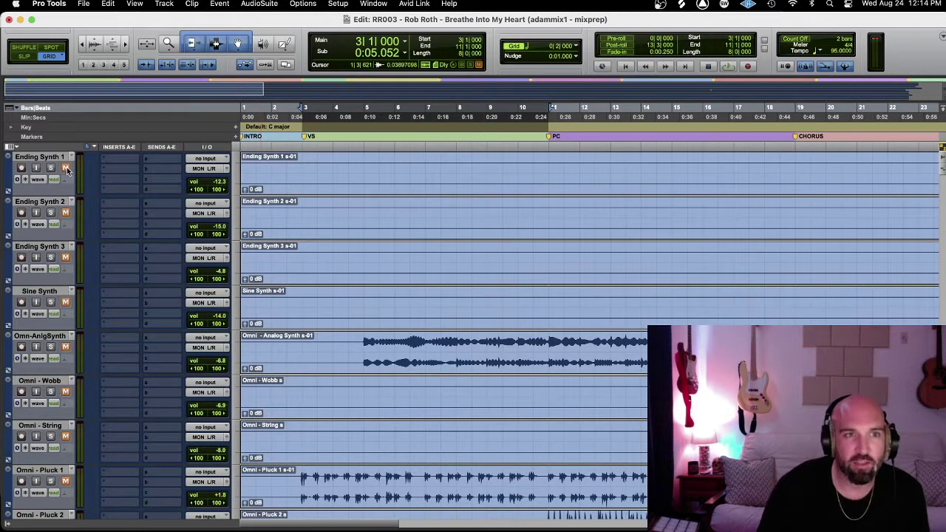
pyautogui.scroll(-20, 259, 182)
pyautogui.scroll(15, 385, 350)
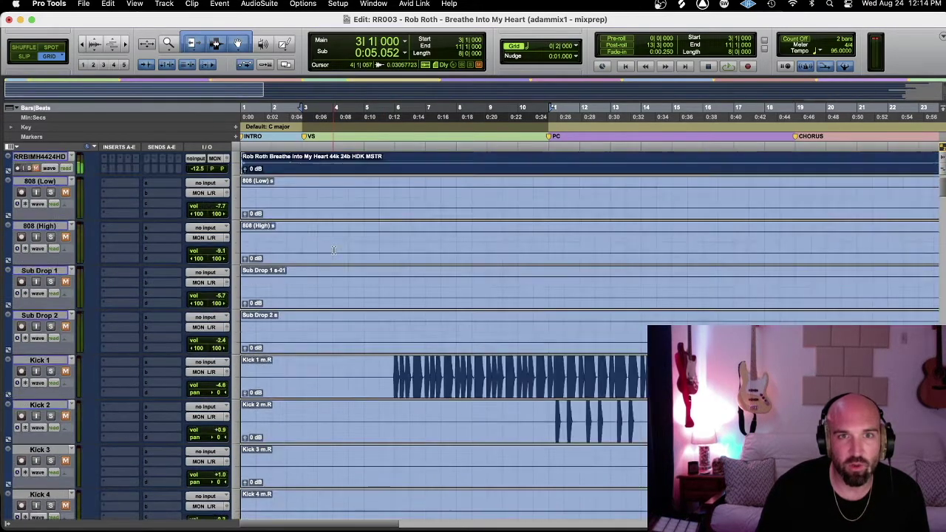
pyautogui.scroll(2, 325, 251)
pyautogui.click(46, 226)
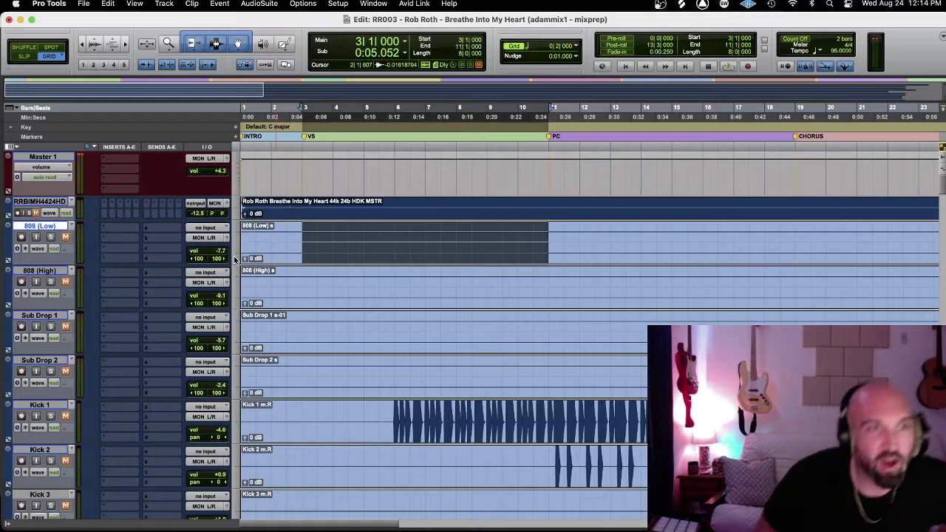
# - Move the verse selection down to Kick 1, start loop playback and unmute the track
pyautogui.press(';')
pyautogui.press(';')
pyautogui.press(';')
pyautogui.press(';')
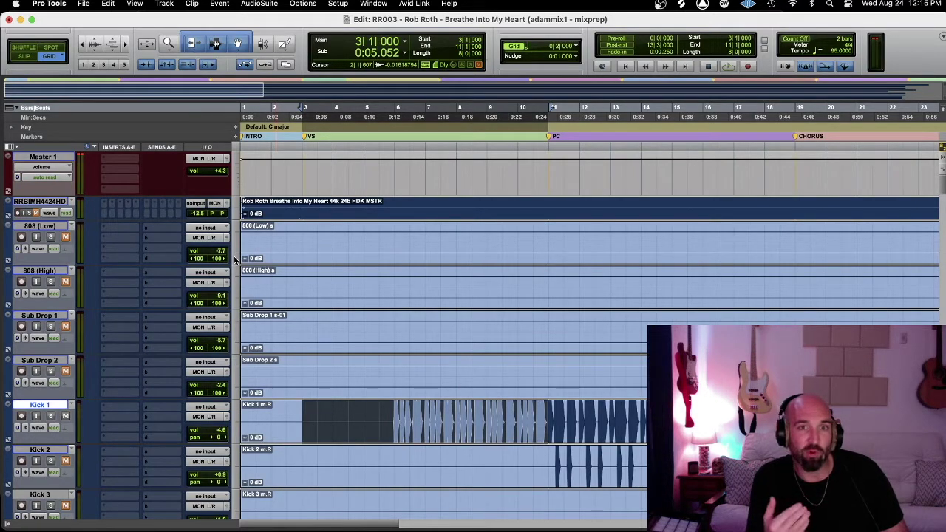
pyautogui.press('space')
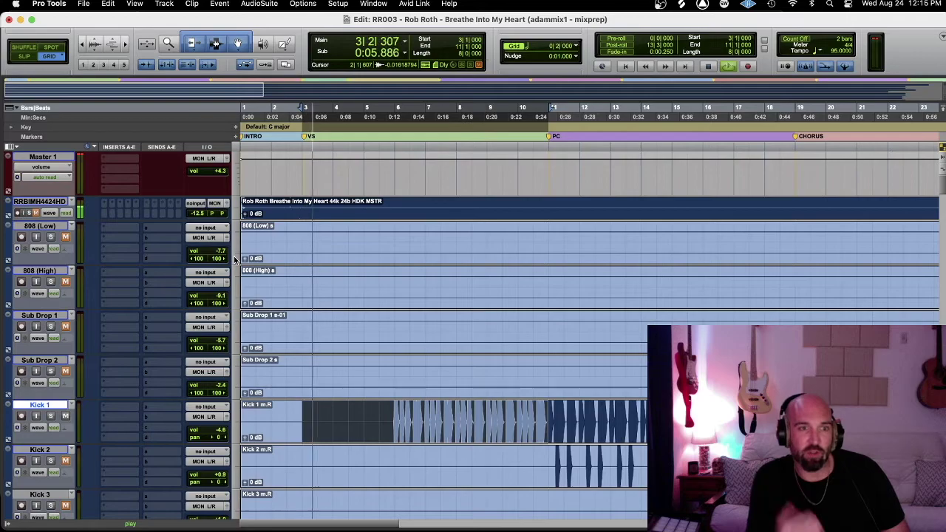
pyautogui.press(';')
pyautogui.press(';')
pyautogui.press(';')
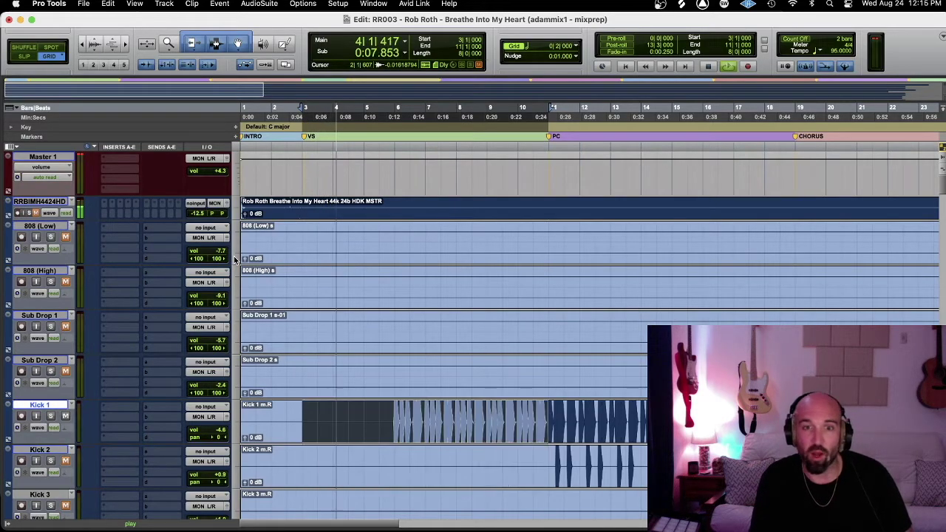
pyautogui.press('p')
pyautogui.press('p')
pyautogui.press('p')
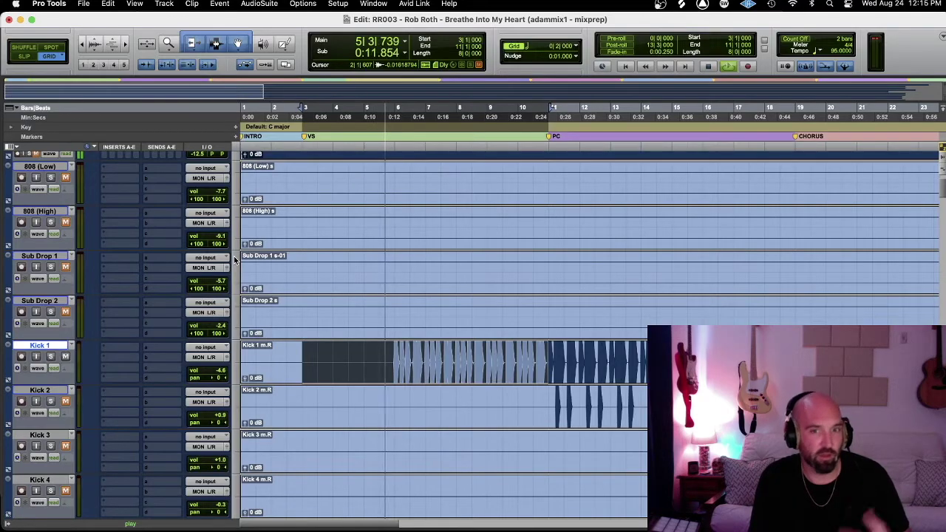
# - Go down through the remaining kick and snare tracks to Hh 1, checking each for audio in the verse
pyautogui.press(';')
pyautogui.press(';')
pyautogui.press(';')
pyautogui.press(';')
pyautogui.press(';')
pyautogui.press(';')
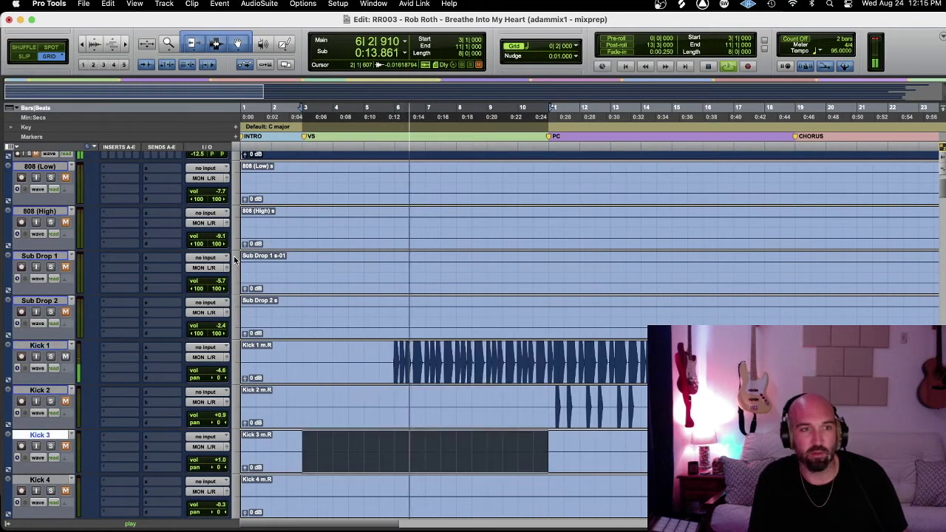
pyautogui.press(';')
pyautogui.press(';')
pyautogui.press(';')
pyautogui.press(';')
pyautogui.press(';')
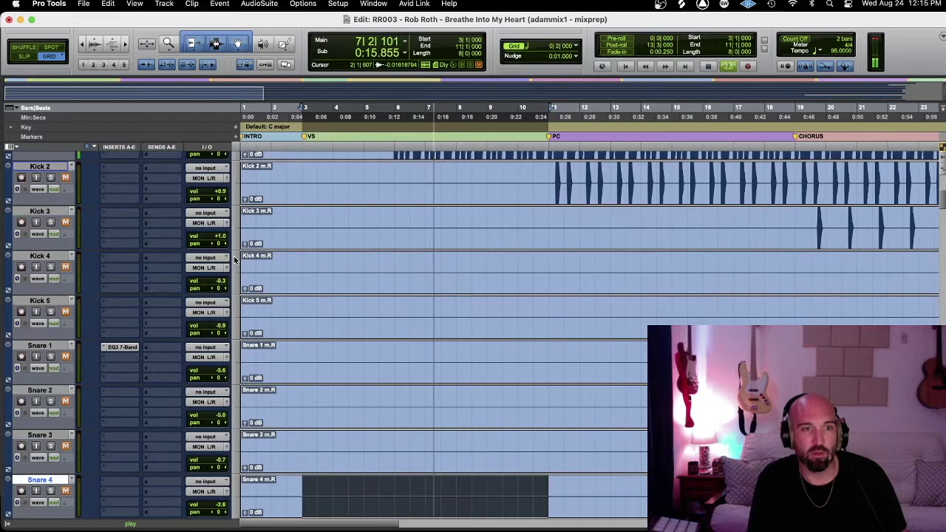
pyautogui.press(';')
pyautogui.press(';')
pyautogui.press(';')
pyautogui.press(';')
pyautogui.press(';')
pyautogui.press(';')
pyautogui.press(';')
pyautogui.press(';')
pyautogui.press(';')
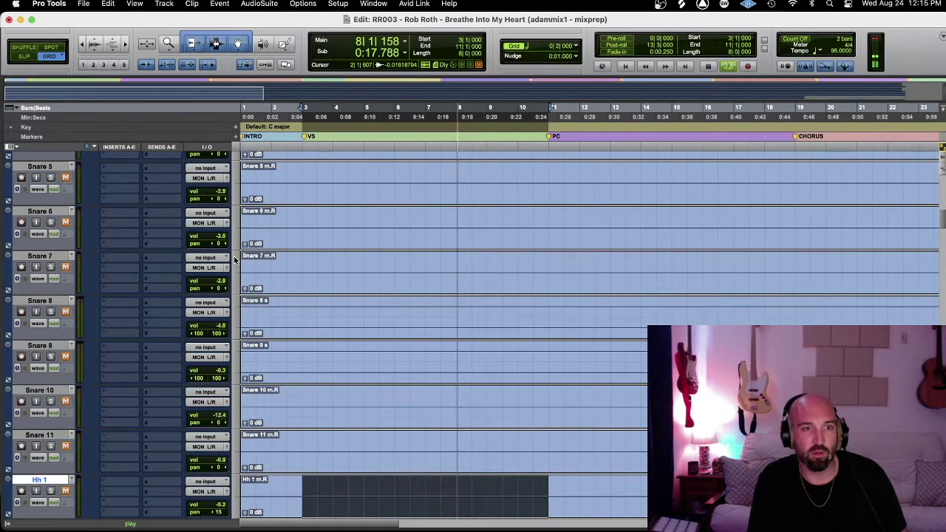
# - Continue through the hi-hat, cymbal and clap tracks to the Cinema Hits, unmuting Clap 3 for the verse
pyautogui.press(';')
pyautogui.press(';')
pyautogui.press(';')
pyautogui.press(';')
pyautogui.press(';')
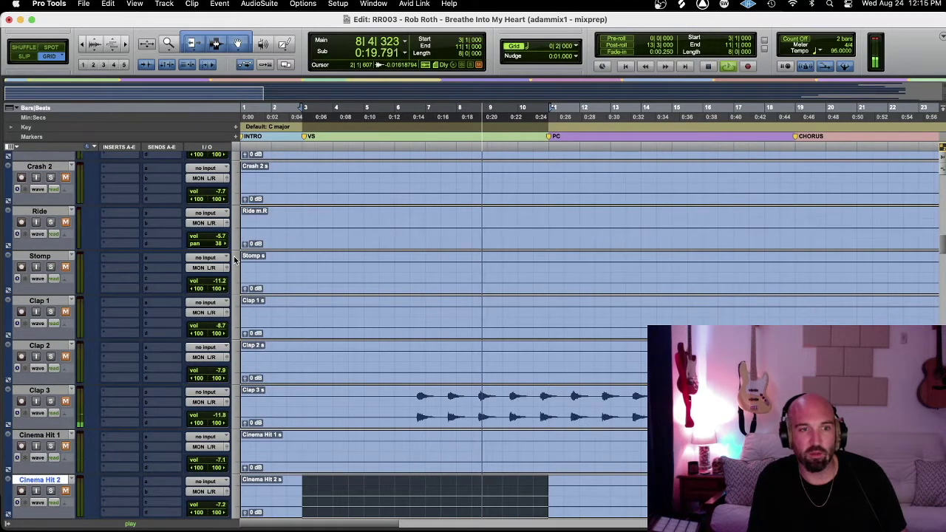
pyautogui.press(';')
pyautogui.press(';')
pyautogui.press(';')
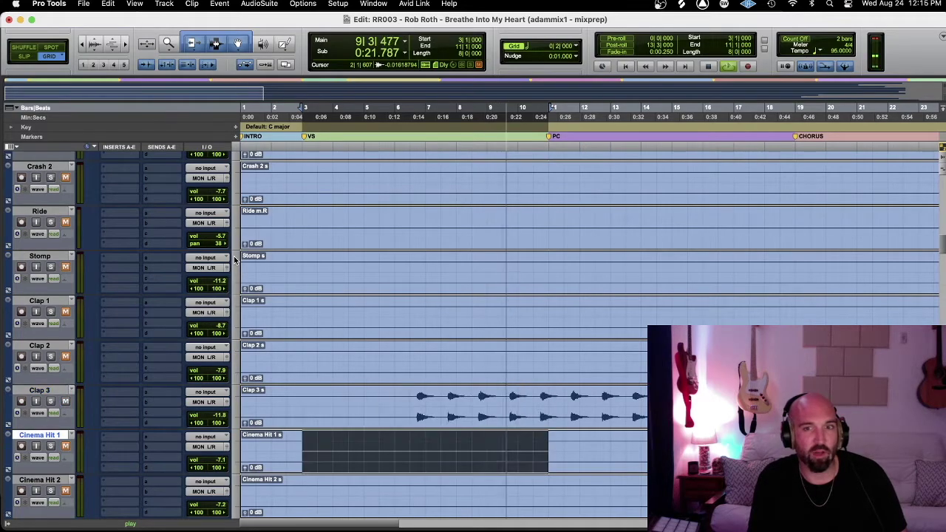
# - Go down from Cinema Hit 1 through the shaker, reverse and white noise tracks, checking each for audio in the verse
pyautogui.press(';')
pyautogui.press(';')
pyautogui.press(';')
pyautogui.press(';')
pyautogui.press(';')
pyautogui.press(';')
pyautogui.press(';')
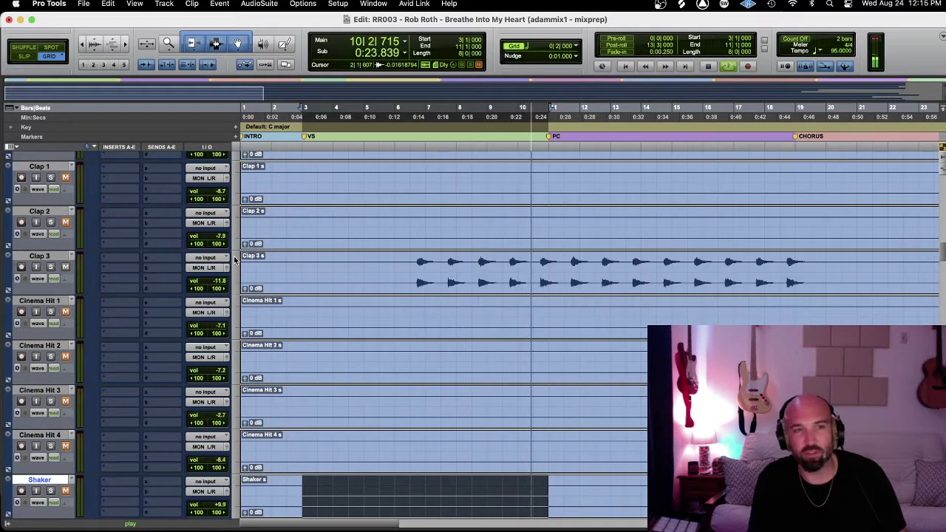
pyautogui.press(';')
pyautogui.press(';')
pyautogui.press(';')
pyautogui.press(';')
pyautogui.press(';')
pyautogui.press(';')
pyautogui.press(';')
pyautogui.press(';')
pyautogui.press(';')
pyautogui.press(';')
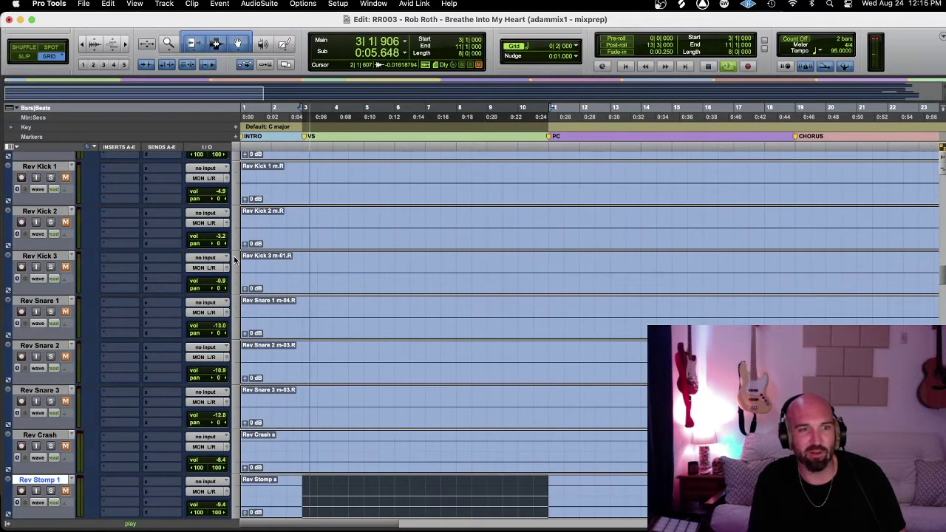
pyautogui.press(';')
pyautogui.press(';')
pyautogui.press(';')
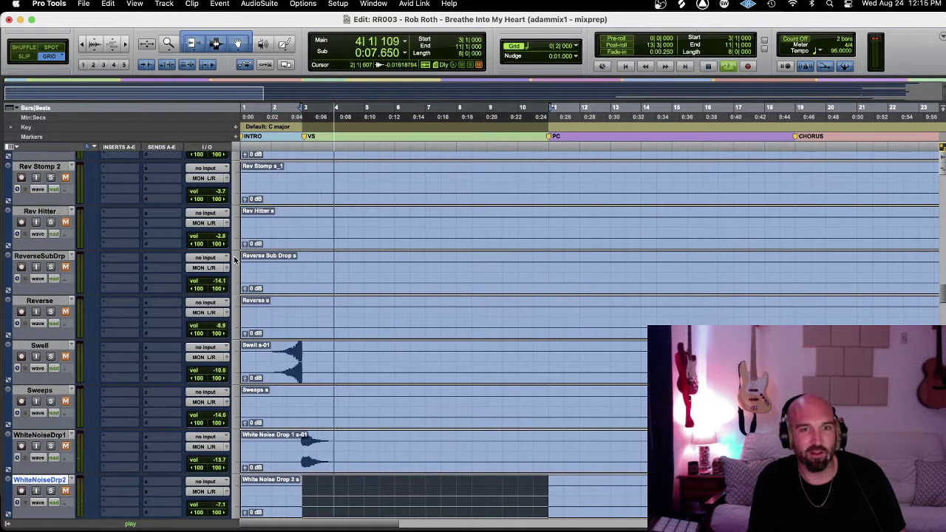
pyautogui.press(';')
pyautogui.press(';')
pyautogui.press(';')
pyautogui.press(';')
pyautogui.press(';')
pyautogui.press(';')
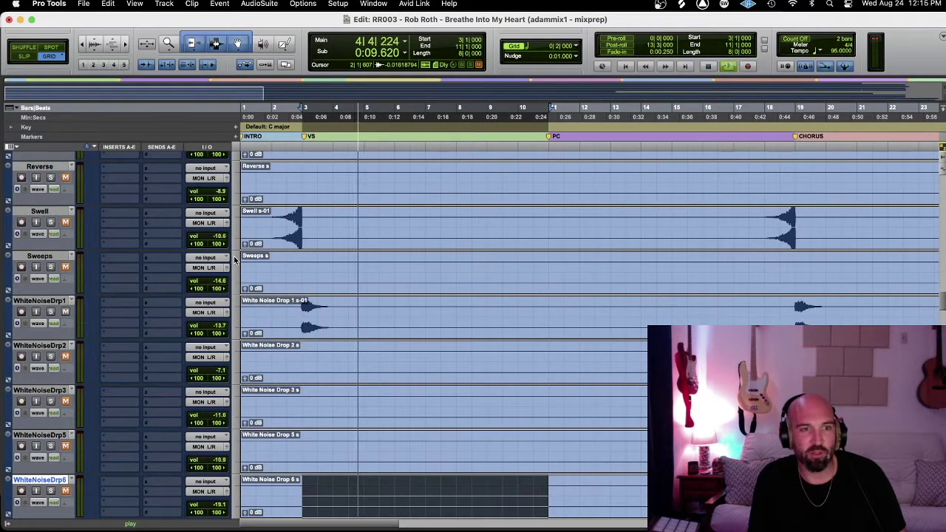
# - Move down past the bass and mallet tracks to Omni - Bell 3 and unmute it over the looping verse
pyautogui.press(';')
pyautogui.press(';')
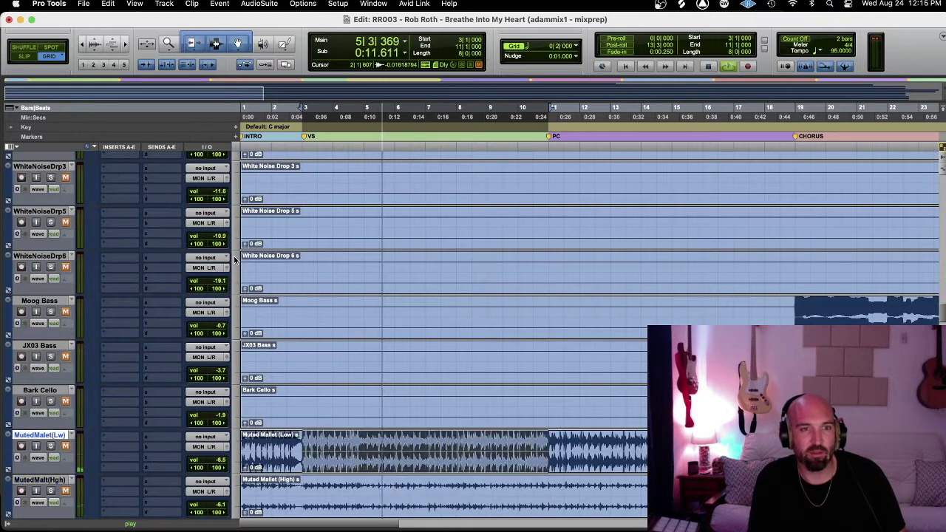
pyautogui.press(';')
pyautogui.press(';')
pyautogui.press(';')
pyautogui.press(';')
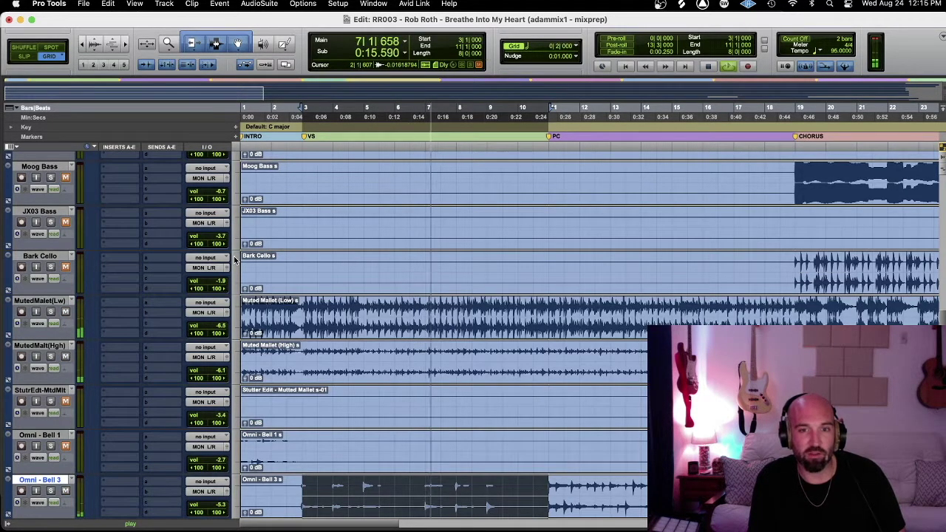
pyautogui.hotkey('shift', 's')
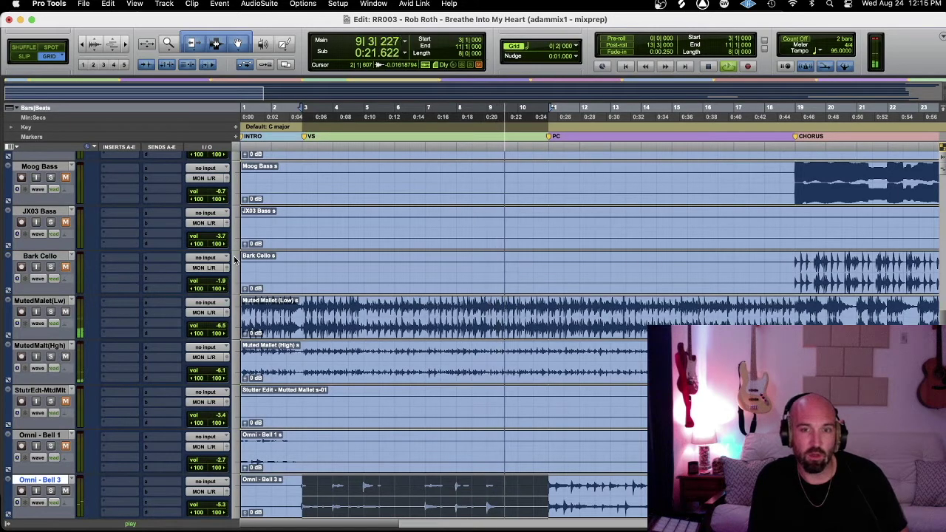
# - Move down to Omni - Bells 2 and unmute it over the looping verse
pyautogui.scroll(-2, 235, 258)
pyautogui.press(';')
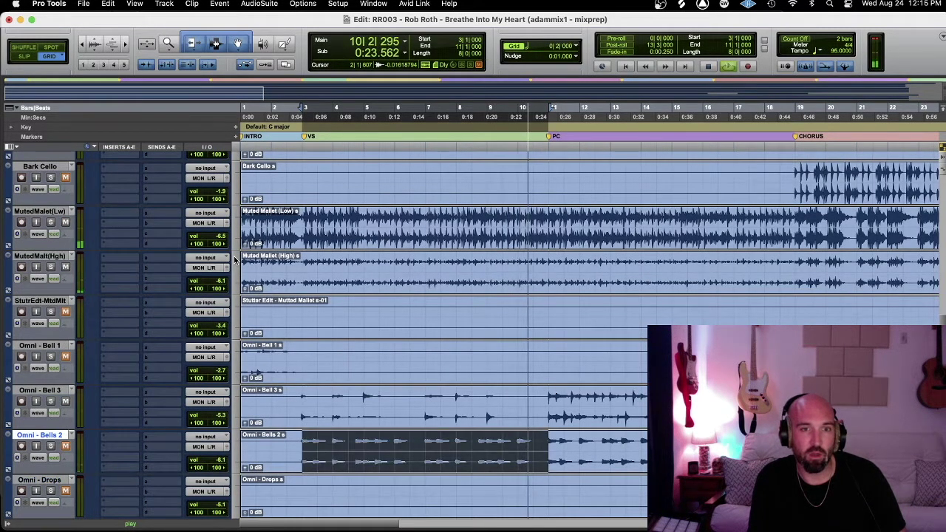
pyautogui.hotkey('shift', 's')
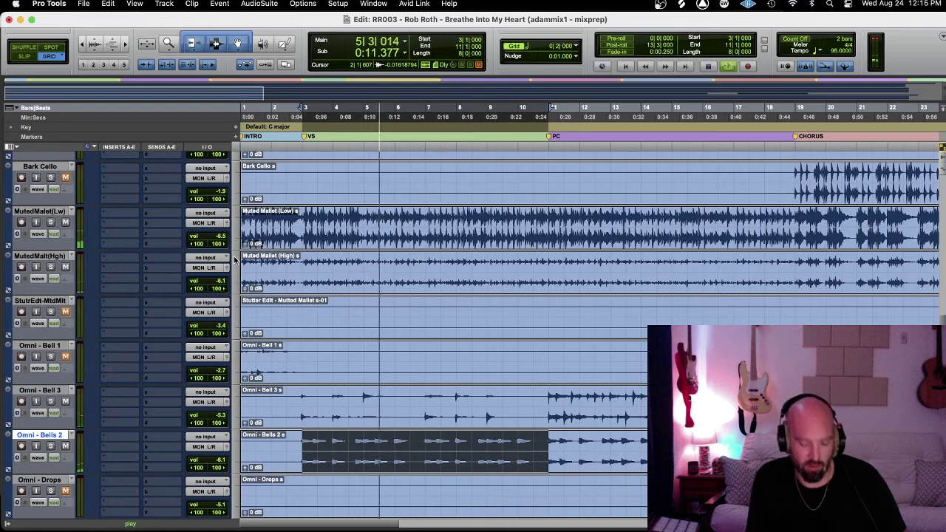
# - Go down from Omni - Drops through the bell, lead and synth tracks to Ending Synth 2, checking each for audio in the verse
pyautogui.press(';')
pyautogui.press(';')
pyautogui.press(';')
pyautogui.press(';')
pyautogui.press(';')
pyautogui.press(';')
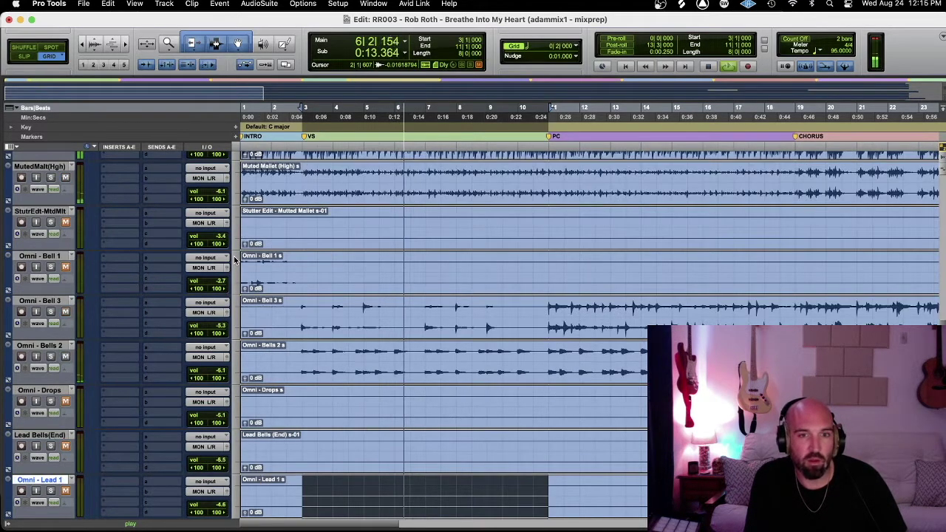
pyautogui.press(';')
pyautogui.press(';')
pyautogui.press(';')
pyautogui.press(';')
pyautogui.press(';')
pyautogui.press(';')
pyautogui.press(';')
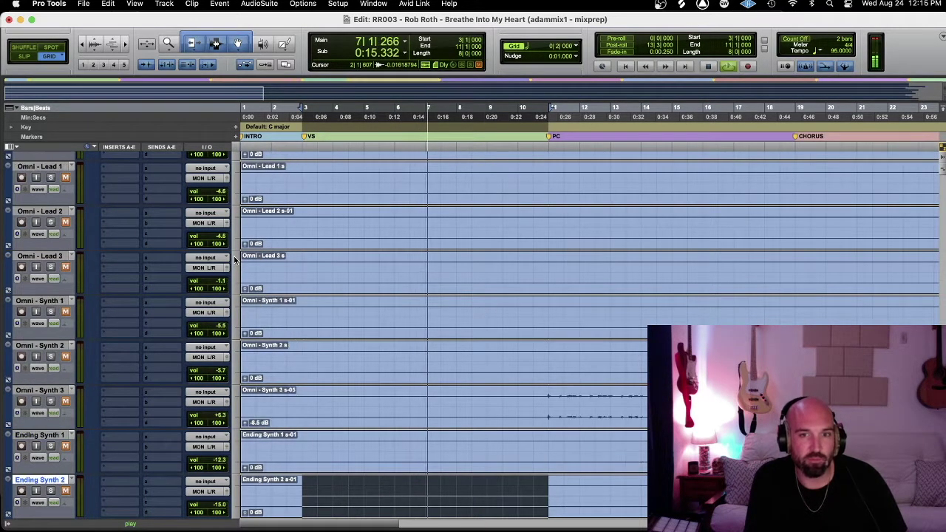
# - Continue past Ending Synth 3 and Sine Synth to the Omni - Analog Synth track and unmute it for the verse
pyautogui.press(';')
pyautogui.press('p')
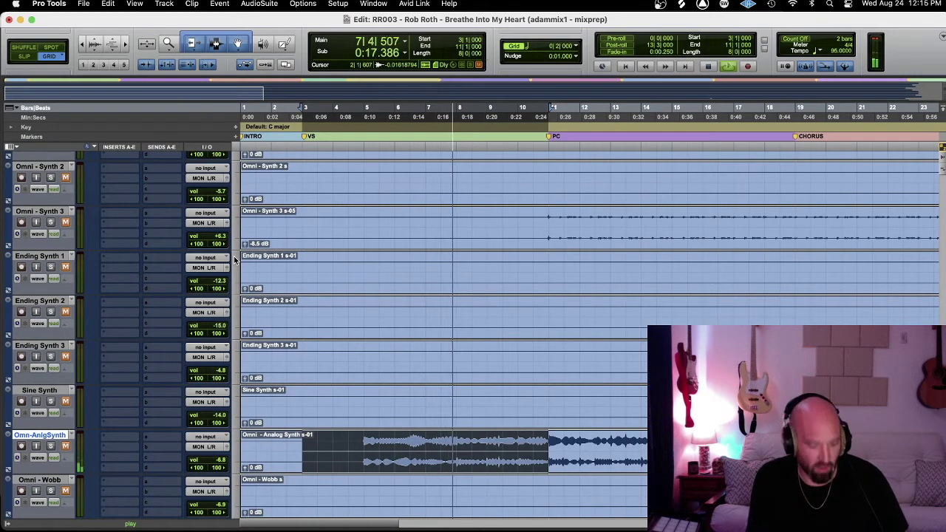
pyautogui.hotkey('shift', 's')
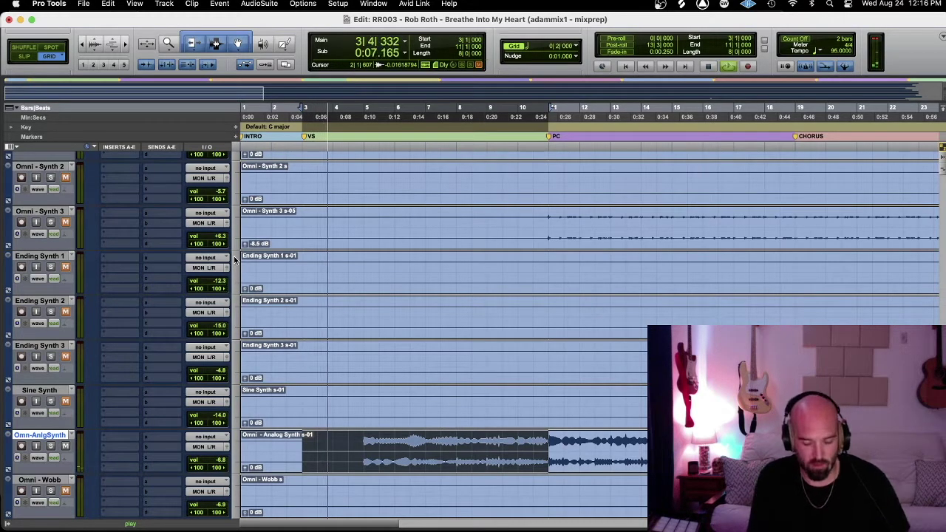
# - Move down to Omni - Pluck 1, unmute it for the verse and set its volume to +1.2 dB
pyautogui.press(';')
pyautogui.press(';')
pyautogui.press(';')
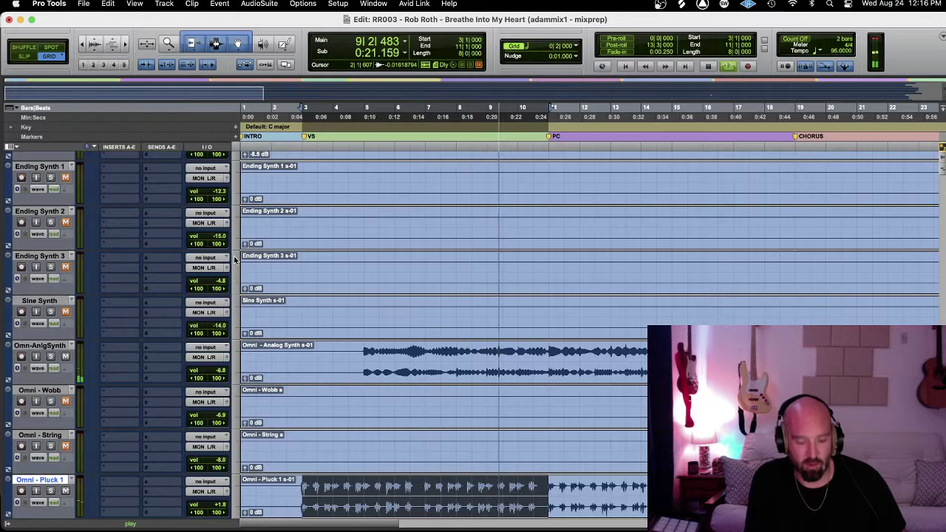
pyautogui.press(';')
pyautogui.press(';')
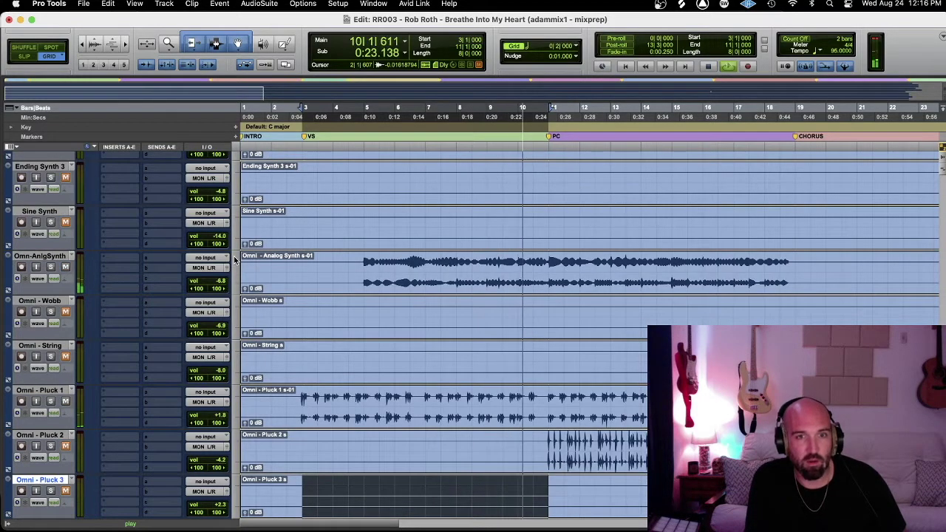
pyautogui.press('p')
pyautogui.press('p')
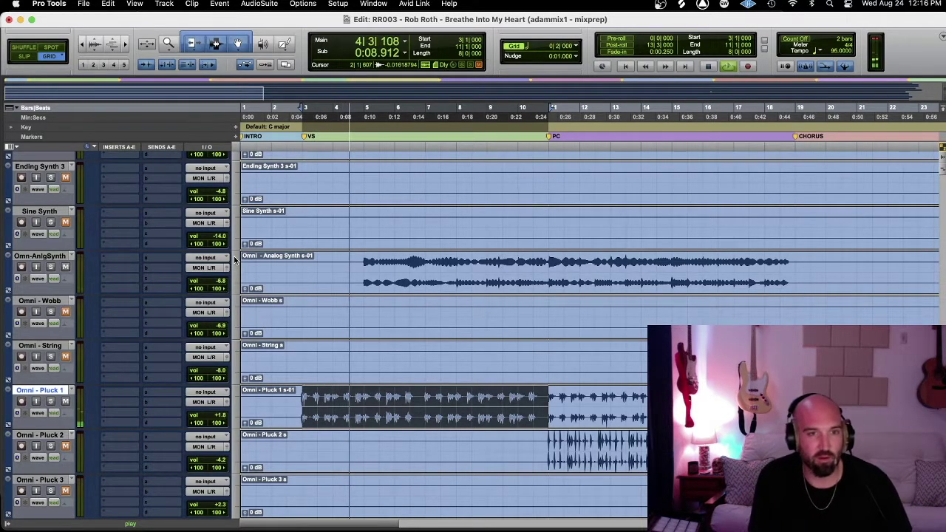
pyautogui.click(220, 417)
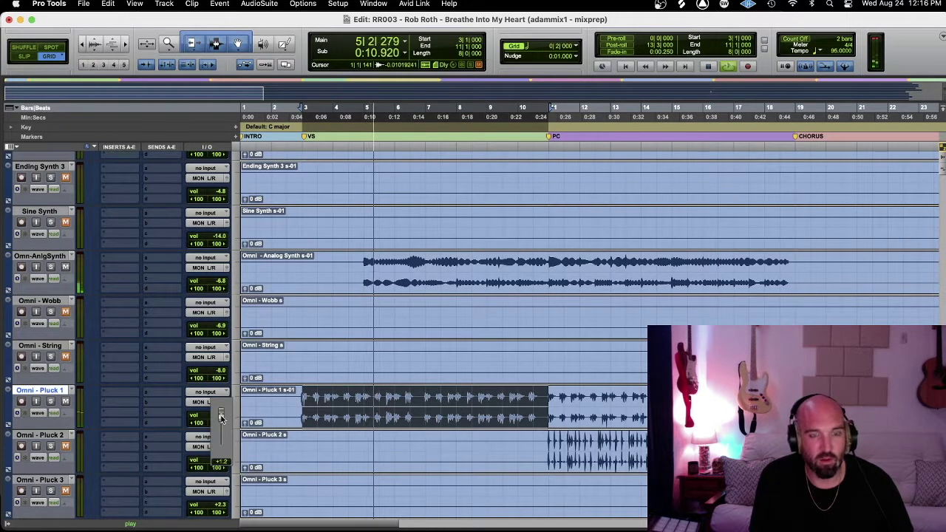
pyautogui.moveTo(221, 418); pyautogui.dragTo(222, 418)
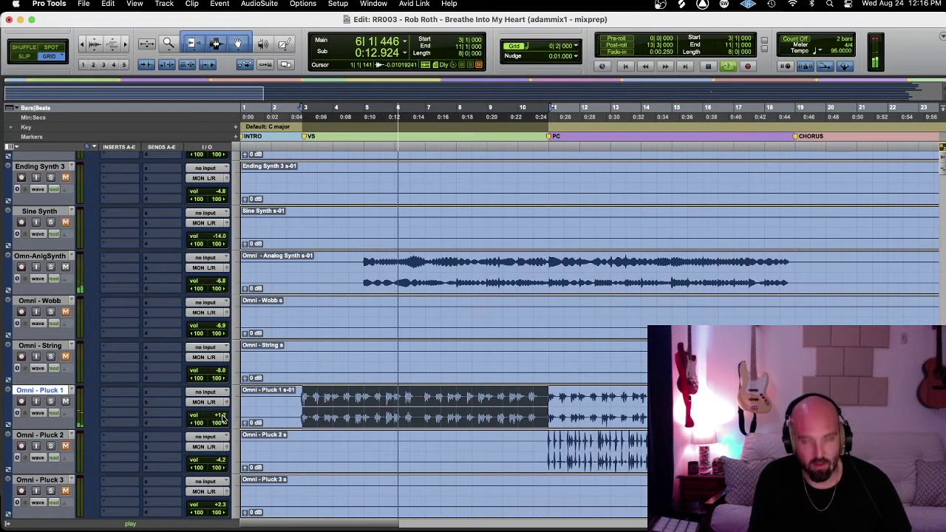
# - Audition Jup 8 Keys 1 in solo over the verse and set the Massive X Keys volume to -2.7 dB
pyautogui.press(';')
pyautogui.press(';')
pyautogui.press(';')
pyautogui.press(';')
pyautogui.press(';')
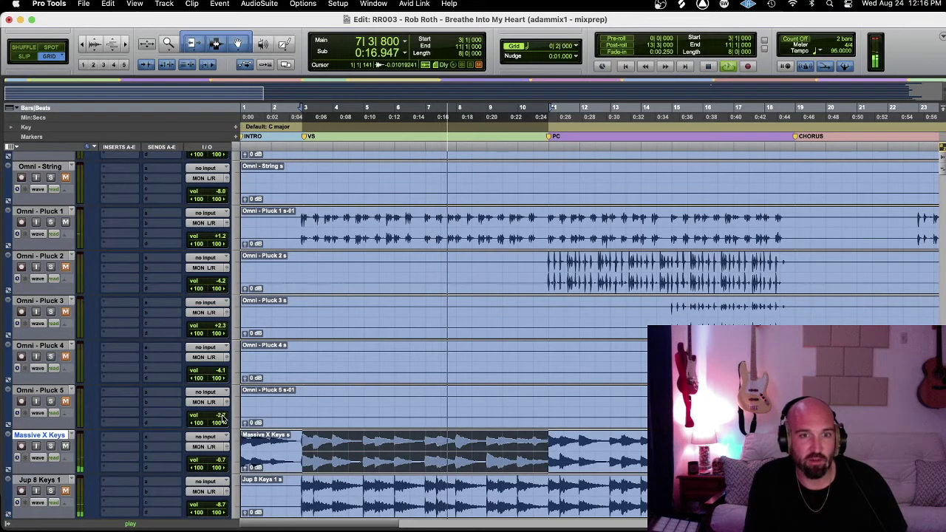
pyautogui.press(';')
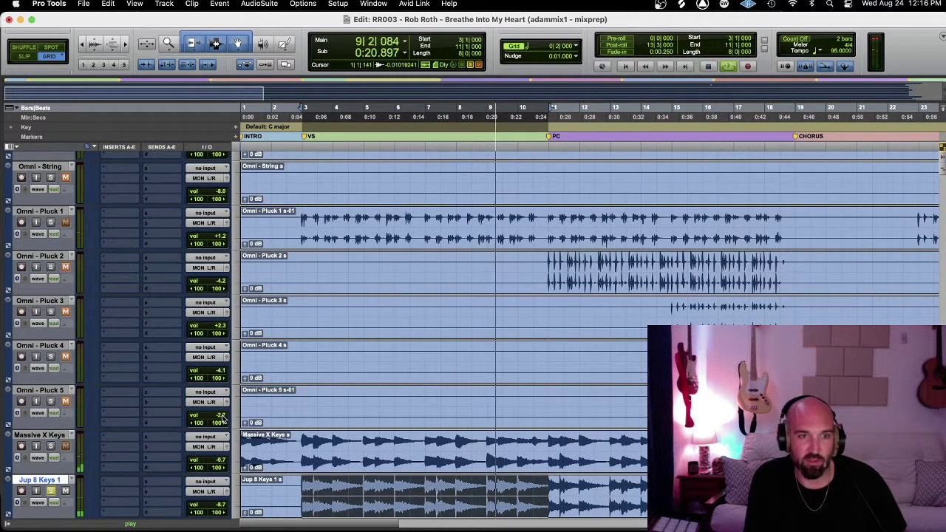
pyautogui.press('p')
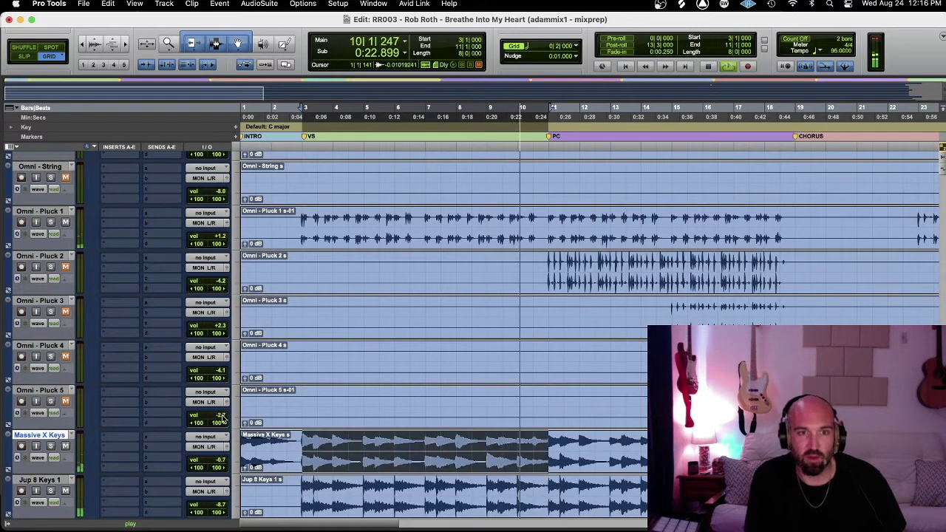
pyautogui.moveTo(221, 461); pyautogui.dragTo(222, 461)
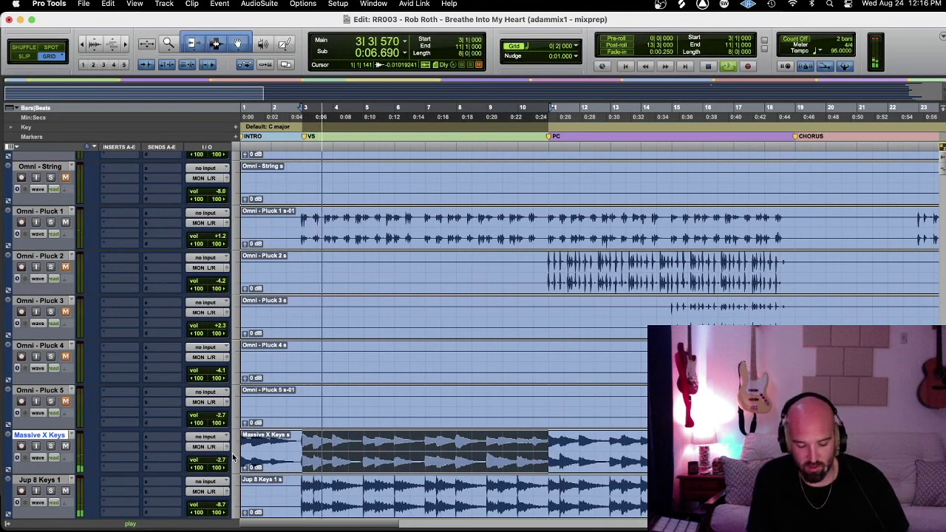
# - Move down past the Jup 8 Keys tracks to Verb Piano (Low) and unmute it for the verse
pyautogui.press(';')
pyautogui.press(';')
pyautogui.press(';')
pyautogui.scroll(-1, 233, 458)
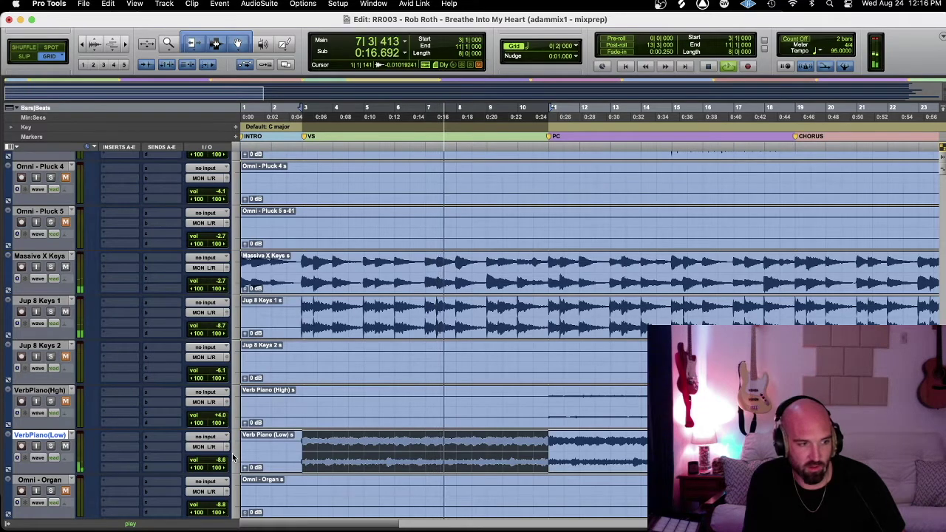
# - Go down from Omni - Organ through the break, texture and vocal throw tracks to the lead vocals, checking each for audio in the verse
pyautogui.press(';')
pyautogui.press(';')
pyautogui.press(';')
pyautogui.press(';')
pyautogui.press(';')
pyautogui.press(';')
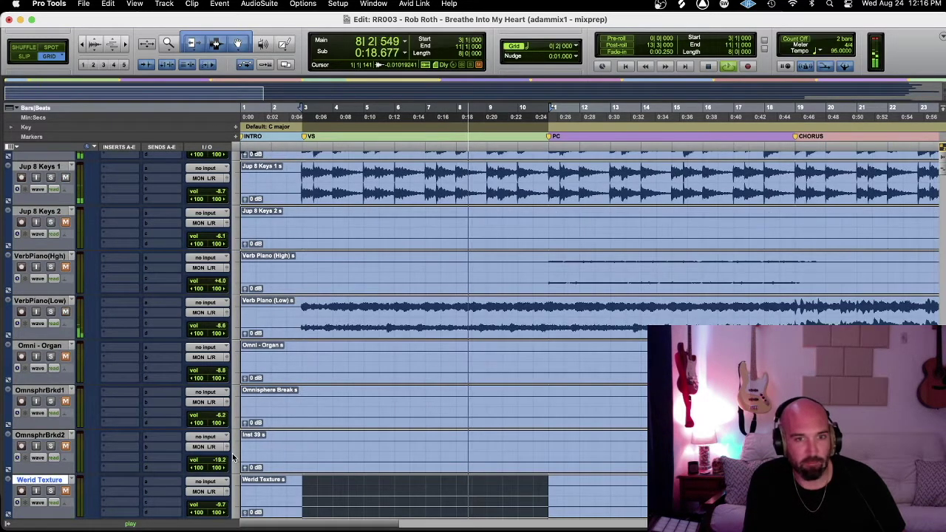
pyautogui.press(';')
pyautogui.press(';')
pyautogui.press(';')
pyautogui.press(';')
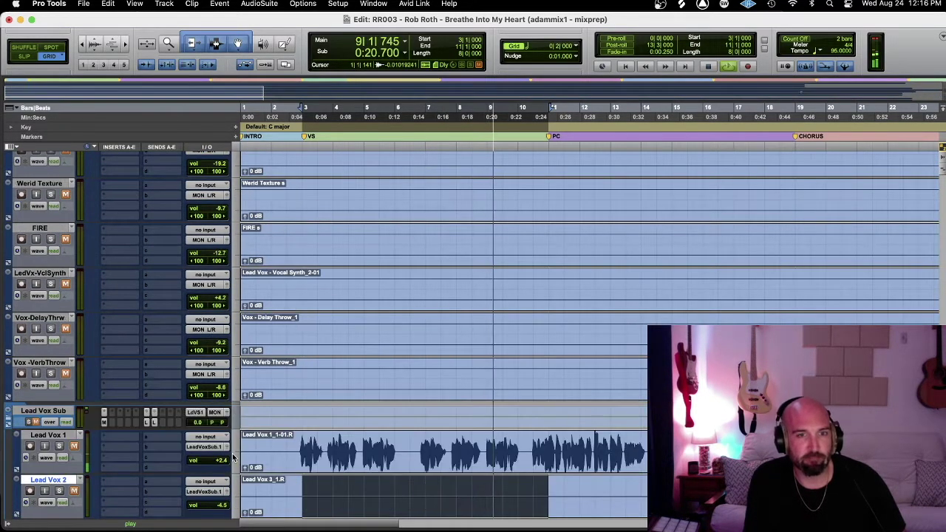
# - Unmute the Lead Vox Sub for the verse and continue past the vocal echo and verb returns to Chopped Lead 1
pyautogui.press('p')
pyautogui.press(';')
pyautogui.press(';')
pyautogui.press(';')
pyautogui.press(';')
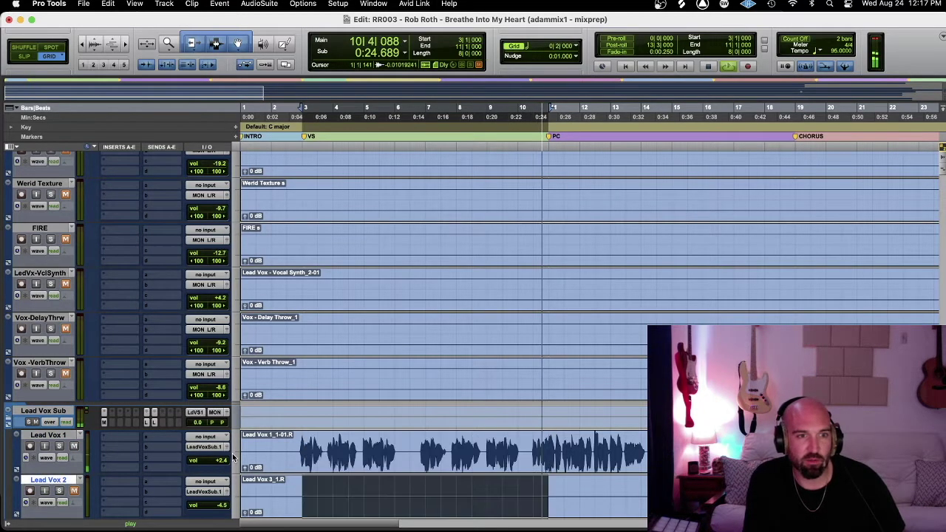
pyautogui.press(';')
pyautogui.press(';')
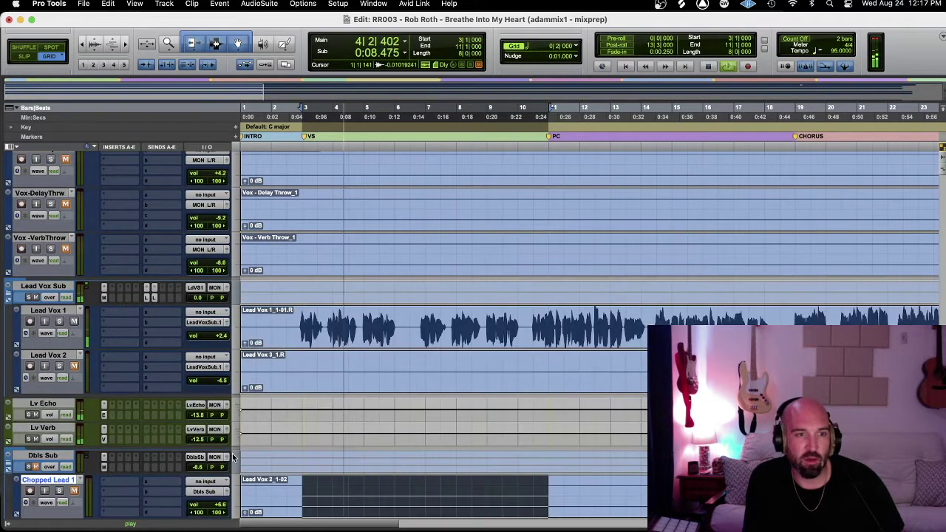
# - Go back up from Chopped Lead 1 to the Lead Vox Sub, reviewing the lead vocal tracks and their returns over the verse
pyautogui.press('p')
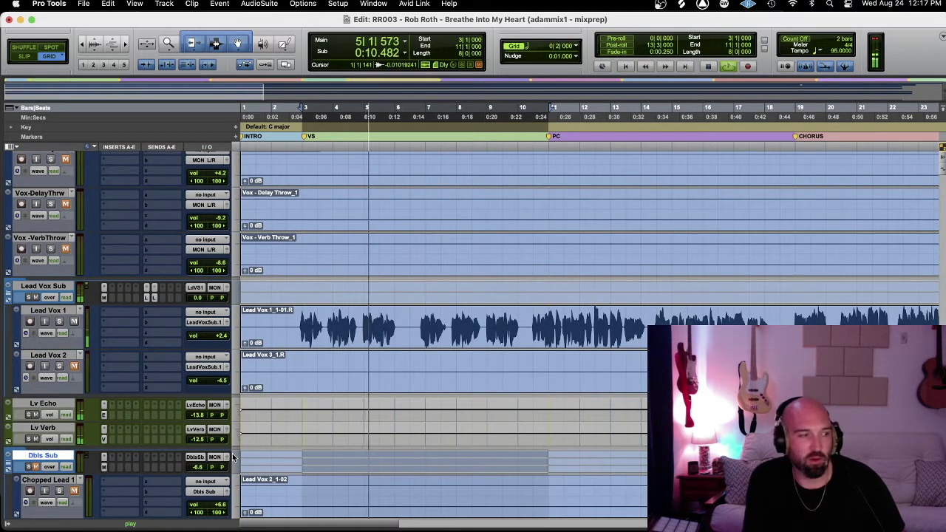
pyautogui.press('p')
pyautogui.press('p')
pyautogui.press('p')
pyautogui.press('p')
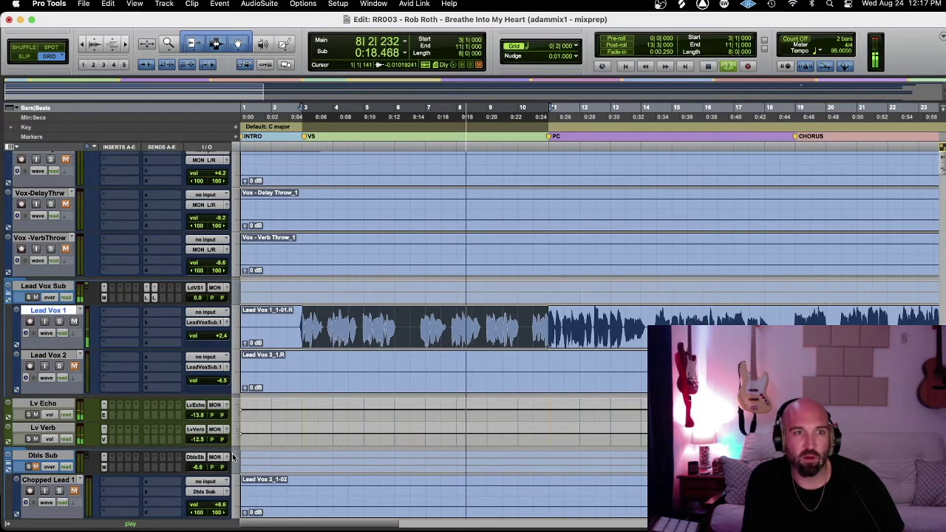
pyautogui.press(';')
pyautogui.press(';')
pyautogui.press(';')
pyautogui.press('p')
pyautogui.press('p')
pyautogui.press('p')
pyautogui.press('p')
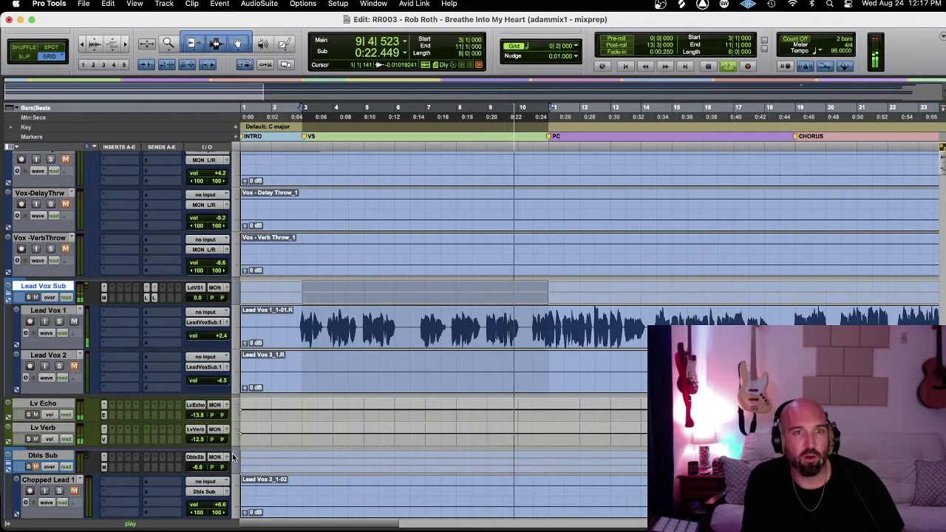
# - Go down from the Lead Vox Sub through the chorus doubles to VsBgv4, checking each track for audio in the verse
pyautogui.press(';')
pyautogui.press(';')
pyautogui.press(';')
pyautogui.press(';')
pyautogui.press(';')
pyautogui.press(';')
pyautogui.press(';')
pyautogui.press(';')
pyautogui.press(';')
pyautogui.press(';')
pyautogui.press(';')
pyautogui.press(';')
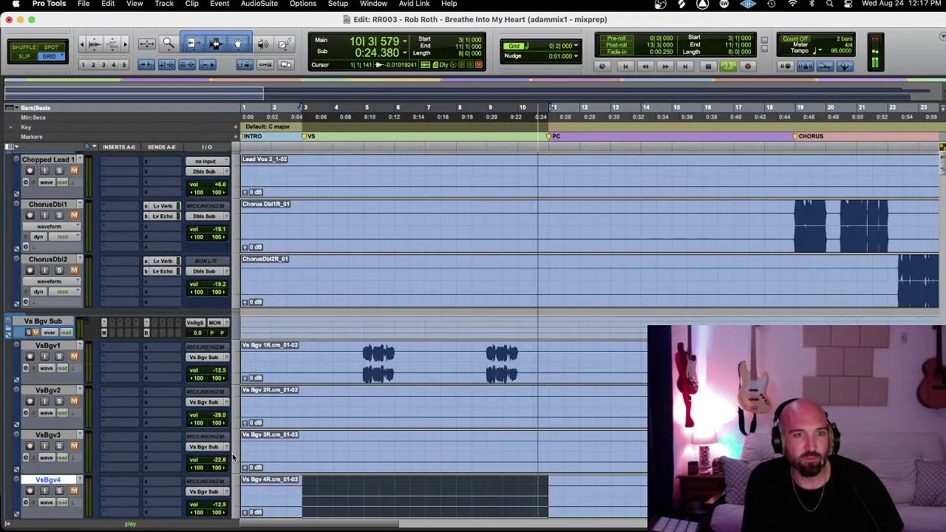
# - Return to VsBgv1 and unmute the verse background vocal over the loop
pyautogui.press('p')
pyautogui.press('p')
pyautogui.press('p')
pyautogui.press('p')
pyautogui.press(';')
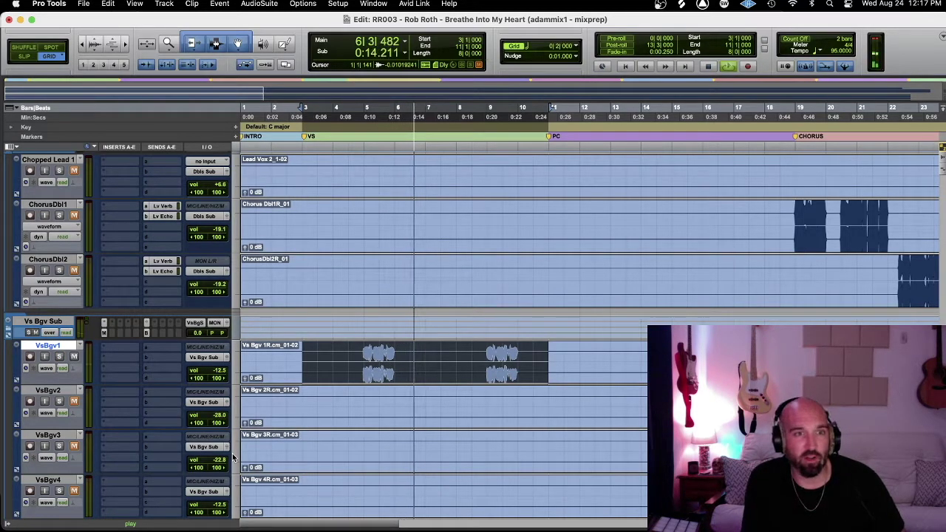
# - Go down through the remaining verse background vocals and Bgv Verb to PcBgv1, checking each for audio in the verse
pyautogui.press(';')
pyautogui.press(';')
pyautogui.press(';')
pyautogui.press(';')
pyautogui.press(';')
pyautogui.press(';')
pyautogui.press(';')
pyautogui.press(';')
pyautogui.press(';')
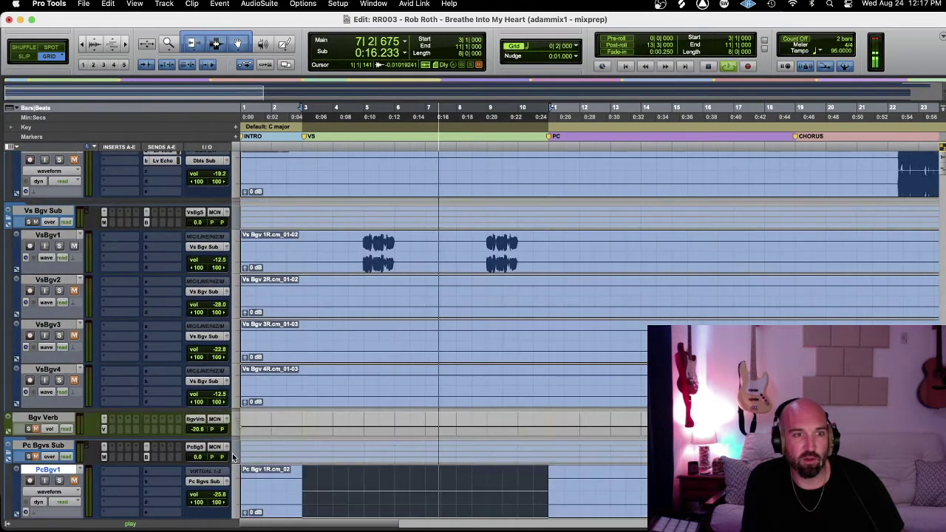
# - Continue through the remaining PcBgv and adlib tracks to Adlib4, checking each for audio in the verse, and stop playback
pyautogui.press(';')
pyautogui.press(';')
pyautogui.press(';')
pyautogui.press(';')
pyautogui.press(';')
pyautogui.press(';')
pyautogui.press(';')
pyautogui.press(';')
pyautogui.press(';')
pyautogui.press(';')
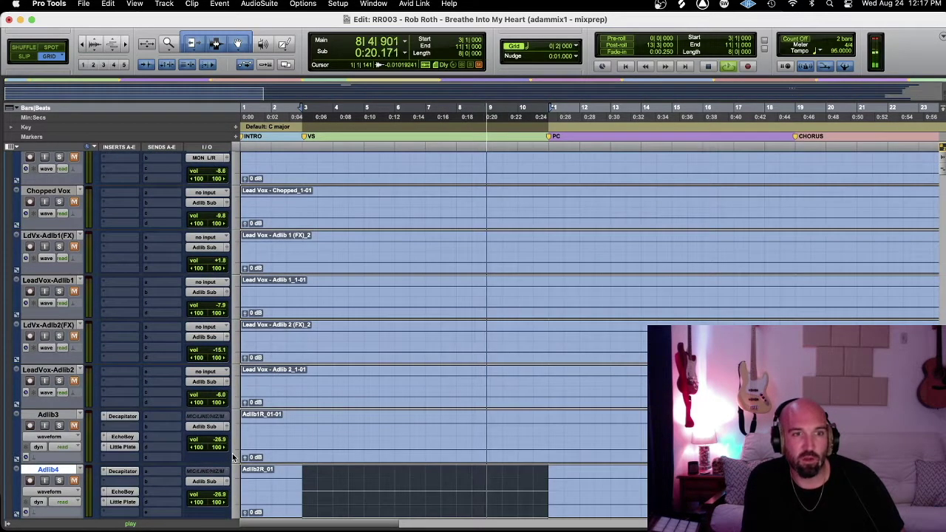
pyautogui.scroll(6, 436, 355)
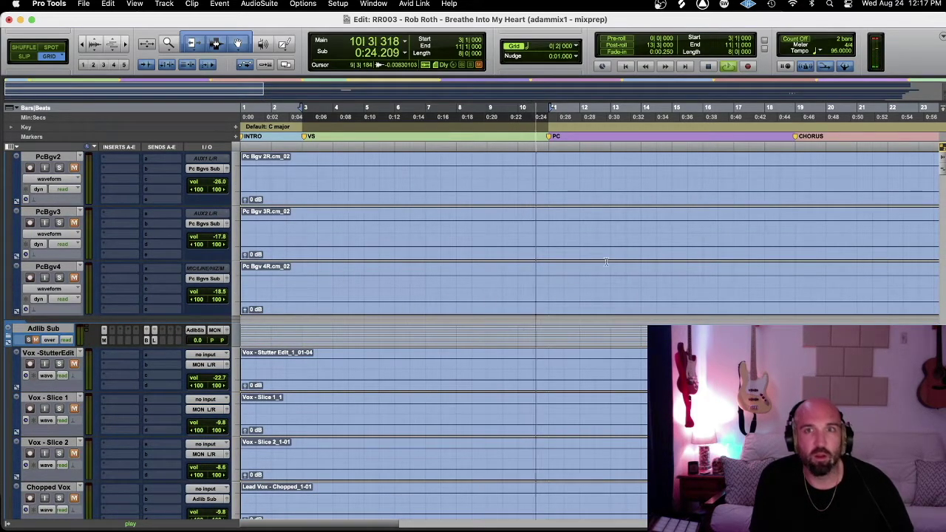
pyautogui.press('space')
pyautogui.moveTo(542, 117); pyautogui.dragTo(802, 112)
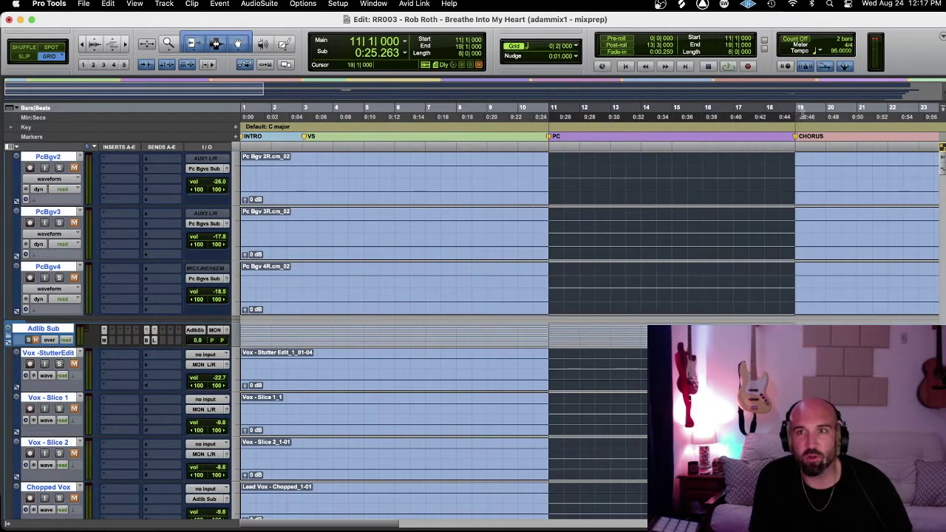
pyautogui.scroll(-15, 622, 243)
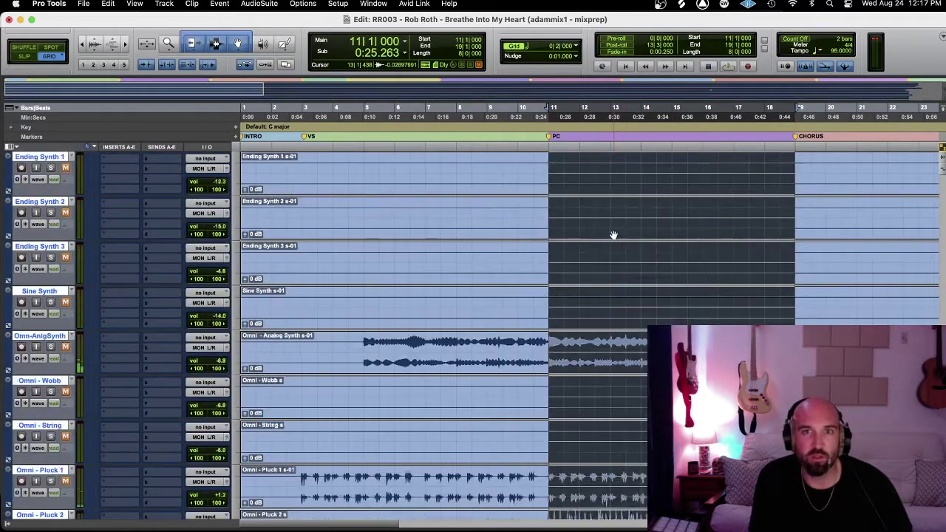
pyautogui.scroll(15, 606, 225)
pyautogui.click(579, 215)
# - Select the pre-chorus from bar 11 to bar 19 on the 808 (Low) track
pyautogui.scroll(20, 578, 215)
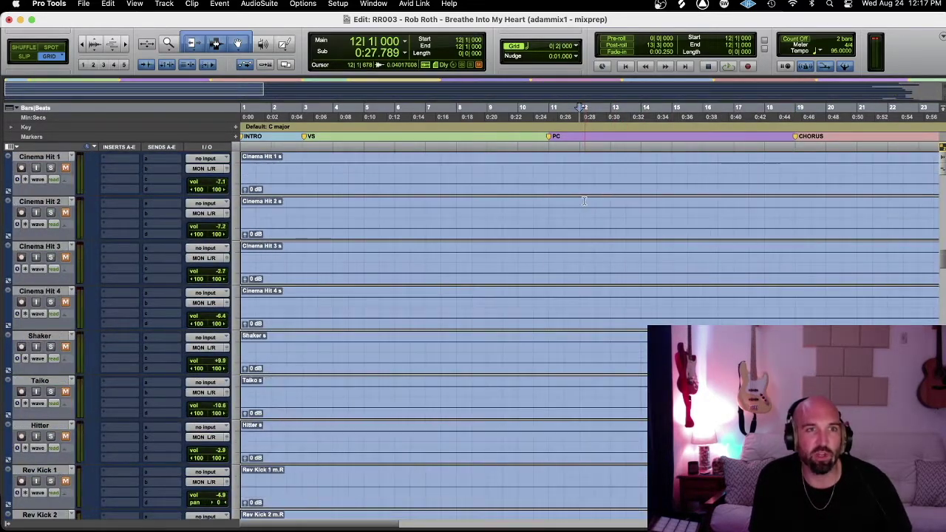
pyautogui.scroll(10, 514, 198)
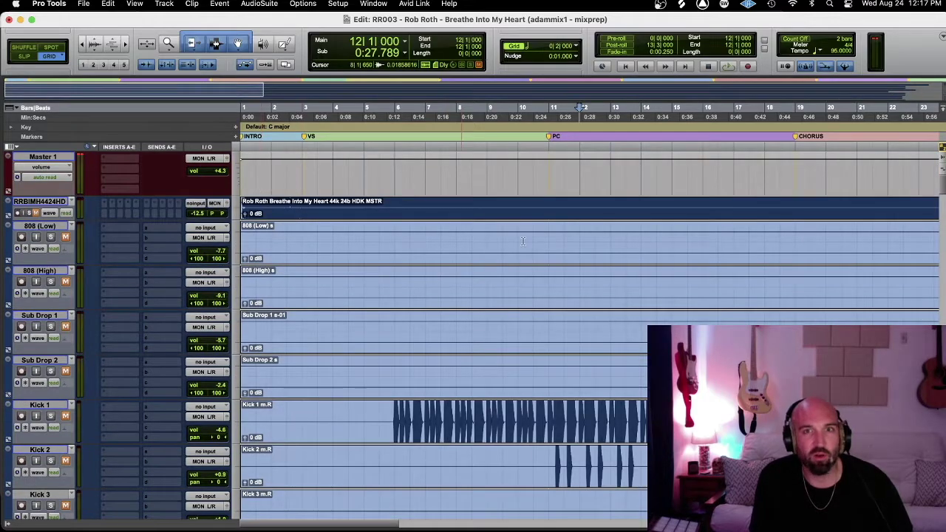
pyautogui.moveTo(547, 230); pyautogui.dragTo(796, 250)
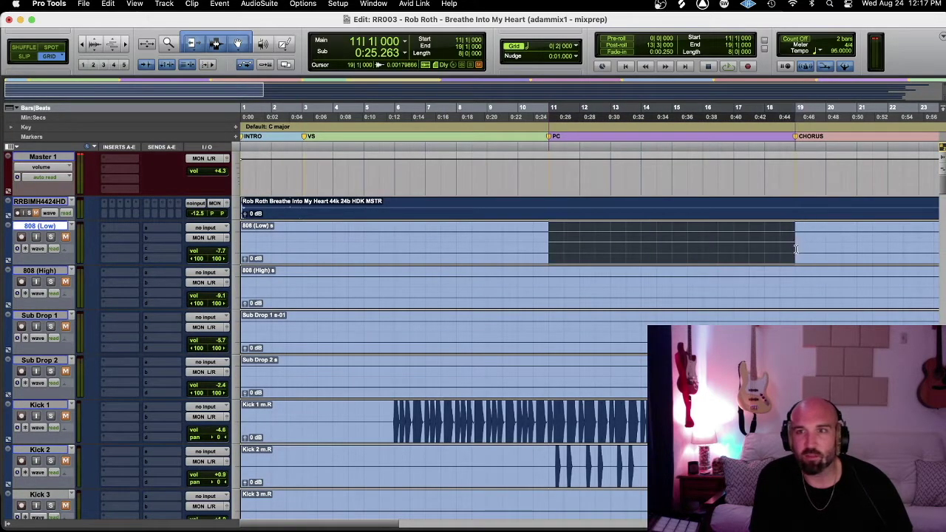
pyautogui.hscroll(10, 640, 278)
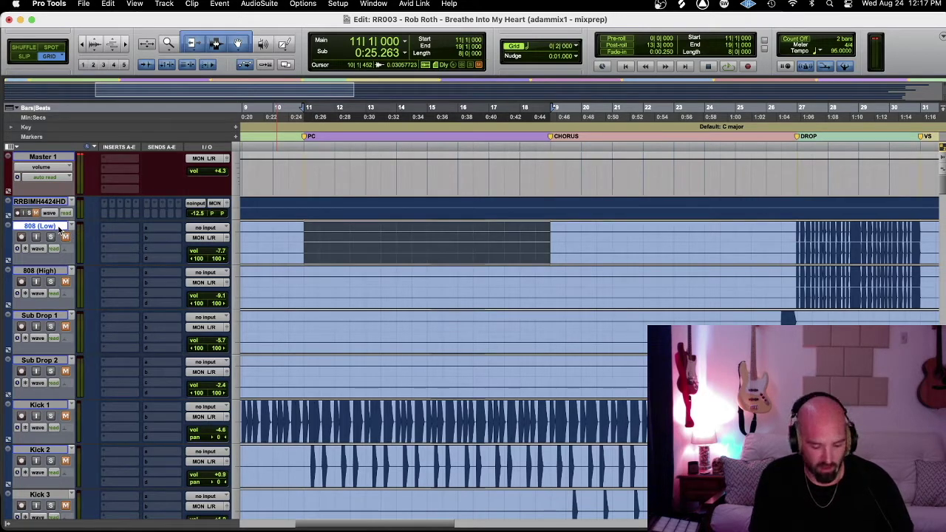
# - Move the pre-chorus selection down from 808 (Low) to Kick 1, checking each track for audio in that section
pyautogui.press(';')
pyautogui.press(';')
pyautogui.press(';')
pyautogui.press(';')
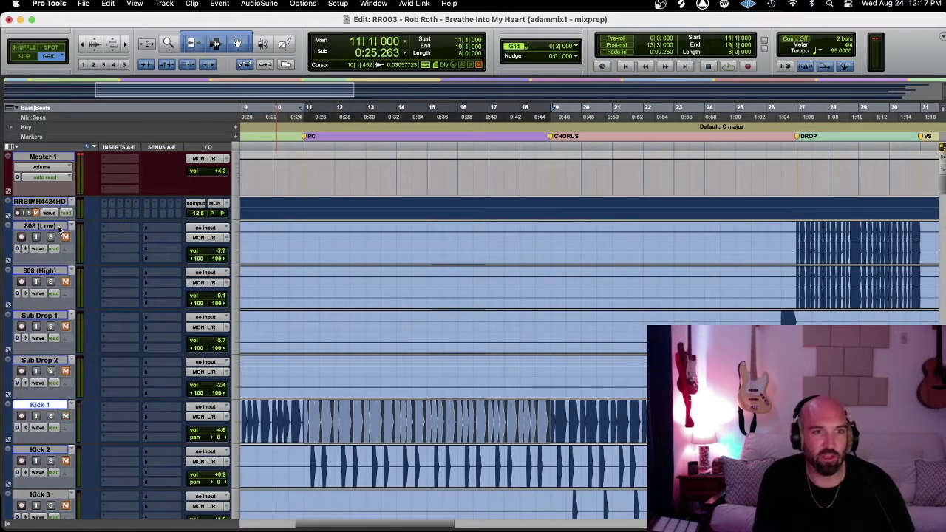
# - Play the pre-chorus, unmute Kick 2, and move the selection on to Kick 4, checking for audio in that section
pyautogui.press('space')
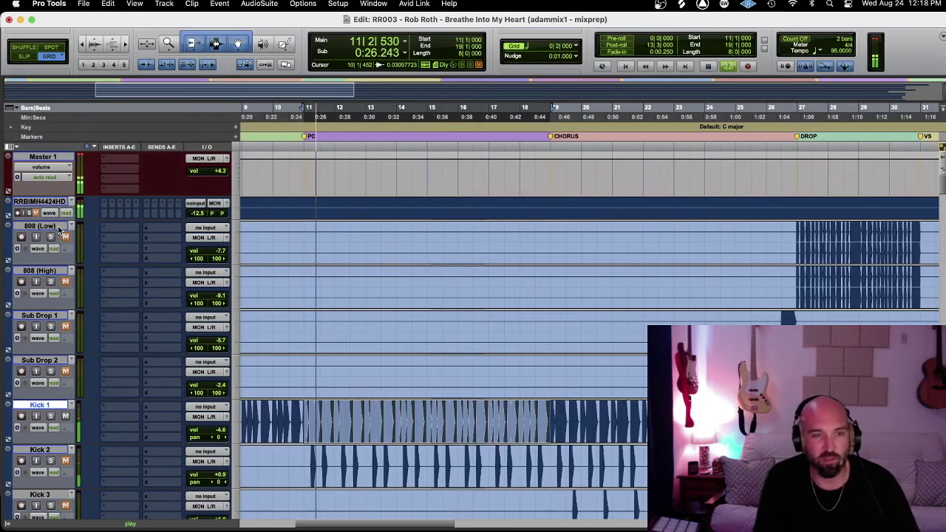
pyautogui.press(';')
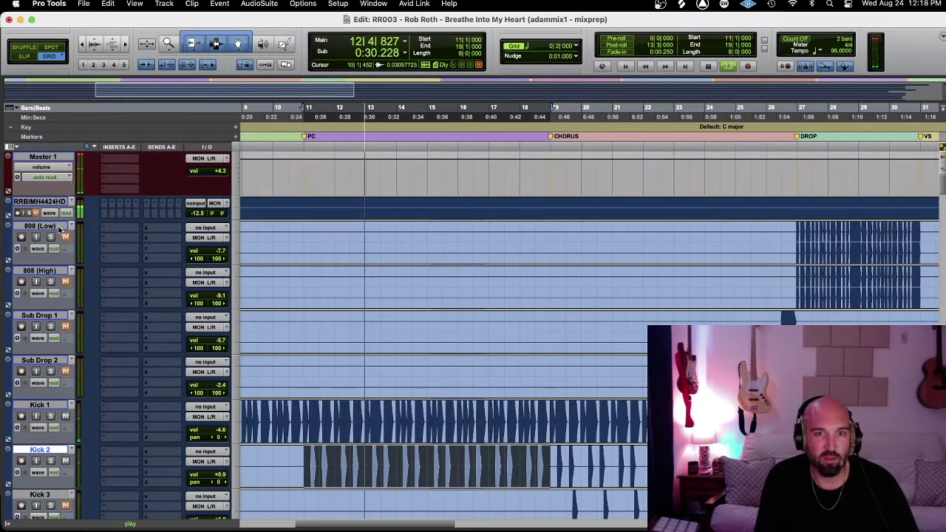
pyautogui.press(';')
pyautogui.press(';')
pyautogui.press(';')
pyautogui.press(';')
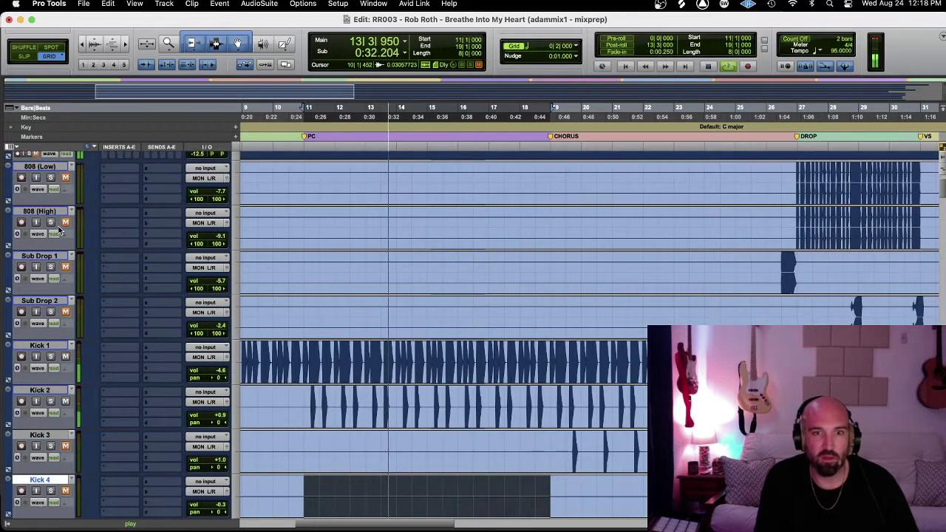
# - Go down through Kick 5 and the snare tracks to Hh 1, checking each for audio in the pre-chorus
pyautogui.press(';')
pyautogui.press(';')
pyautogui.press(';')
pyautogui.press(';')
pyautogui.press(';')
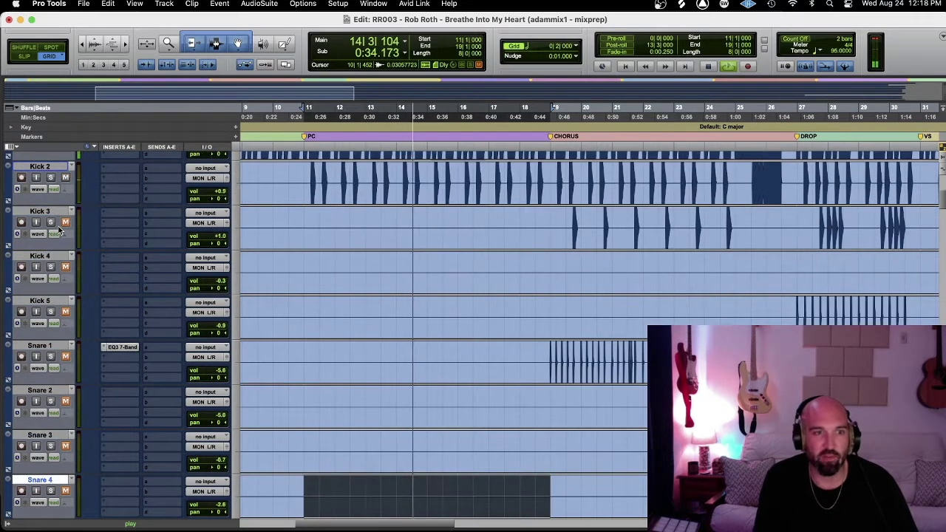
pyautogui.press(';')
pyautogui.press(';')
pyautogui.press(';')
pyautogui.press(';')
pyautogui.press(';')
pyautogui.press(';')
pyautogui.press(';')
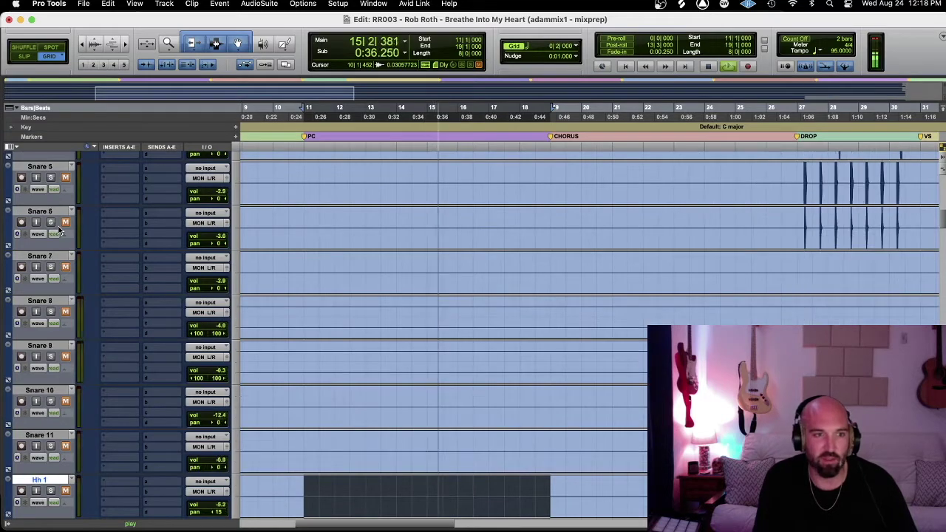
# - Go down through the remaining hi-hat, crash, ride, stomp and clap tracks to Clap 3, checking each for pre-chorus audio
pyautogui.press(';')
pyautogui.press(';')
pyautogui.press(';')
pyautogui.press(';')
pyautogui.press(';')
pyautogui.press(';')
pyautogui.press(';')
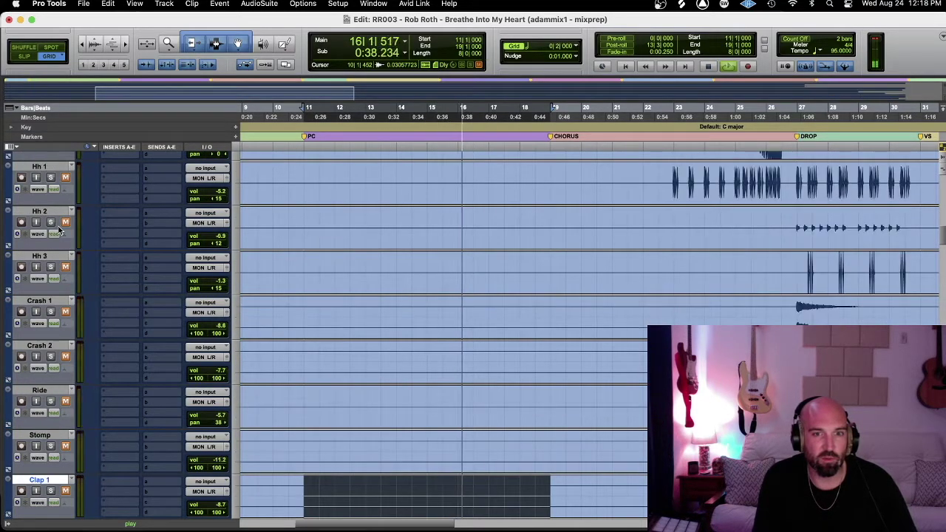
pyautogui.press(';')
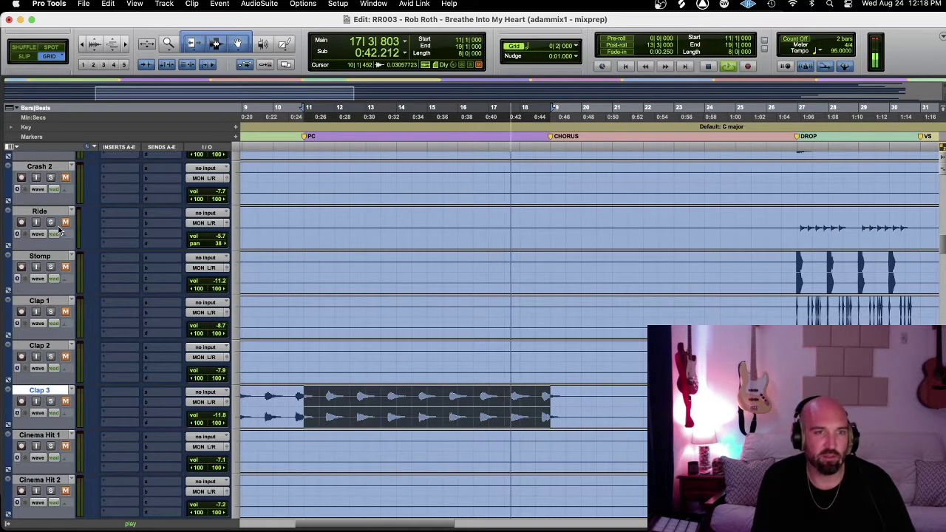
# - Go down through the Cinema Hit tracks and Shaker to Taiko, checking each for audio in the pre-chorus
pyautogui.press(';')
pyautogui.press(';')
pyautogui.press(';')
pyautogui.press(';')
pyautogui.press(';')
pyautogui.press(';')
pyautogui.press(';')
pyautogui.press(';')
pyautogui.press(';')
pyautogui.press(';')
pyautogui.press(';')
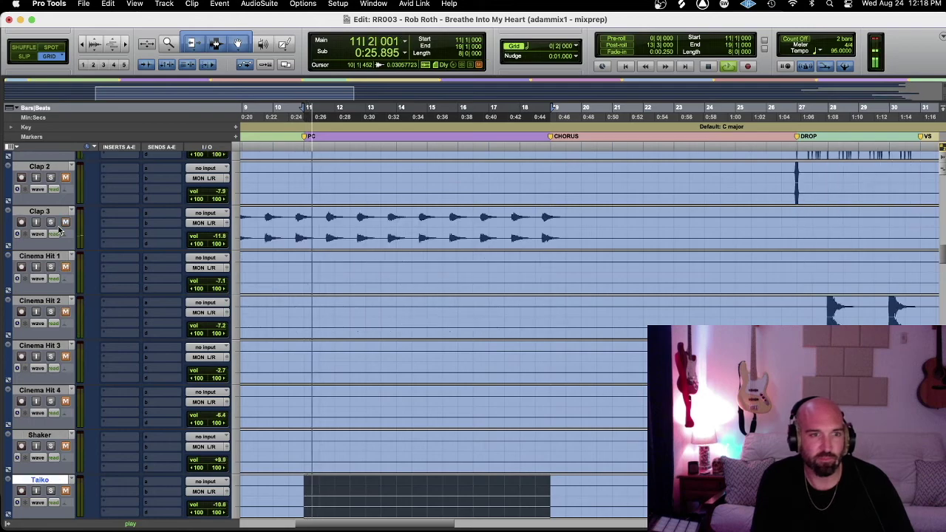
# - Continue from Taiko through the reverse effect tracks to Swell, checking each for audio in the pre-chorus
pyautogui.press(';')
pyautogui.press(';')
pyautogui.press(';')
pyautogui.press(';')
pyautogui.press(';')
pyautogui.press(';')
pyautogui.press(';')
pyautogui.press(';')
pyautogui.press(';')
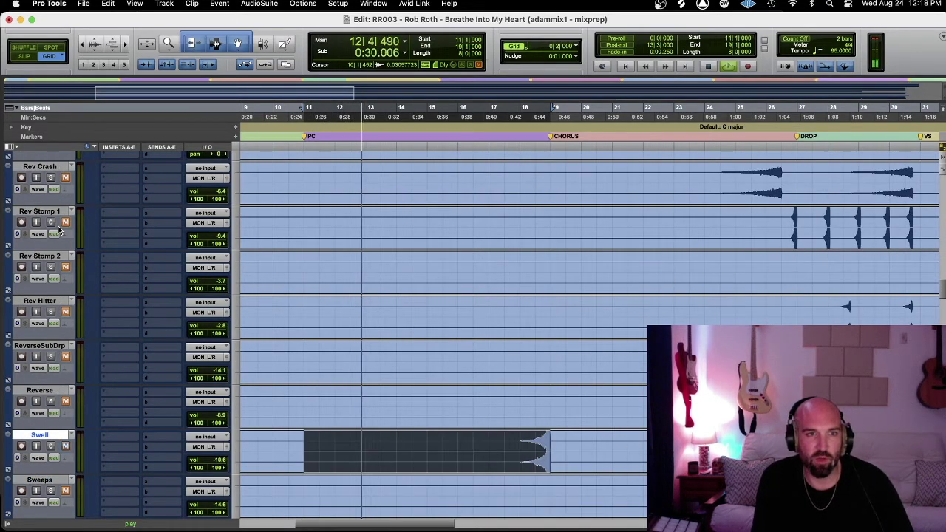
# - Go down from Sweeps through the white noise and bass tracks to MutedMalet(Lw), checking each for pre-chorus audio
pyautogui.press(';')
pyautogui.press(';')
pyautogui.press(';')
pyautogui.press(';')
pyautogui.press(';')
pyautogui.press(';')
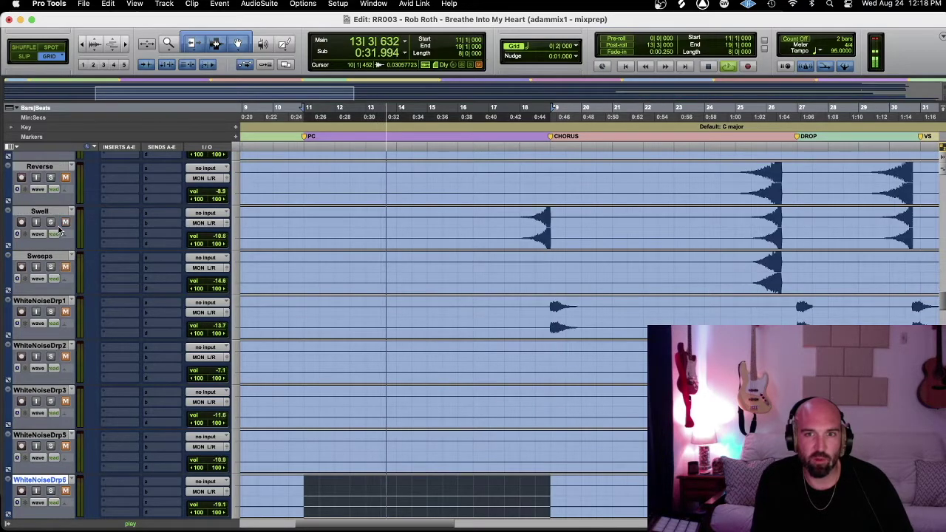
pyautogui.press(';')
pyautogui.press(';')
pyautogui.press(';')
pyautogui.press(';')
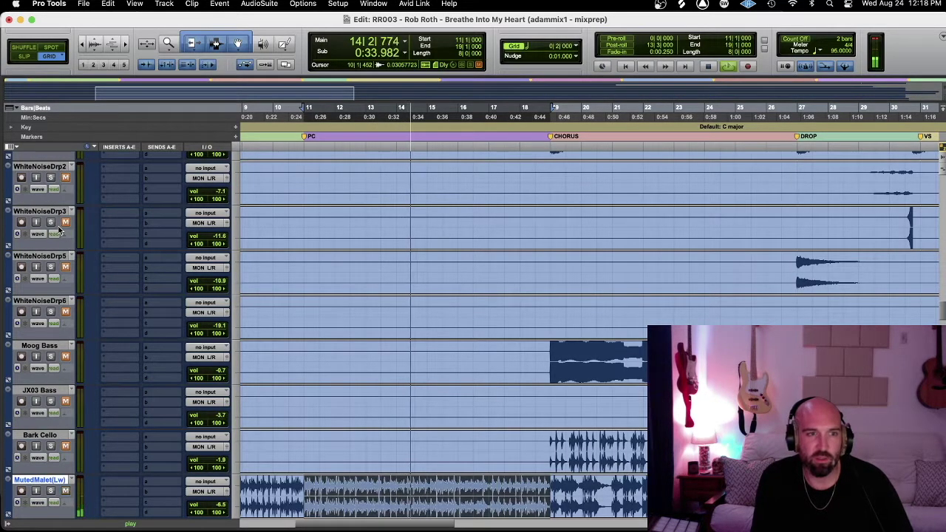
# - Check the tracks from MutedMalt(Hgh) to Omni - Bells 2 for pre-chorus audio, stepping back once to Omni - Bell 3
pyautogui.press(';')
pyautogui.press(';')
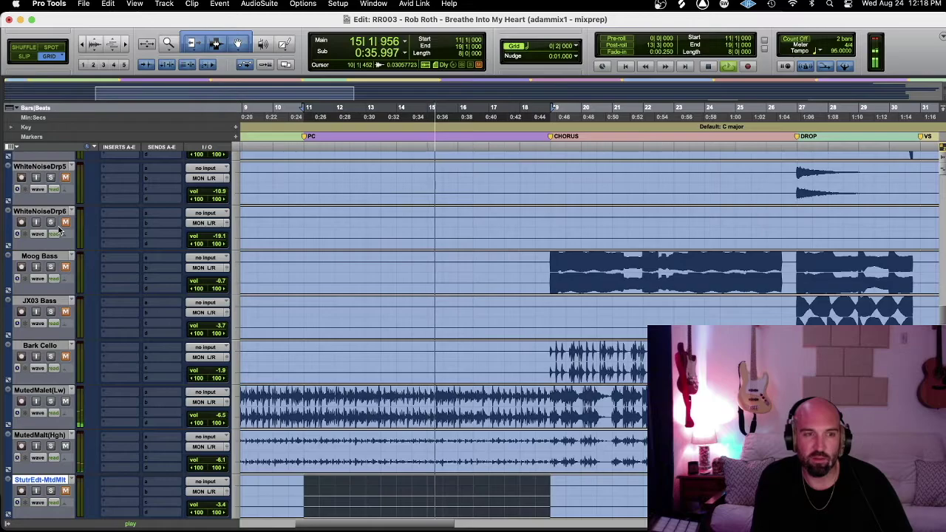
pyautogui.press(';')
pyautogui.press(';')
pyautogui.press(';')
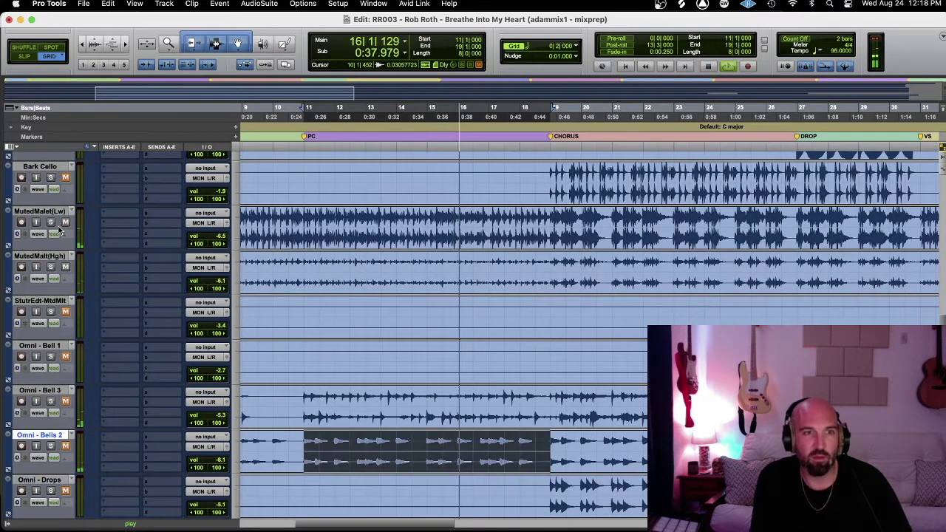
pyautogui.press('p')
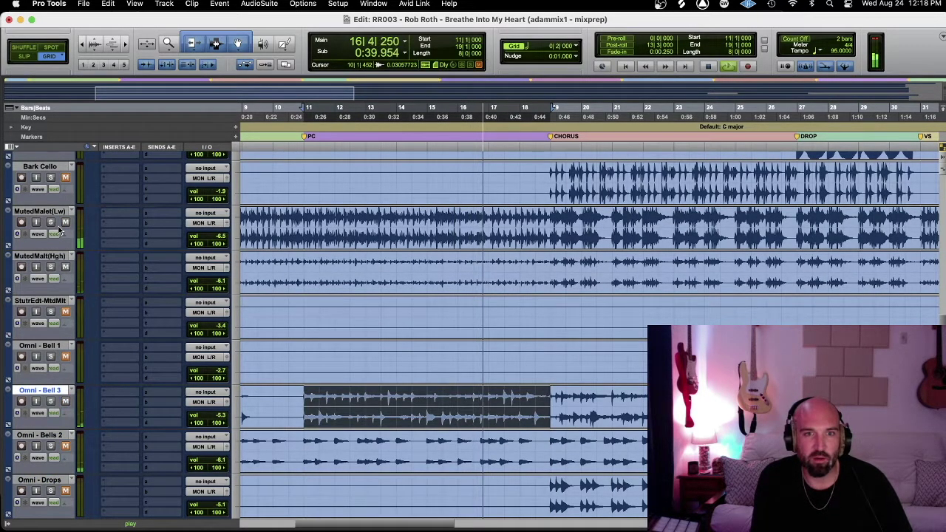
pyautogui.press(';')
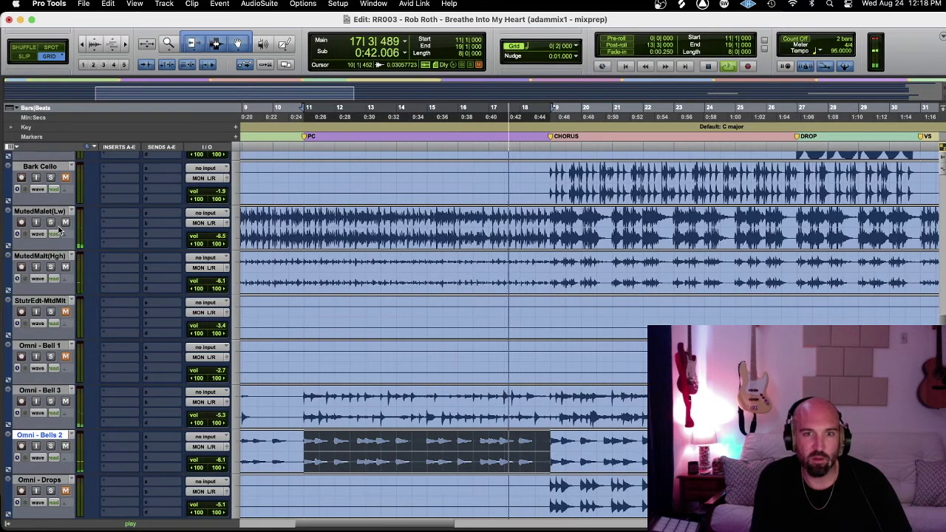
# - Check Omni - Drops, Lead Bells(End) and Omni - Lead 1 for pre-chorus audio, and step back up through the preceding tracks
pyautogui.press(';')
pyautogui.press(';')
pyautogui.press(';')
pyautogui.press(';')
pyautogui.press(';')
pyautogui.press(';')
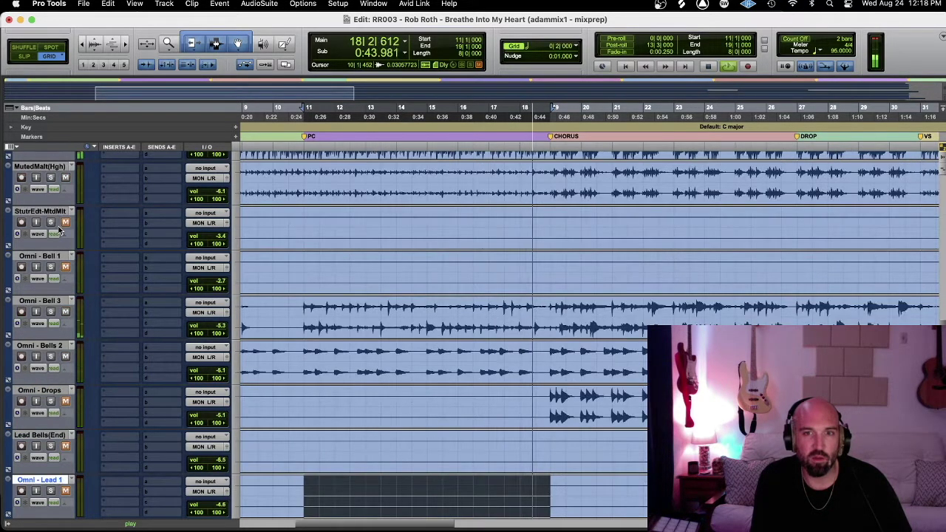
pyautogui.press('p')
pyautogui.press('p')
pyautogui.press('p')
pyautogui.press('p')
# - Move the pre-chorus selection down to Omni - Synth 3, unmute that track and lower its volume to +3.8 dB
pyautogui.press(';')
pyautogui.press(';')
pyautogui.press(';')
pyautogui.press(';')
pyautogui.press(';')
pyautogui.press(';')
pyautogui.scroll(-3, 59, 231)
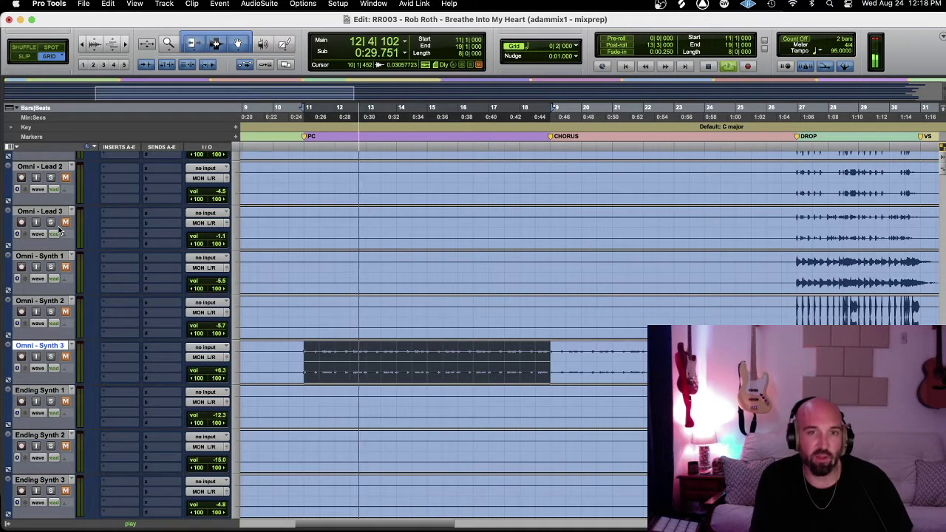
pyautogui.hotkey('shift', 's')
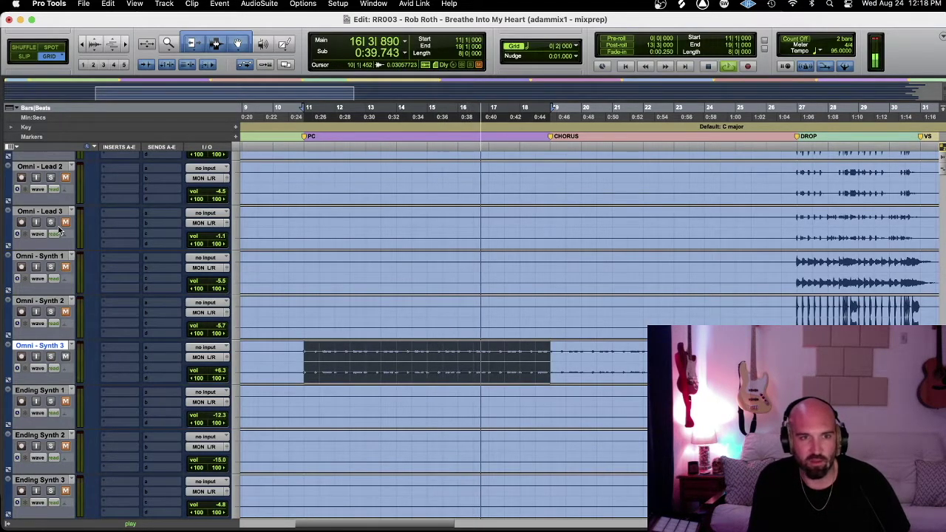
pyautogui.moveTo(219, 369); pyautogui.dragTo(219, 372)
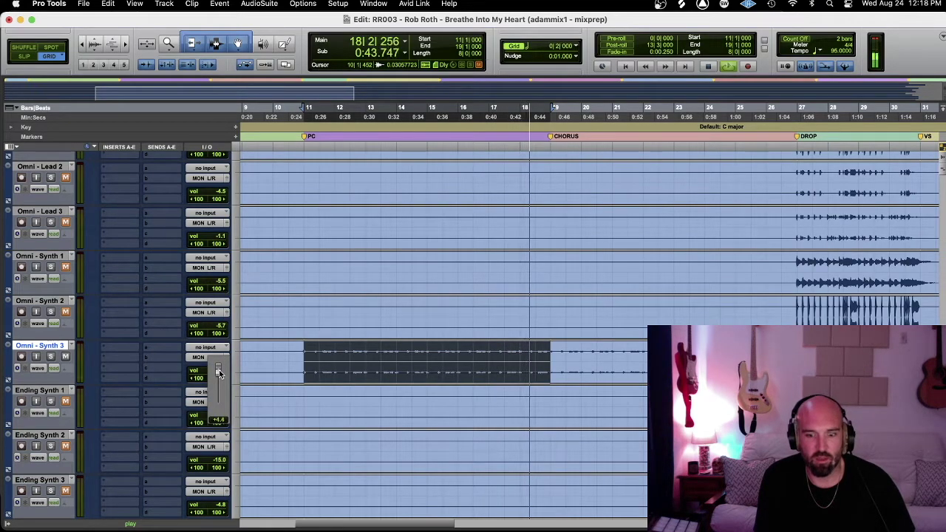
# - Check the Ending Synth tracks, Sine Synth and Omn-AnlgSynth for audio in the pre-chorus
pyautogui.press(';')
pyautogui.press(';')
pyautogui.press(';')
pyautogui.press(';')
pyautogui.press(';')
pyautogui.press(';')
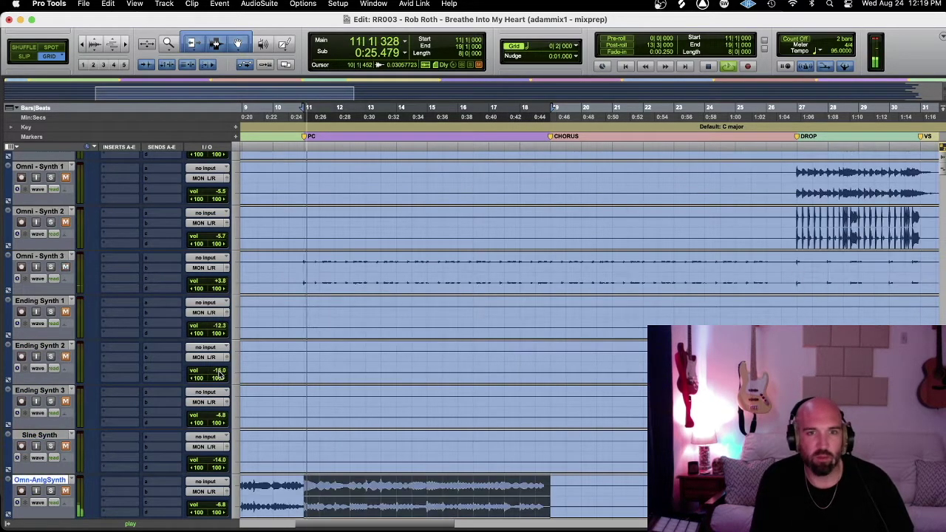
pyautogui.press('p')
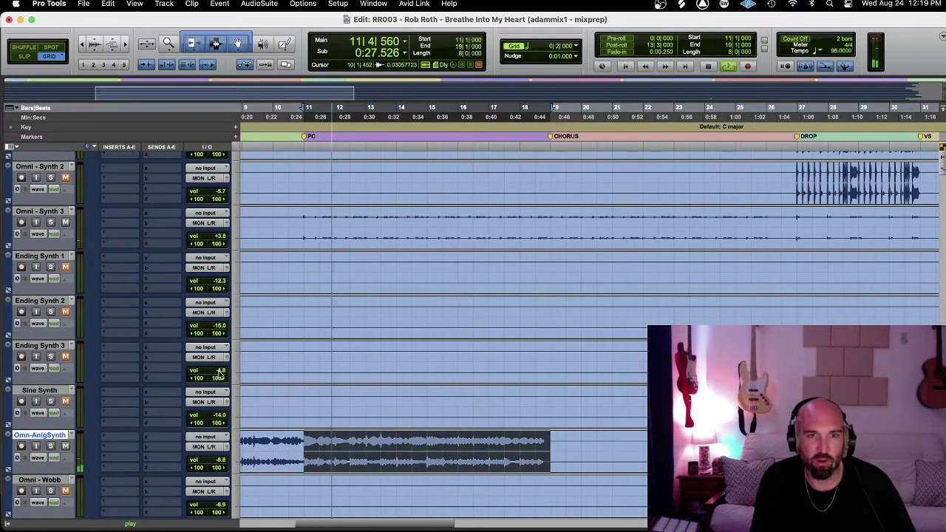
# - Move the pre-chorus selection down past Omni - Wobb, Omni - String and Omni - Pluck 1, and unmute Omni - Pluck 2
pyautogui.press(';')
pyautogui.press(';')
pyautogui.press(';')
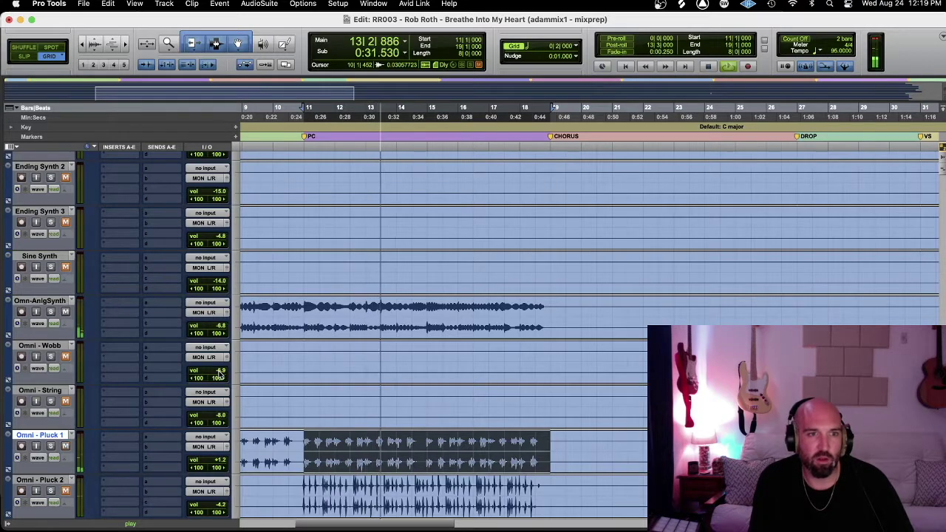
pyautogui.press(';')
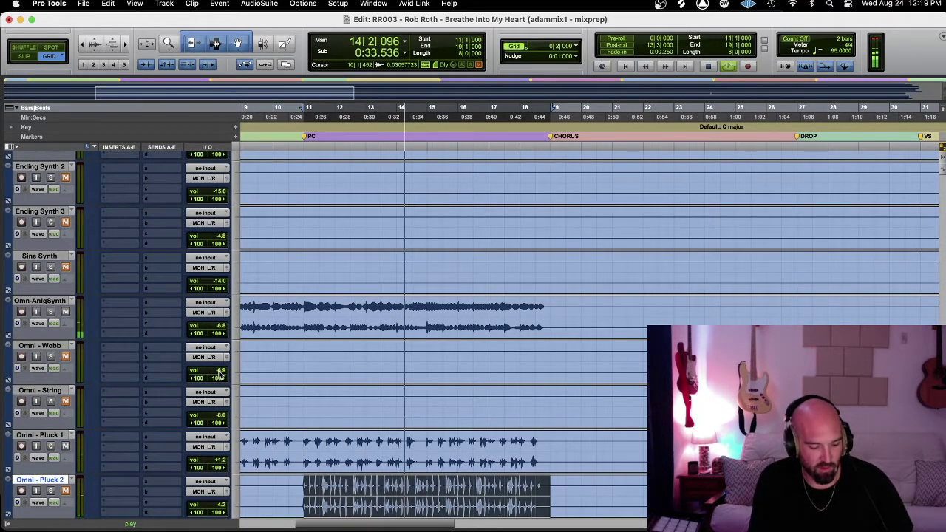
pyautogui.hotkey('shift', 's')
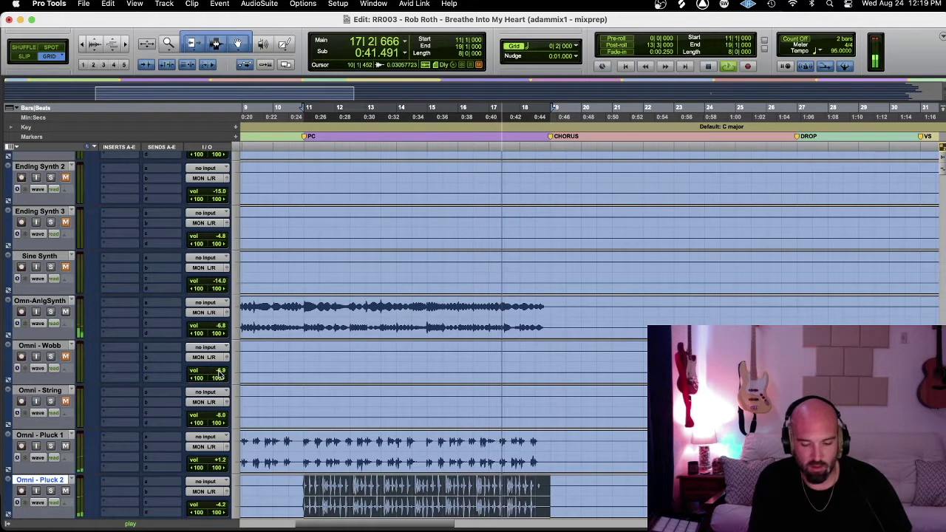
# - Unmute and solo Omni - Pluck 3, and play it from bar 15, where its audio starts
pyautogui.press(';')
pyautogui.scroll(-2, 219, 375)
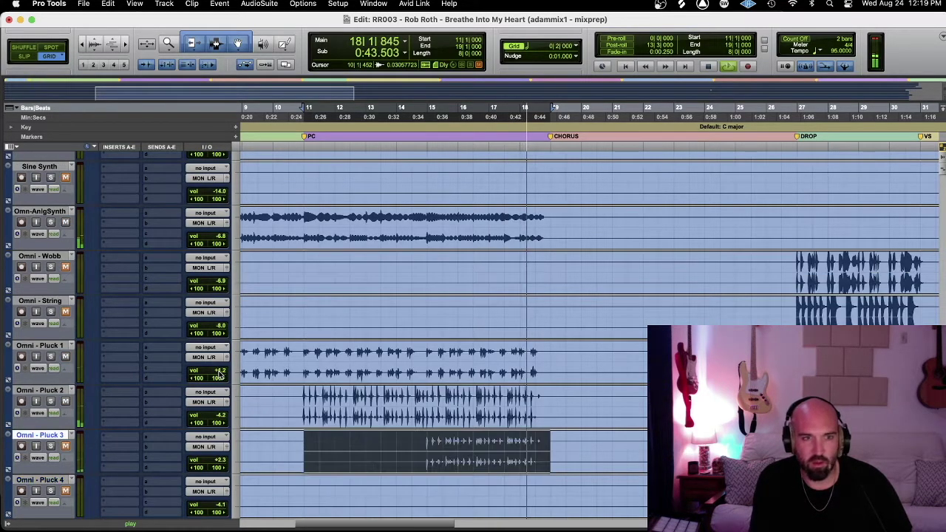
pyautogui.hotkey('shift', 'm')
pyautogui.hotkey('shift', 's')
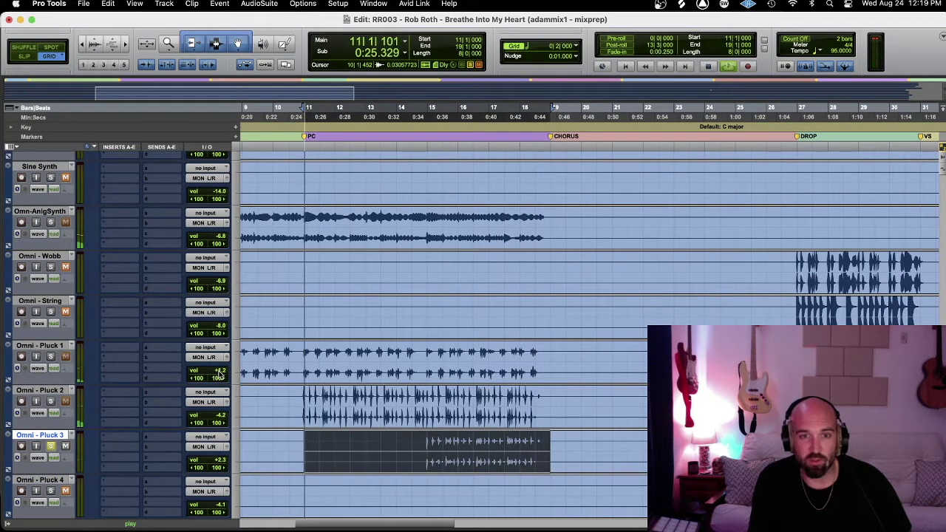
pyautogui.click(429, 433)
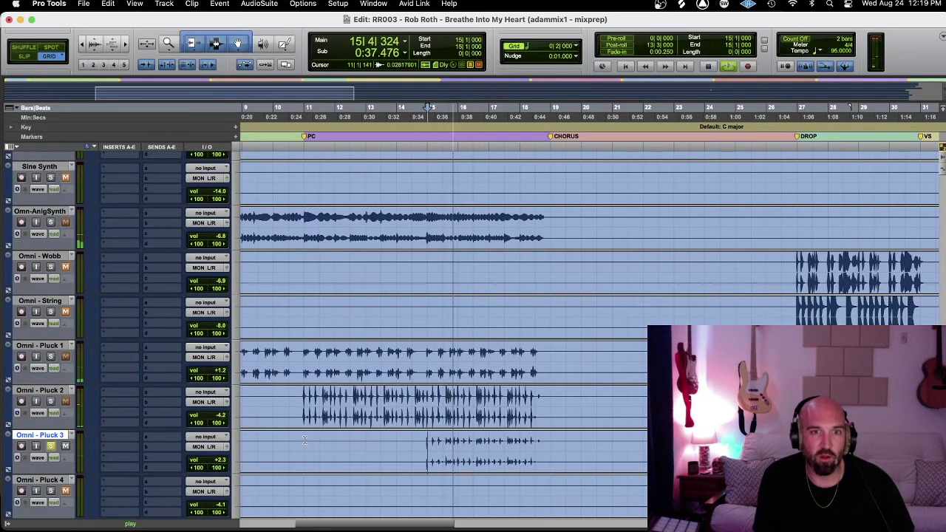
# - Solo Omni - Pluck 2 together with Omni - Pluck 3 and listen to both from bar 15
pyautogui.press('space')
pyautogui.moveTo(311, 442); pyautogui.dragTo(538, 416)
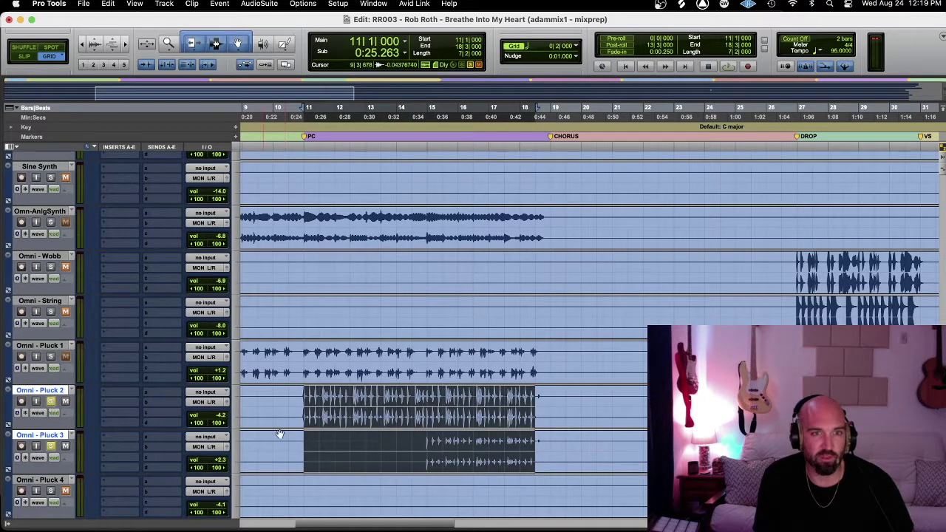
pyautogui.click(421, 397)
pyautogui.press('space')
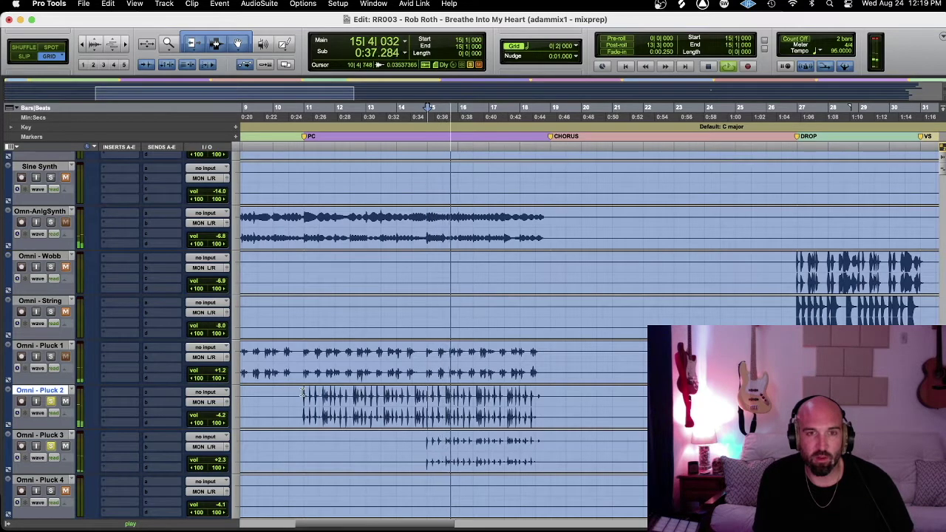
# - Select bars 11 to 19 on Omni - Pluck 2 and Omni - Pluck 3, clear their solos and play the pre-chorus
pyautogui.press('space')
pyautogui.moveTo(303, 392); pyautogui.dragTo(544, 463)
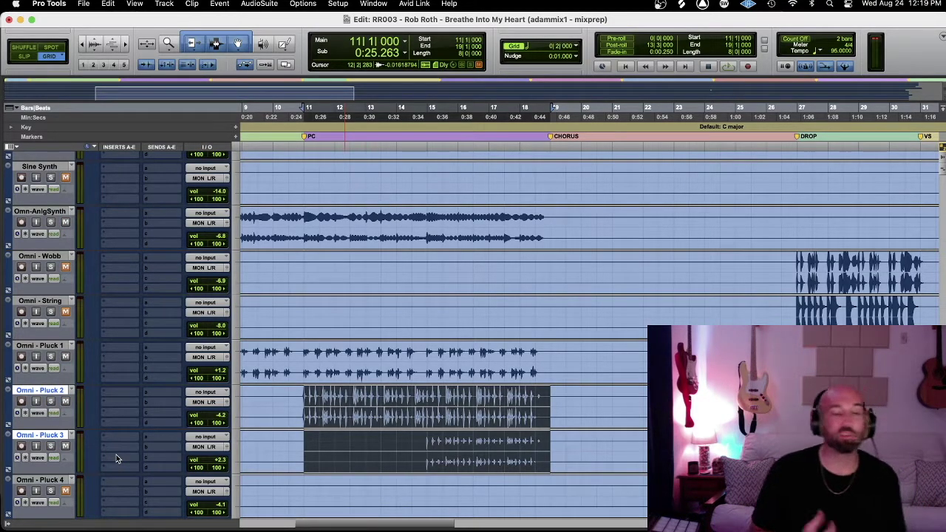
pyautogui.press('space')
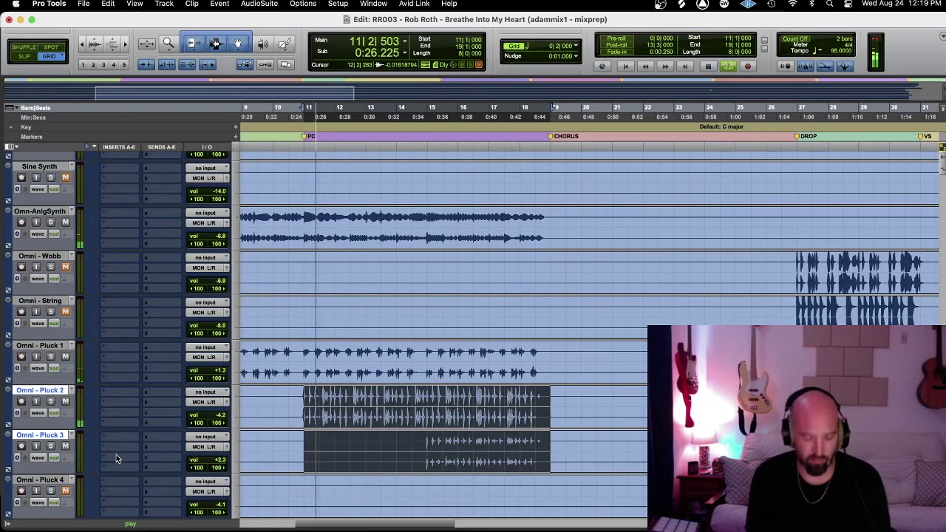
# - Go down from Omni - Pluck 4 through Massive X Keys to Jup 8 Keys 2, checking each for pre-chorus audio
pyautogui.press(';')
pyautogui.press(';')
pyautogui.press(';')
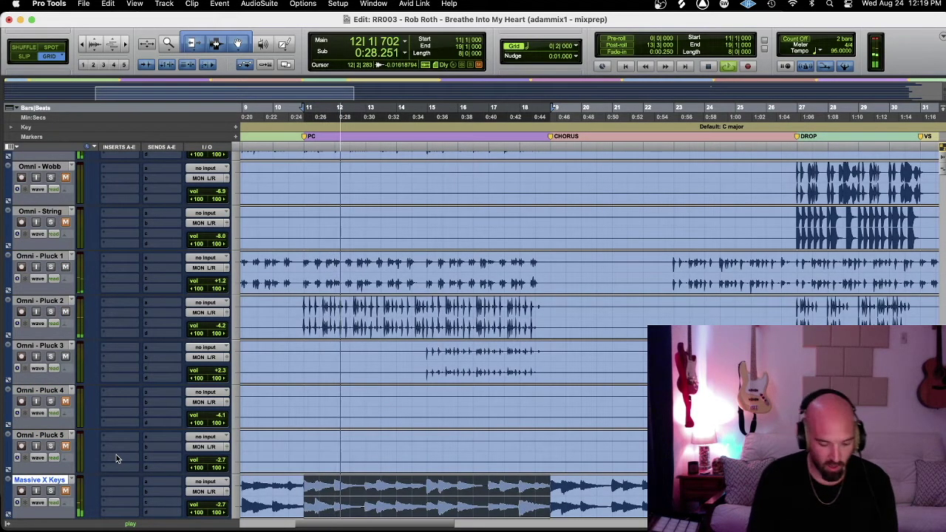
pyautogui.press(';')
pyautogui.press(';')
pyautogui.press(';')
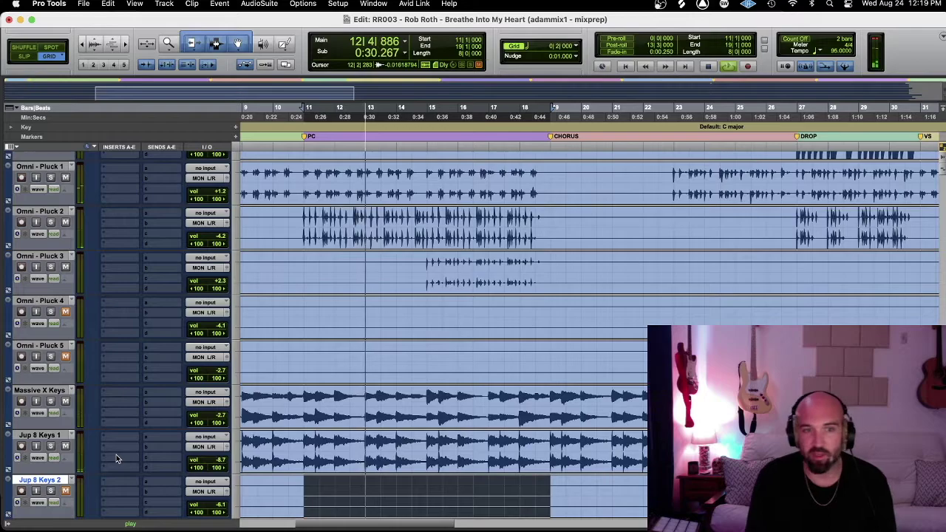
# - Move the pre-chorus selection to VerbPiano(Hgh), then unmute and solo the track
pyautogui.press(';')
pyautogui.press('p')
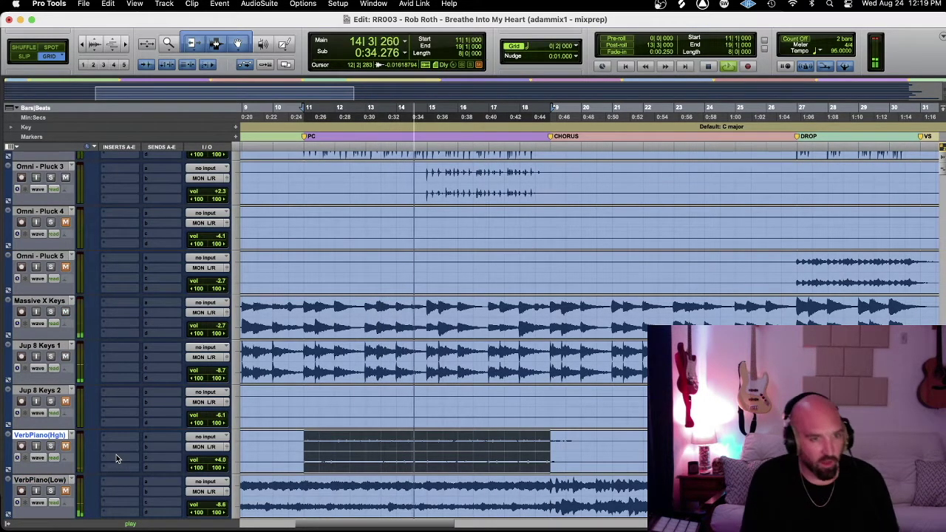
pyautogui.hotkey('shift', 's')
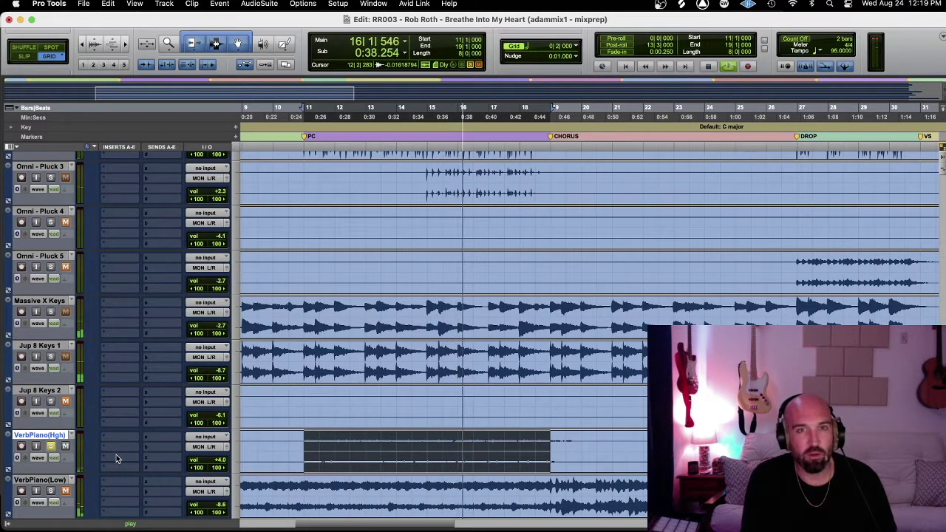
# - Clear the solo on VerbPiano(Hgh), then unmute VerbPiano(Low) and briefly audition it in solo over the pre-chorus
pyautogui.hotkey('shift', 's')
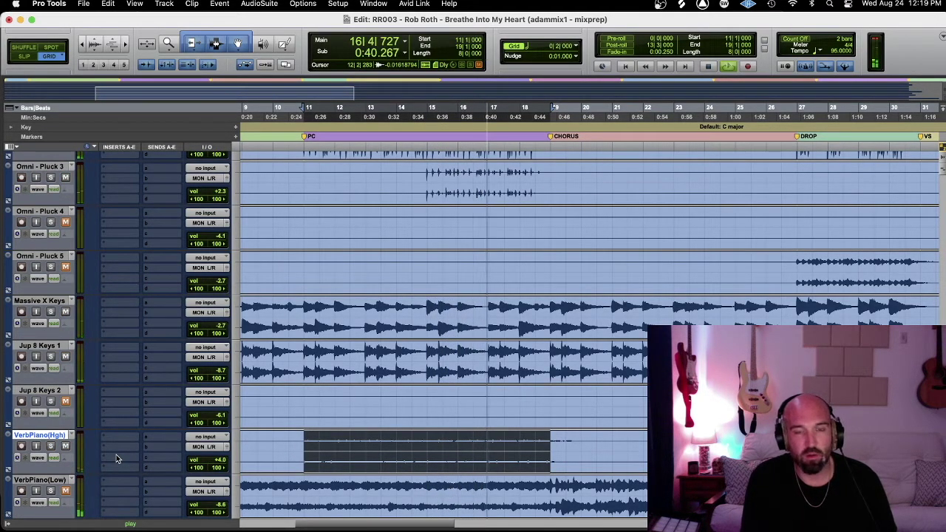
pyautogui.press(';')
pyautogui.hotkey('shift', 's')
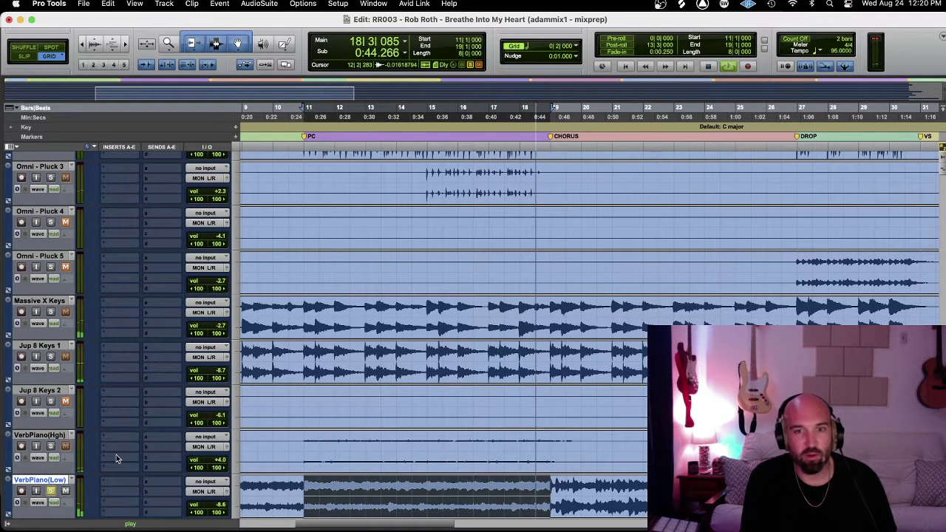
pyautogui.hotkey('shift', 's')
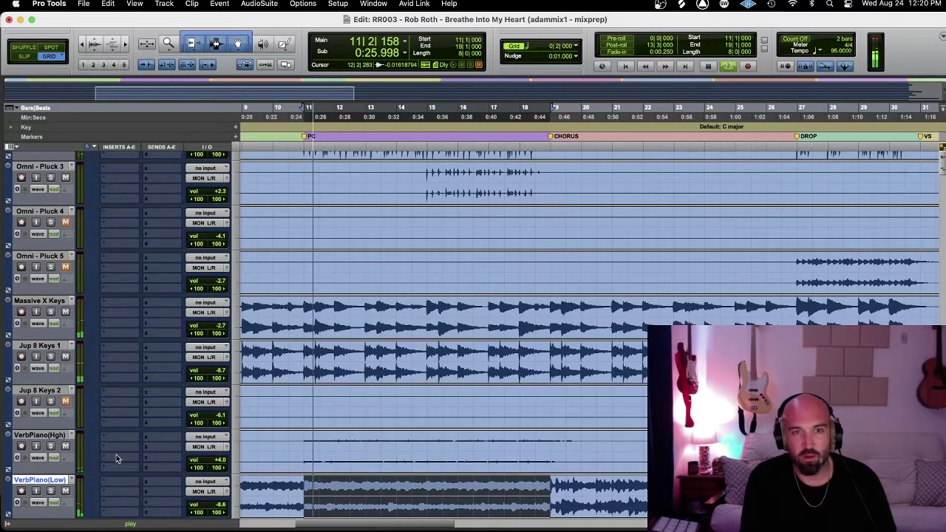
# - Go down from VerbPiano(Low) through the organ, texture, FX and vocal throw tracks to Lead Vox 1, checking for pre-chorus audio
pyautogui.press(';')
pyautogui.press(';')
pyautogui.press(';')
pyautogui.press(';')
pyautogui.press(';')
pyautogui.press(';')
pyautogui.press(';')
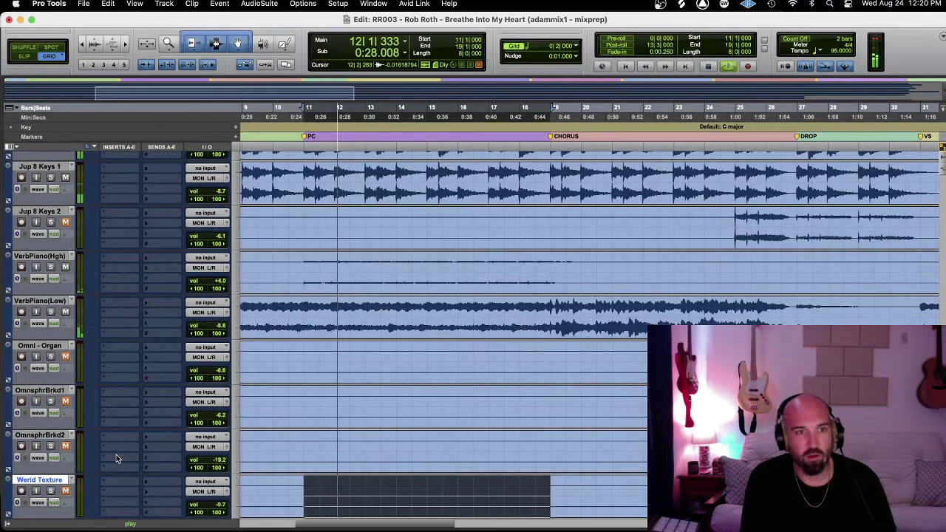
pyautogui.scroll(-2, 116, 458)
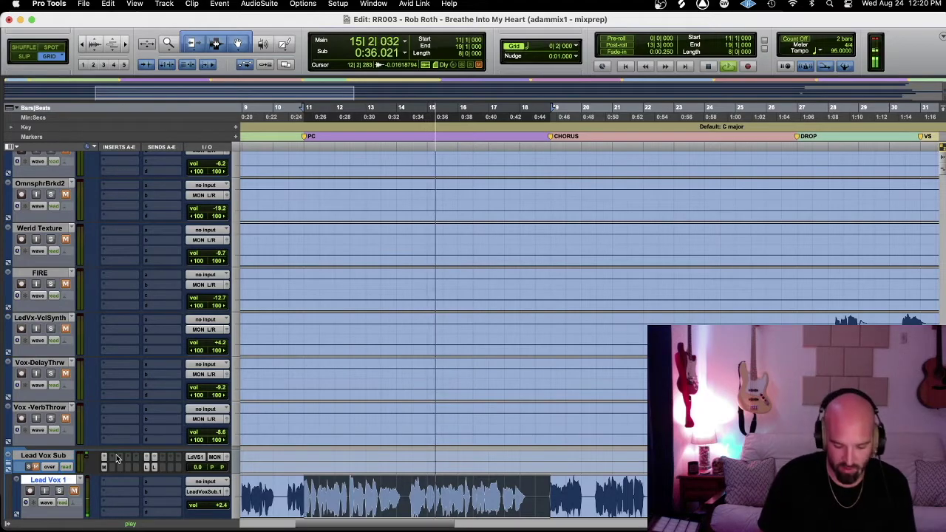
# - Unmute Lead Vox 1 and its Lead Vox Sub, together with the Lv Echo and Lv Verb returns
pyautogui.press('p')
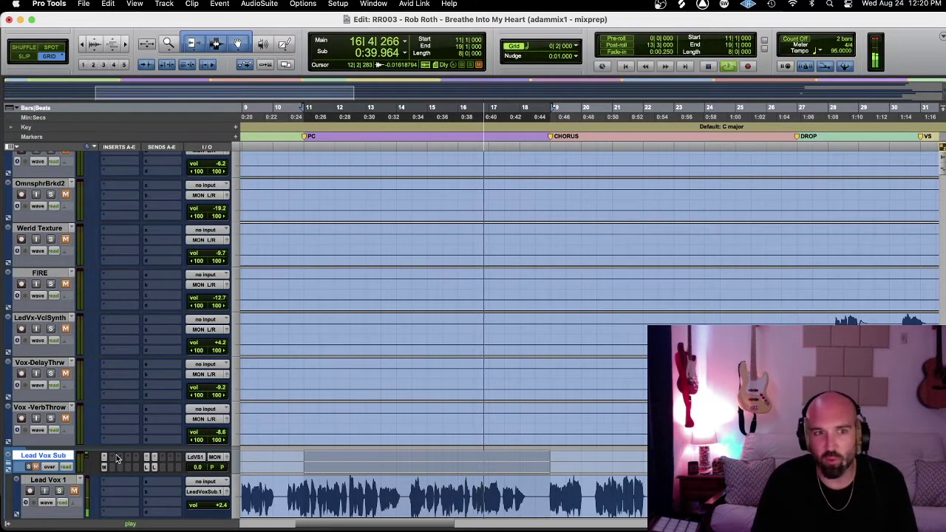
pyautogui.press(';')
pyautogui.press(';')
pyautogui.press(';')
pyautogui.press(';')
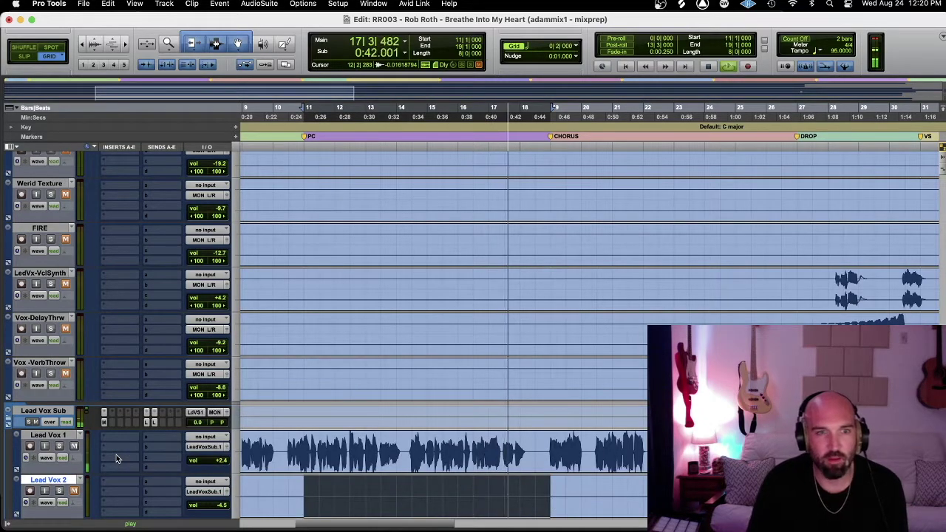
pyautogui.press('p')
pyautogui.hotkey('shift', 'm')
pyautogui.press(';')
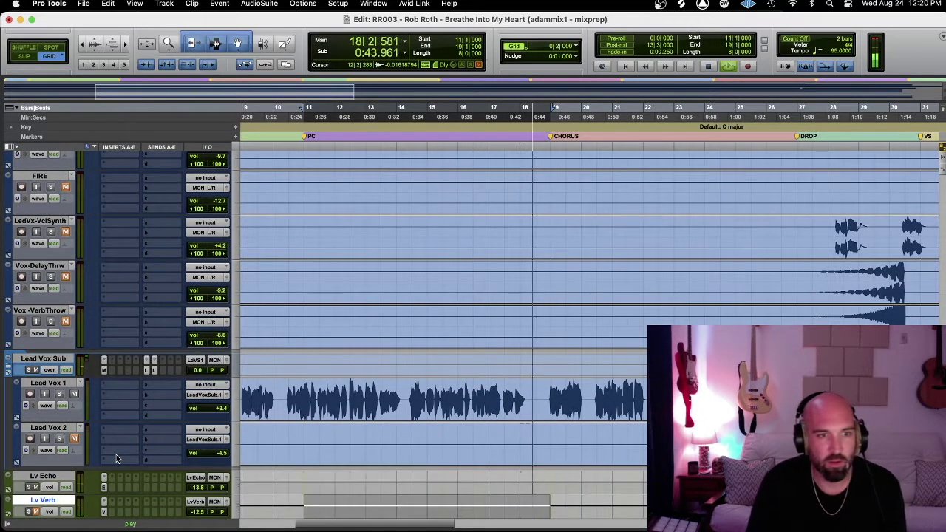
pyautogui.hotkey('shift', 'm')
# - Unmute Dbls Sub and go through its tracks down to VsBgv1, checking them for pre-chorus audio
pyautogui.press(';')
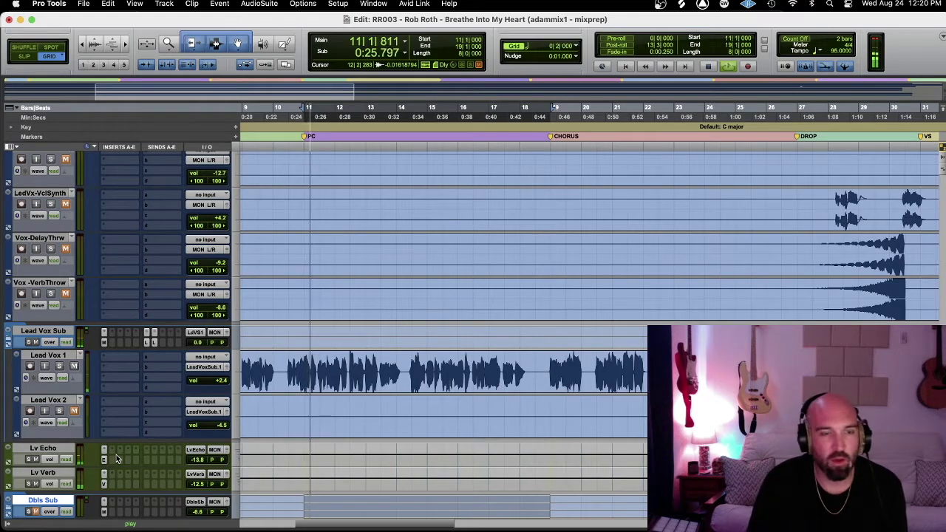
pyautogui.press(';')
pyautogui.press('p')
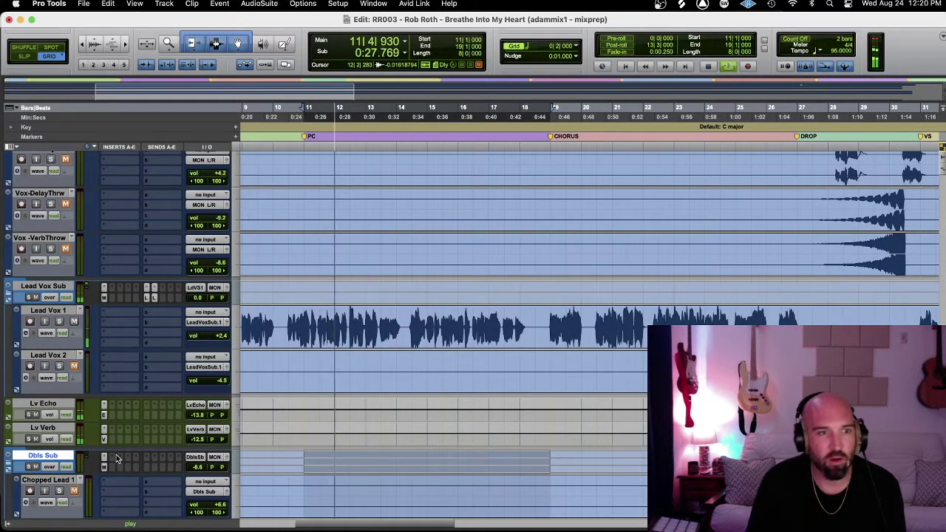
pyautogui.press(';')
pyautogui.press(';')
pyautogui.press(';')
pyautogui.press(';')
pyautogui.press(';')
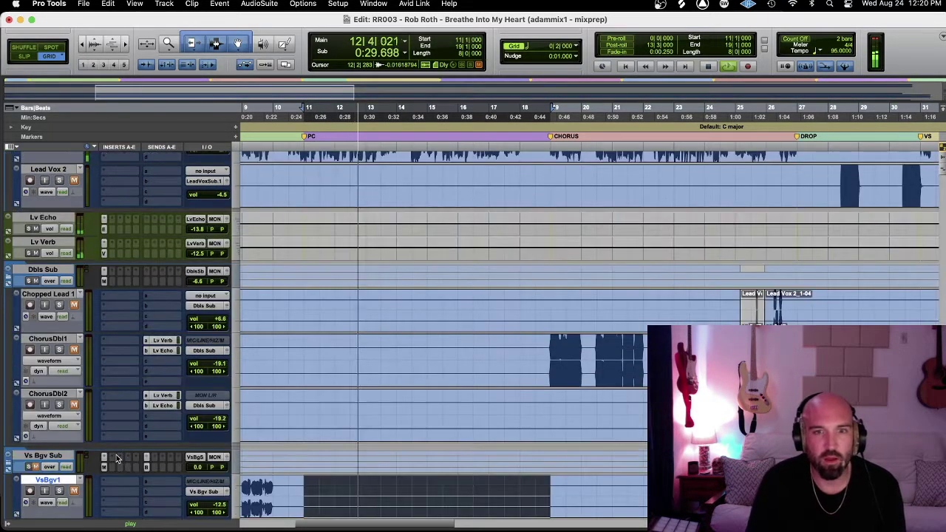
# - Return to Dbls Sub and mute it again
pyautogui.press('p')
pyautogui.press('p')
pyautogui.press('p')
pyautogui.press('p')
pyautogui.press('p')
# - Go down through the Vs Bgv and Pc Bgvs tracks to Adlib Sub, checking each for pre-chorus audio
pyautogui.press(';')
pyautogui.press(';')
pyautogui.press(';')
pyautogui.press(';')
pyautogui.press(';')
pyautogui.press(';')
pyautogui.press(';')
pyautogui.press(';')
pyautogui.press(';')
pyautogui.press(';')
pyautogui.press(';')
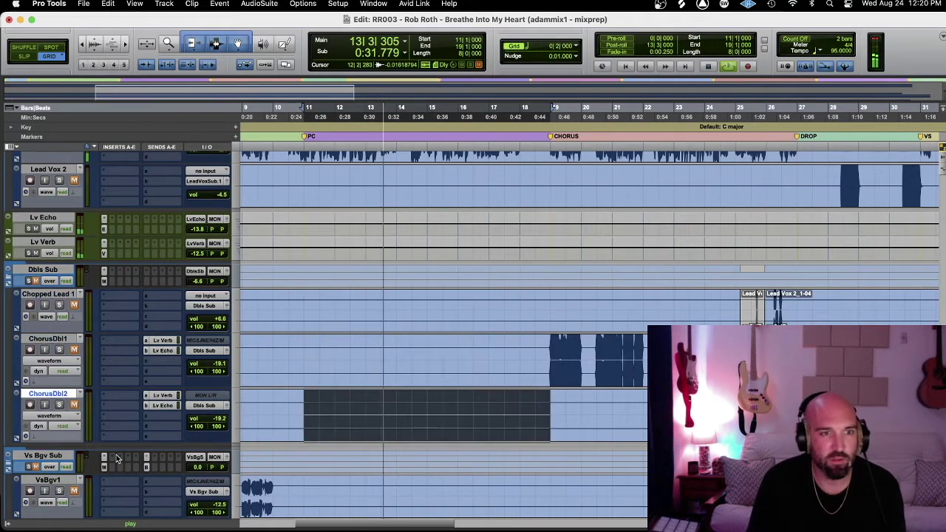
pyautogui.press(';')
pyautogui.press('p')
pyautogui.press('p')
pyautogui.press('p')
pyautogui.press(';')
pyautogui.press(';')
pyautogui.press(';')
pyautogui.press(';')
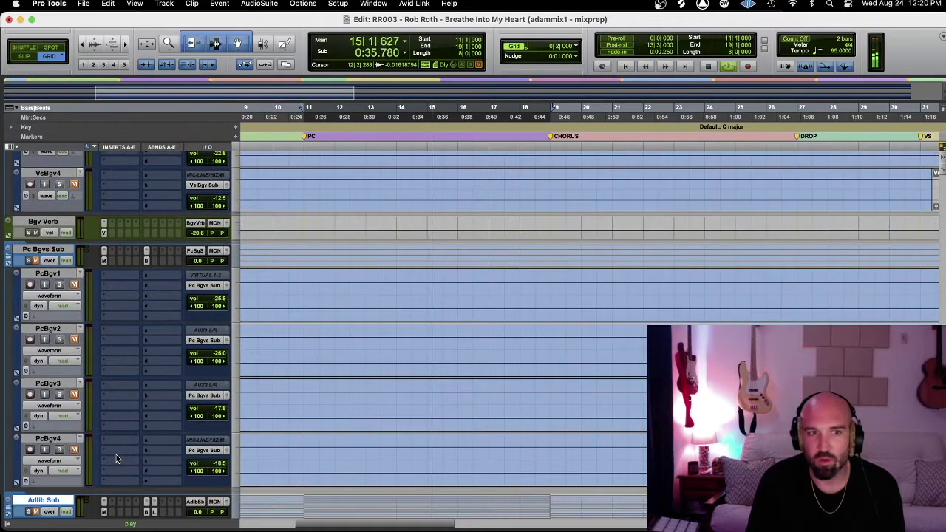
# - Go down through the sliced, chopped and adlib vocal tracks to Adlib4, checking each for pre-chorus audio
pyautogui.press(';')
pyautogui.press('p')
pyautogui.press(';')
pyautogui.press(';')
pyautogui.press(';')
pyautogui.press(';')
pyautogui.press(';')
pyautogui.press(';')
pyautogui.press(';')
pyautogui.press(';')
pyautogui.press(';')
pyautogui.press(';')
pyautogui.press(';')
pyautogui.press(';')
pyautogui.press(';')
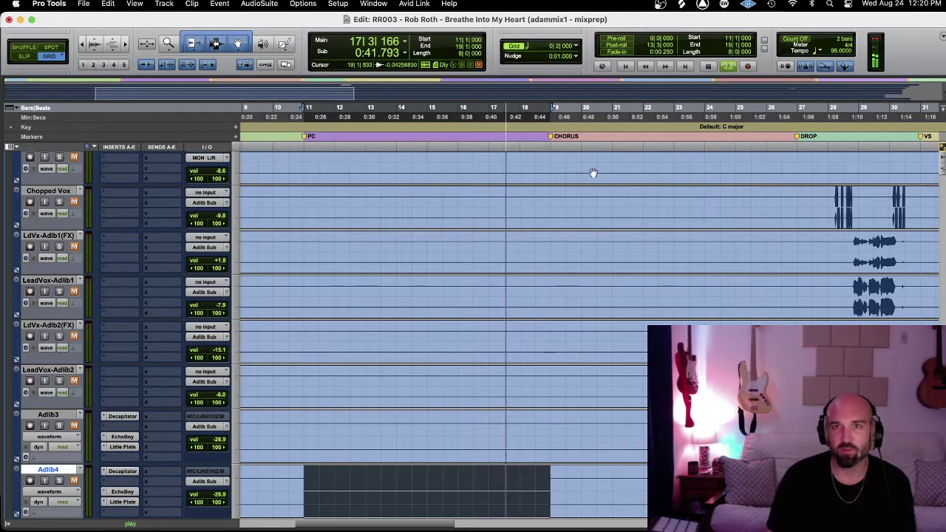
# - Stop playback, select the chorus from bar 19 to 27 across all tracks and play it
pyautogui.hscroll(5, 616, 213)
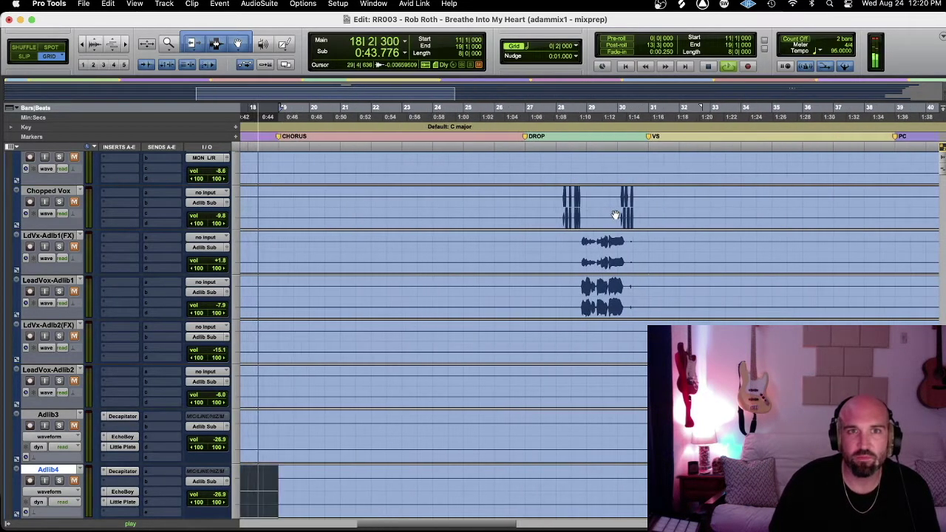
pyautogui.press('space')
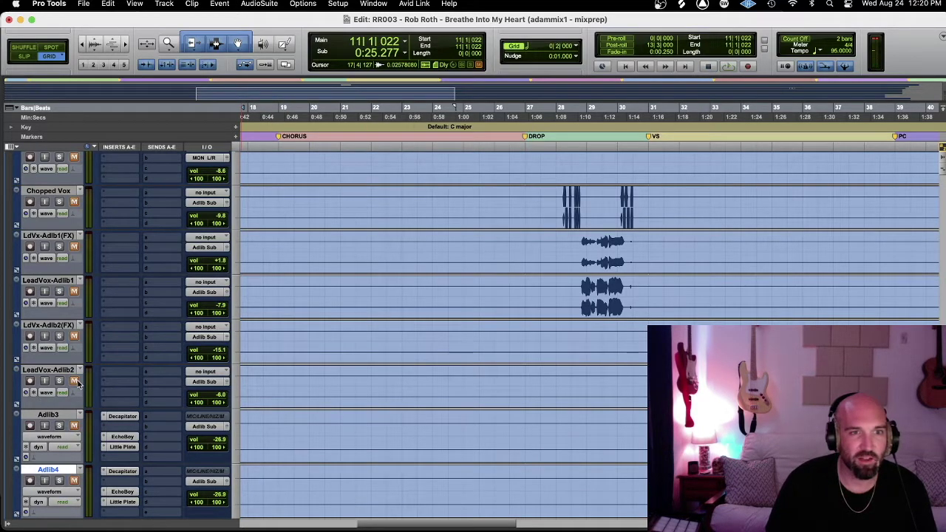
pyautogui.moveTo(526, 122); pyautogui.dragTo(282, 112)
pyautogui.scroll(2, 422, 303)
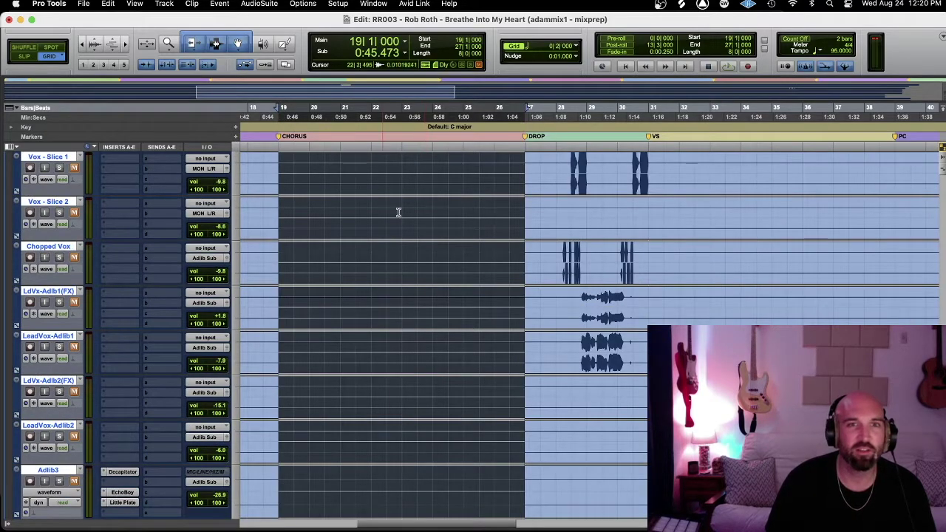
pyautogui.scroll(15, 397, 212)
pyautogui.press('space')
pyautogui.scroll(-20, 365, 217)
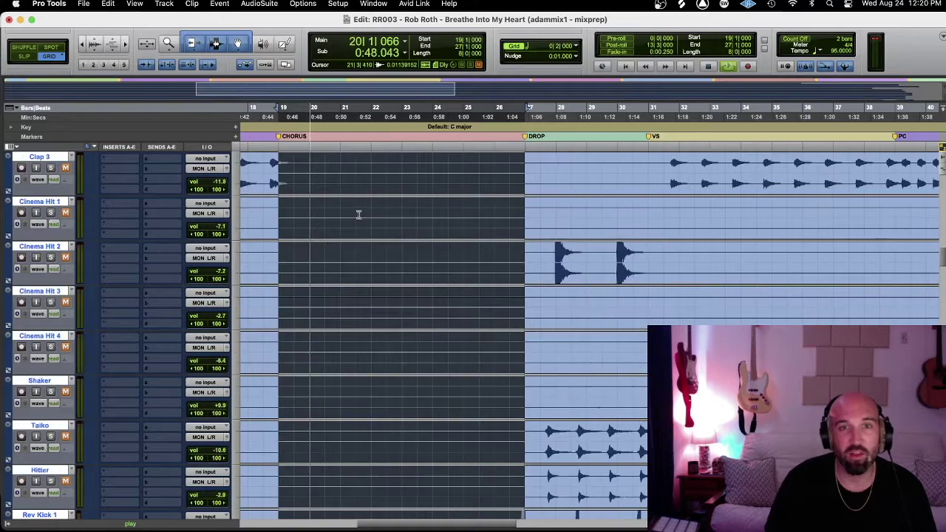
pyautogui.scroll(8, 358, 215)
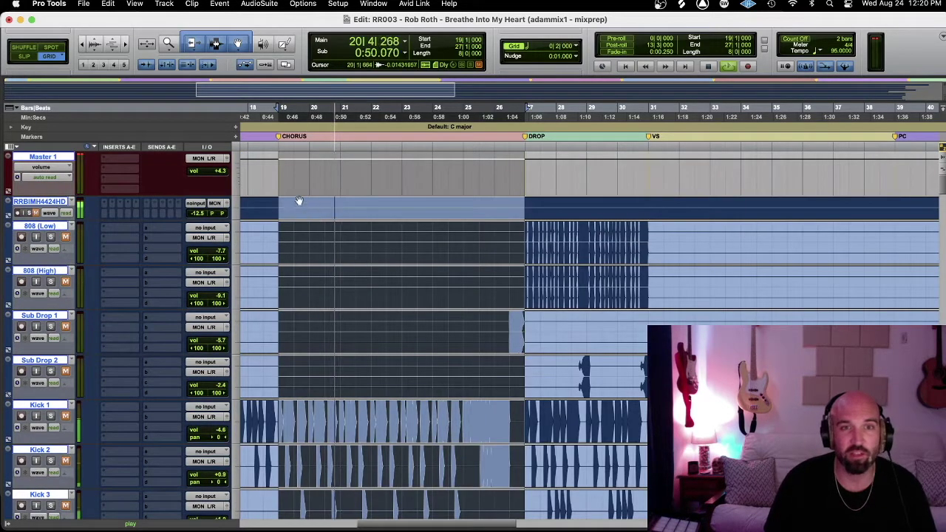
# - Select bars 19 to 27 on 808 (Low), then move the selection down to Sub Drop 1 and unmute that track
pyautogui.click(281, 238)
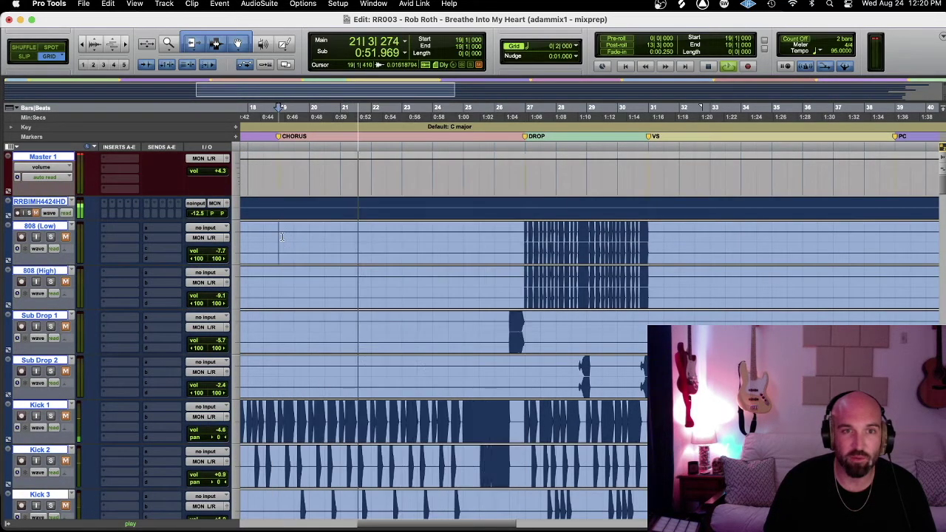
pyautogui.moveTo(279, 238)
pyautogui.mouseDown()
pyautogui.moveTo(540, 228)
pyautogui.moveTo(522, 232)
pyautogui.mouseUp()
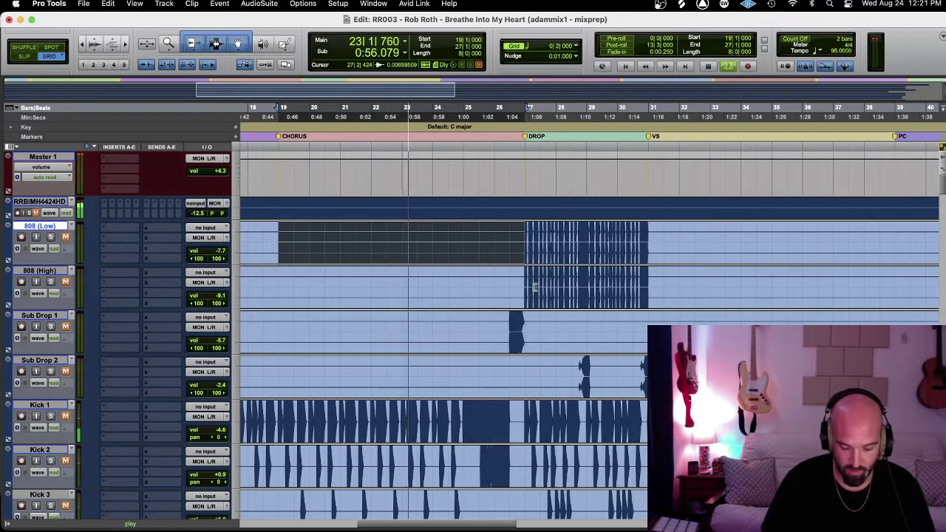
pyautogui.press(';')
pyautogui.press(';')
pyautogui.press(';')
pyautogui.press(';')
pyautogui.press('p')
pyautogui.press('p')
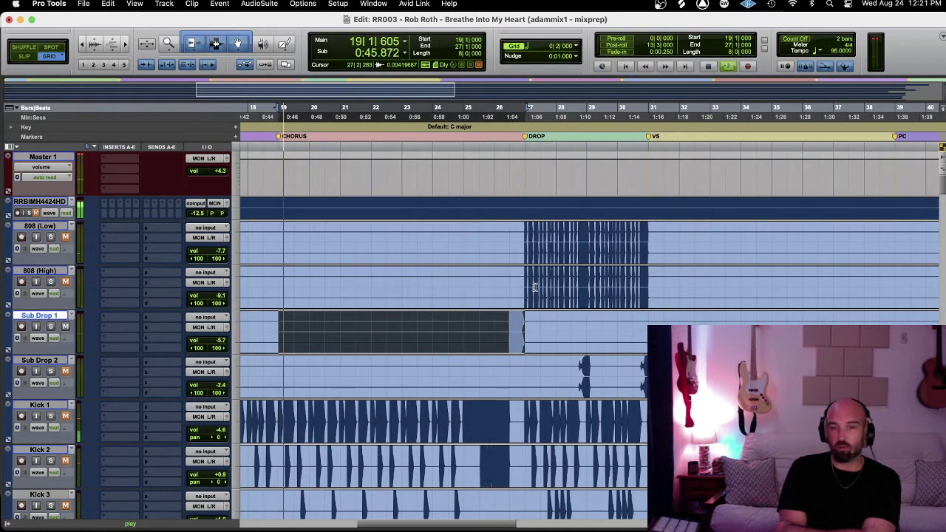
# - Stop playback, select bars 19 to 27 on Kick 1 and play the chorus
pyautogui.press(';')
pyautogui.press('space')
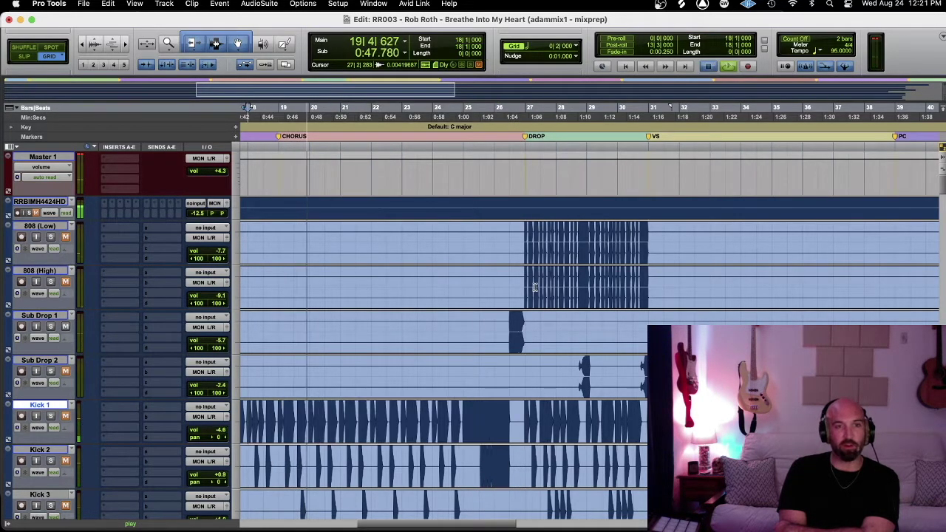
pyautogui.press('KP_1')
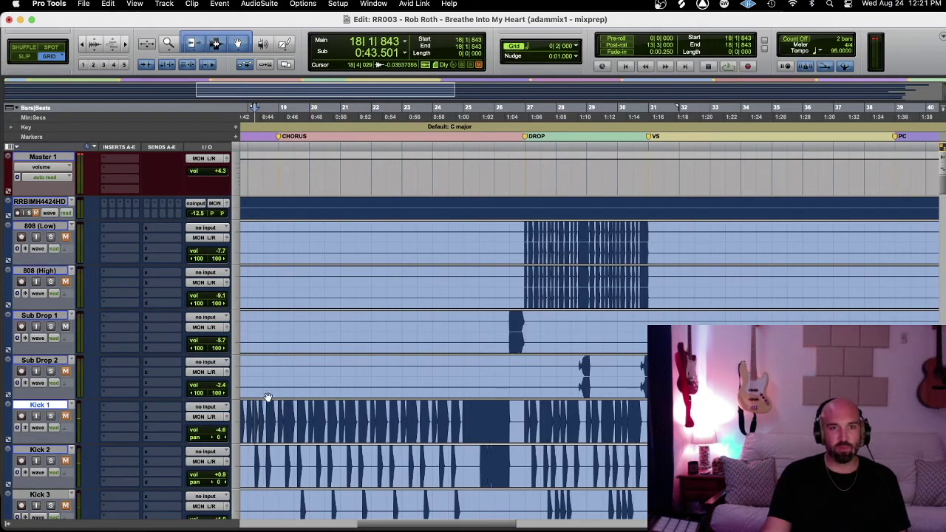
pyautogui.moveTo(279, 403); pyautogui.dragTo(503, 406)
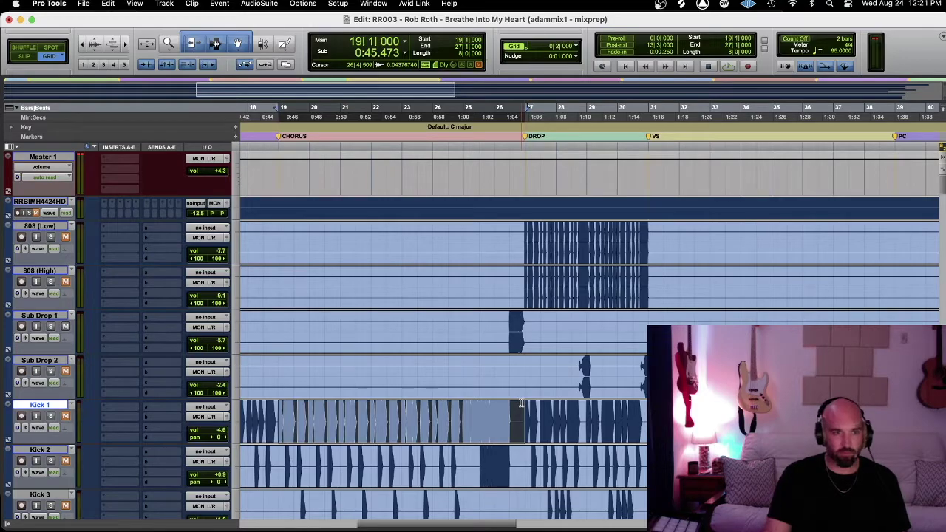
pyautogui.press('space')
# - Move the chorus selection down from Kick 1 to Snare 3, unmuting Kick 3 and Snare 1 on the way
pyautogui.press(';')
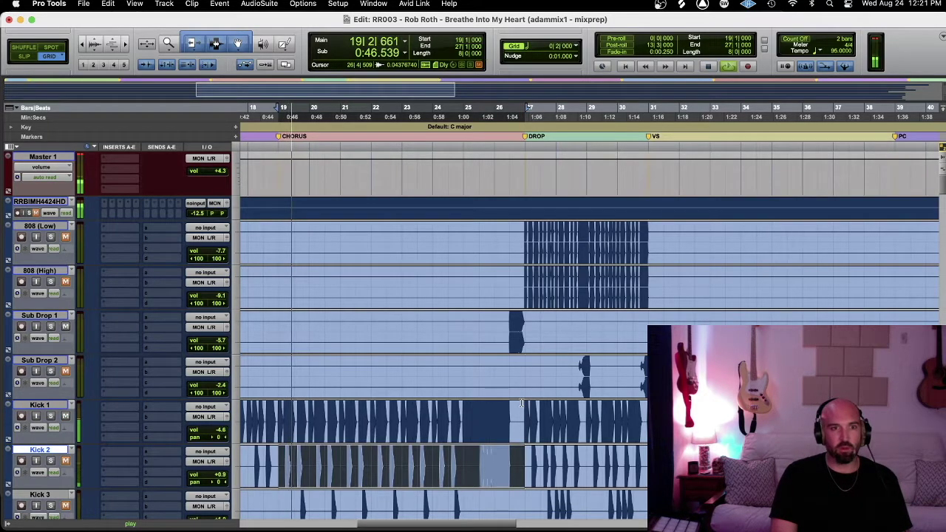
pyautogui.press(';')
pyautogui.press(';')
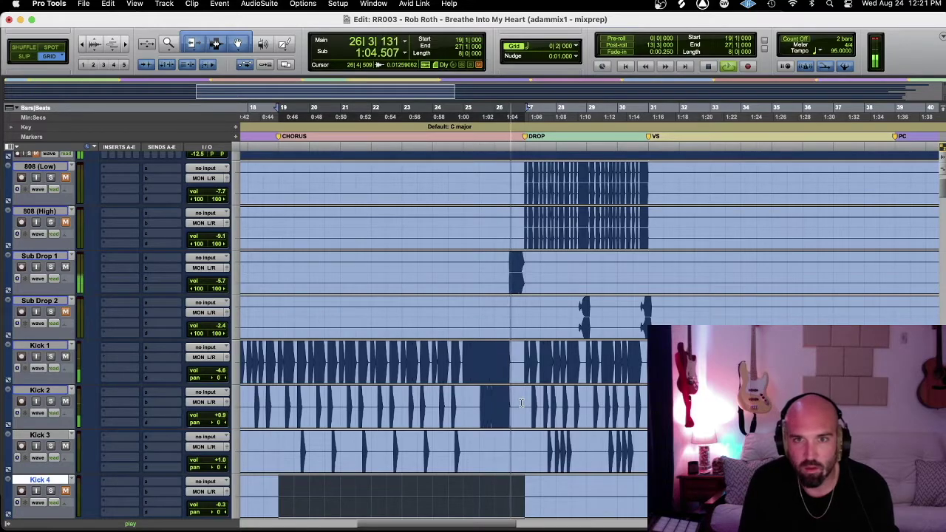
pyautogui.scroll(-2, 521, 403)
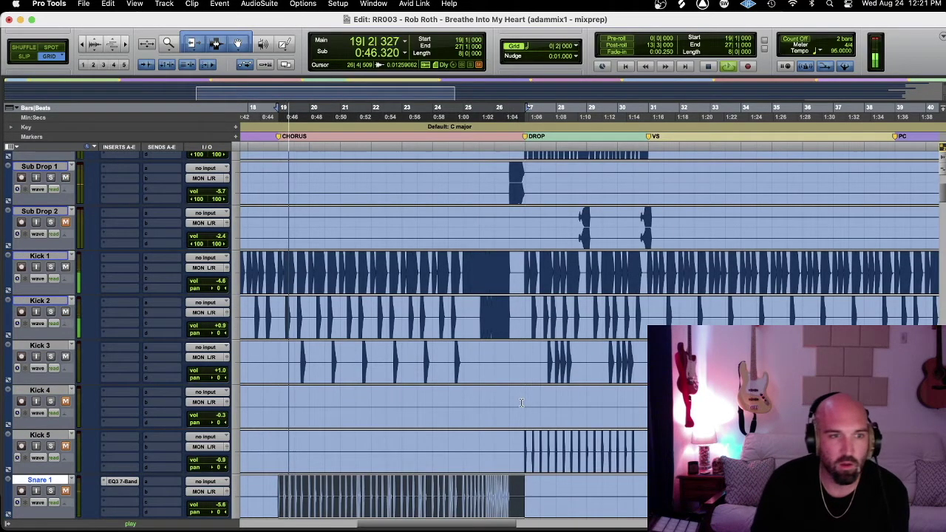
pyautogui.scroll(-1, 521, 403)
pyautogui.scroll(-1, 521, 403)
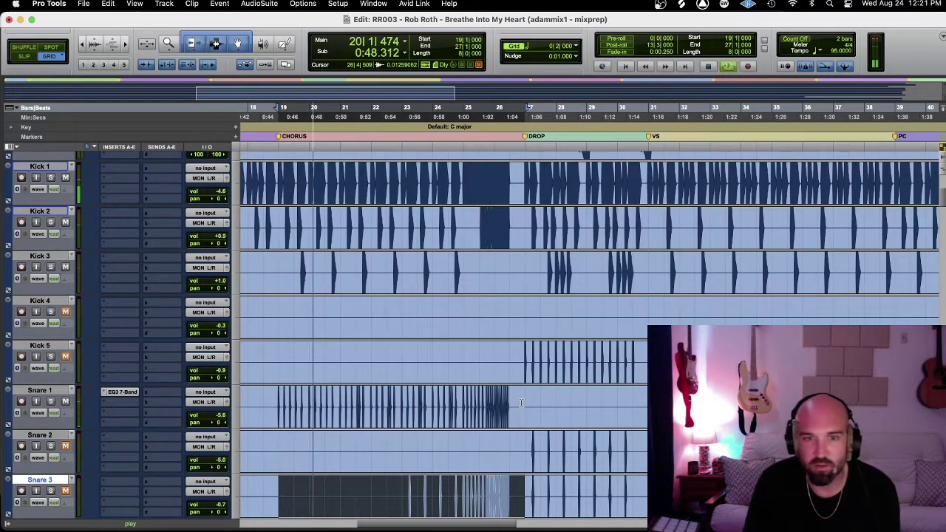
# - Unmute Snare 3 and listen to it against Snare 1 through the chorus
pyautogui.press('p')
pyautogui.press('p')
pyautogui.press('p')
pyautogui.press(';')
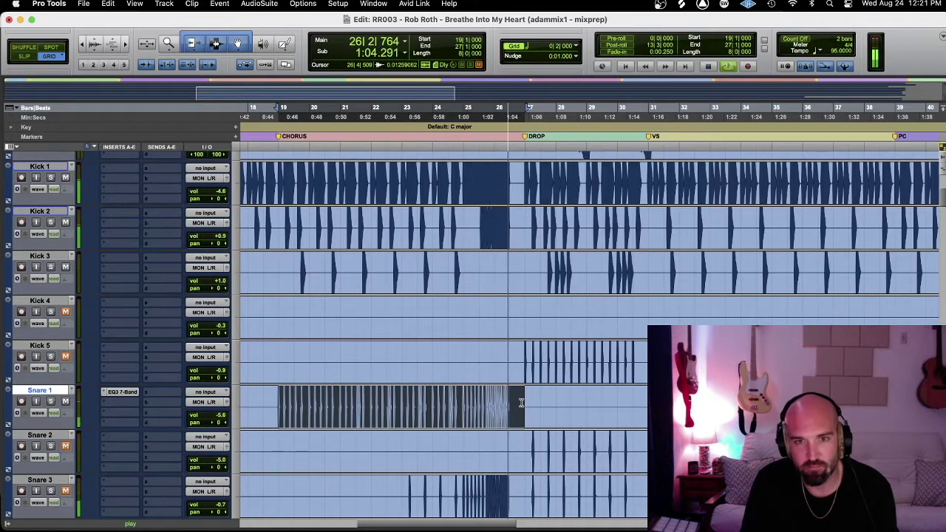
pyautogui.press(';')
pyautogui.press(';')
pyautogui.press(';')
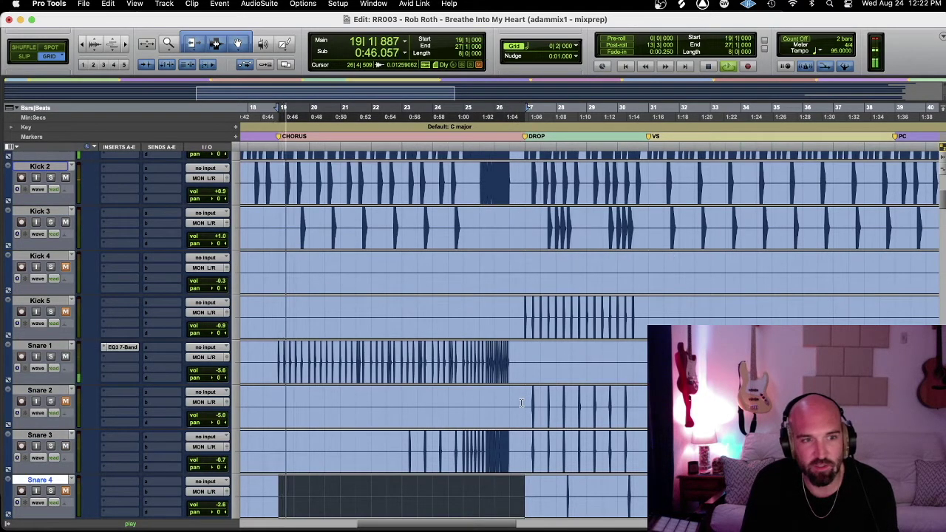
# - Go down from Snare 4 to Snare 9, checking each track for chorus audio
pyautogui.press('p')
pyautogui.press(';')
pyautogui.press(';')
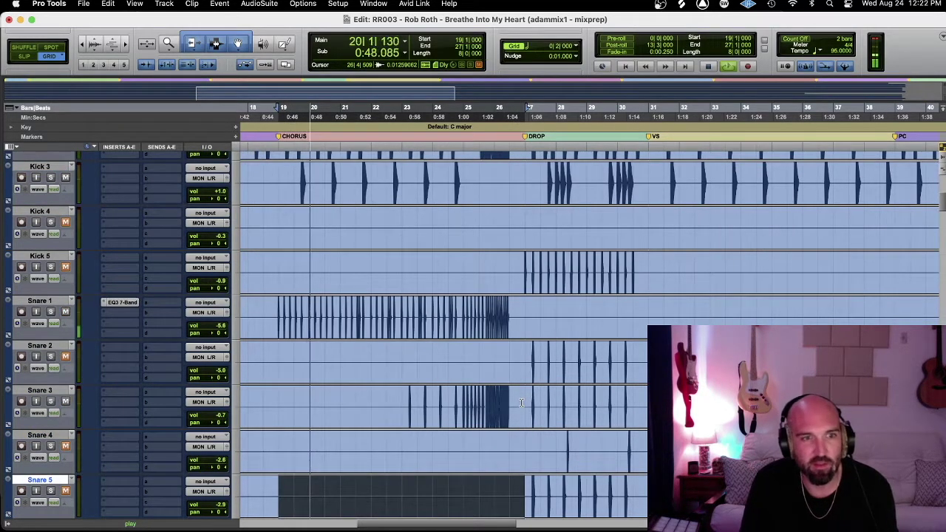
pyautogui.press(';')
pyautogui.press(';')
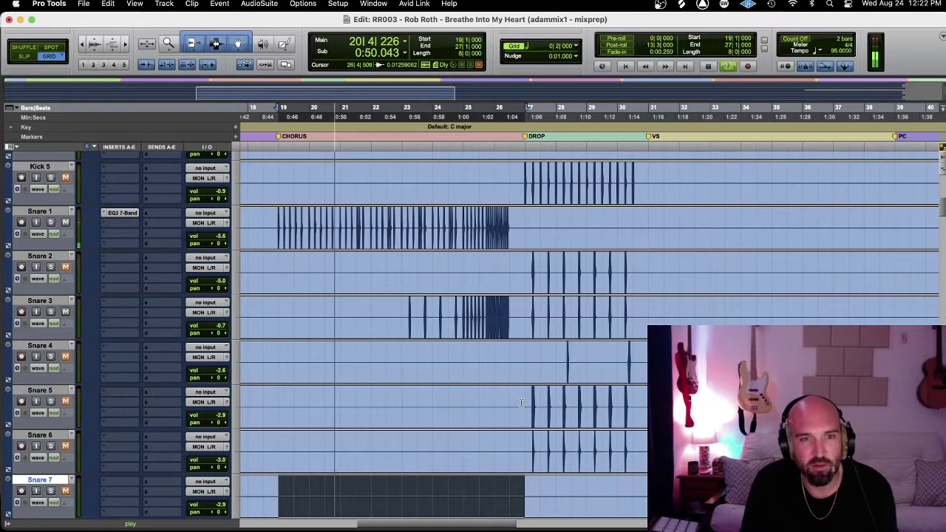
pyautogui.press(';')
pyautogui.press(';')
# - Move the chorus selection back up through Snare 3 to Kick 2 while listening to the kicks and snares
pyautogui.press('p')
pyautogui.press('p')
pyautogui.press('p')
pyautogui.press('p')
pyautogui.press('p')
pyautogui.press('p')
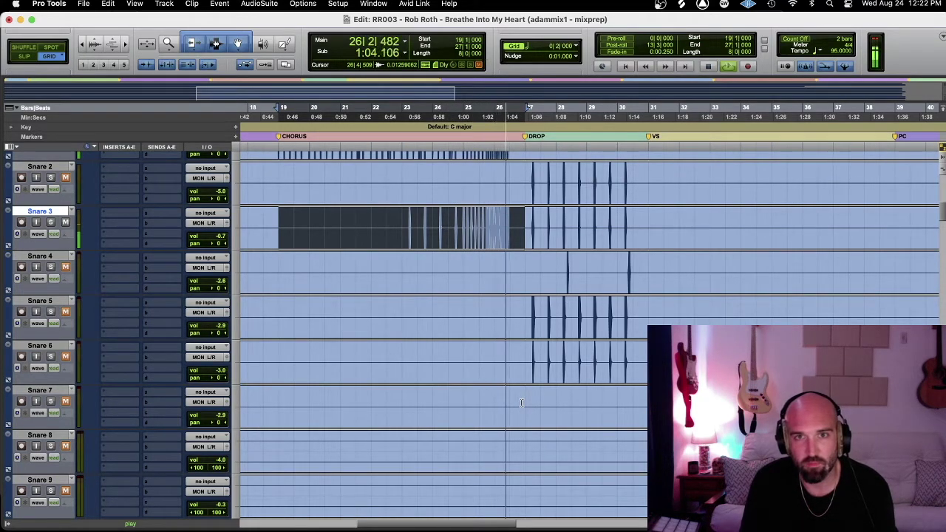
pyautogui.scroll(5, 521, 403)
pyautogui.press('space')
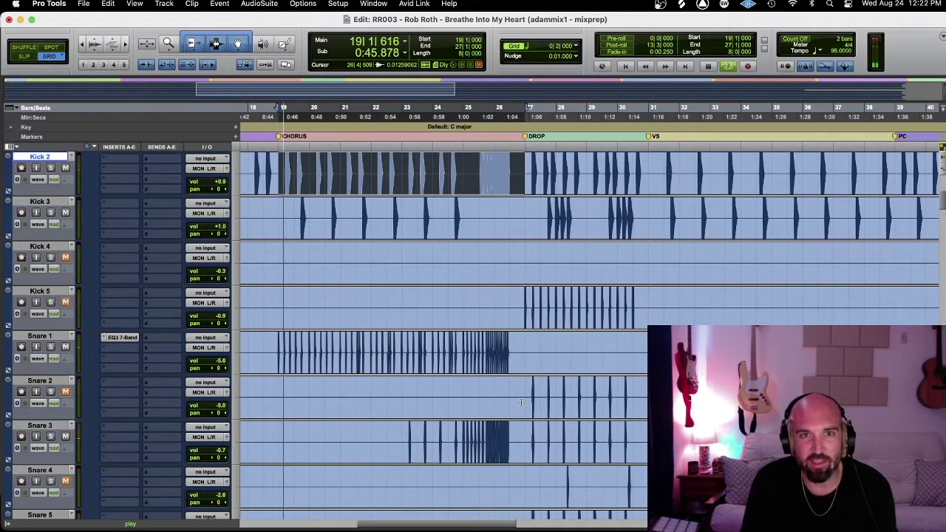
# - Play the chorus and move the selection down from Kick 2 to Snare 3 while listening to the drums
pyautogui.press('space')
pyautogui.scroll(1, 521, 403)
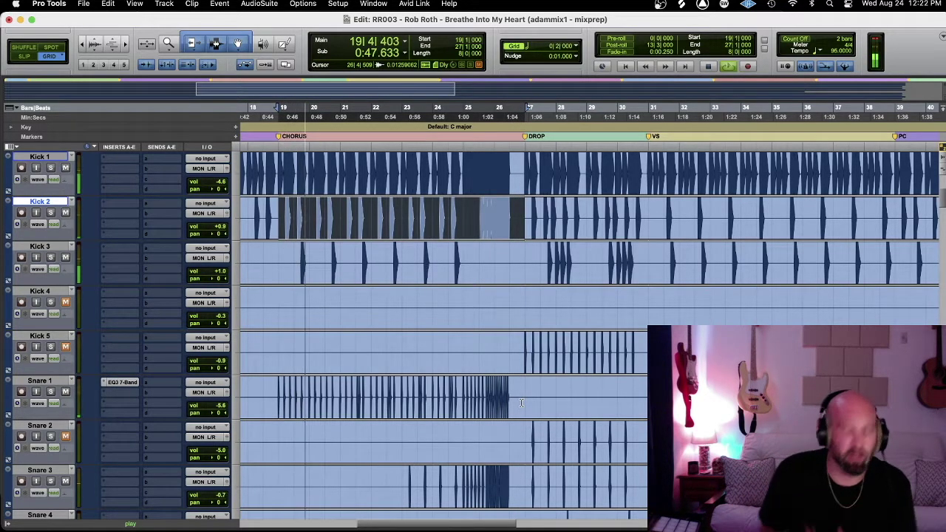
pyautogui.press(';')
pyautogui.press(';')
pyautogui.press(';')
pyautogui.press(';')
pyautogui.press(';')
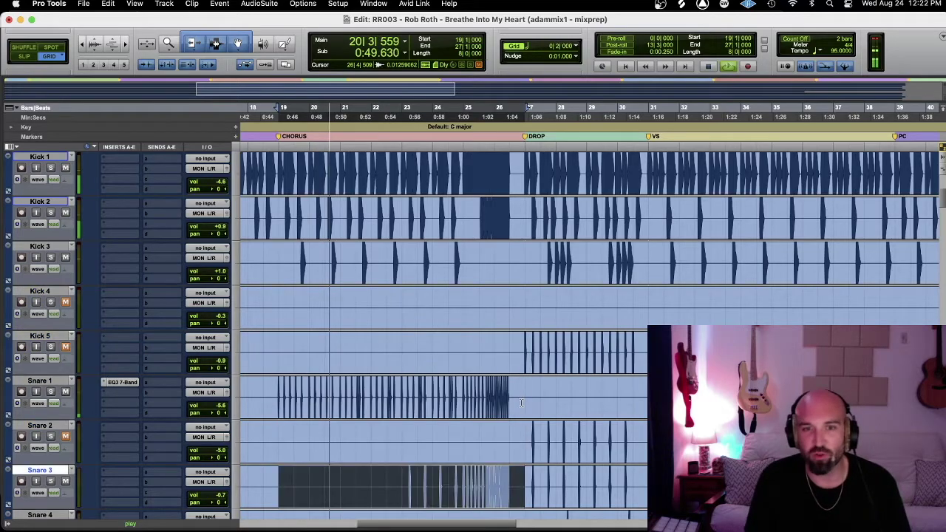
# - Continue down past the snares without chorus audio and unmute Snare 10 and Snare 11
pyautogui.press(';')
pyautogui.press(';')
pyautogui.press(';')
pyautogui.press(';')
pyautogui.press(';')
pyautogui.press(';')
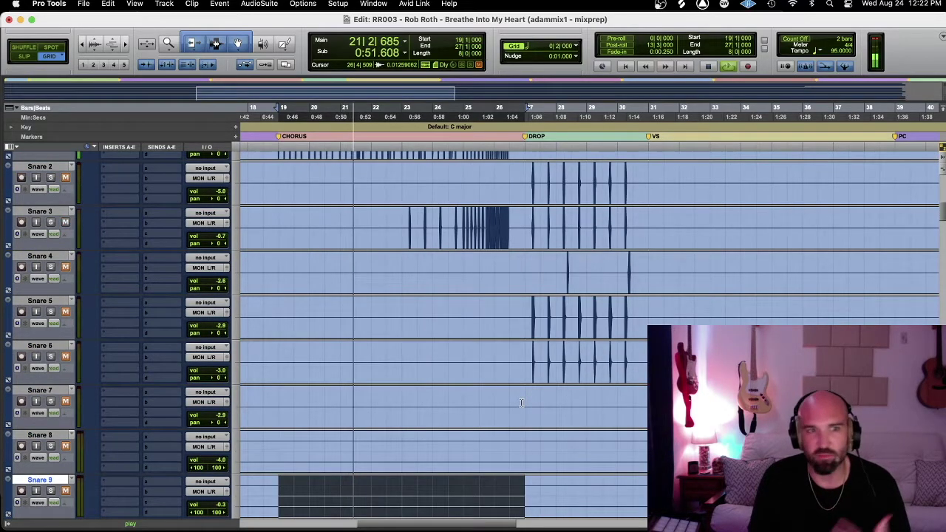
pyautogui.press(';')
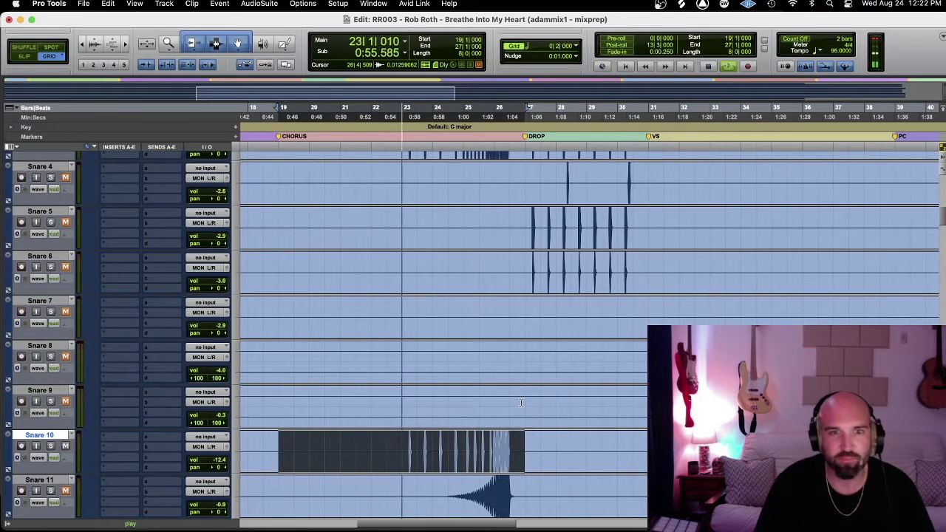
pyautogui.press(';')
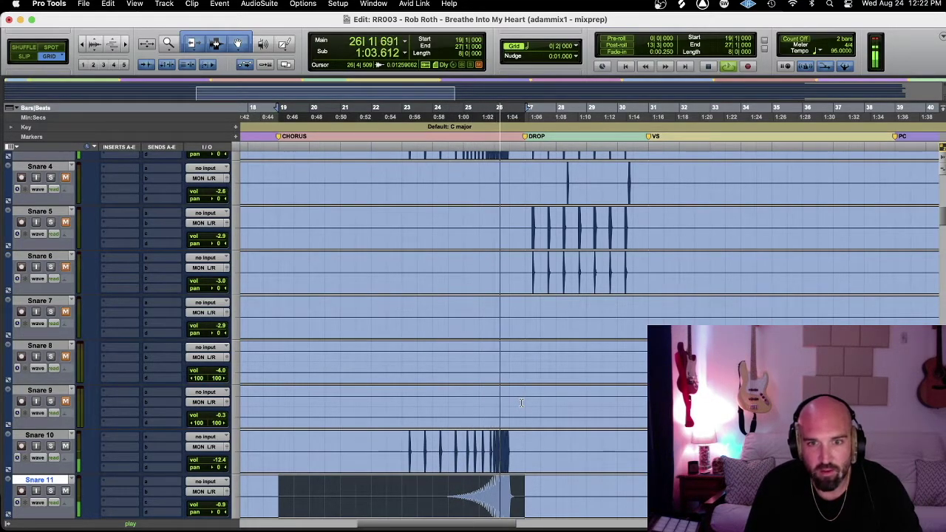
# - Unmute Hh 1 for the chorus and check Hh 2, Hh 3 and Crash 1 for chorus audio
pyautogui.press(';')
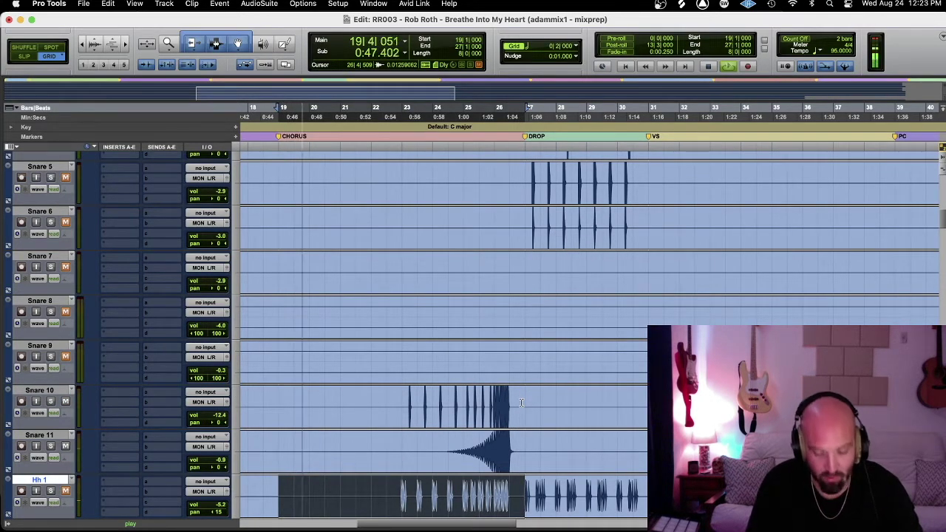
pyautogui.scroll(-2, 521, 402)
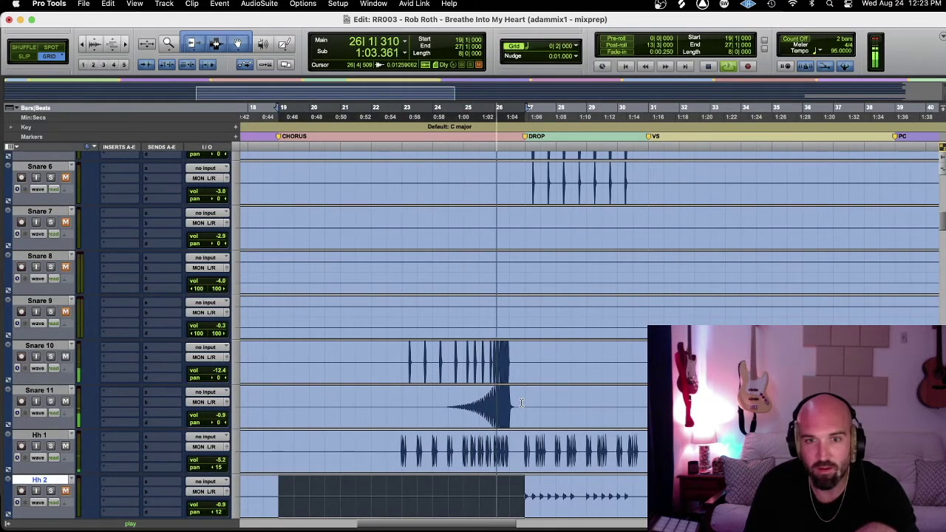
pyautogui.press(';')
pyautogui.press(';')
pyautogui.press(';')
pyautogui.press(';')
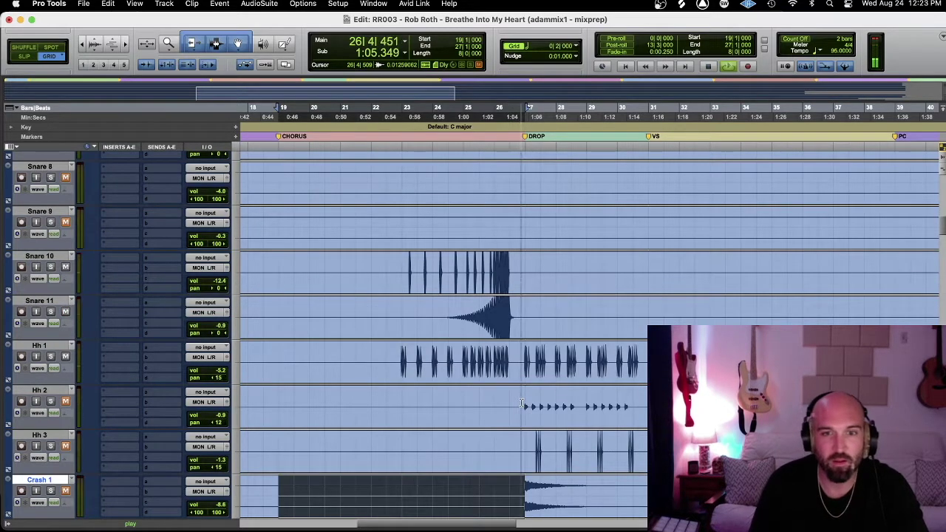
# - Go down from Crash 2 to Shaker, checking the cymbal, clap and cinema hit tracks for chorus audio
pyautogui.press(';')
pyautogui.press(';')
pyautogui.press(';')
pyautogui.press(';')
pyautogui.press(';')
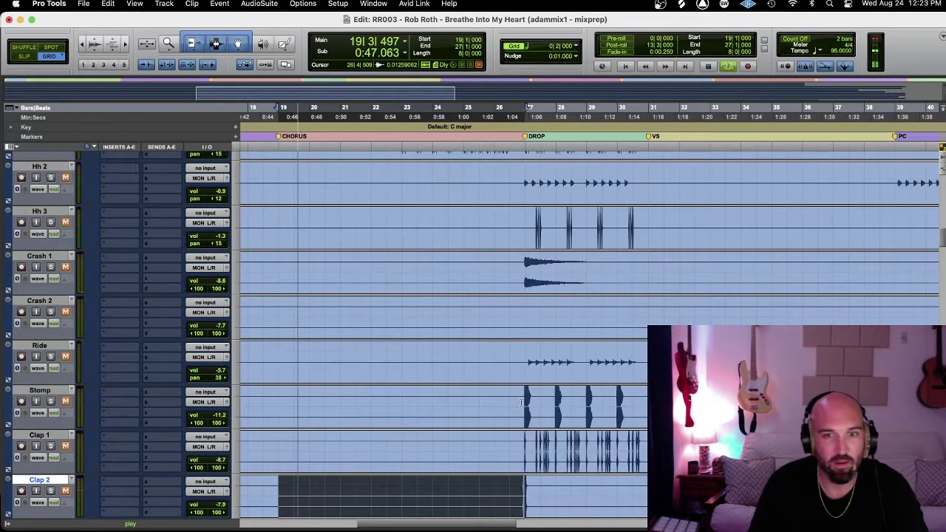
pyautogui.press(';')
pyautogui.press(';')
pyautogui.press(';')
pyautogui.press(';')
pyautogui.press(';')
pyautogui.press(';')
pyautogui.press(';')
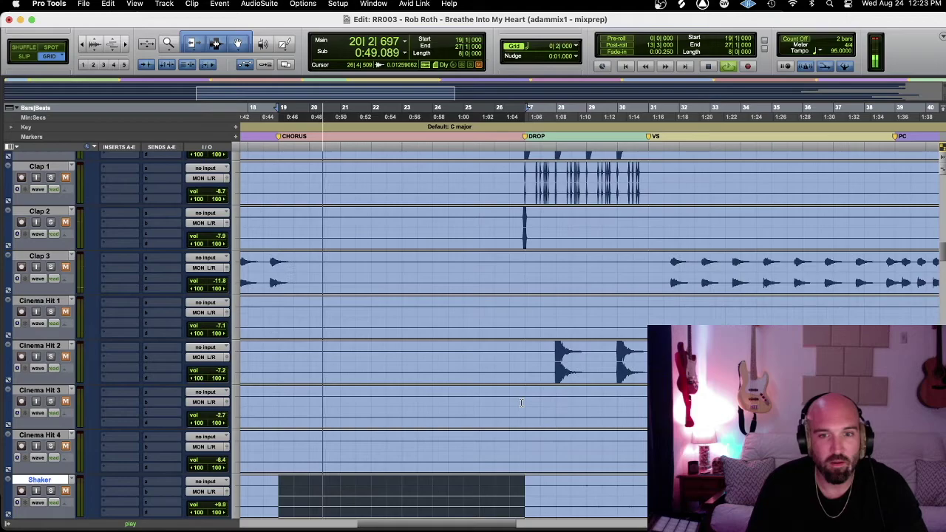
# - Move the chorus selection down to the reverse effects and unmute Rev Crash and Rev Stomp 1
pyautogui.scroll(-6, 521, 403)
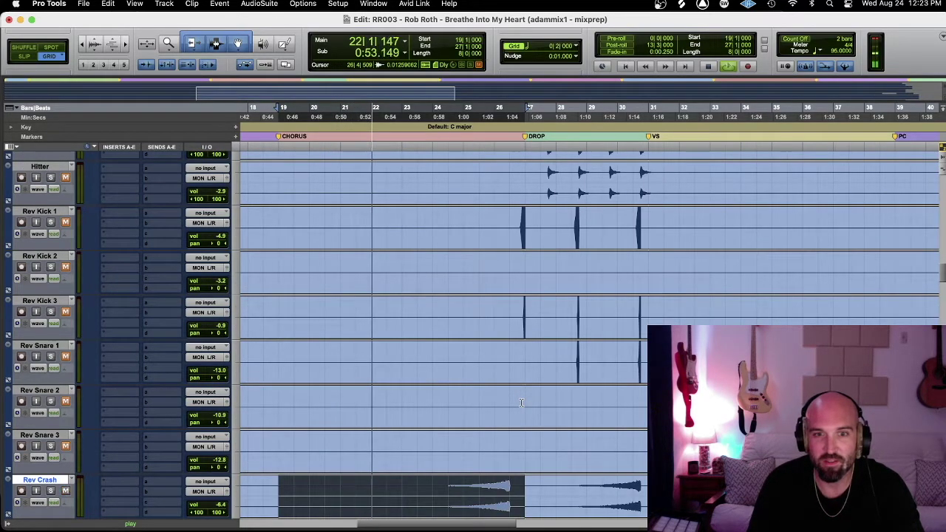
pyautogui.scroll(-1, 521, 402)
pyautogui.scroll(-1, 521, 403)
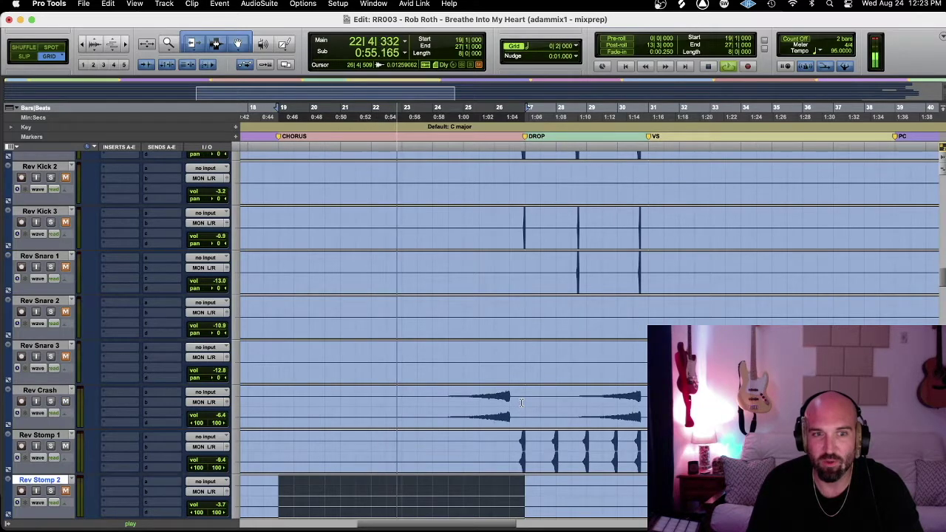
pyautogui.press('p')
pyautogui.press('p')
pyautogui.press('p')
pyautogui.press(';')
pyautogui.press(';')
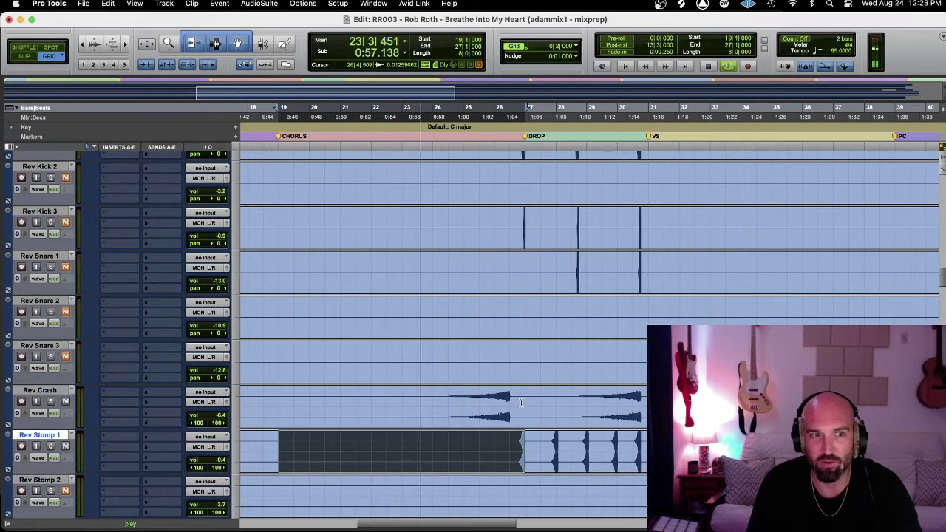
# - Unmute the Reverse, Swell and Sweeps tracks that build up at the end of the chorus
pyautogui.press(';')
pyautogui.press(';')
pyautogui.press(';')
pyautogui.press(';')
pyautogui.press(';')
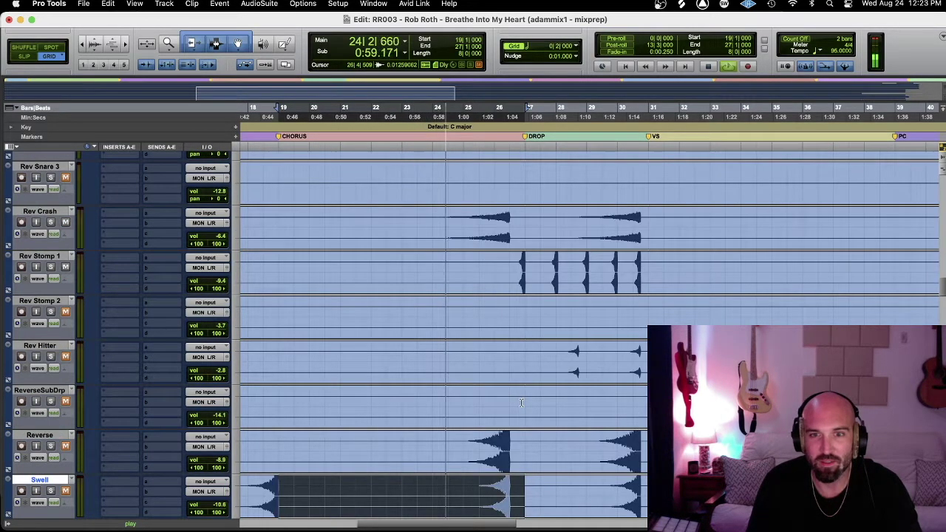
pyautogui.press('p')
pyautogui.press(';')
pyautogui.press(';')
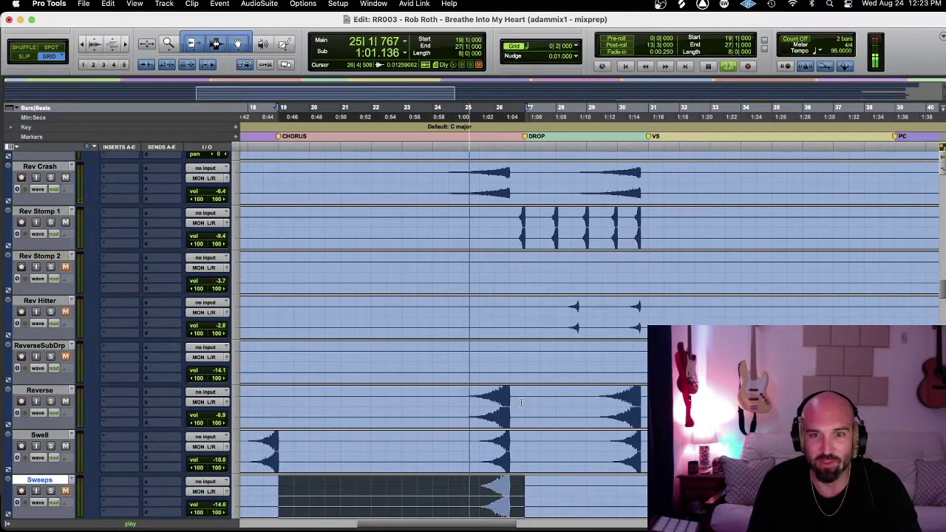
pyautogui.press(';')
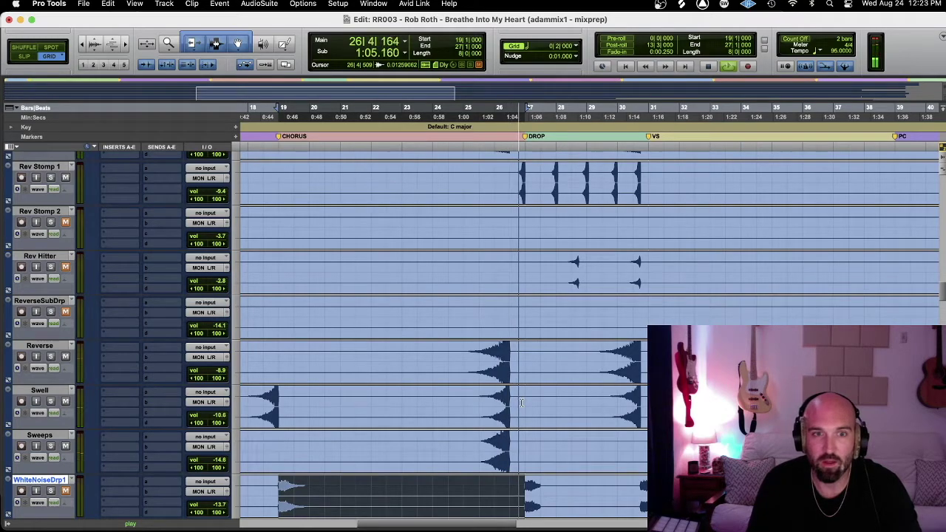
# - Unmute WhiteNoiseDrp1 and check the remaining white noise tracks down to WhiteNoiseDrp6 for chorus audio
pyautogui.press(';')
pyautogui.press(';')
pyautogui.press(';')
pyautogui.press(';')
pyautogui.press(';')
pyautogui.press(';')
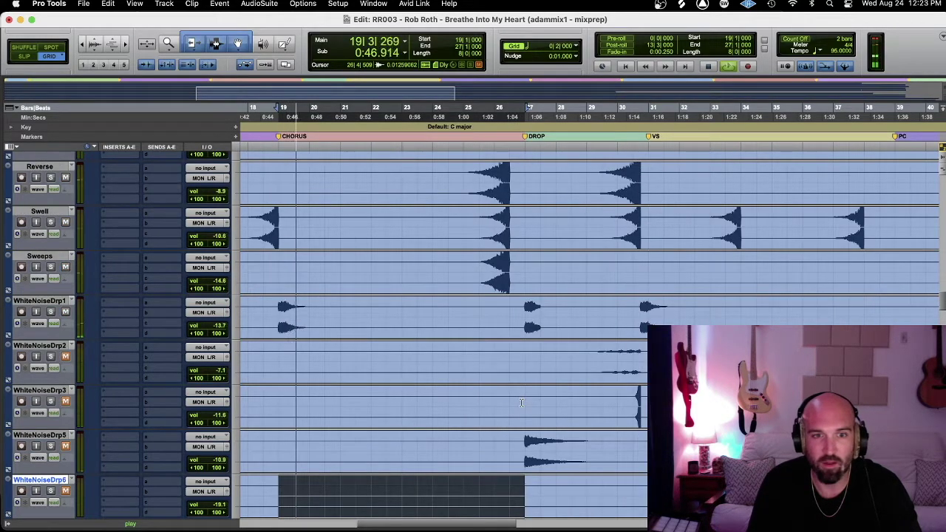
# - Unmute Moog Bass and keep the chorus selection on it while listening to the mix
pyautogui.press(';')
pyautogui.press(';')
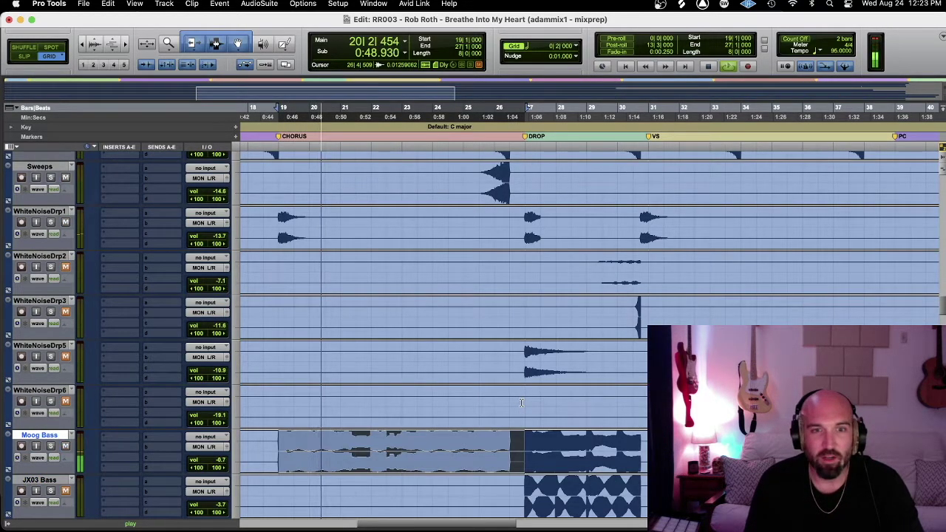
pyautogui.press('p')
pyautogui.press('p')
pyautogui.press('p')
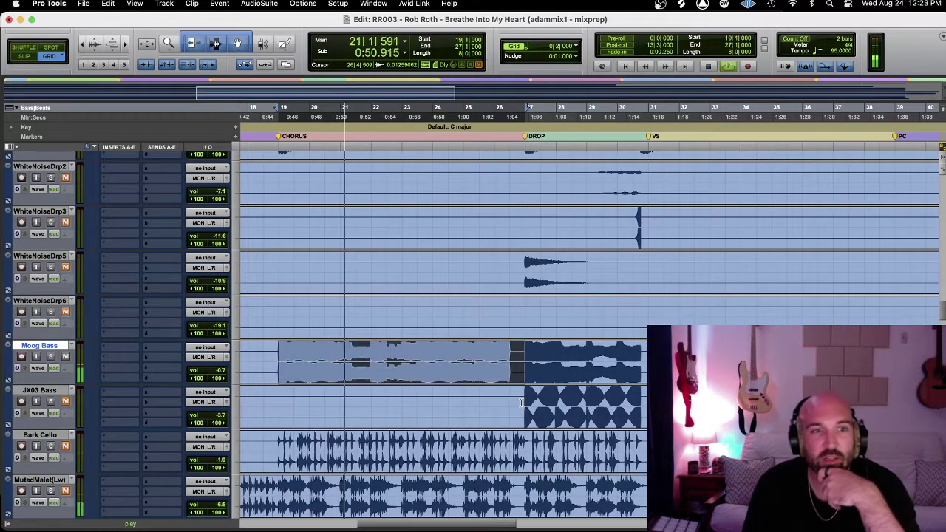
# - Unmute Bark Cello and listen to it with the low and high muted mallet tracks in the chorus
pyautogui.press(';')
pyautogui.press(';')
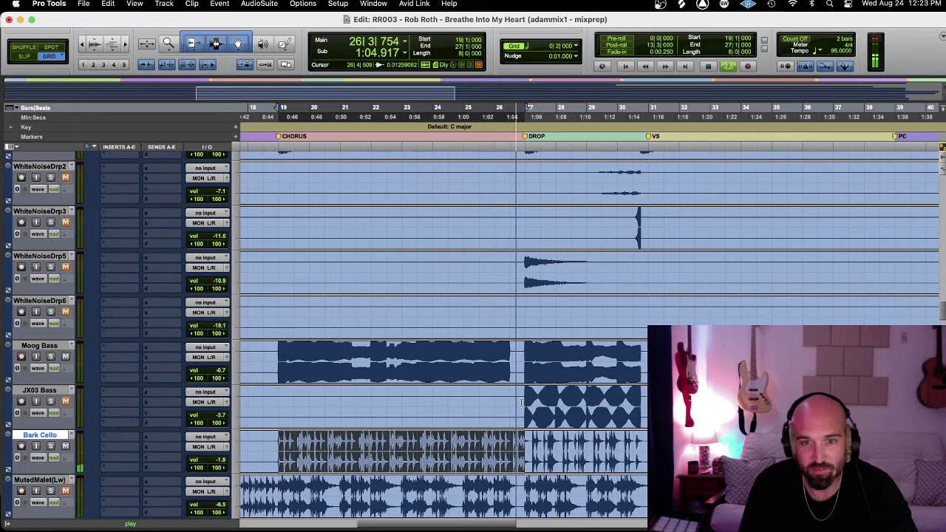
pyautogui.press(';')
pyautogui.press(';')
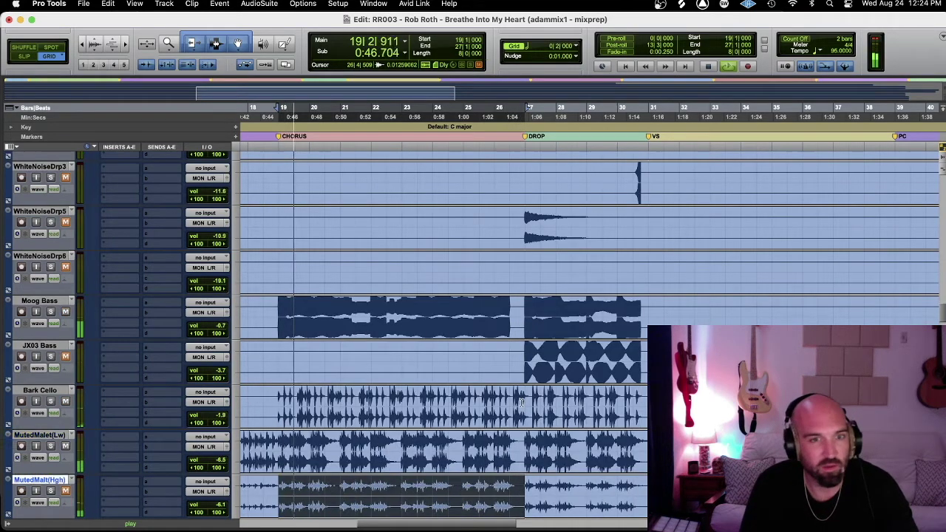
pyautogui.press(';')
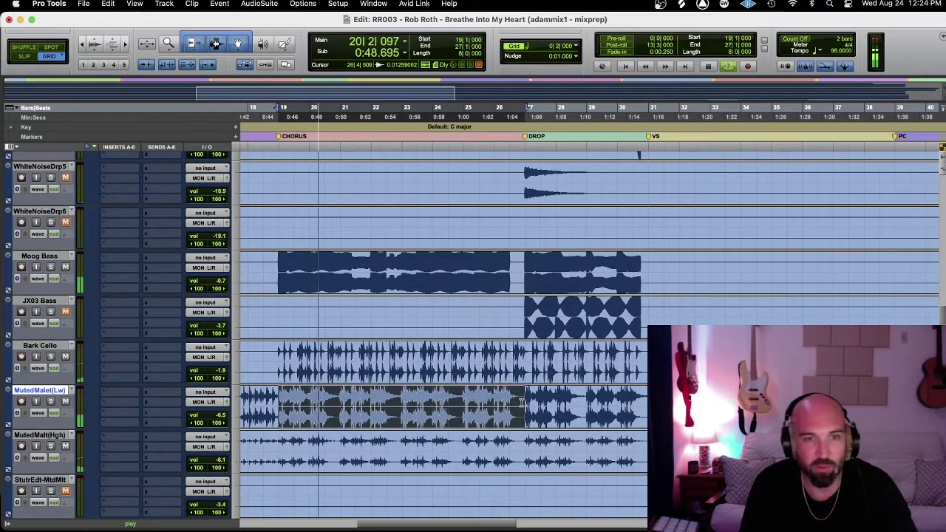
# - Check StutrEdt-MtdMlt and Omni - Bell 1 for chorus audio and move the selection to Omni - Bell 3
pyautogui.press(';')
pyautogui.press(';')
pyautogui.press(';')
pyautogui.press('p')
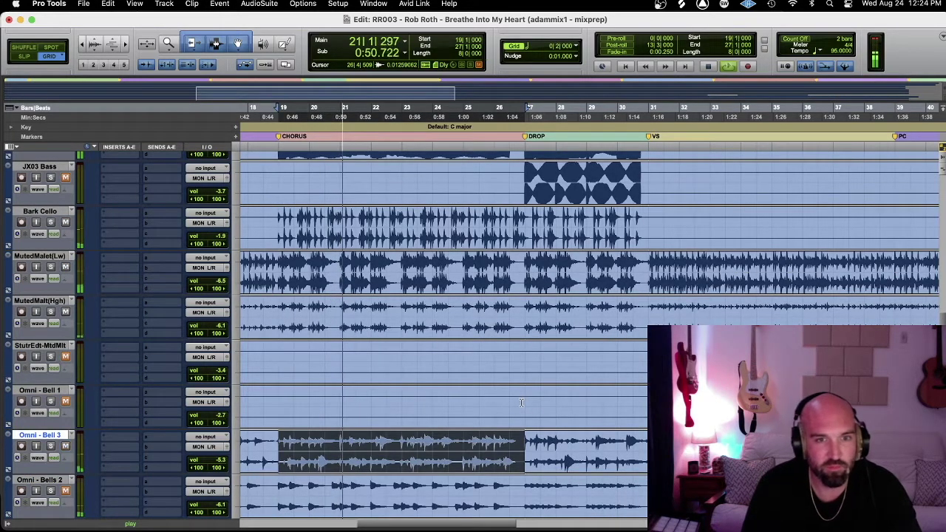
# - Move to Omni - Drops, unmute it and audition it briefly in solo within the chorus
pyautogui.press(';')
pyautogui.press(';')
pyautogui.press('p')
pyautogui.press(';')
pyautogui.press(';')
pyautogui.press('p')
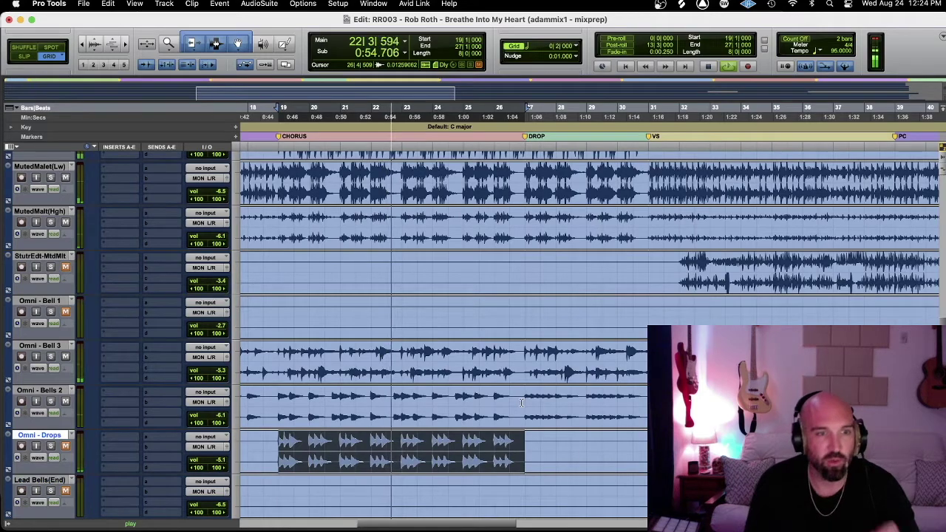
pyautogui.hotkey('shift', 's')
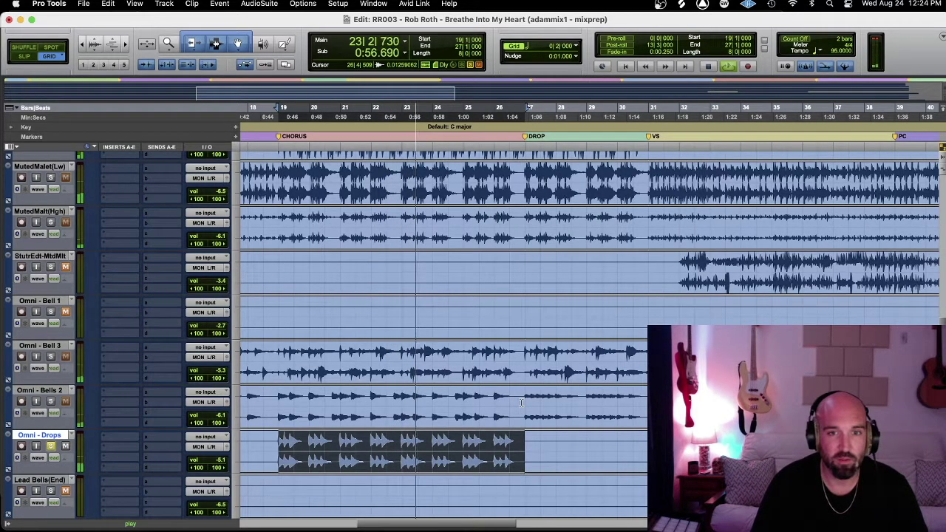
pyautogui.hotkey('shift', 's')
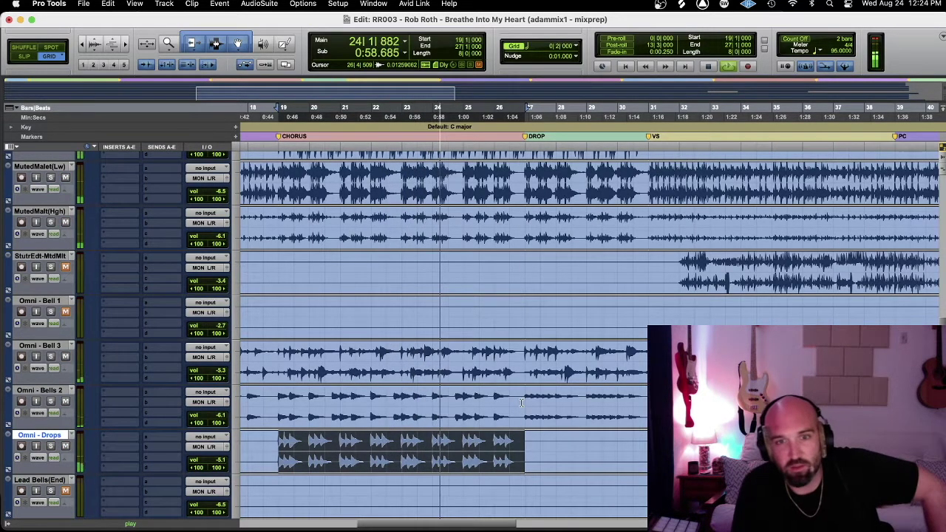
# - Check the lead and synth tracks down to Ending Synth 2 for chorus audio and unmute Omni - Synth 3
pyautogui.press(';')
pyautogui.press(';')
pyautogui.press(';')
pyautogui.press(';')
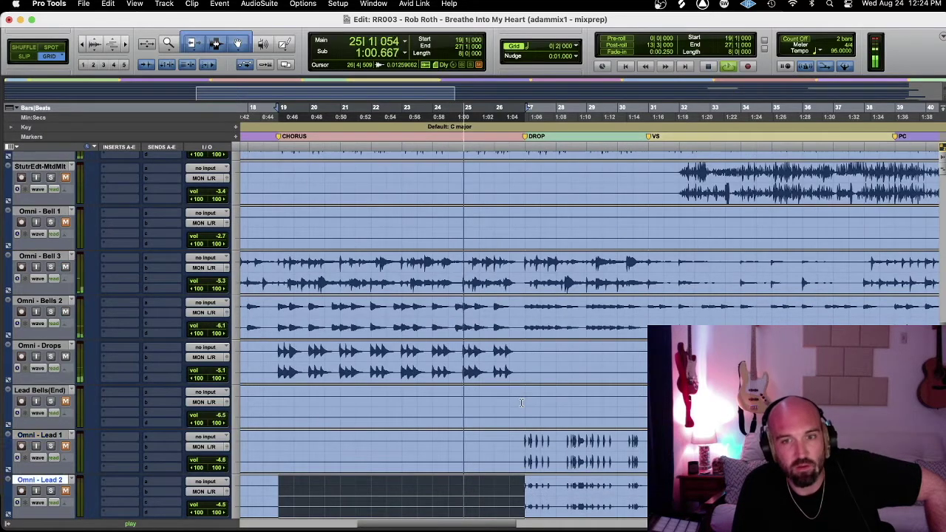
pyautogui.press(';')
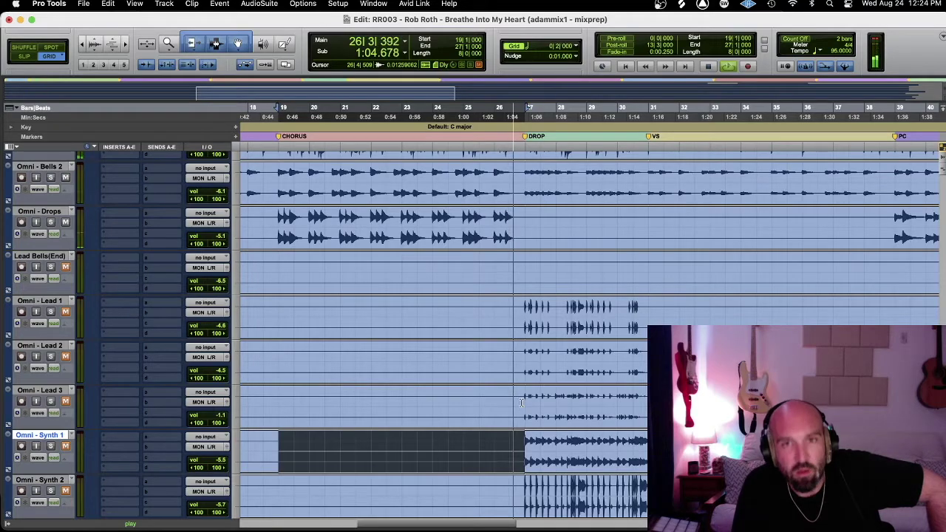
pyautogui.press(';')
pyautogui.press(';')
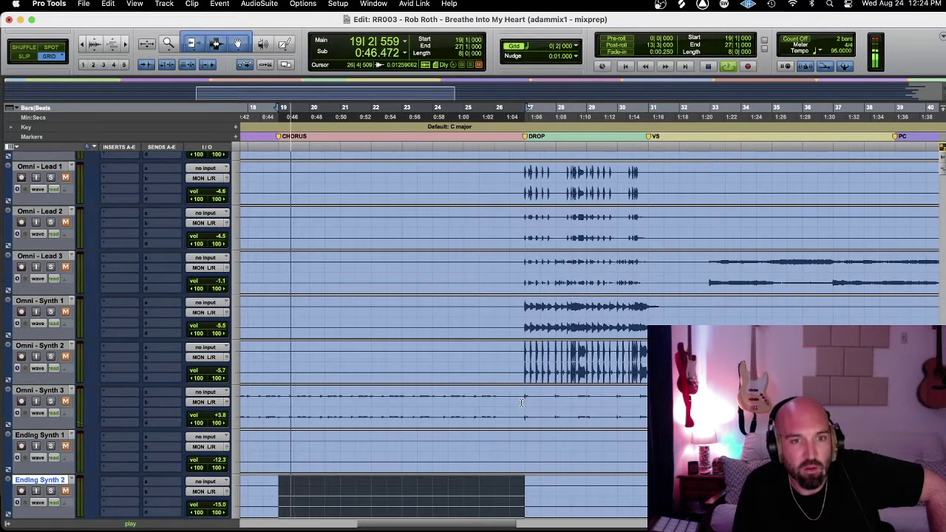
pyautogui.hotkey('shift', 's')
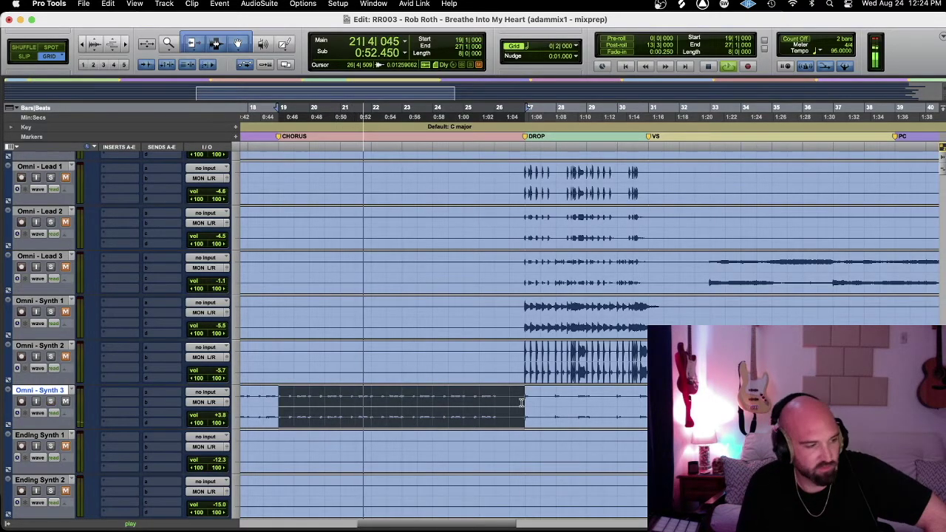
# - Move the chorus selection down past the ending synths to Omni - Pluck 1 and unmute it
pyautogui.press(';')
pyautogui.press(';')
pyautogui.press(';')
pyautogui.press(';')
pyautogui.press(';')
pyautogui.press(';')
pyautogui.press(';')
pyautogui.press(';')
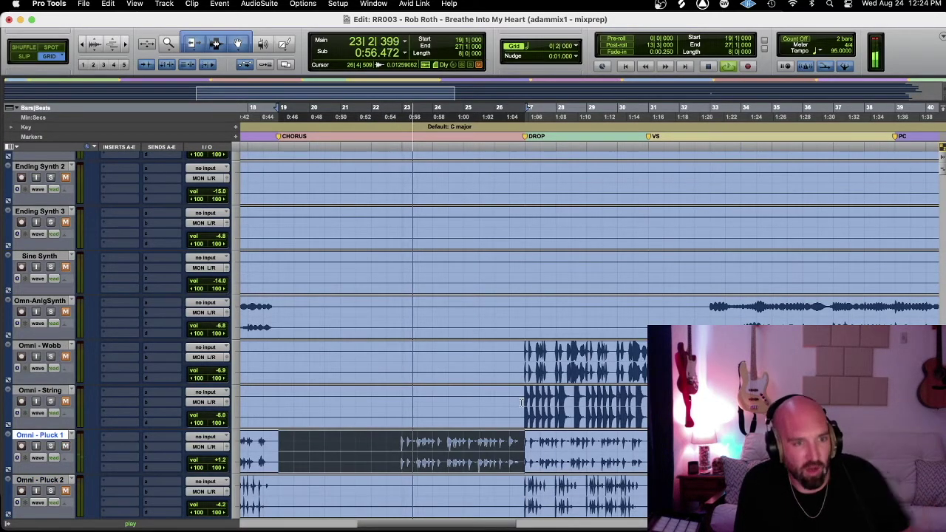
pyautogui.hotkey('shift', 's')
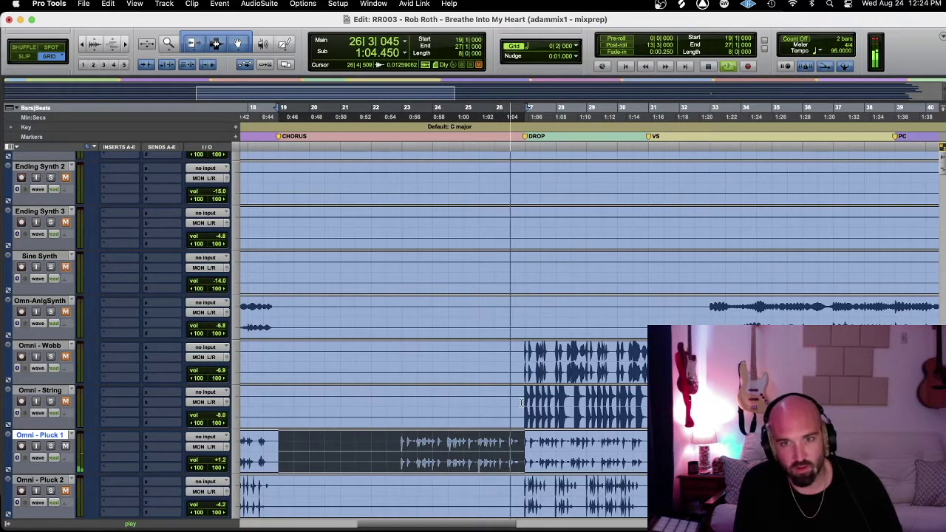
# - Pass the remaining plucks, audition Massive X Keys and Jup 8 Keys 1 in solo, and leave both playing in the mix
pyautogui.press(';')
pyautogui.press(';')
pyautogui.press(';')
pyautogui.press(';')
pyautogui.press(';')
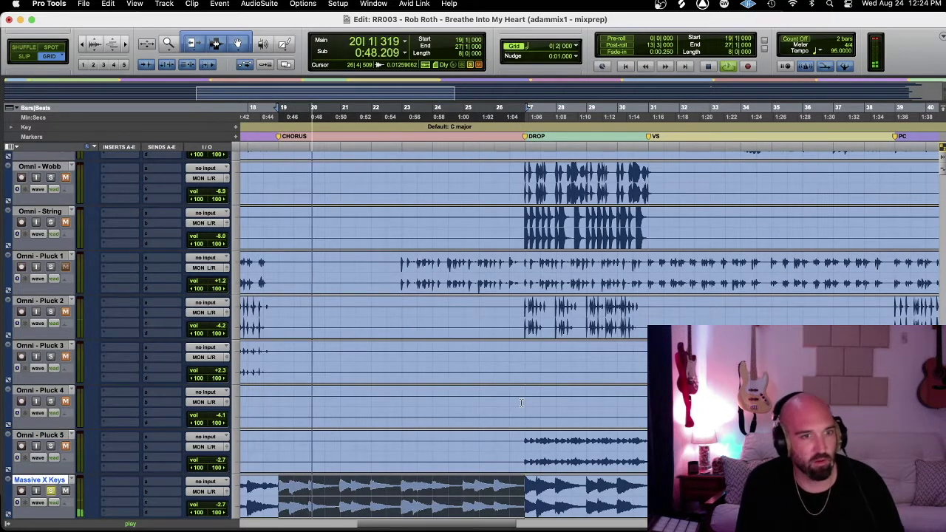
pyautogui.press(';')
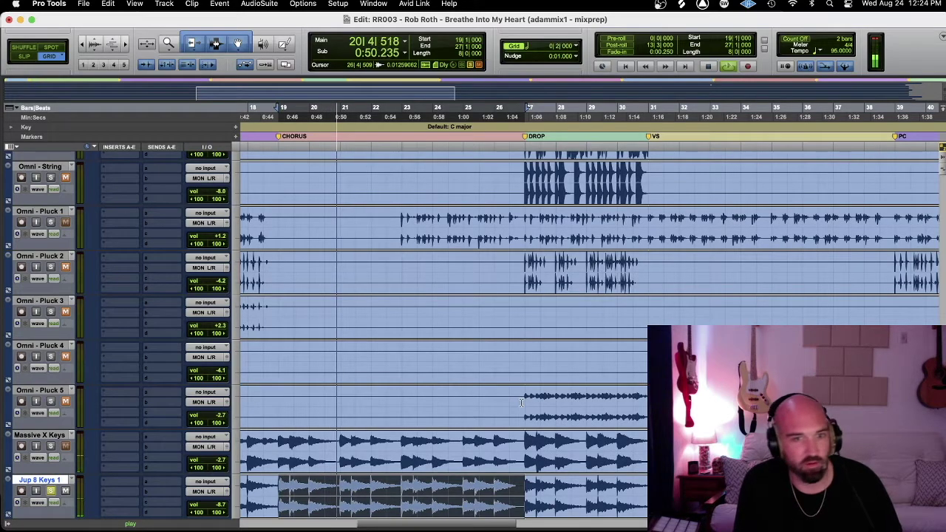
pyautogui.press(';')
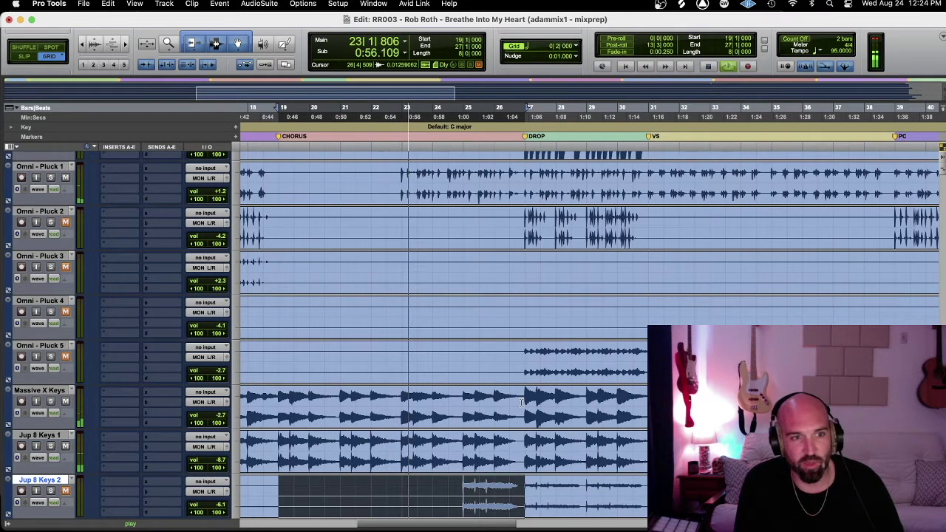
# - Unmute Jup 8 Keys 2, glance at the neighbouring track and return the chorus selection to Jup 8 Keys 2
pyautogui.press(';')
pyautogui.press('p')
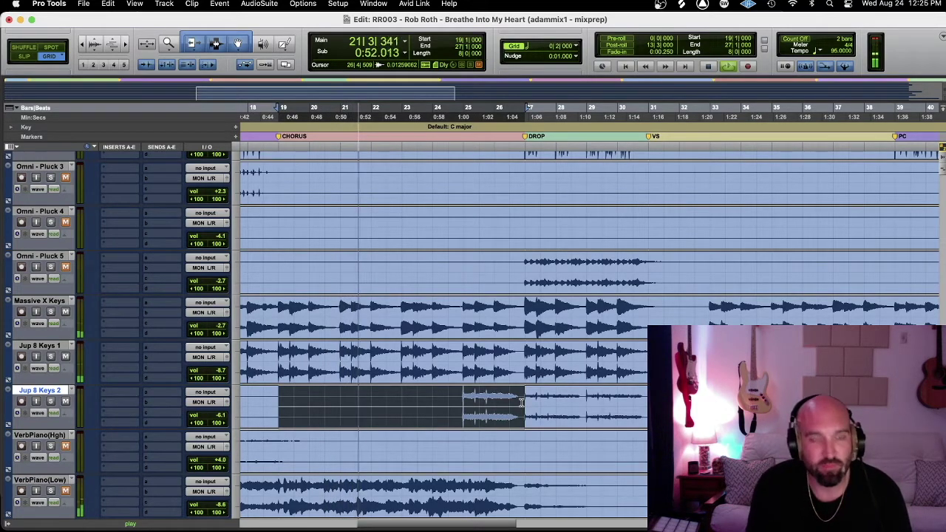
pyautogui.press(';')
pyautogui.press('p')
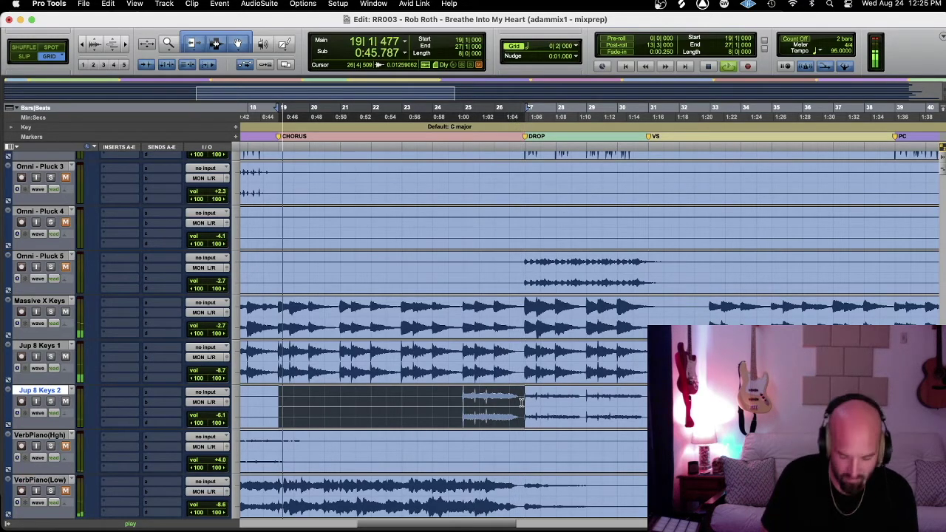
# - Move the chorus selection down to VerbPiano(Low), unmute it and audition it briefly in solo
pyautogui.press(';')
pyautogui.press(';')
pyautogui.press(';')
pyautogui.press('p')
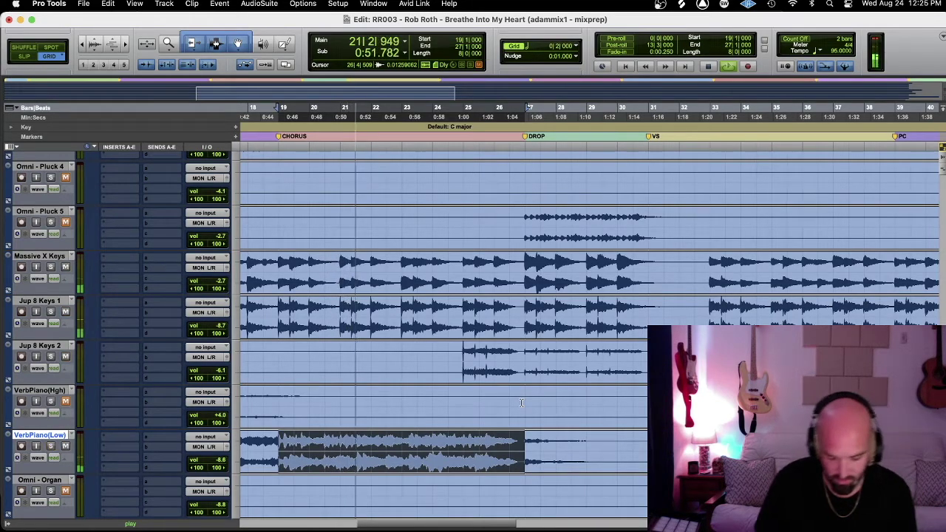
pyautogui.hotkey('shift', 's')
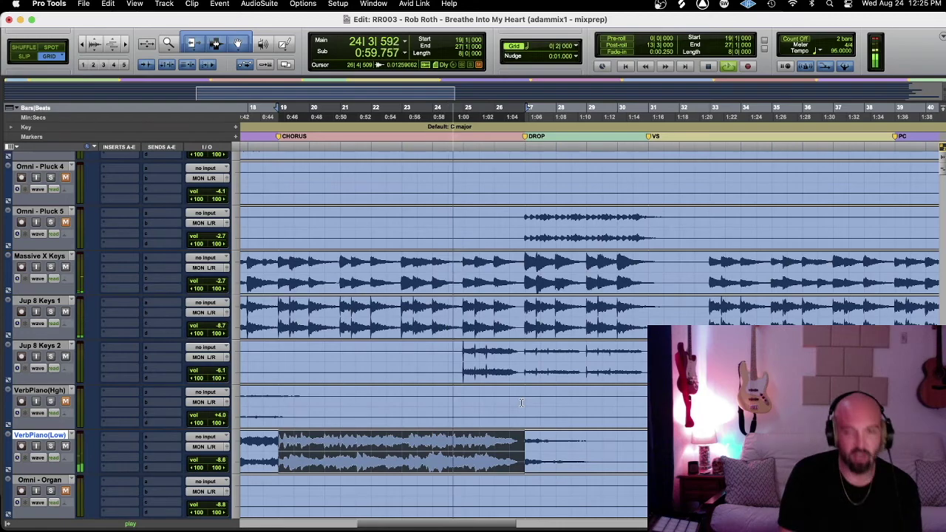
pyautogui.hotkey('shift', 's')
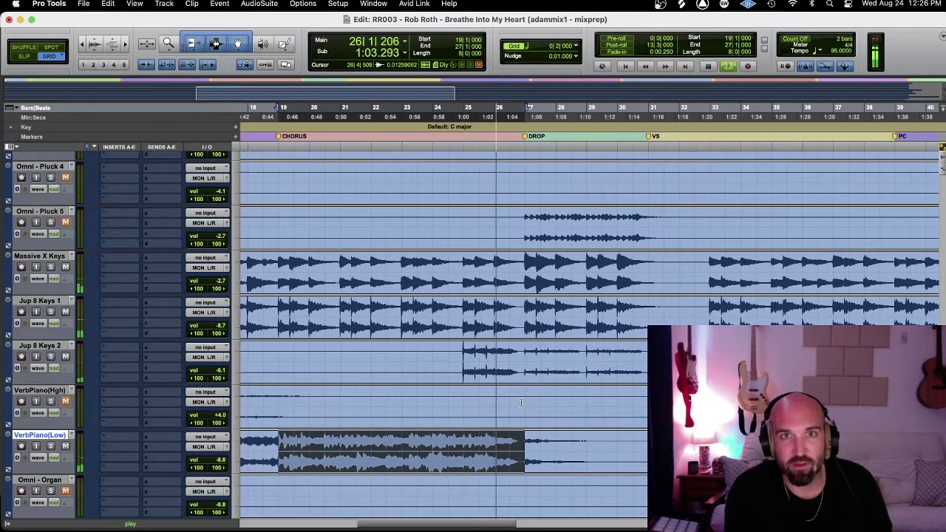
# - Check the organ, texture and vocal effect tracks below VerbPiano(Low) for chorus audio, down to the lead vocals
pyautogui.press(';')
pyautogui.press(';')
pyautogui.press(';')
pyautogui.press(';')
pyautogui.press(';')
pyautogui.press(';')
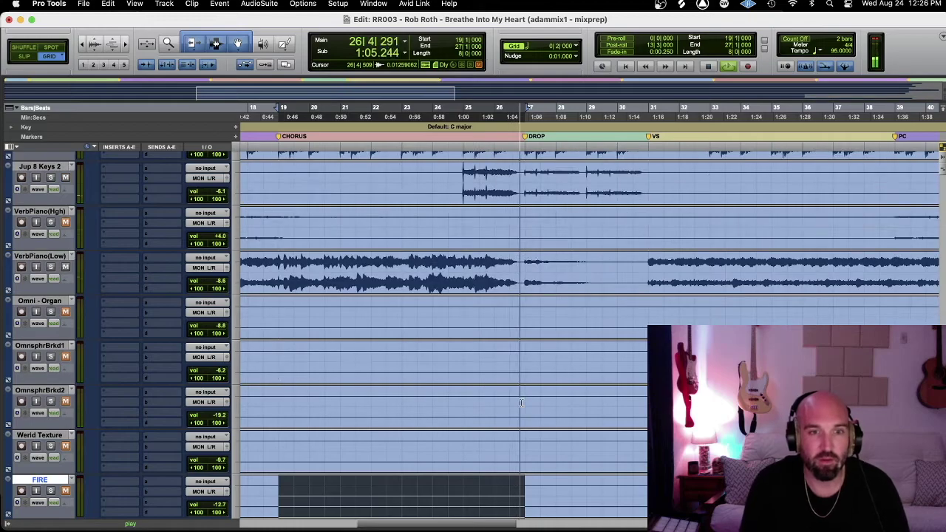
pyautogui.press(';')
pyautogui.press(';')
pyautogui.press(';')
pyautogui.press(';')
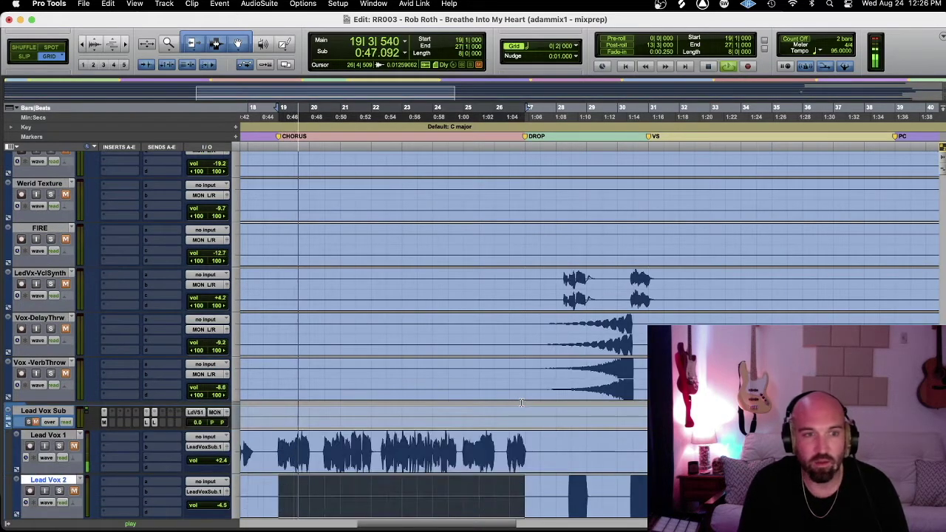
# - Step back up from the lead vocals through the keys, plucks and synths to Omni - Bells 2, reviewing the chorus tracks
pyautogui.press('p')
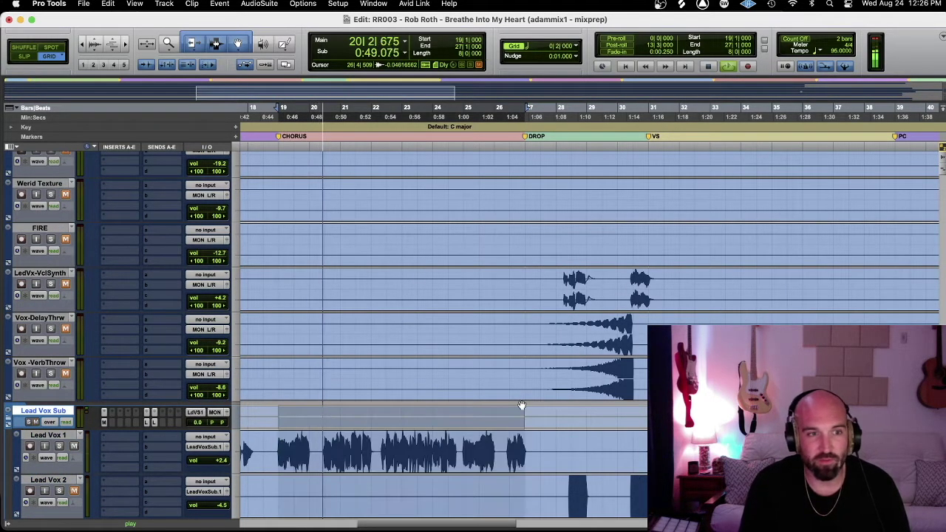
pyautogui.press('p')
pyautogui.press('p')
pyautogui.press('p')
pyautogui.press('p')
pyautogui.press('p')
pyautogui.press('p')
pyautogui.press('p')
pyautogui.press('p')
pyautogui.press('p')
pyautogui.press('p')
pyautogui.press('p')
pyautogui.press('p')
pyautogui.press('p')
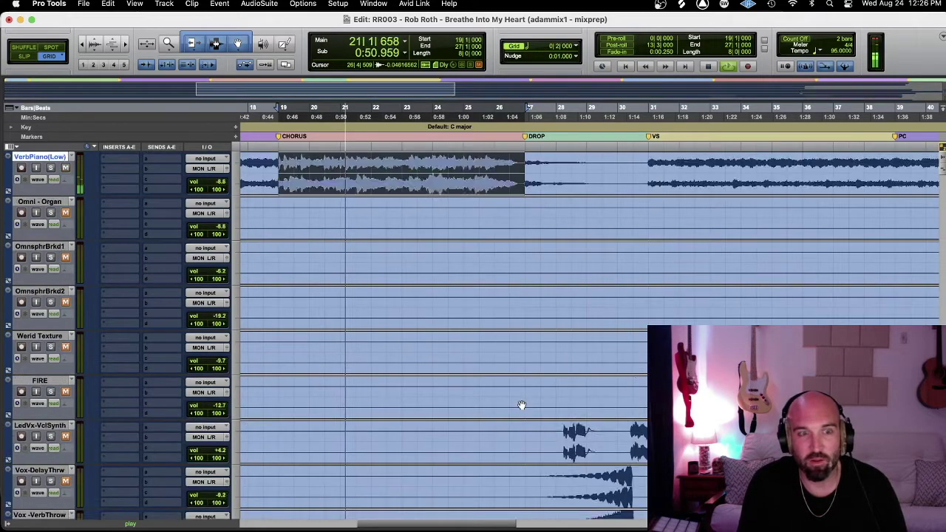
pyautogui.press('p')
pyautogui.press('p')
pyautogui.press('p')
pyautogui.press('p')
pyautogui.press('p')
pyautogui.press('p')
pyautogui.press('p')
pyautogui.press('p')
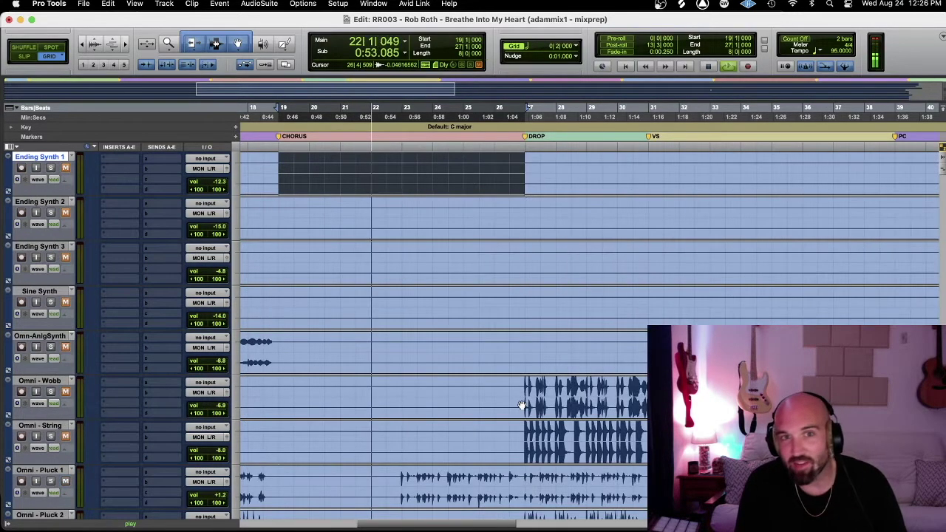
pyautogui.press('p')
pyautogui.press('p')
pyautogui.press('p')
pyautogui.press('p')
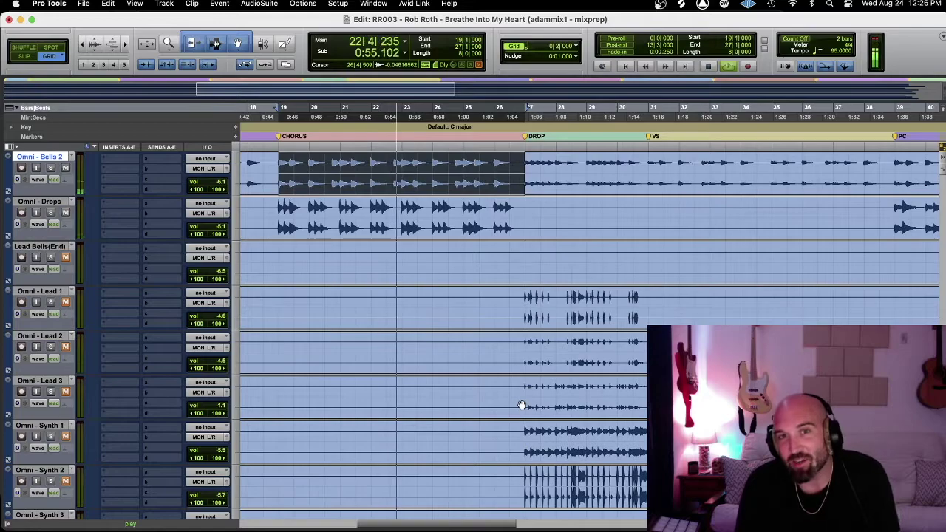
# - Step down from Omni - Bells 2 to VerbPiano(Low), rechecking the leads, synths, plucks and keys in the chorus
pyautogui.press(';')
pyautogui.press(';')
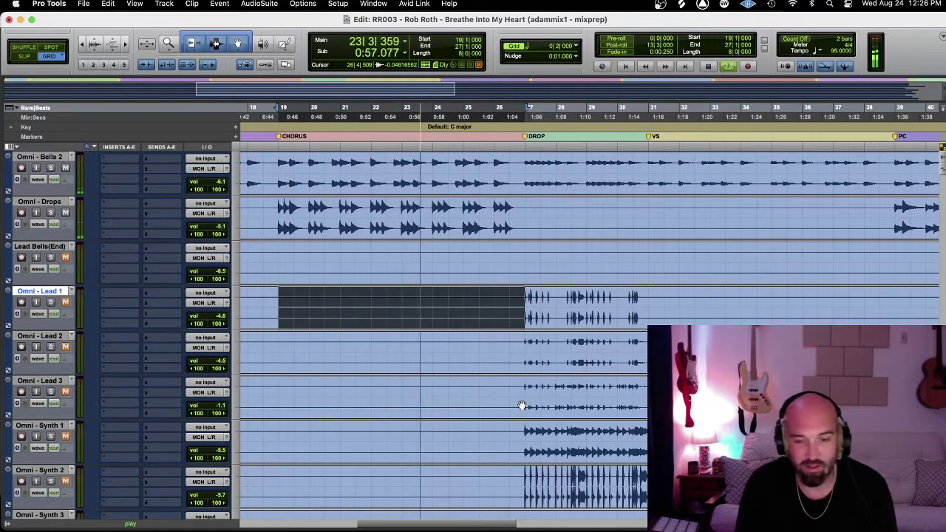
pyautogui.press(';')
pyautogui.press(';')
pyautogui.press(';')
pyautogui.press(';')
pyautogui.press(';')
pyautogui.press(';')
pyautogui.press(';')
pyautogui.press(';')
pyautogui.press(';')
pyautogui.press(';')
pyautogui.press(';')
pyautogui.press(';')
pyautogui.press(';')
pyautogui.press(';')
pyautogui.press(';')
pyautogui.press(';')
pyautogui.press(';')
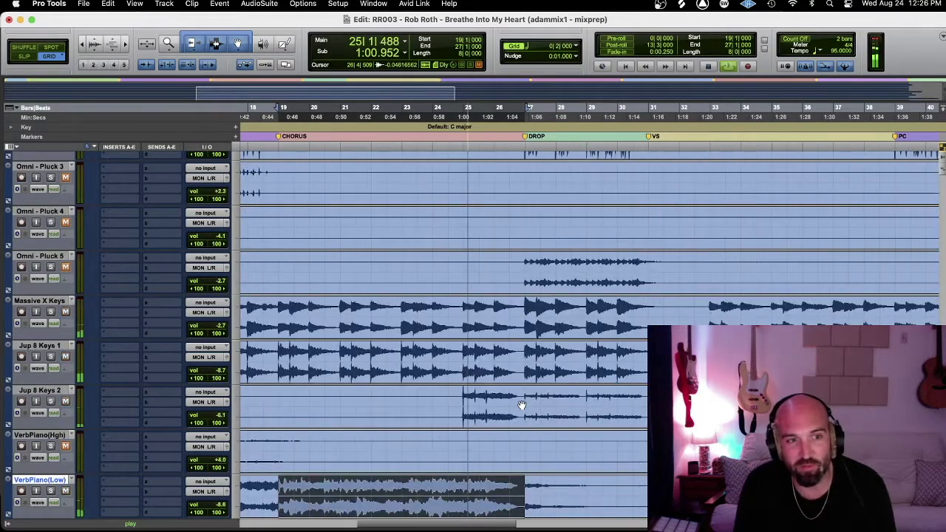
# - Continue down past the textures and vocal throws to the lead vocals and Lv Echo, and stop playback
pyautogui.press(';')
pyautogui.press(';')
pyautogui.press(';')
pyautogui.press(';')
pyautogui.press(';')
pyautogui.press(';')
pyautogui.press(';')
pyautogui.press(';')
pyautogui.press(';')
pyautogui.press(';')
pyautogui.press('p')
pyautogui.press('p')
pyautogui.press(';')
pyautogui.press(';')
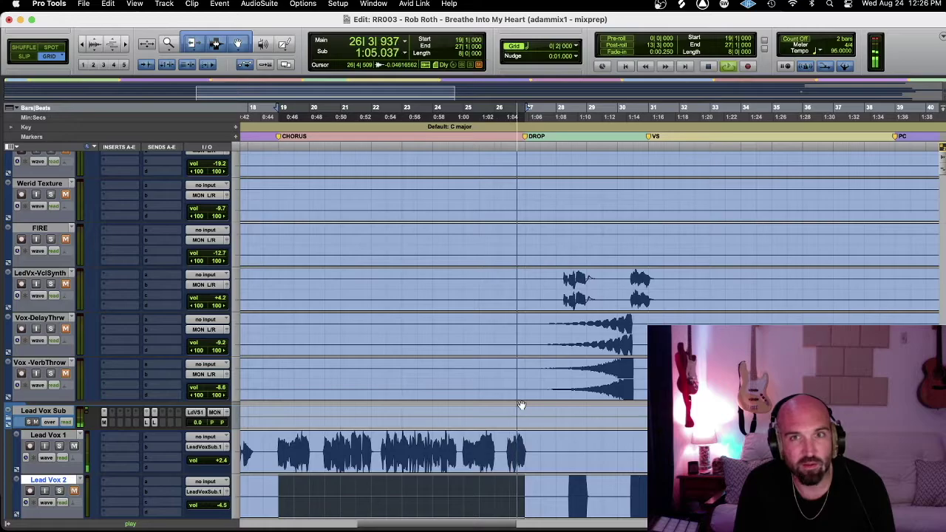
pyautogui.press(';')
pyautogui.press('space')
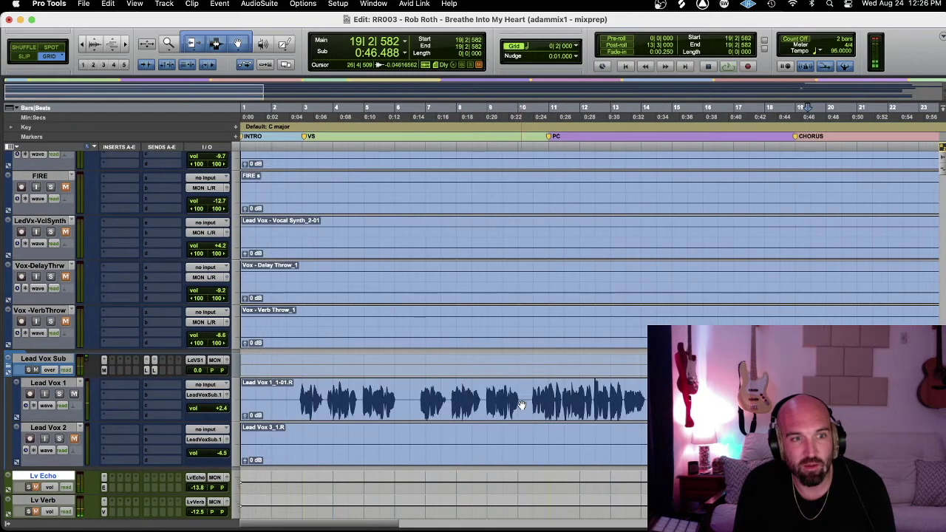
# - Select the chorus from bar 19 to bar 27 on Lead Vox 1 and start playback
pyautogui.hscroll(2, 628, 447)
pyautogui.hscroll(-5, 491, 391)
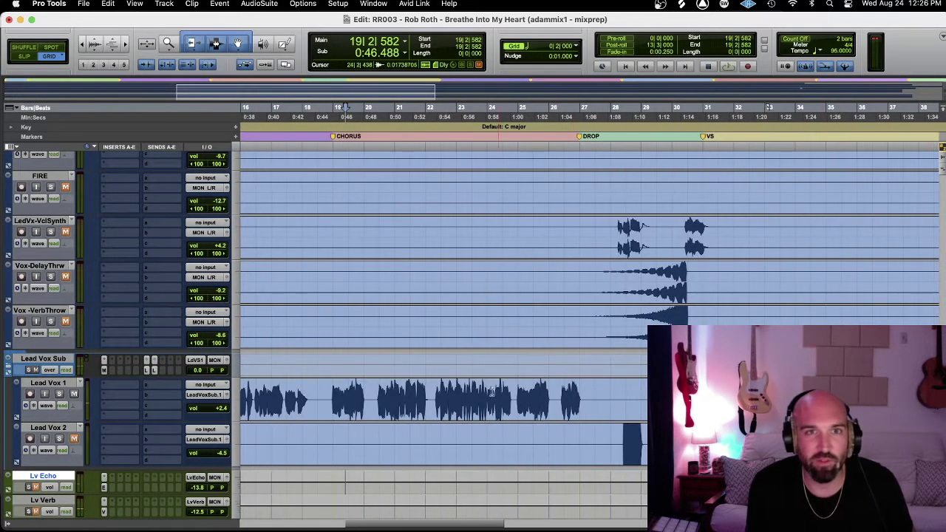
pyautogui.moveTo(332, 384); pyautogui.dragTo(571, 396)
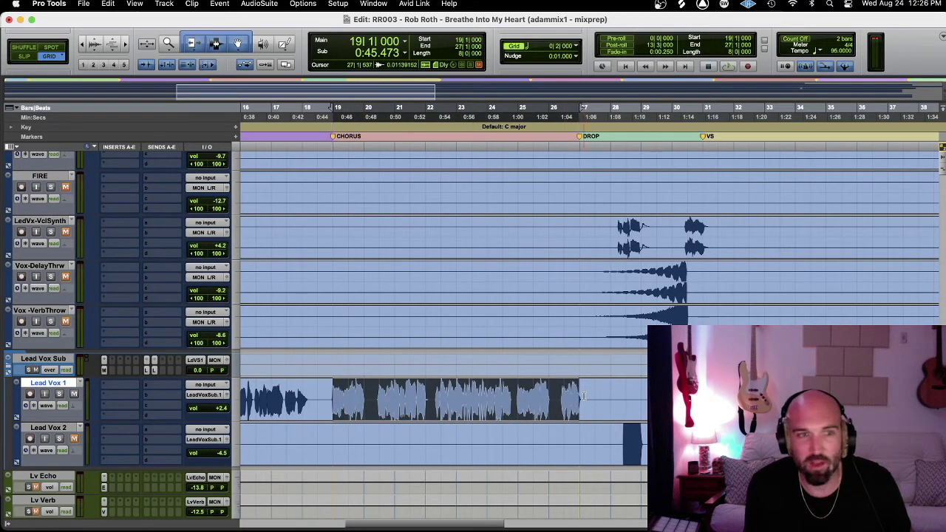
pyautogui.press('space')
# - Step through the lead vocal effects and Chopped Lead 1 to ChorusDbl2, checking the vocals during the chorus
pyautogui.press(';')
pyautogui.press(';')
pyautogui.press(';')
pyautogui.press(';')
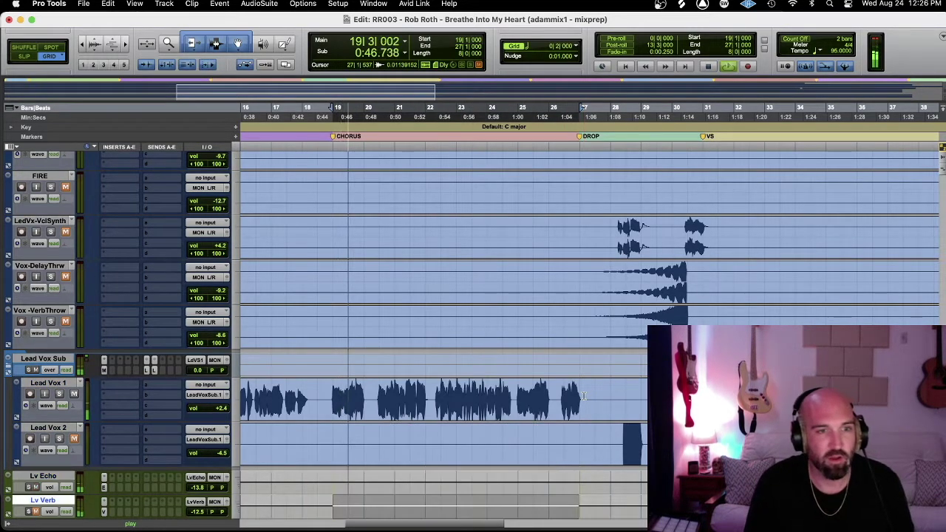
pyautogui.press(';')
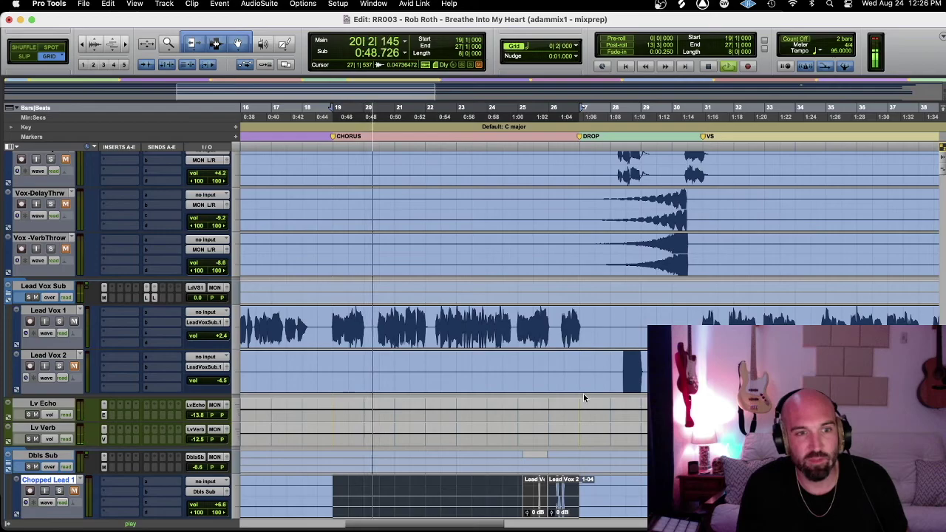
pyautogui.press(';')
pyautogui.press(';')
pyautogui.press('p')
pyautogui.press(';')
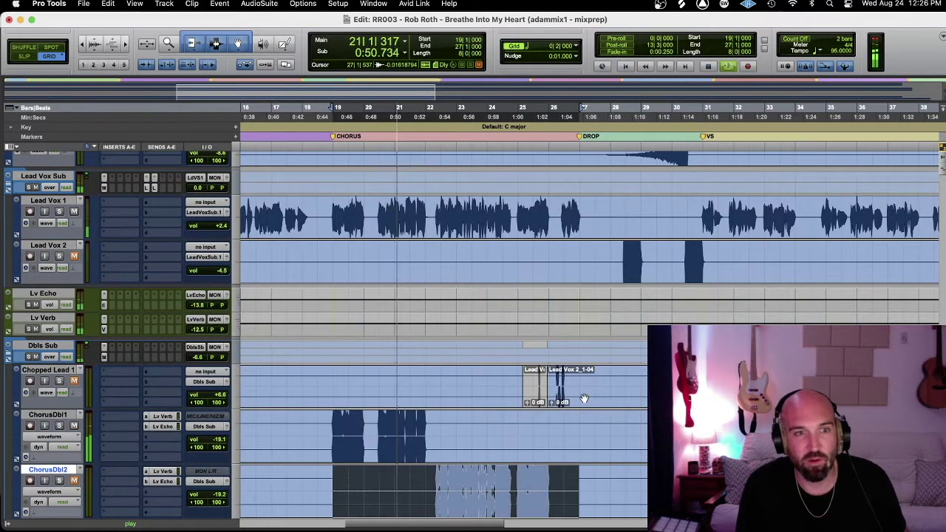
# - Check the verse and pre-chorus background vocals and the adlib tracks down to LeadVox-Adlib2 for chorus audio
pyautogui.press(';')
pyautogui.press(';')
pyautogui.press(';')
pyautogui.press(';')
pyautogui.press(';')
pyautogui.press(';')
pyautogui.press(';')
pyautogui.press(';')
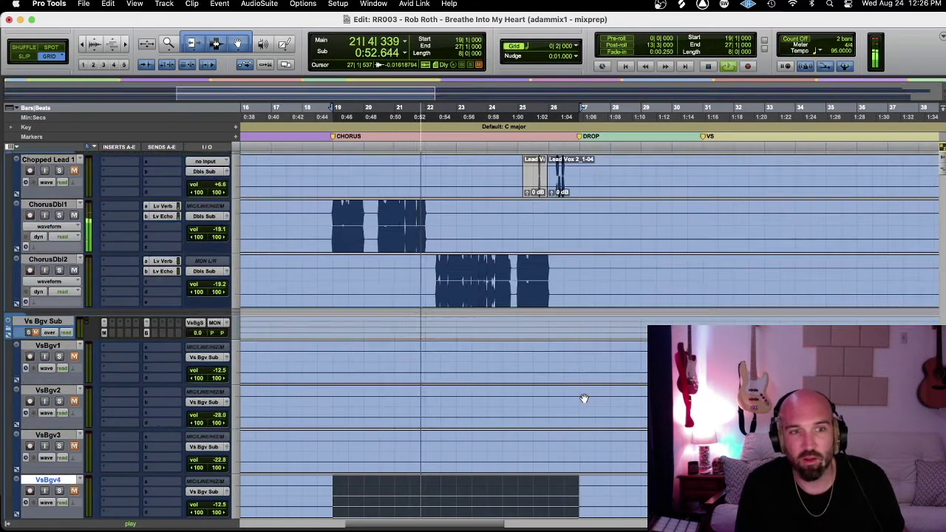
pyautogui.press(';')
pyautogui.press(';')
pyautogui.press(';')
pyautogui.press(';')
pyautogui.press(';')
pyautogui.press(';')
pyautogui.press(';')
pyautogui.press(';')
pyautogui.press(';')
pyautogui.press(';')
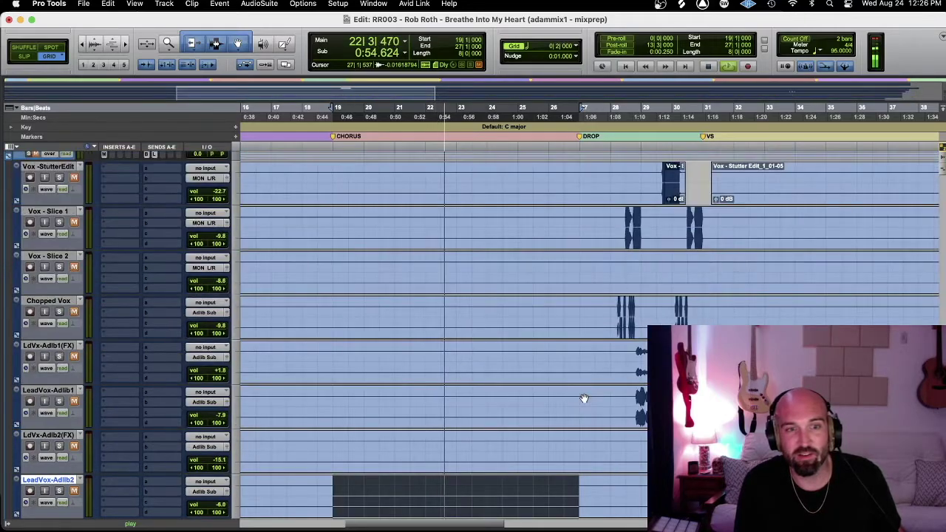
# - Step back up through the adlib and vocal slice tracks to Pc Bgvs Sub and stop playback
pyautogui.press('p')
pyautogui.press('p')
pyautogui.press('p')
pyautogui.press('p')
pyautogui.press('p')
pyautogui.press('p')
pyautogui.press('p')
pyautogui.press('p')
pyautogui.press('p')
pyautogui.press('p')
pyautogui.press('p')
pyautogui.press('p')
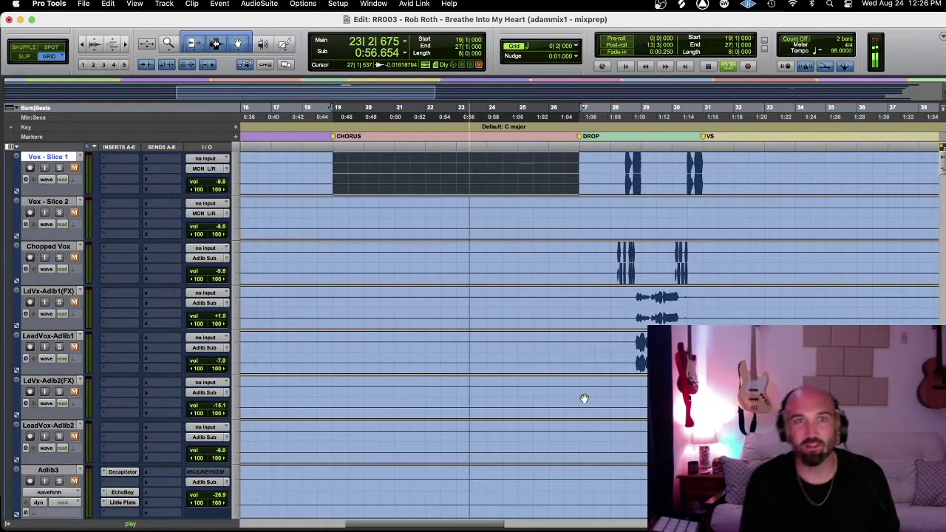
pyautogui.press('p')
pyautogui.press('p')
pyautogui.press('p')
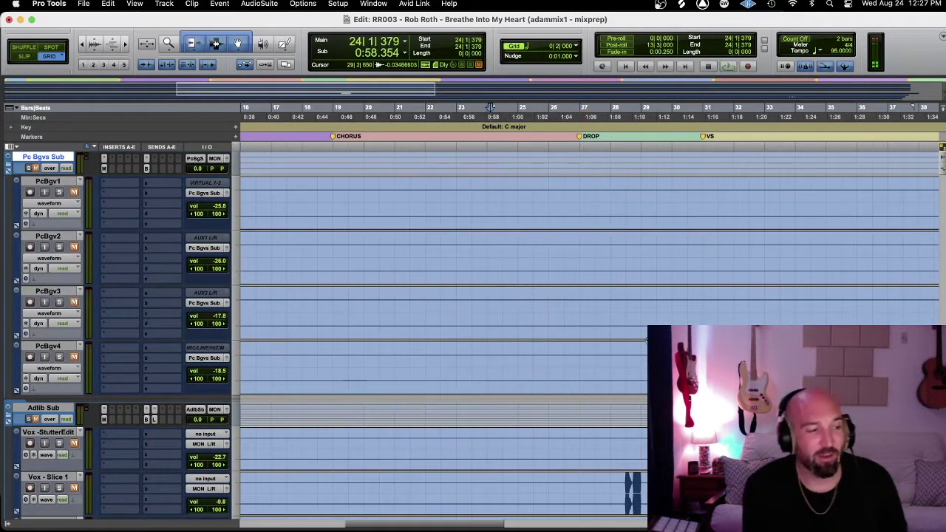
# - Select the drop section on the timeline from bar 27 to bar 31
pyautogui.hscroll(5, 593, 302)
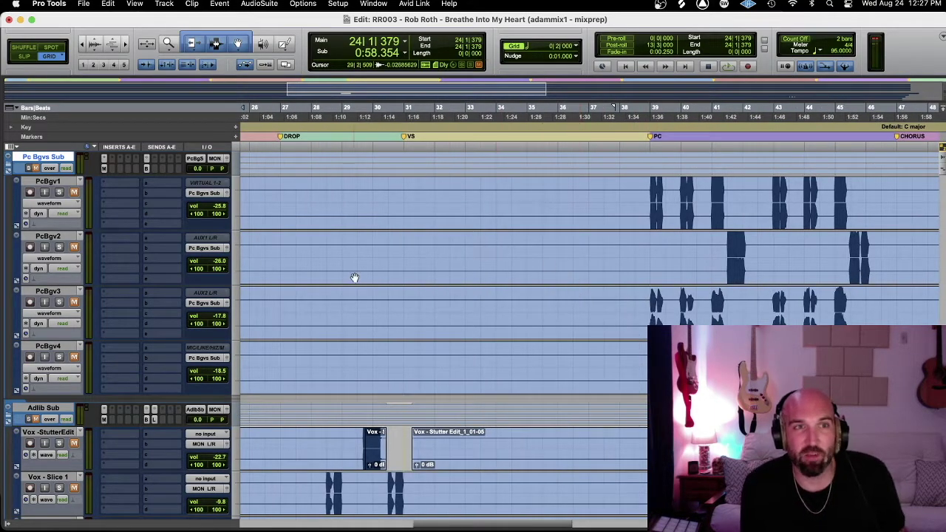
pyautogui.scroll(5, 355, 274)
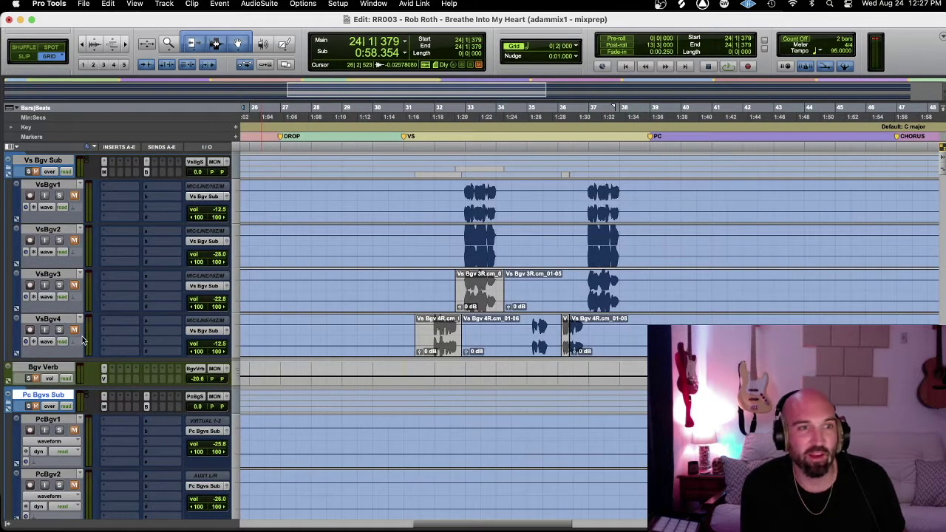
pyautogui.scroll(10, 325, 281)
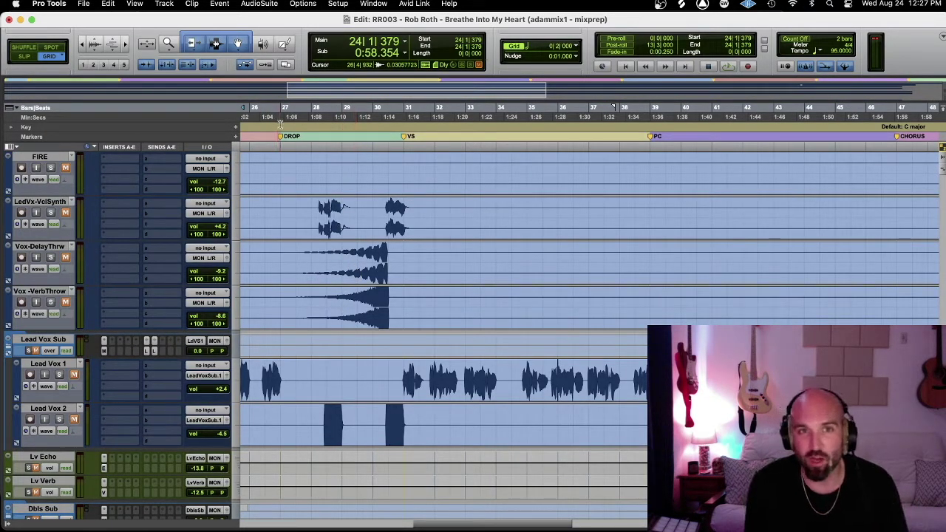
pyautogui.moveTo(283, 124); pyautogui.dragTo(407, 116)
# - Return to the low-end tracks at the start of the session and unmute 808 (Low) and 808 (High), playing the drop
pyautogui.scroll(10, 368, 226)
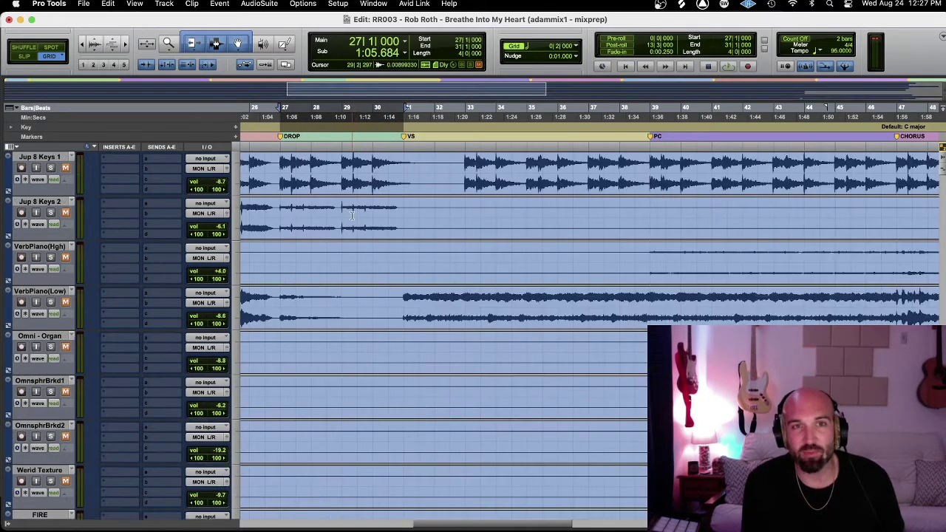
pyautogui.scroll(15, 346, 217)
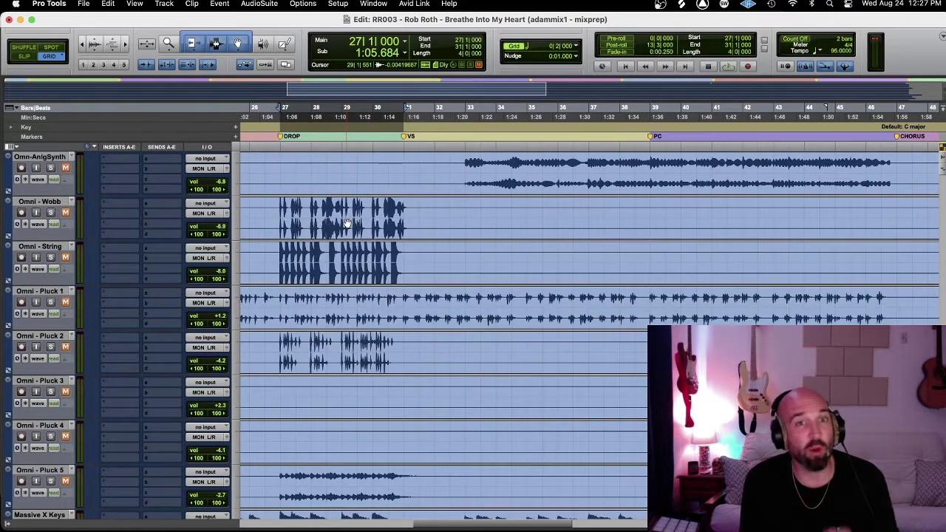
pyautogui.scroll(15, 340, 218)
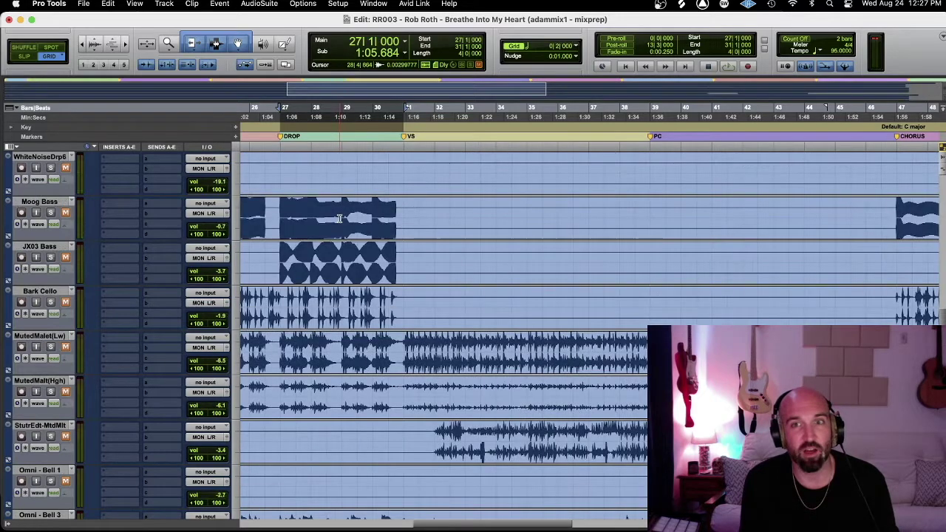
pyautogui.scroll(15, 340, 214)
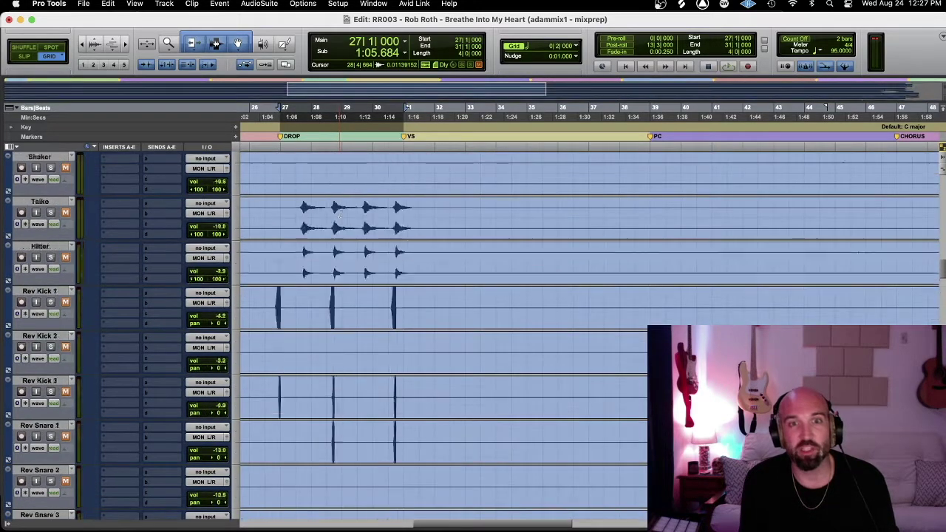
pyautogui.scroll(15, 340, 214)
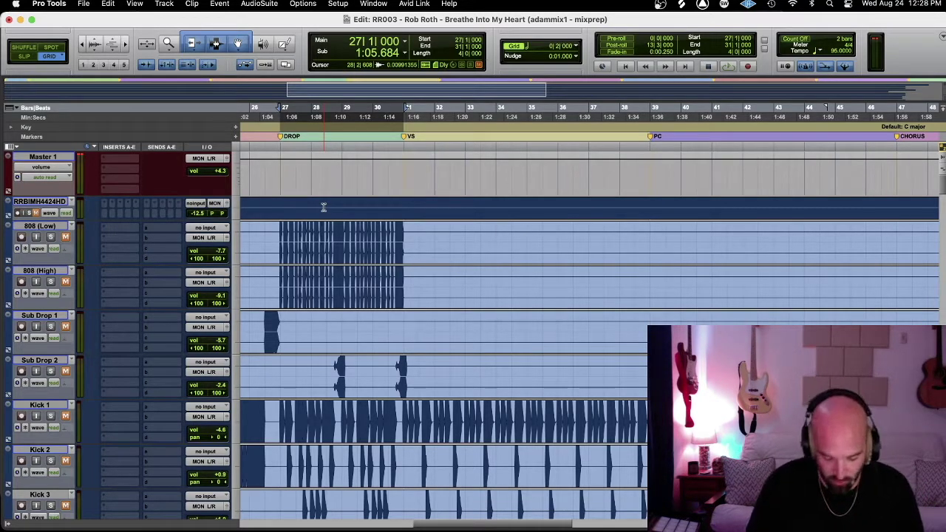
pyautogui.press(';')
pyautogui.press(';')
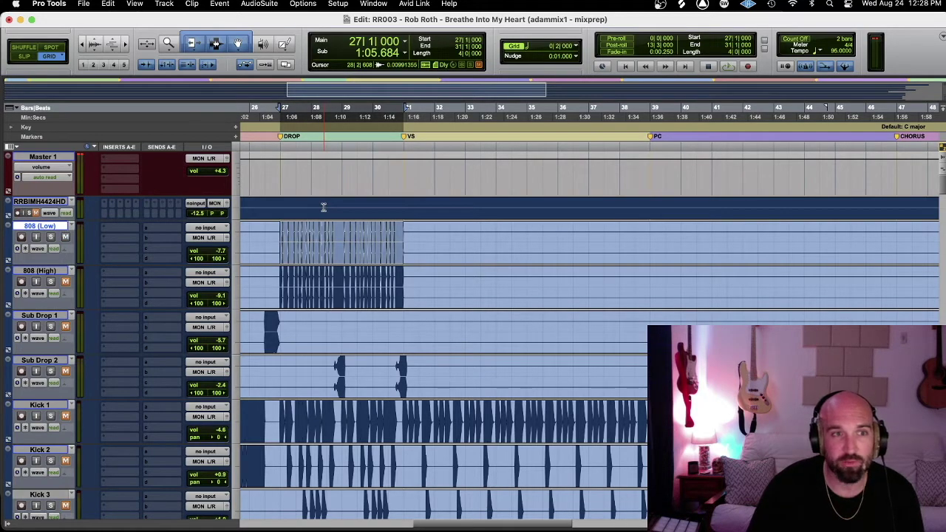
pyautogui.press('space')
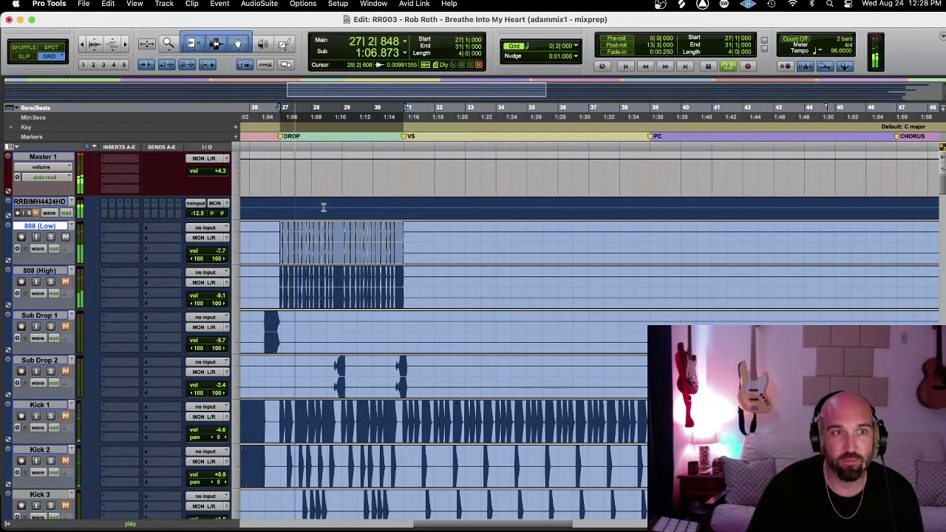
pyautogui.press(';')
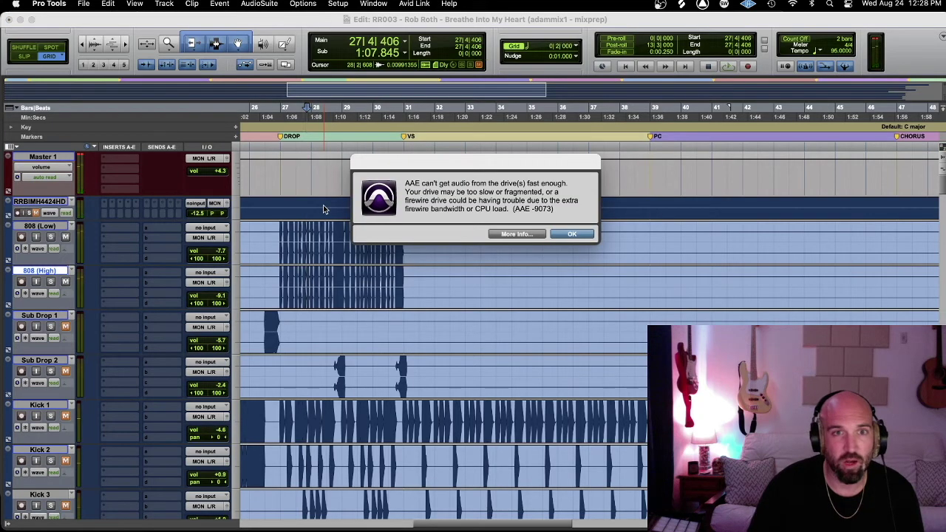
# - Dismiss the audio drive error, select the drop from bar 27 to bar 31 on 808 (Low), and play it
pyautogui.press('Return')
pyautogui.moveTo(280, 225); pyautogui.dragTo(388, 253)
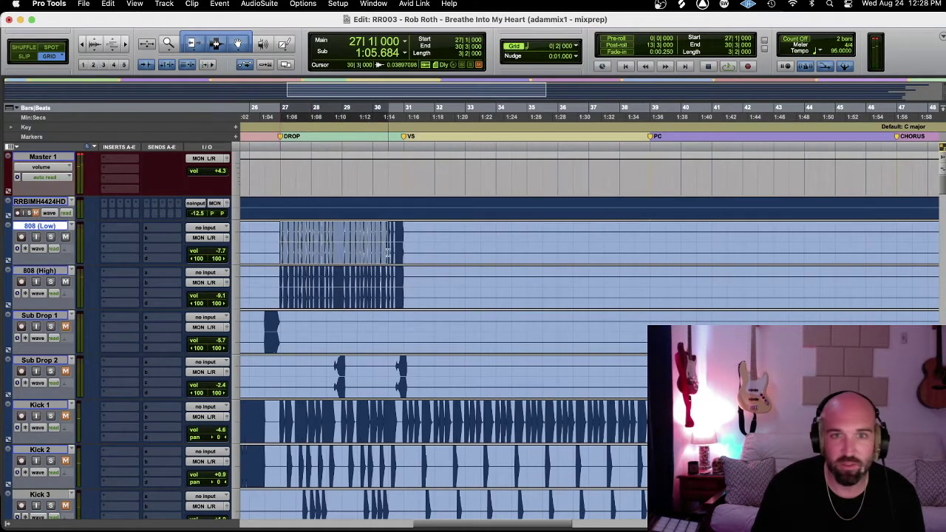
pyautogui.press('space')
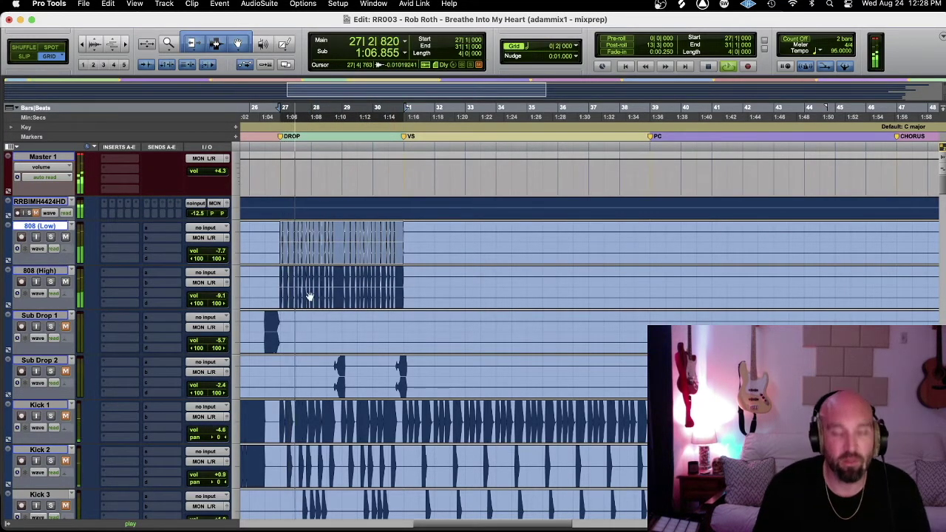
# - Move down to Sub Drop 2, play it within the drop section, and unmute it
pyautogui.press(';')
pyautogui.press(';')
pyautogui.press(';')
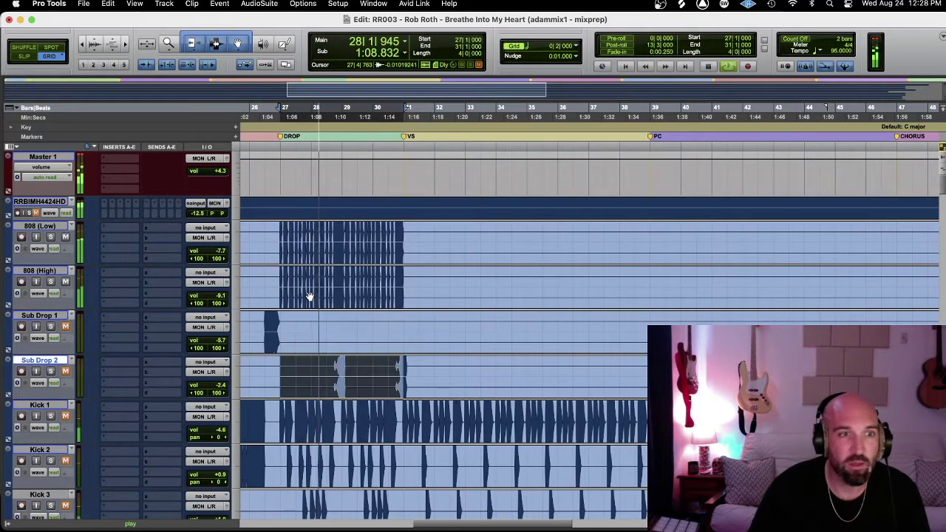
pyautogui.press('KP_1')
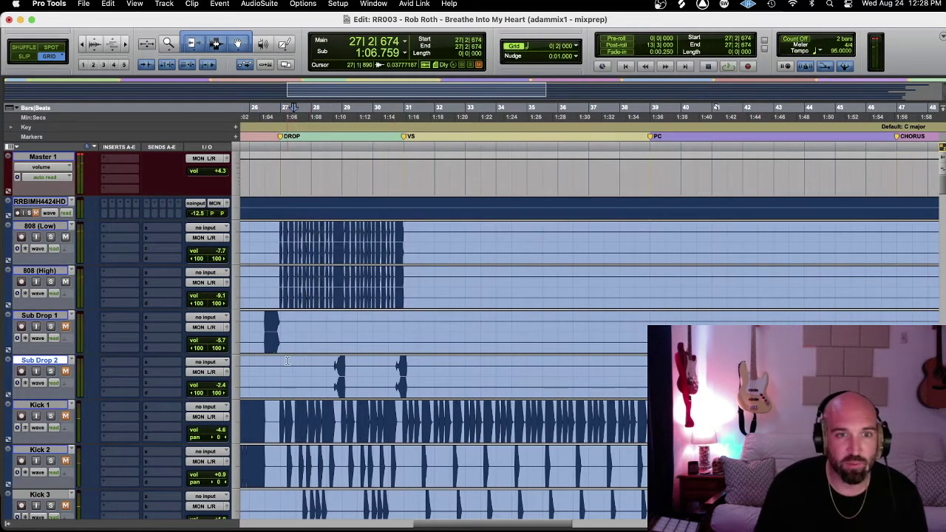
pyautogui.moveTo(286, 366); pyautogui.dragTo(405, 369)
pyautogui.press('space')
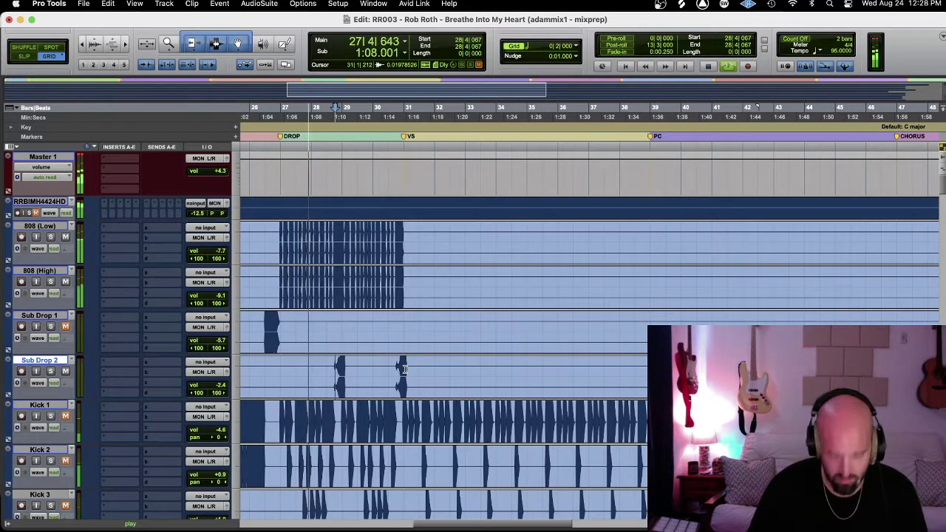
pyautogui.press(';')
# - Select bars 27 to 31 on Kick 1 and unmute Kick 1, Kick 2, Kick 3 and Kick 5 for the drop
pyautogui.moveTo(277, 405); pyautogui.dragTo(404, 410)
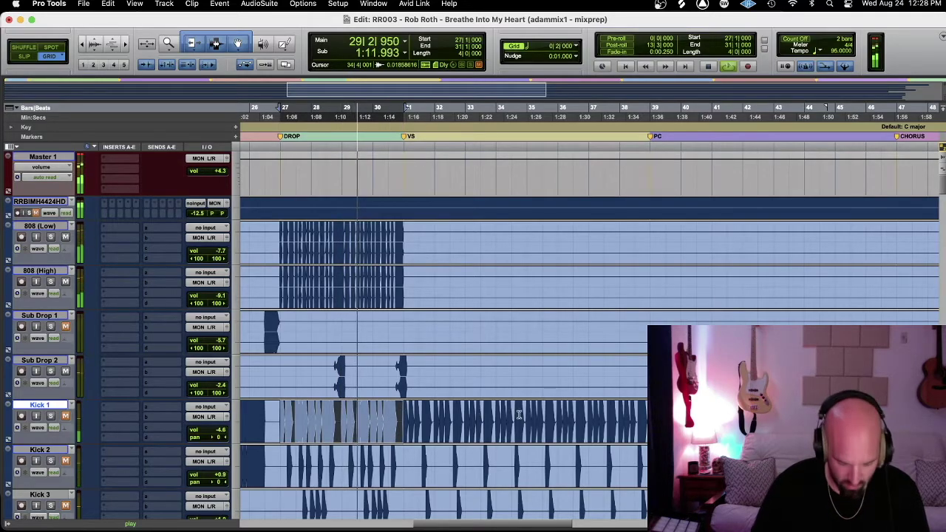
pyautogui.press(';')
pyautogui.press(';')
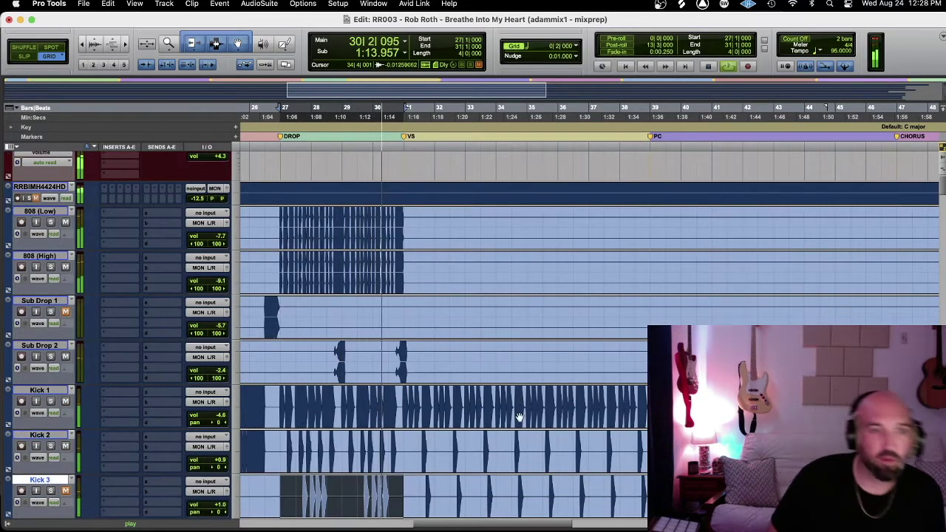
pyautogui.press(';')
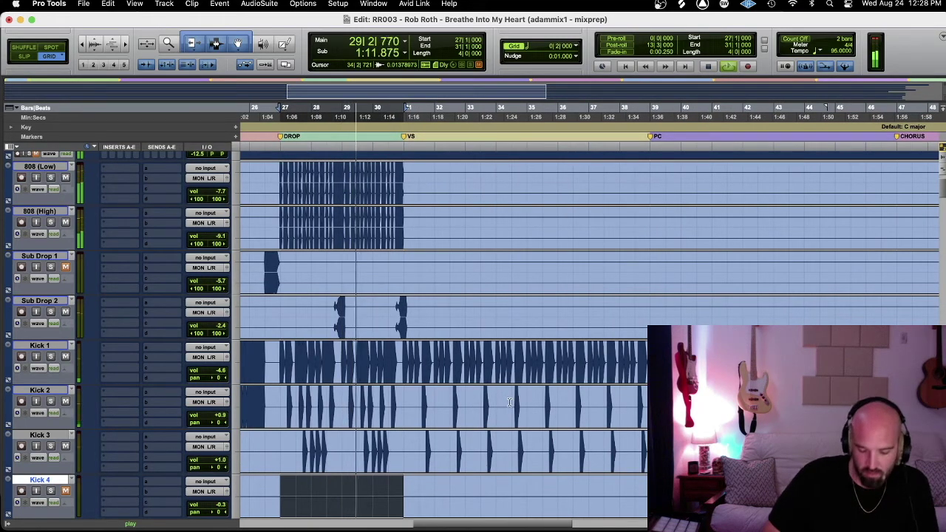
pyautogui.scroll(-2, 509, 402)
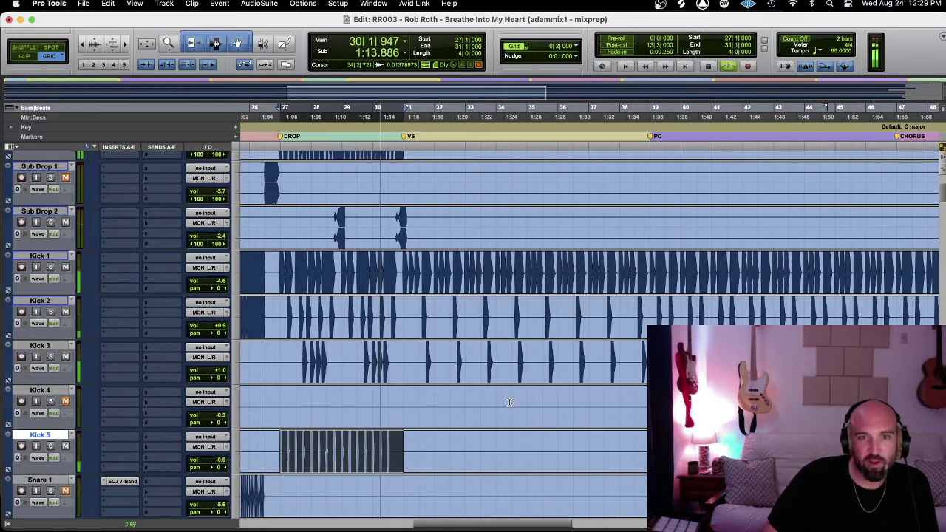
# - Work down the snare tracks to Snare 11, unmuting Snare 2 through Snare 6 for the drop
pyautogui.press(';')
pyautogui.scroll(-3, 509, 402)
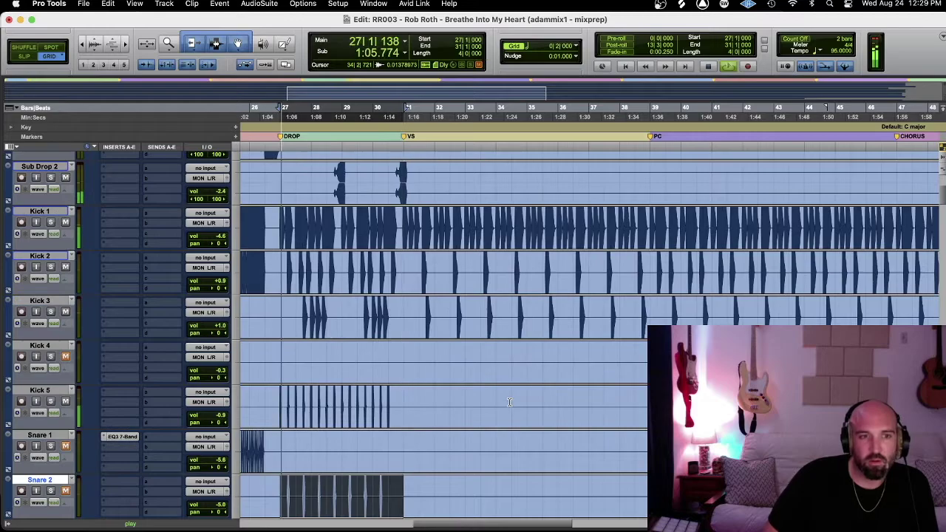
pyautogui.press(';')
pyautogui.press(';')
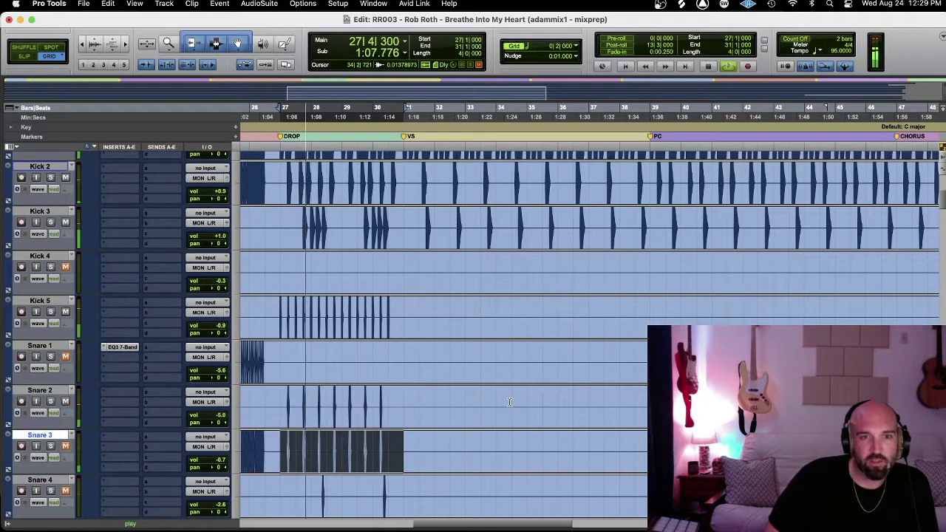
pyautogui.press(';')
pyautogui.press(';')
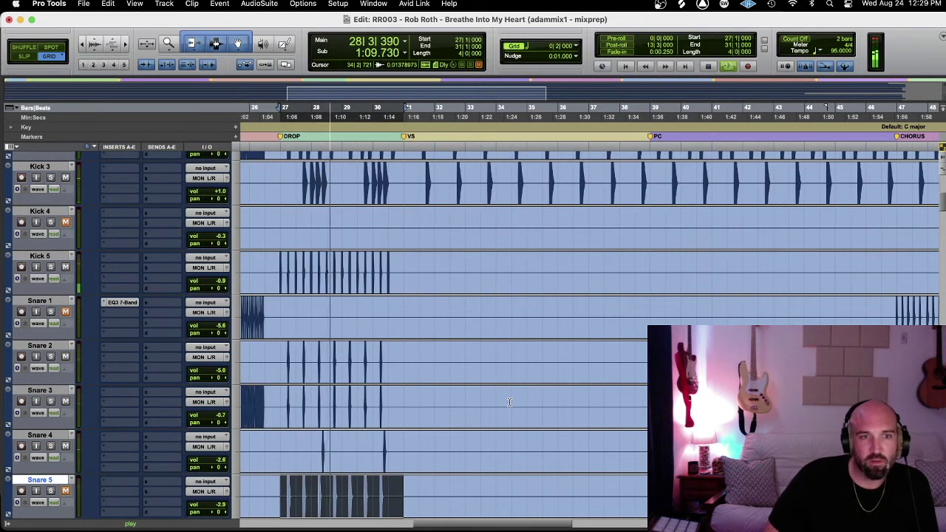
pyautogui.press(';')
pyautogui.press(';')
pyautogui.press(';')
pyautogui.press(';')
pyautogui.press(';')
pyautogui.press(';')
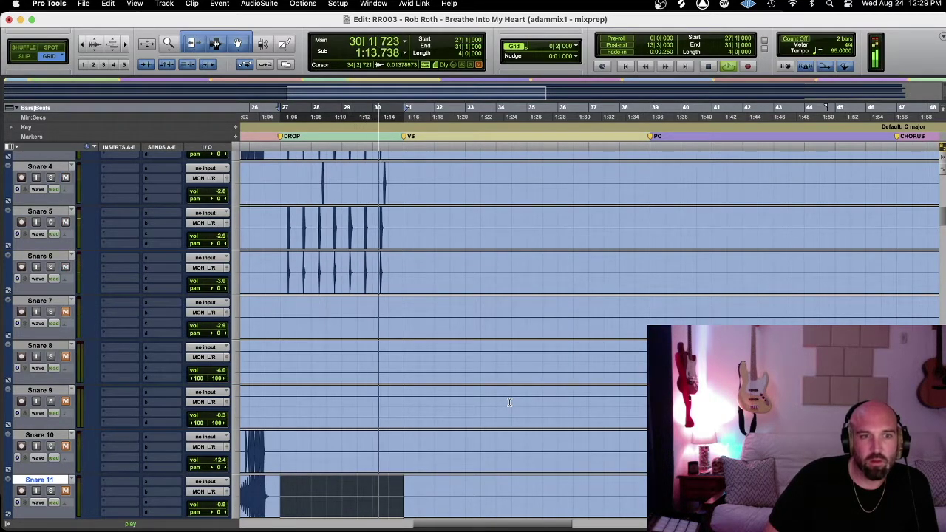
# - Recheck the upper and lower snare tracks for drop audio, and continue down to Hh 1
pyautogui.press(';')
pyautogui.press('p')
pyautogui.press('p')
pyautogui.press('p')
pyautogui.press('p')
pyautogui.press('p')
pyautogui.press('p')
pyautogui.press(';')
pyautogui.press(';')
pyautogui.press(';')
pyautogui.press(';')
pyautogui.press(';')
pyautogui.press(';')
pyautogui.press(';')
pyautogui.press('p')
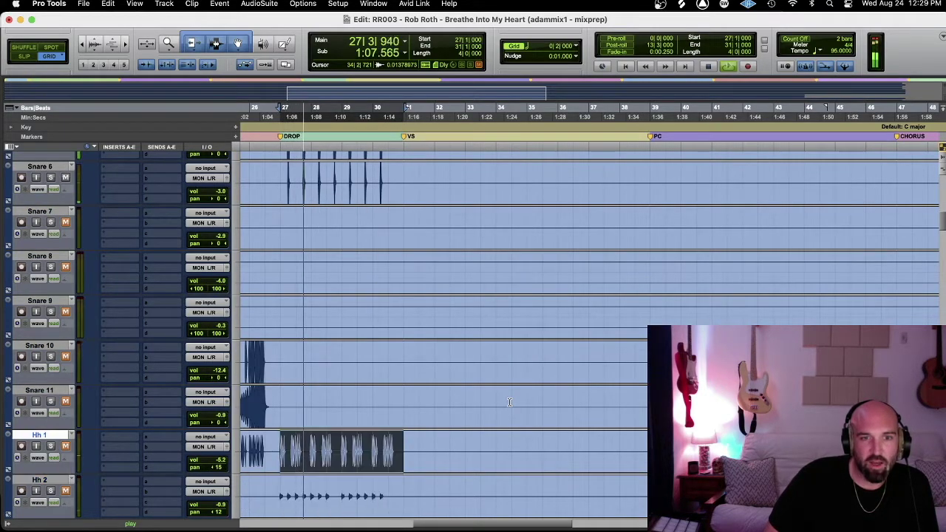
# - Unmute the hi-hat tracks Hh 1, Hh 2 and Hh 3 while the drop loops
pyautogui.press(';')
pyautogui.press(';')
pyautogui.press(';')
pyautogui.press('p')
pyautogui.press('p')
pyautogui.press('p')
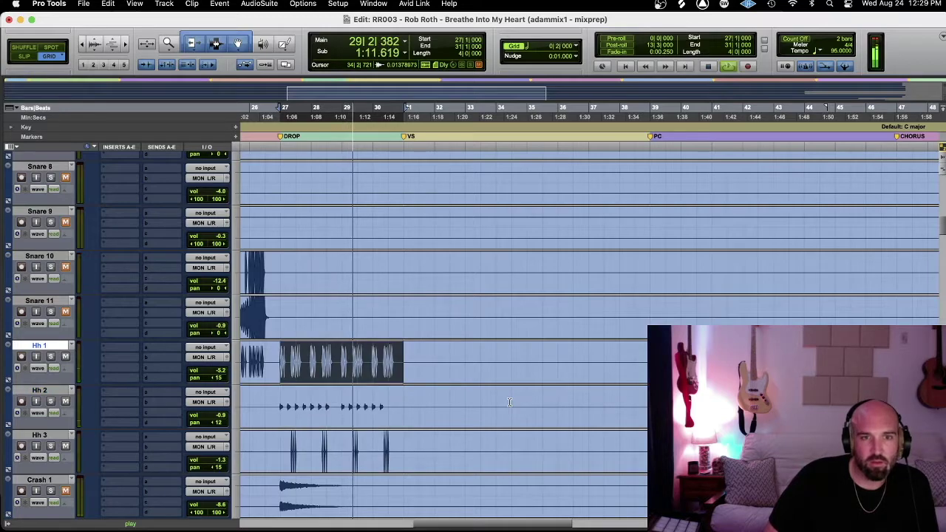
pyautogui.press(';')
pyautogui.press(';')
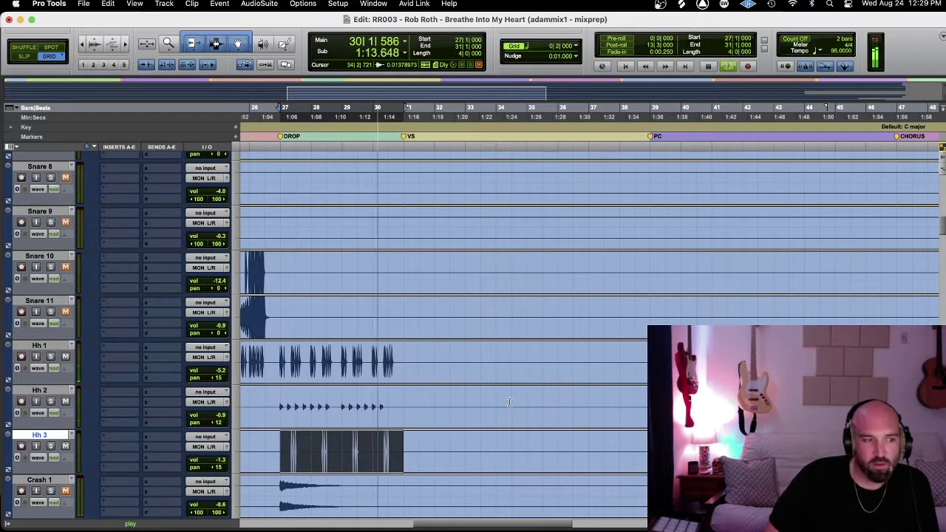
# - Unmute Crash 1 and Ride in the drop, skipping the empty Crash 2 track
pyautogui.press(';')
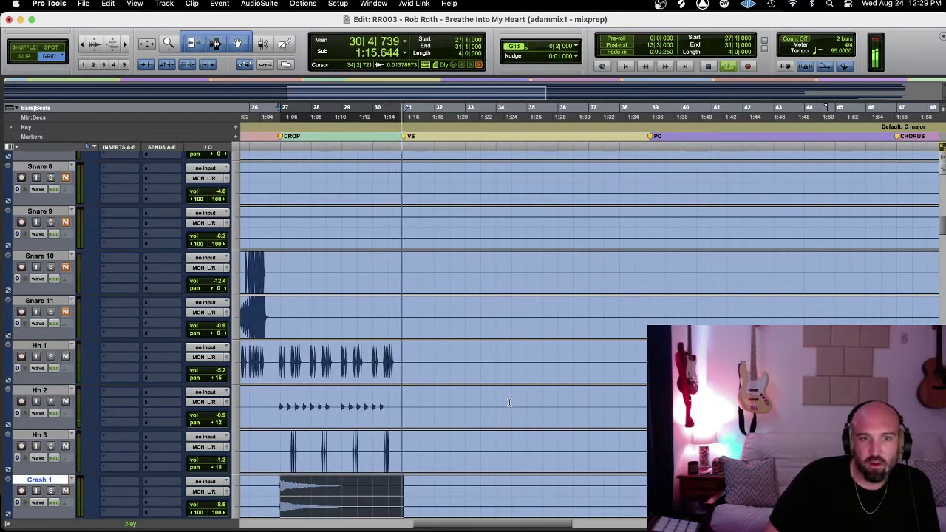
pyautogui.press(';')
pyautogui.press(';')
pyautogui.press(';')
pyautogui.press('p')
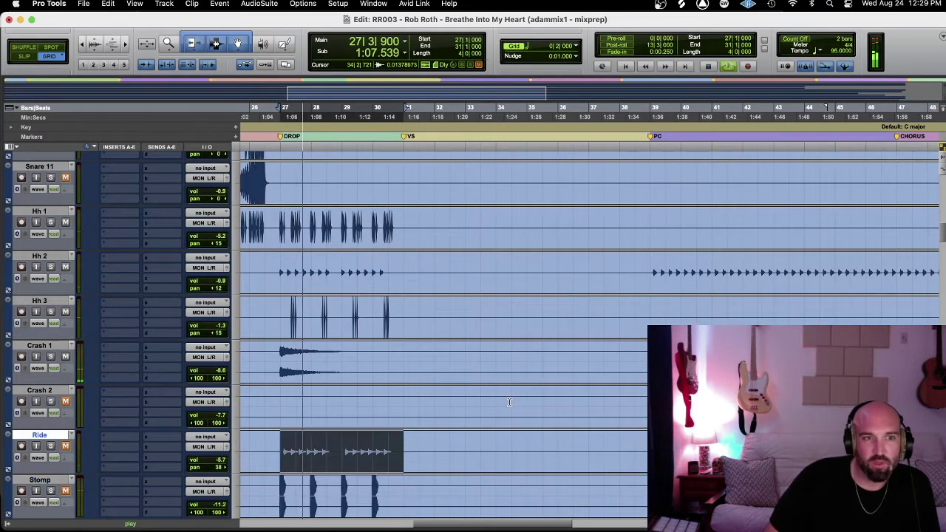
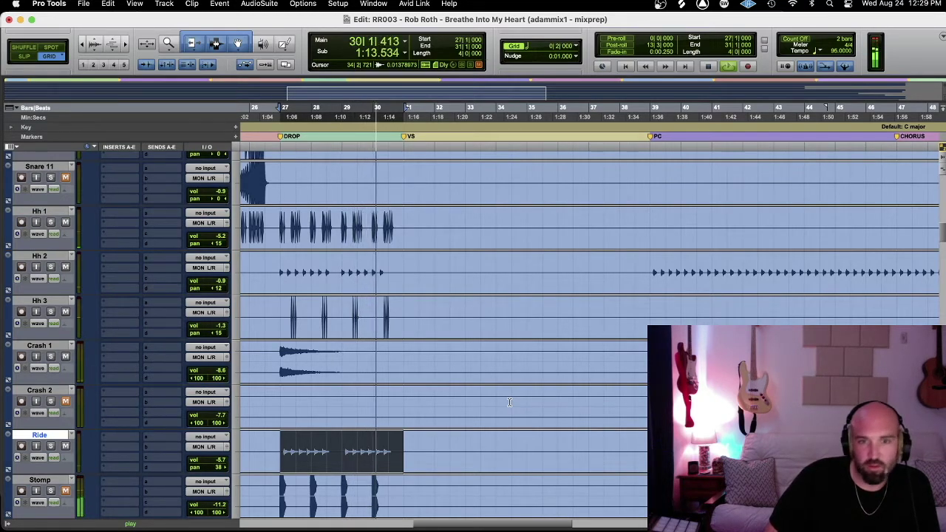
# - Unmute Stomp and Clap 1, checking the clap tracks down to Cinema Hit 1 for drop audio
pyautogui.press(';')
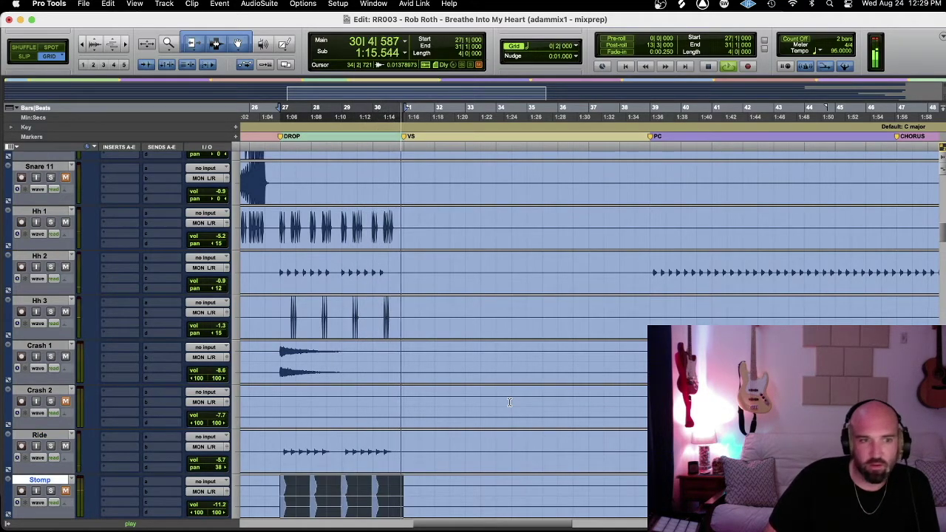
pyautogui.press(';')
pyautogui.press(';')
pyautogui.press(';')
pyautogui.press(';')
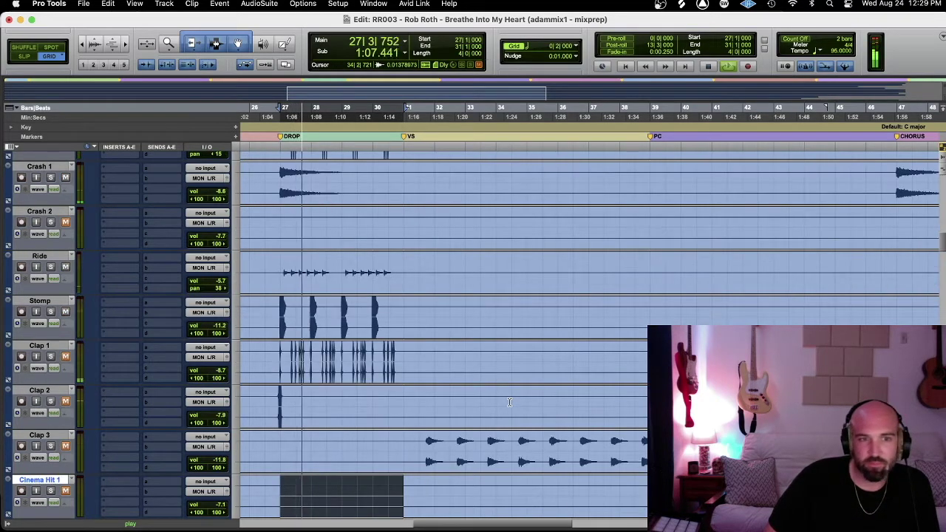
pyautogui.press('p')
pyautogui.press('p')
pyautogui.press('p')
pyautogui.press('p')
pyautogui.press(';')
pyautogui.press(';')
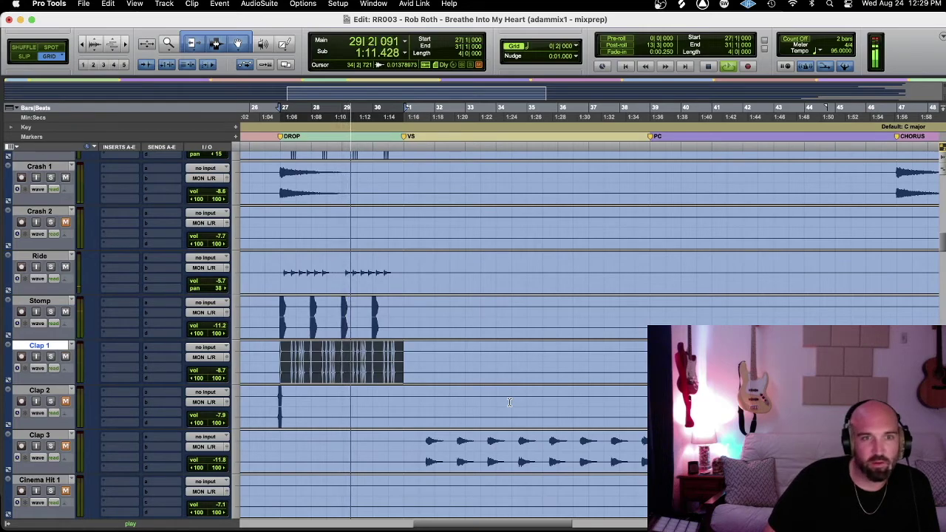
# - Solo Clap 1 and Clap 2 in turn to hear their drop parts, clear both solos, and unmute Clap 2
pyautogui.hotkey('shift', 's')
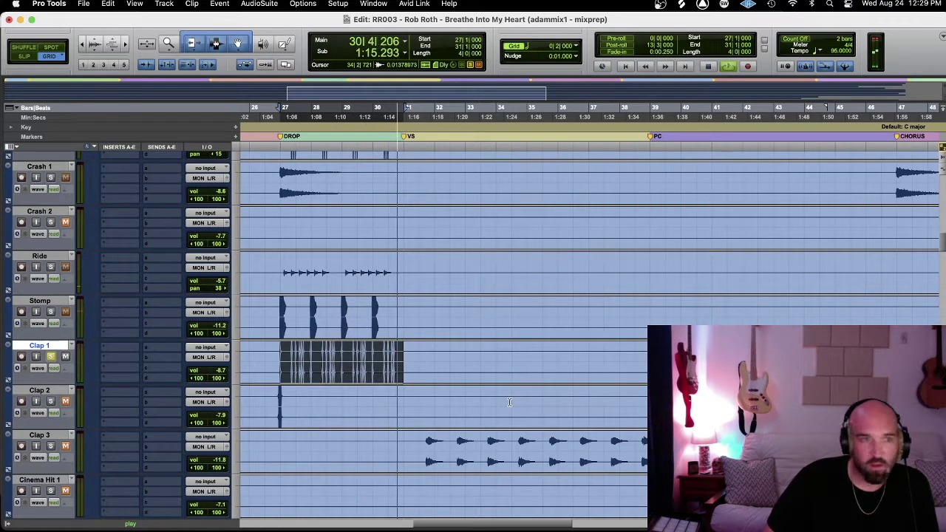
pyautogui.press(';')
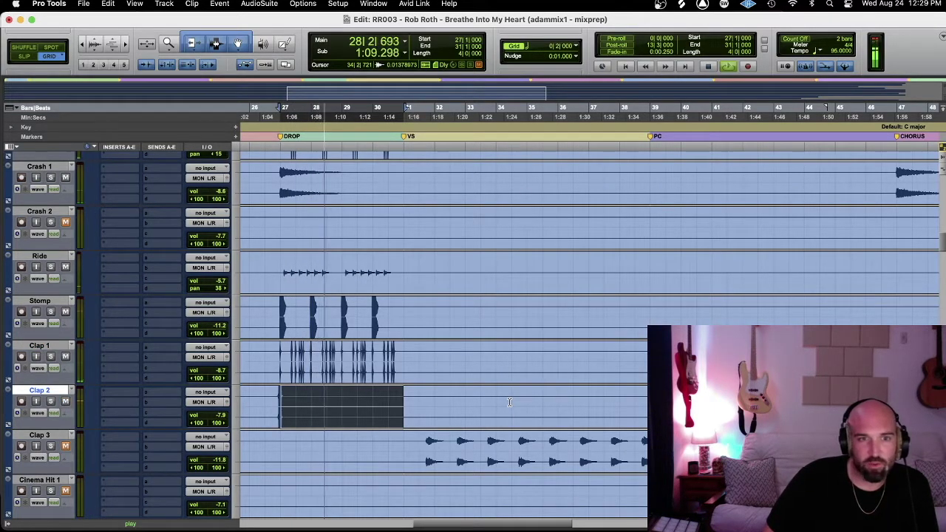
pyautogui.press(';')
pyautogui.press('p')
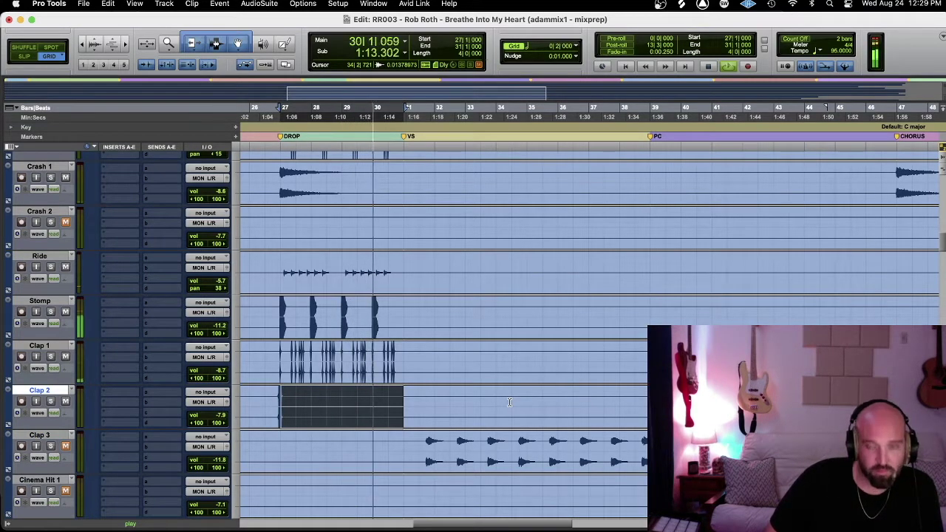
pyautogui.hotkey('shift', 's')
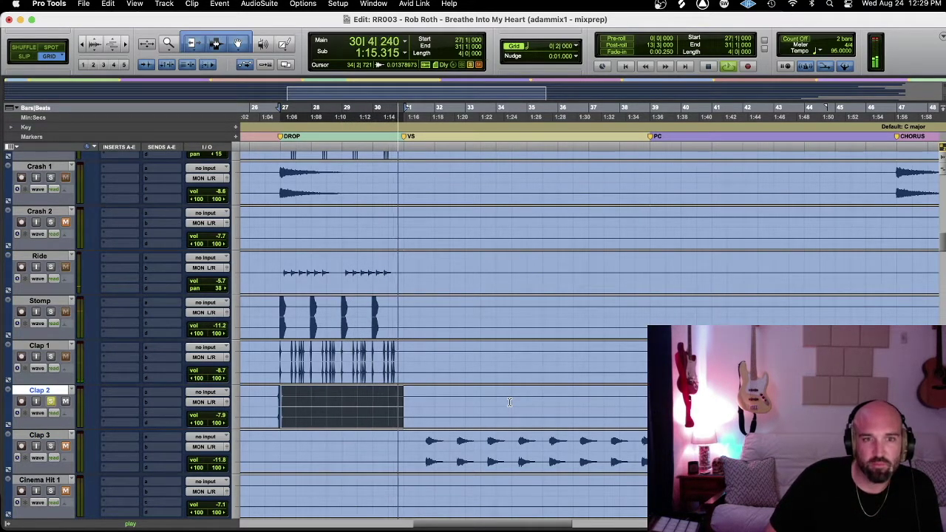
pyautogui.hotkey('shift', 's')
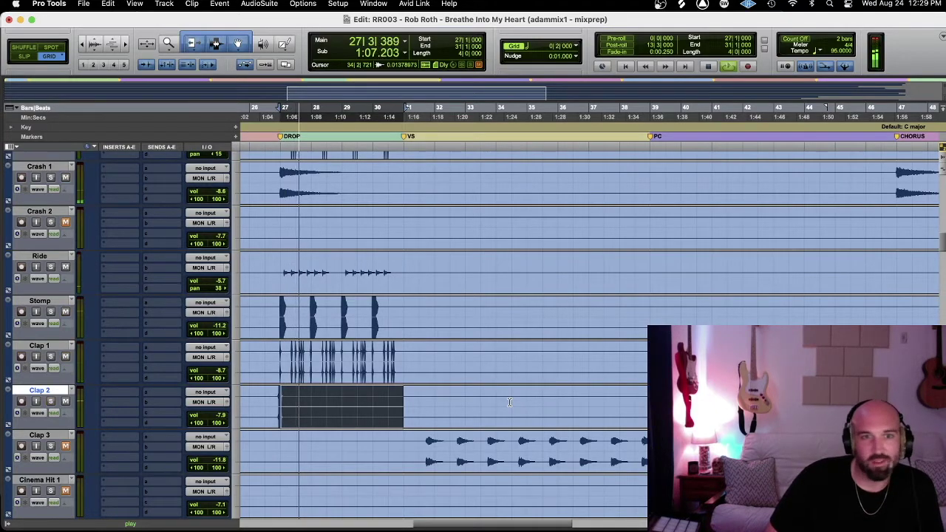
# - Pass over Clap 3 and Cinema Hit 1, and unmute Cinema Hit 2 for the drop
pyautogui.press(';')
pyautogui.press(';')
pyautogui.press(';')
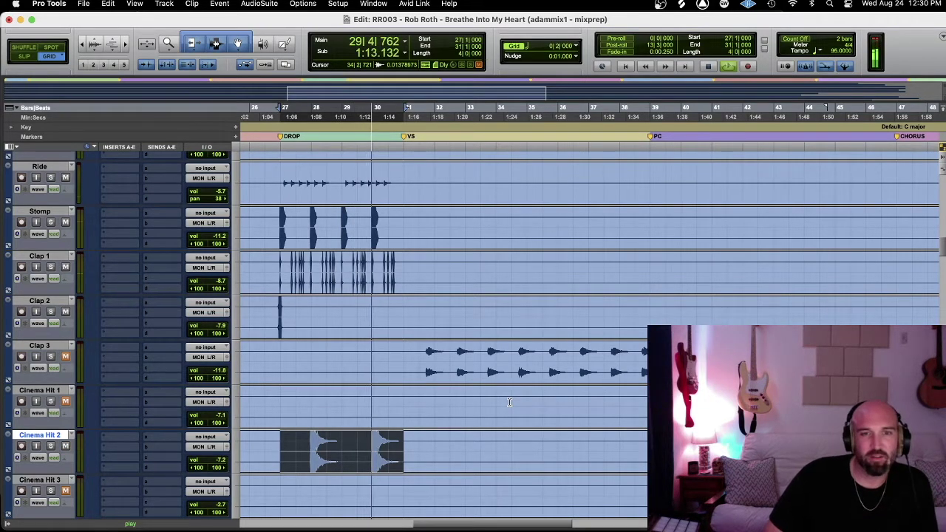
# - Continue past Cinema Hit 3, Cinema Hit 4 and Shaker, and unmute Taiko and Hitter
pyautogui.press(';')
pyautogui.press(';')
pyautogui.press(';')
pyautogui.press(';')
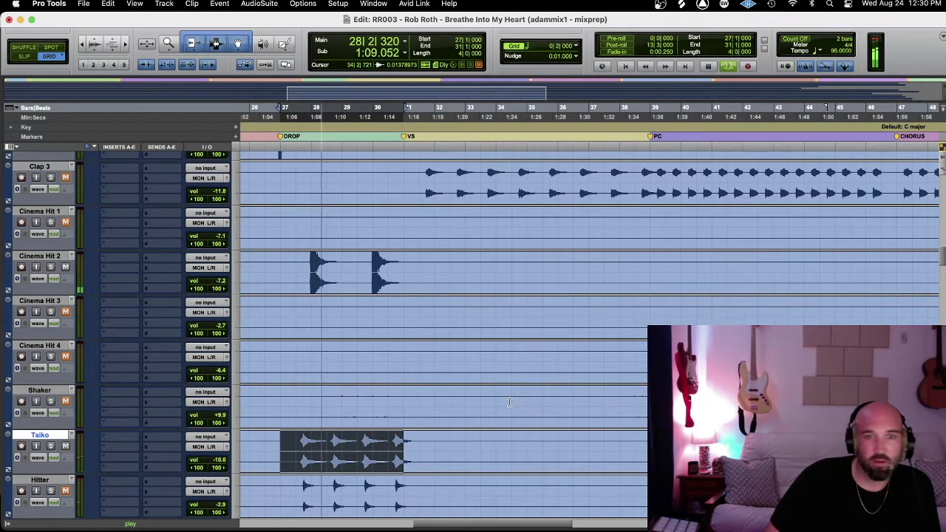
pyautogui.press(';')
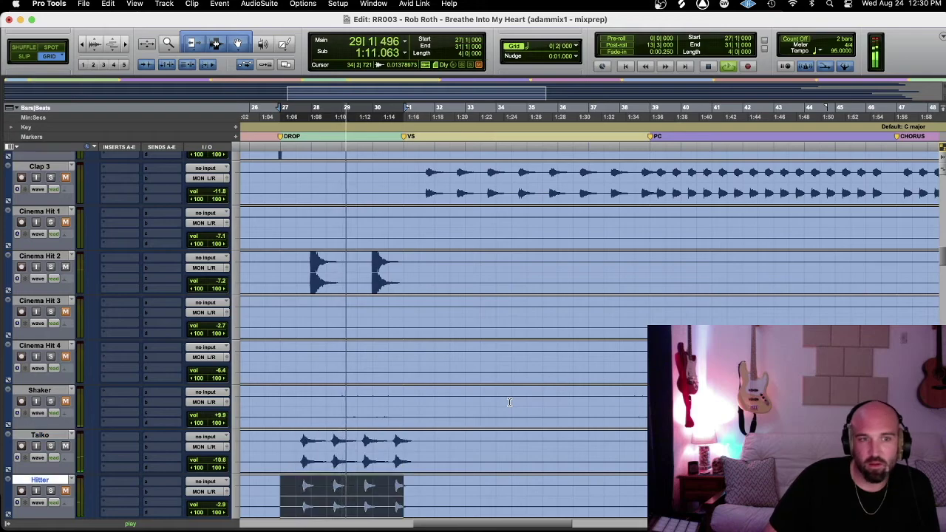
pyautogui.press(';')
pyautogui.press('p')
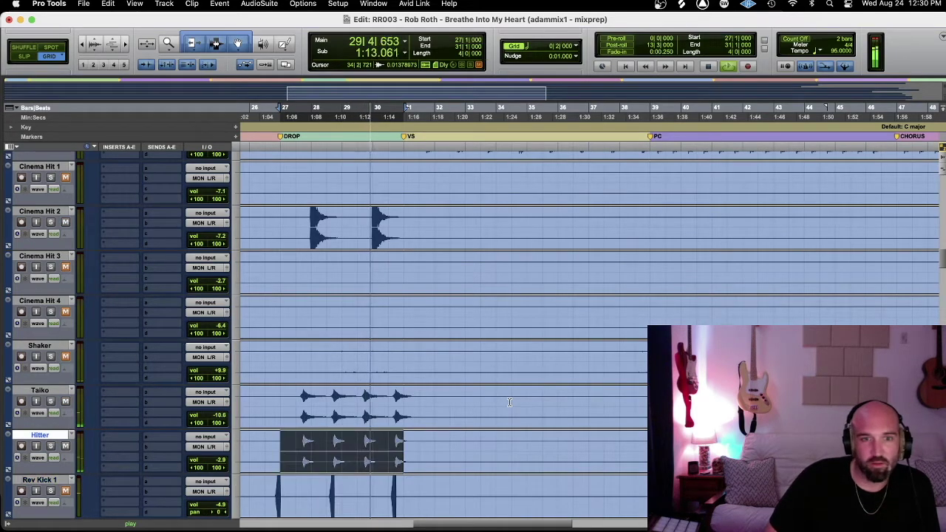
# - Unmute the reversed kicks Rev Kick 1 and Rev Kick 3, skipping the empty Rev Kick 2
pyautogui.press(';')
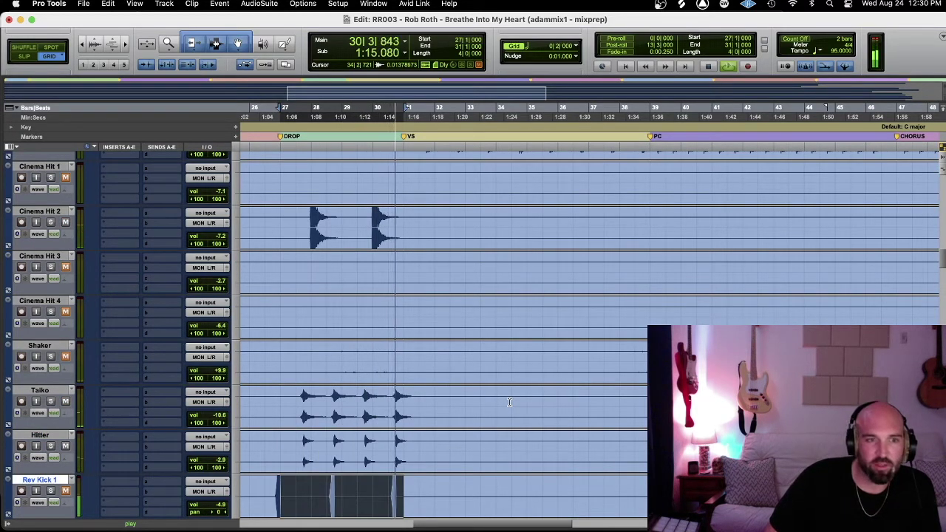
pyautogui.press(';')
pyautogui.press(';')
pyautogui.press('p')
pyautogui.press('p')
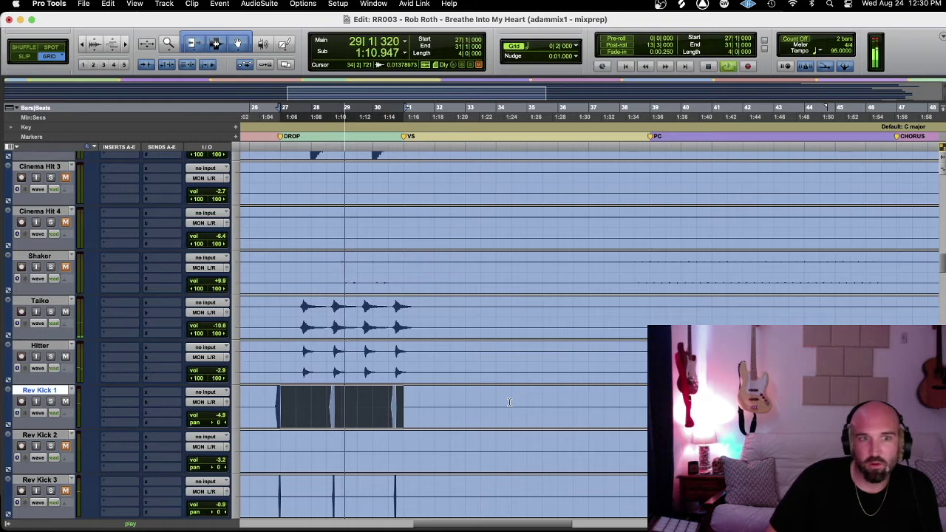
pyautogui.press(';')
pyautogui.press(';')
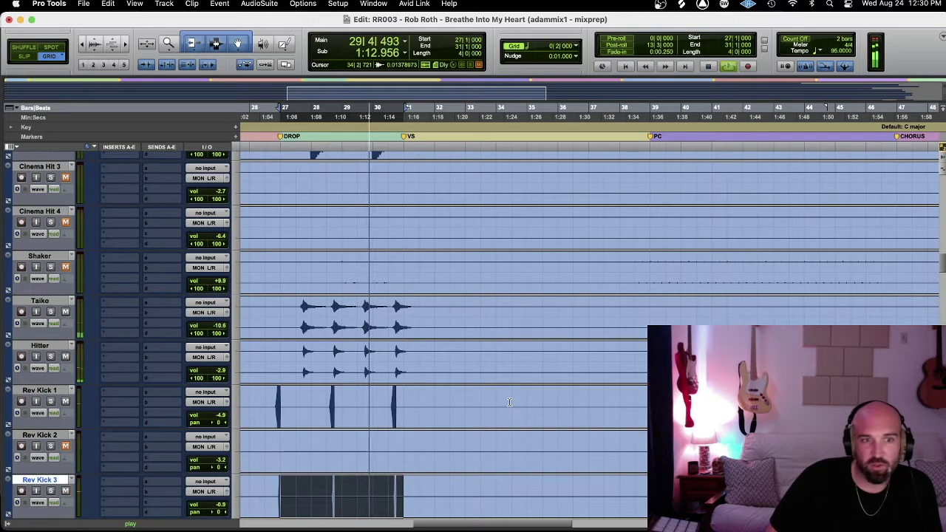
# - Select Rev Snare 1 after the reversed kicks and unmute it for the drop
pyautogui.press(';')
pyautogui.press(';')
pyautogui.press('p')
pyautogui.press('p')
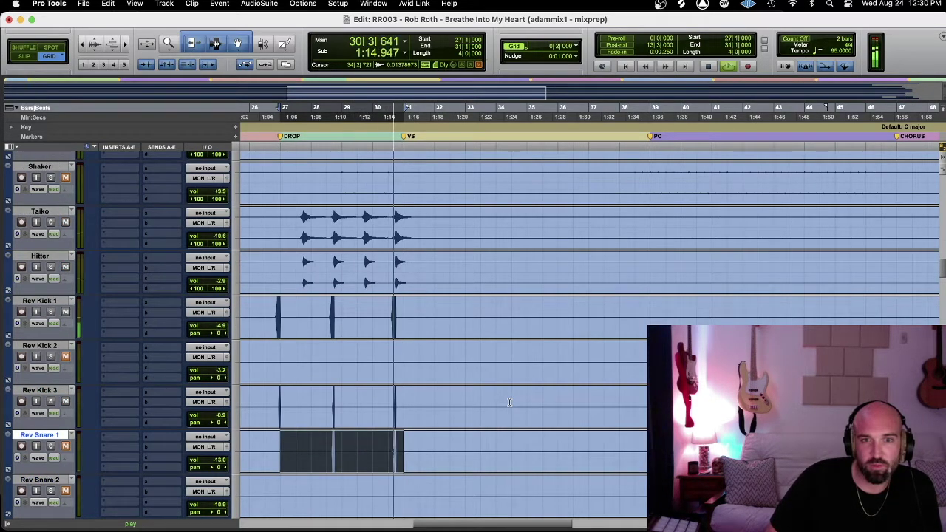
pyautogui.press(';')
pyautogui.press(';')
pyautogui.press('p')
pyautogui.press(';')
pyautogui.press('p')
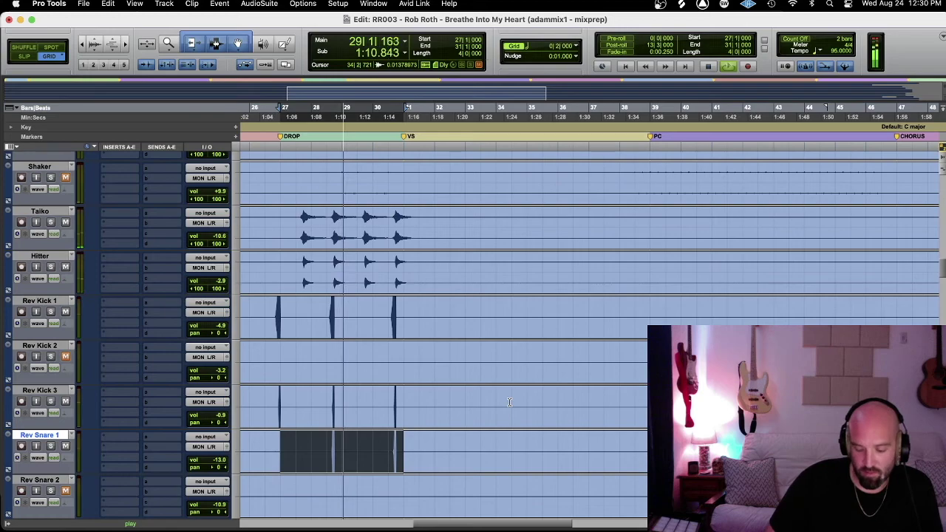
# - Pass over Rev Snare 2 and Rev Snare 3, and unmute Rev Crash and Rev Stomp 1
pyautogui.press(';')
pyautogui.press(';')
pyautogui.press(';')
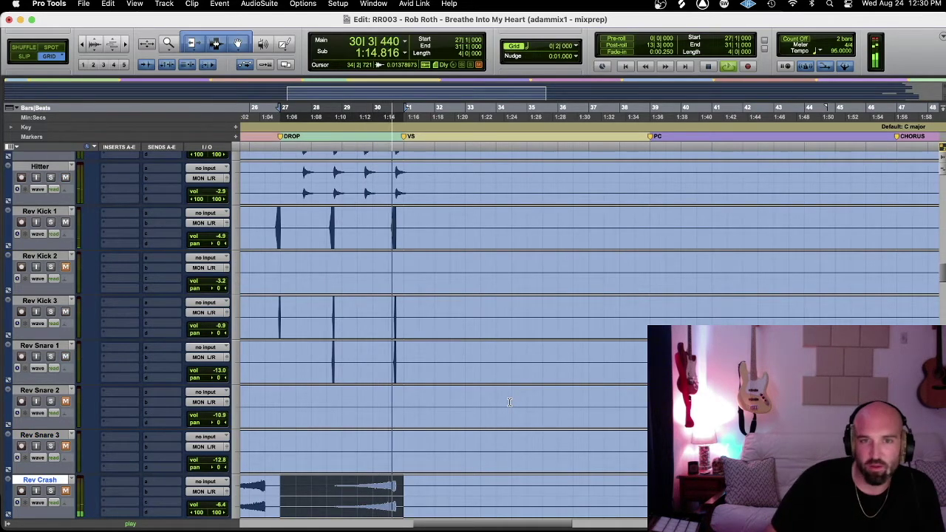
pyautogui.press(';')
pyautogui.press('p')
pyautogui.hotkey('shift', 'm')
pyautogui.press(';')
pyautogui.hotkey('shift', 'm')
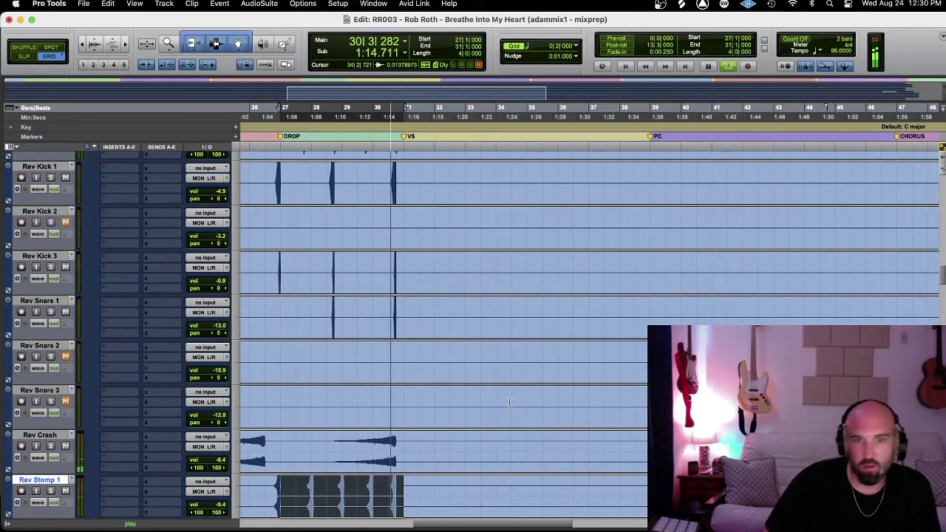
# - Skip the empty Rev Stomp 2 and unmute Rev Hitter
pyautogui.scroll(-2, 509, 402)
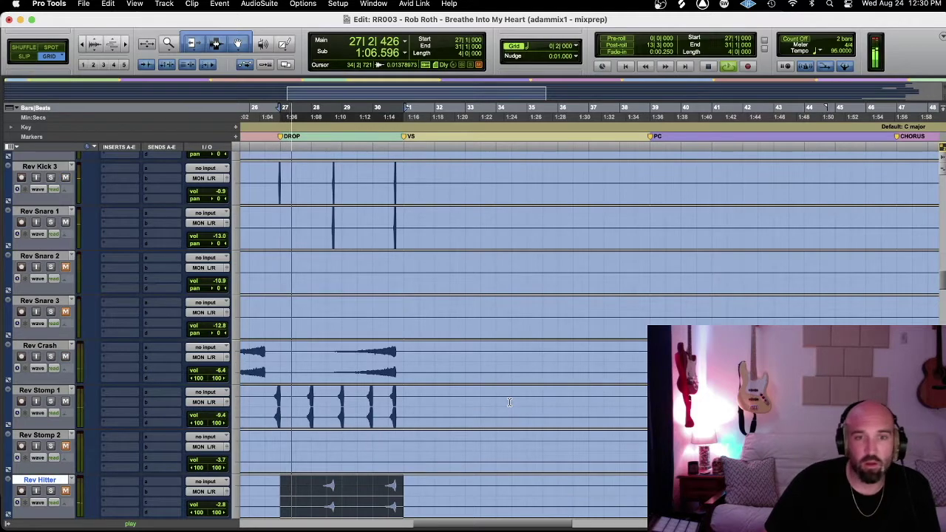
pyautogui.scroll(-2, 509, 402)
pyautogui.press('p')
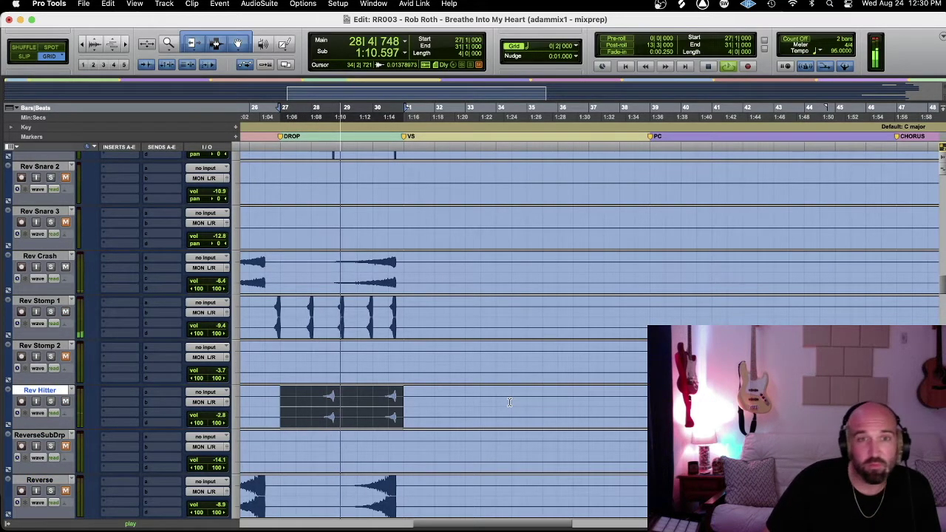
# - Skip the empty ReverseSubDrp, unmute Reverse and Swell, and leave Sweeps muted
pyautogui.press(';')
pyautogui.press(';')
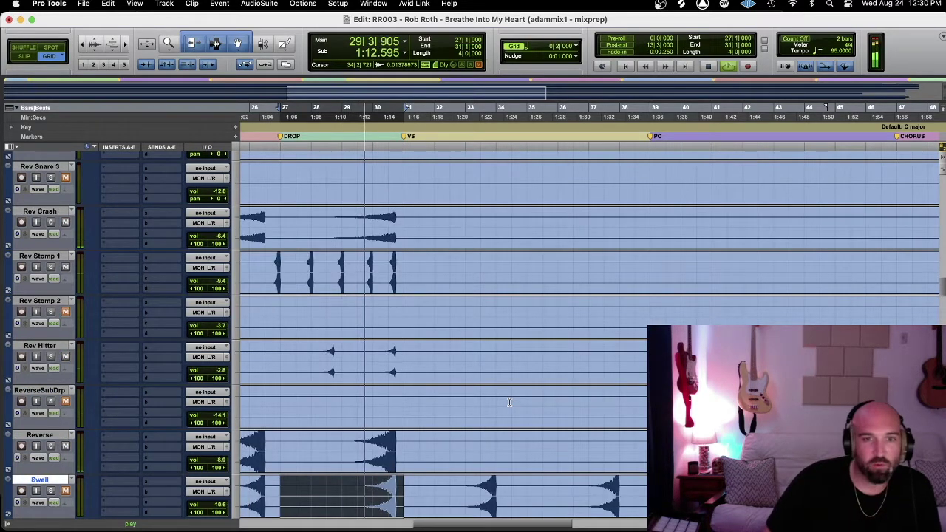
pyautogui.scroll(-1, 509, 402)
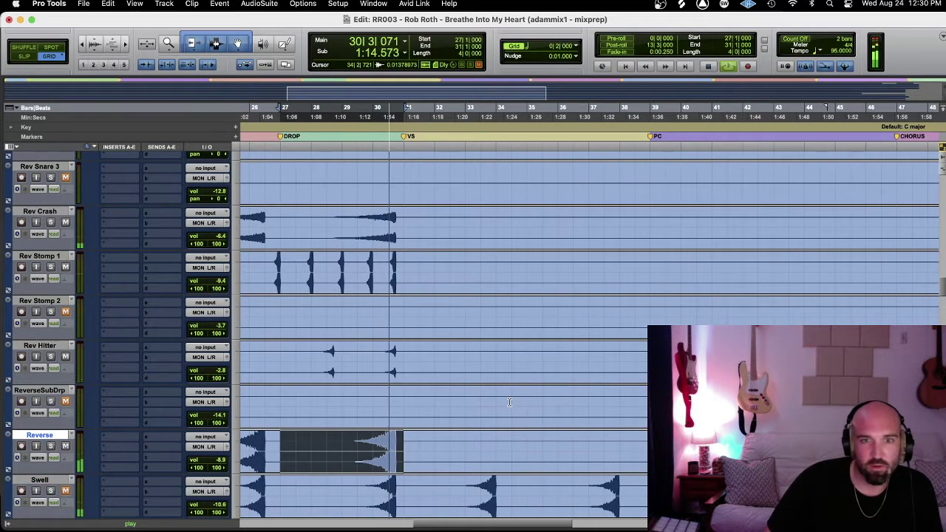
pyautogui.press(';')
pyautogui.press(';')
pyautogui.scroll(-1, 510, 402)
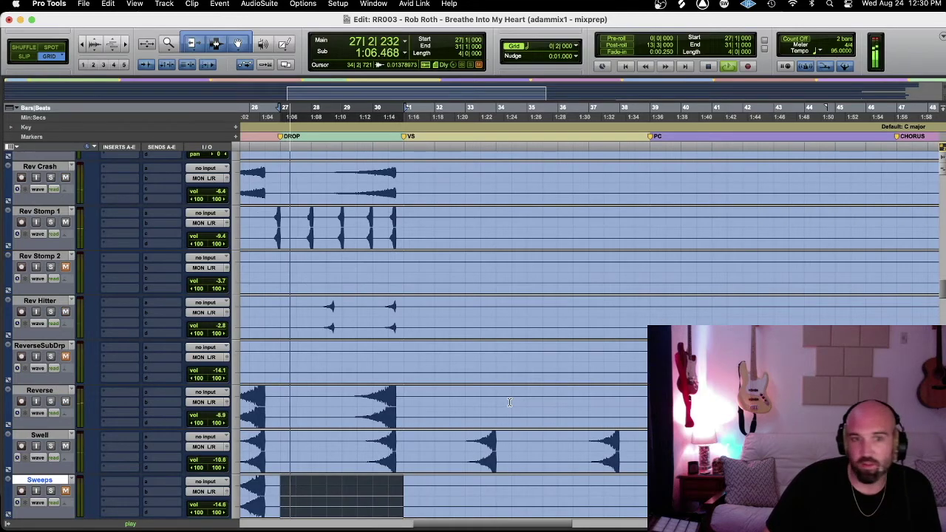
pyautogui.press('p')
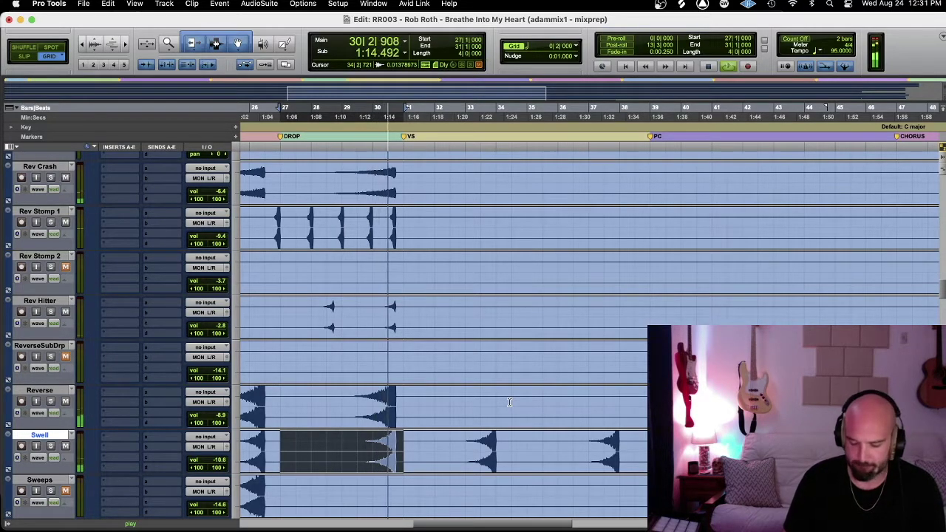
# - Unmute the white noise tracks WhiteNoiseDrp1, WhiteNoiseDrp2, WhiteNoiseDrp3 and WhiteNoiseDrp5 for the drop
pyautogui.press(';')
pyautogui.press(';')
pyautogui.press(';')
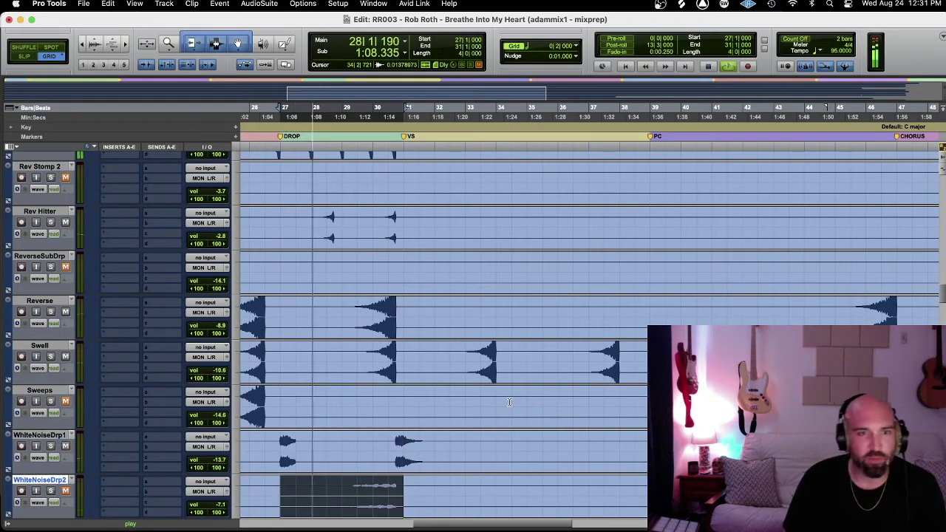
pyautogui.press(';')
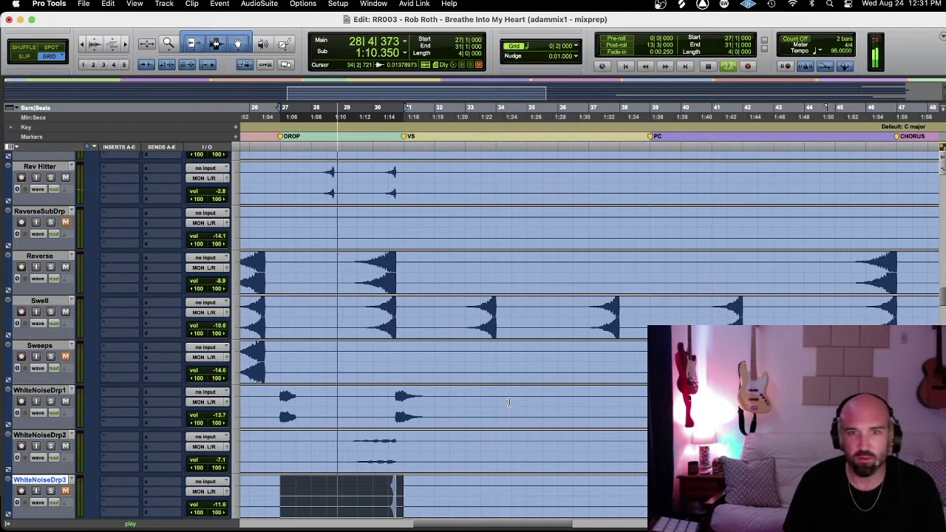
pyautogui.press(';')
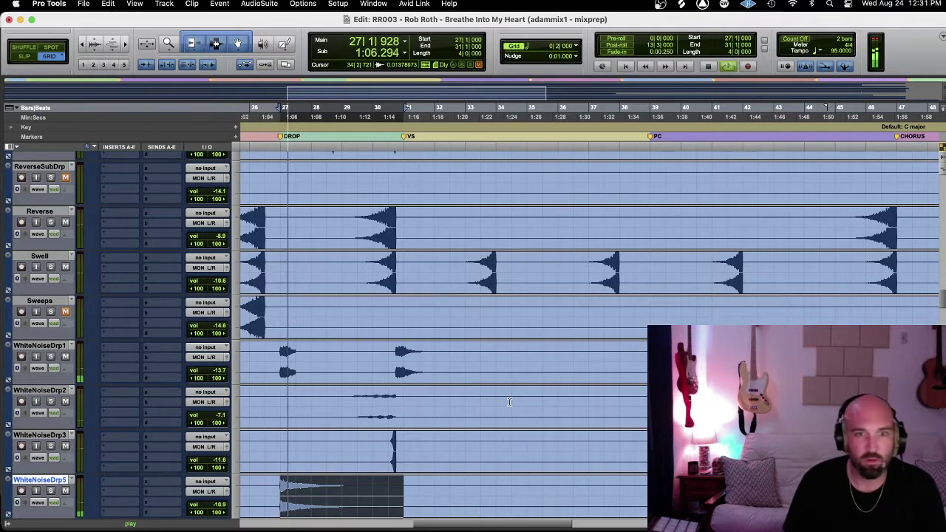
# - Skip the empty WhiteNoiseDrp6 and unmute Moog Bass, JX03 Bass and Bark Cello
pyautogui.press(';')
pyautogui.press(';')
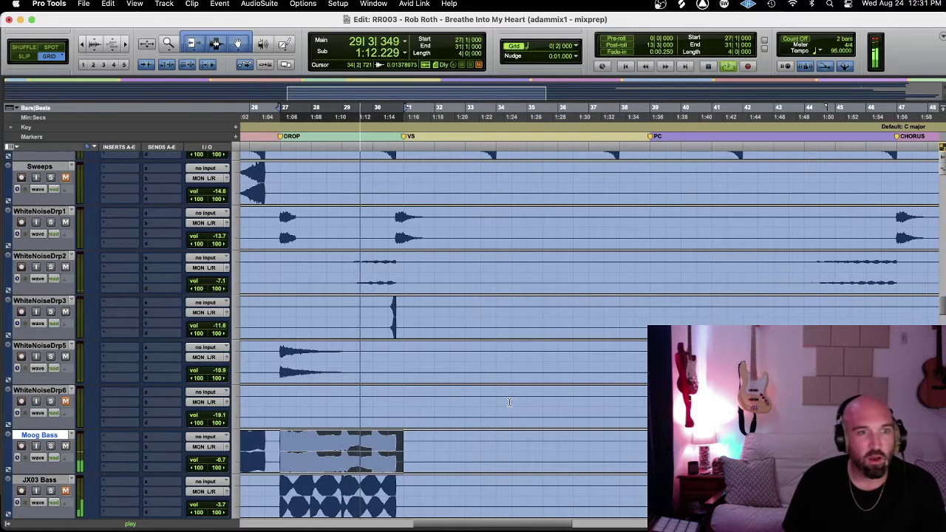
pyautogui.press(';')
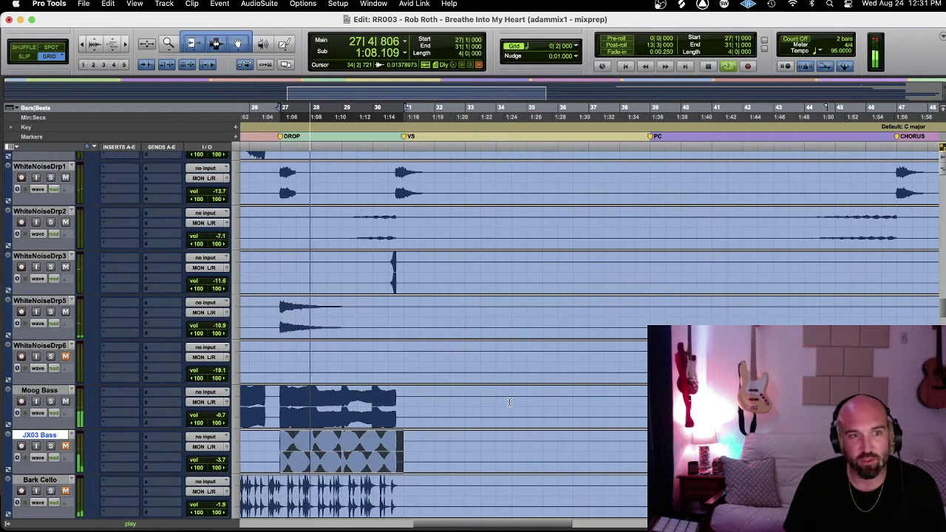
pyautogui.hotkey('shift', 's')
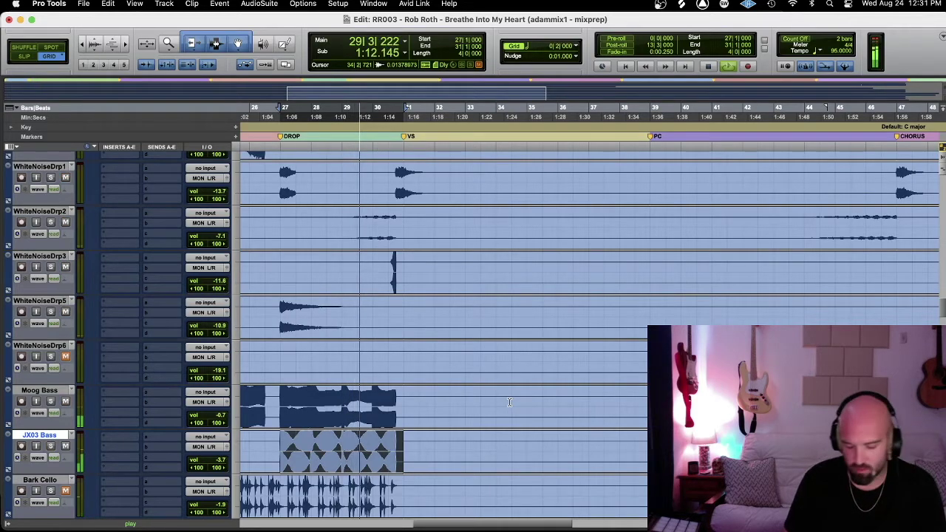
pyautogui.press(';')
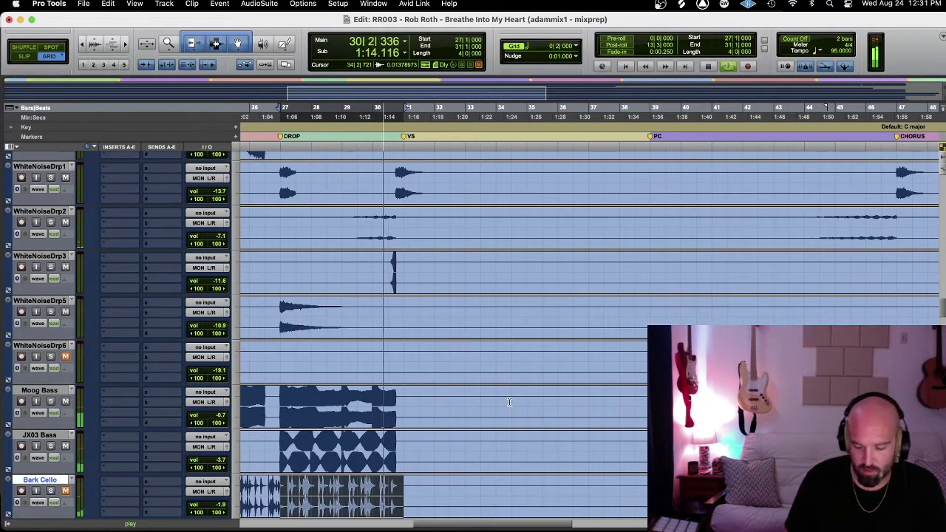
pyautogui.scroll(-5, 509, 402)
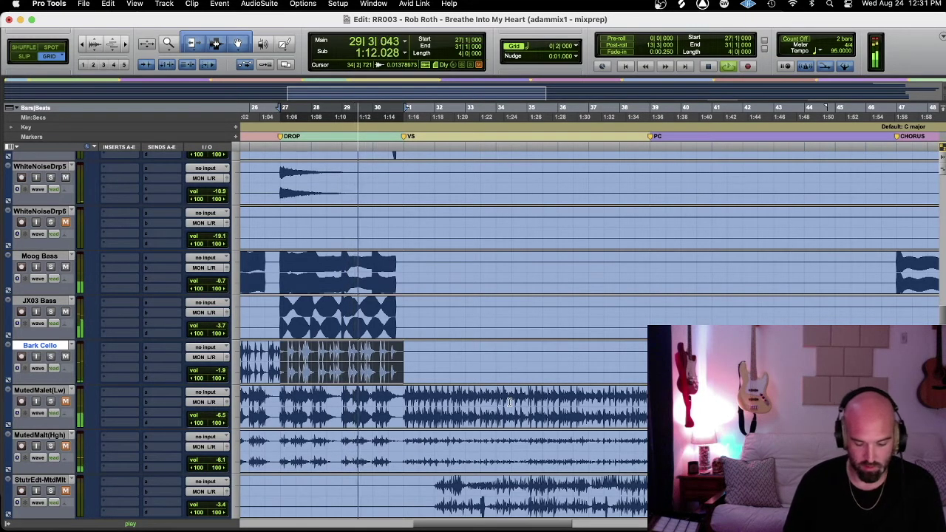
# - Unmute the low and high muted mallets, MutedMalet(Lw) and MutedMalt(Hgh)
pyautogui.press(';')
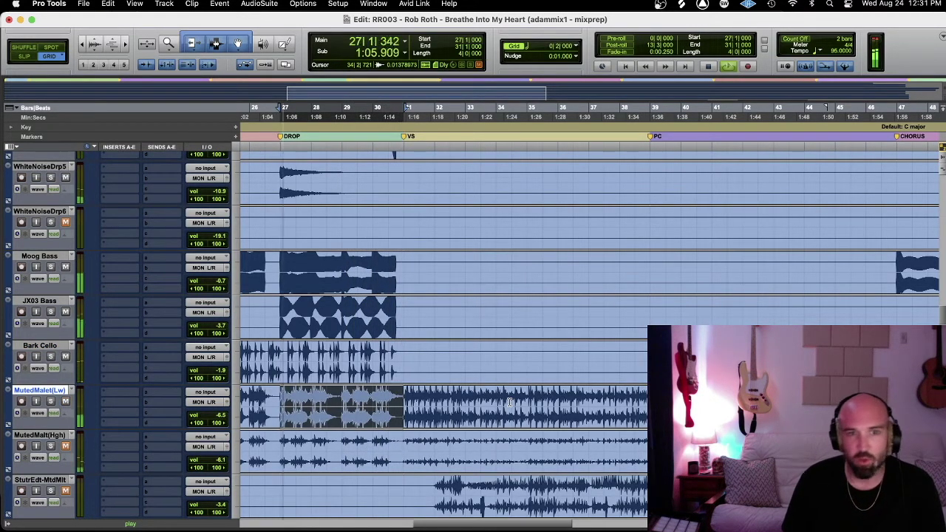
pyautogui.press(';')
pyautogui.press(';')
pyautogui.press('p')
pyautogui.press(';')
pyautogui.press(';')
pyautogui.press(';')
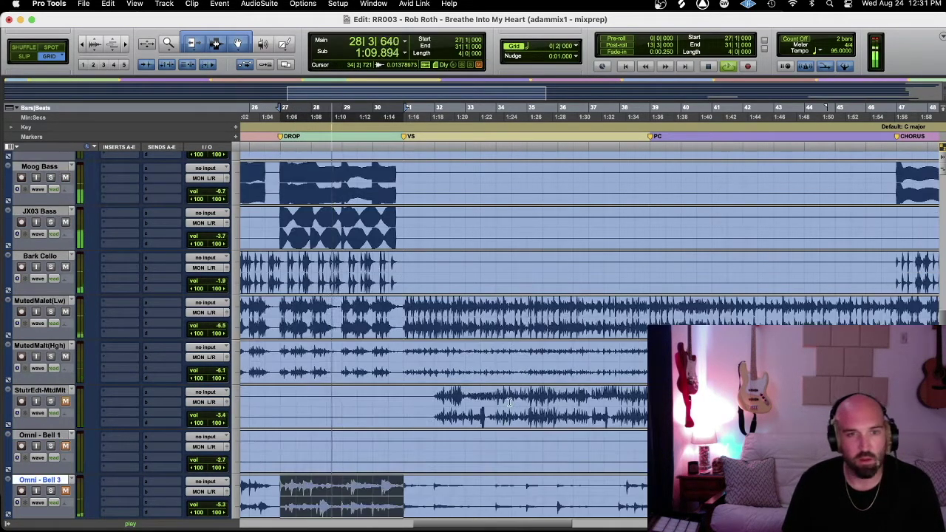
pyautogui.press('p')
pyautogui.press('p')
pyautogui.press('p')
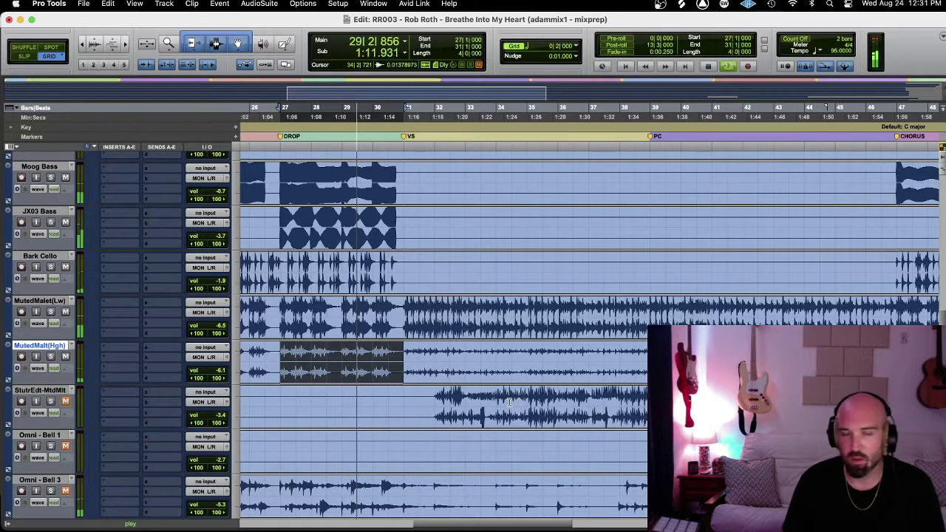
# - Pass over StutrEdt-MtdMlt and Omni - Bell 1, unmute Omni - Bell 3, solo it to hear its drop part, and clear the solo
pyautogui.press(';')
pyautogui.press(';')
pyautogui.press(';')
pyautogui.press(';')
pyautogui.press(';')
pyautogui.press('p')
pyautogui.press('p')
pyautogui.press('p')
pyautogui.press(';')
pyautogui.press(';')
pyautogui.press(';')
pyautogui.press(';')
pyautogui.press('p')
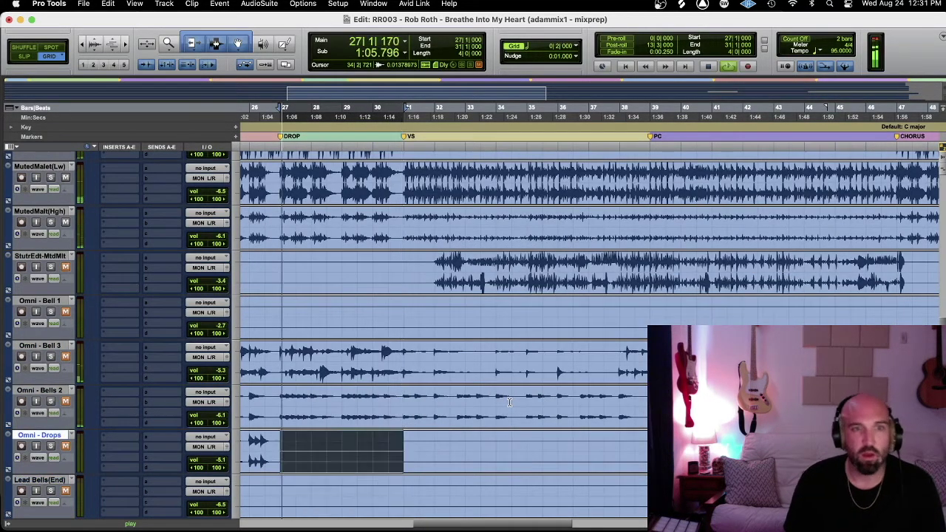
pyautogui.press('p')
pyautogui.press('p')
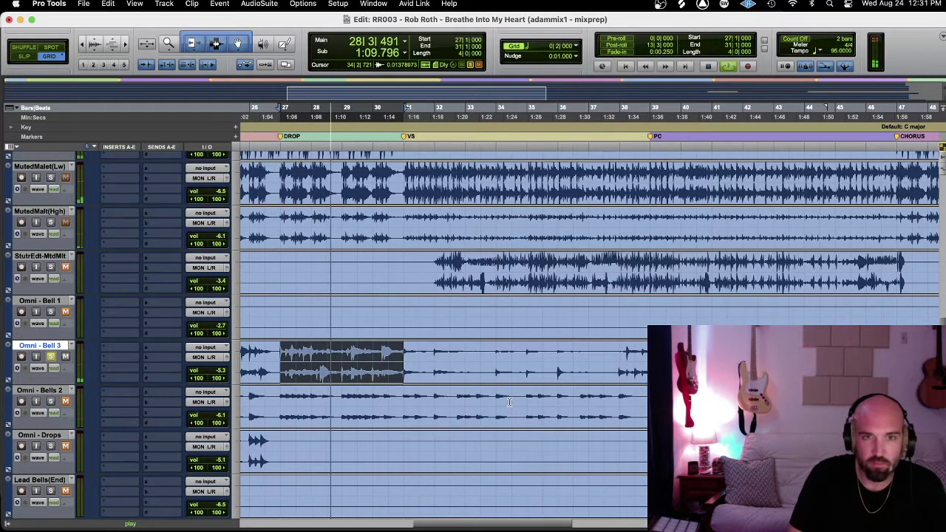
pyautogui.hotkey('shift', 's')
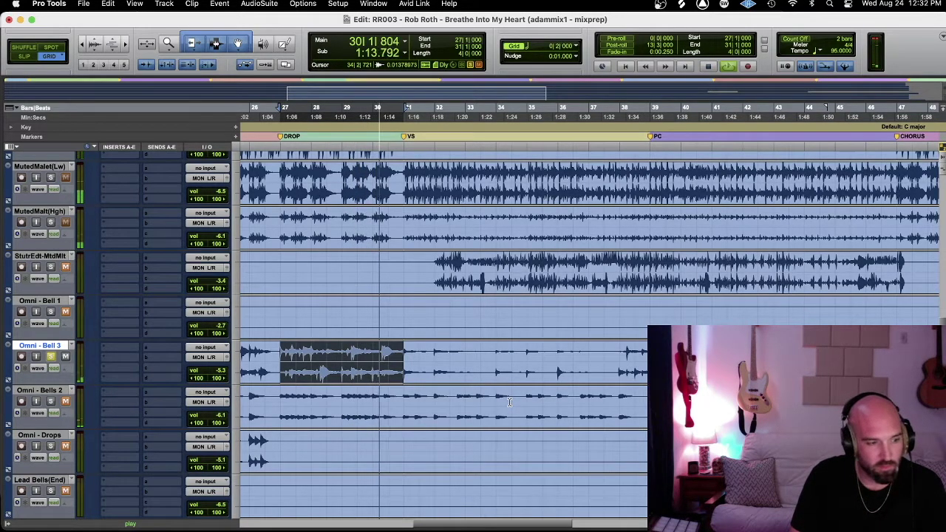
pyautogui.hotkey('shift', 's')
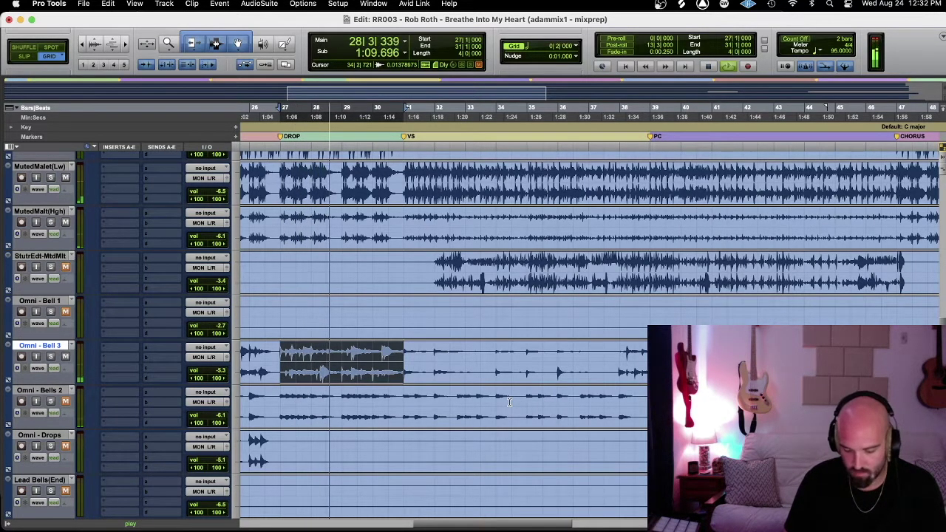
# - Unmute Omni - Bells 2 and Omni - Lead 1, skipping Omni - Drops and Lead Bells(End)
pyautogui.press(';')
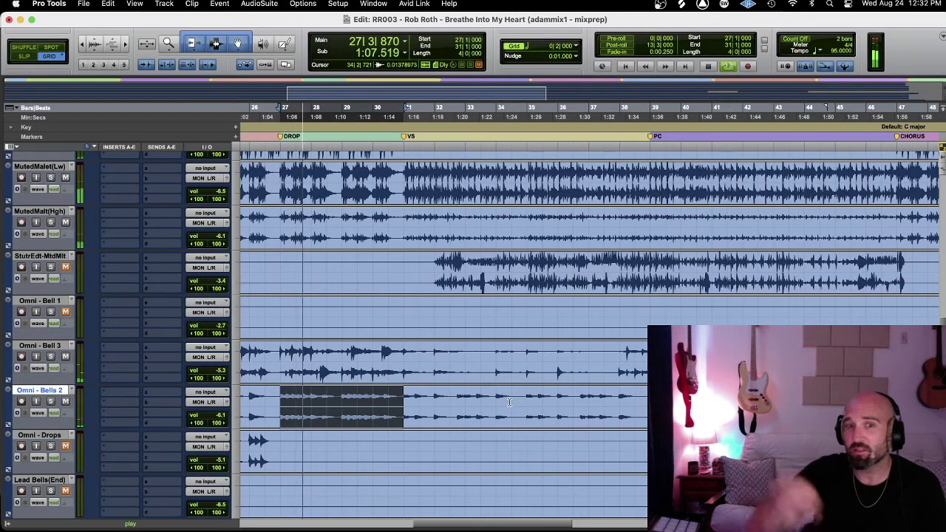
pyautogui.press(';')
pyautogui.press(';')
pyautogui.press(';')
pyautogui.press(';')
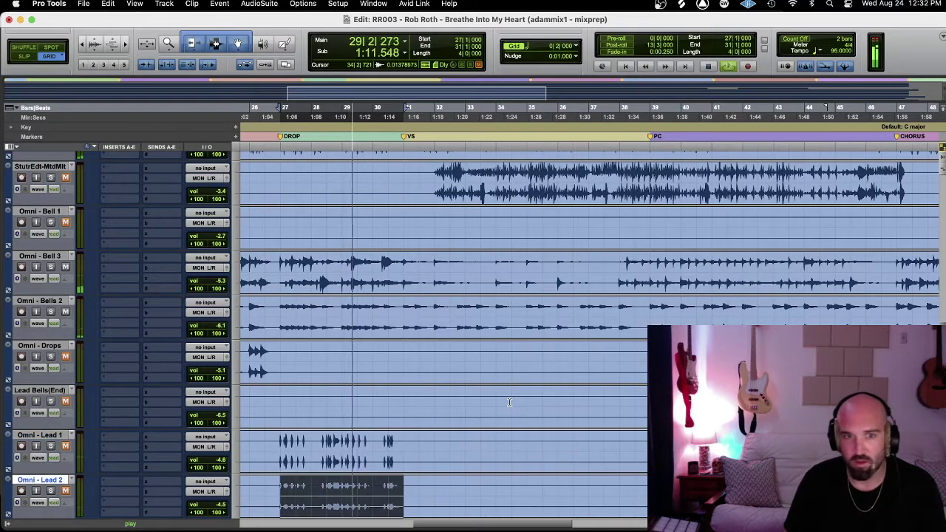
# - Return to Omni - Lead 1 to listen to its part, and unmute Omni - Lead 2 and Omni - Lead 3
pyautogui.press(';')
pyautogui.press(';')
pyautogui.press('p')
pyautogui.press('p')
pyautogui.press('p')
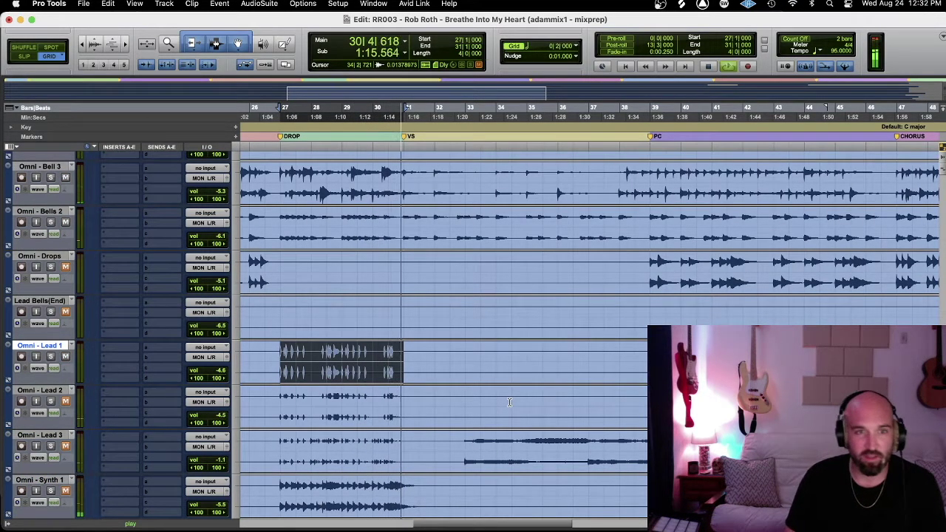
pyautogui.hotkey('shift', 's')
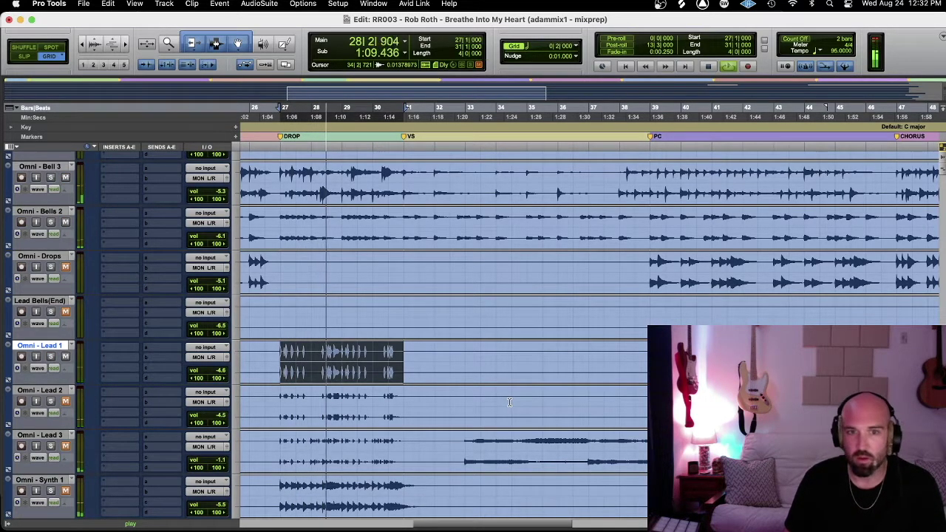
pyautogui.press(';')
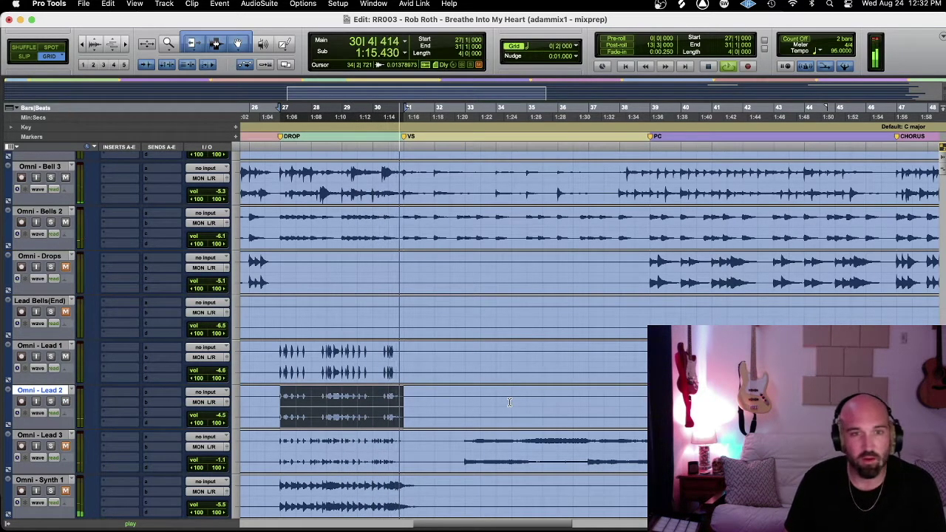
pyautogui.press(';')
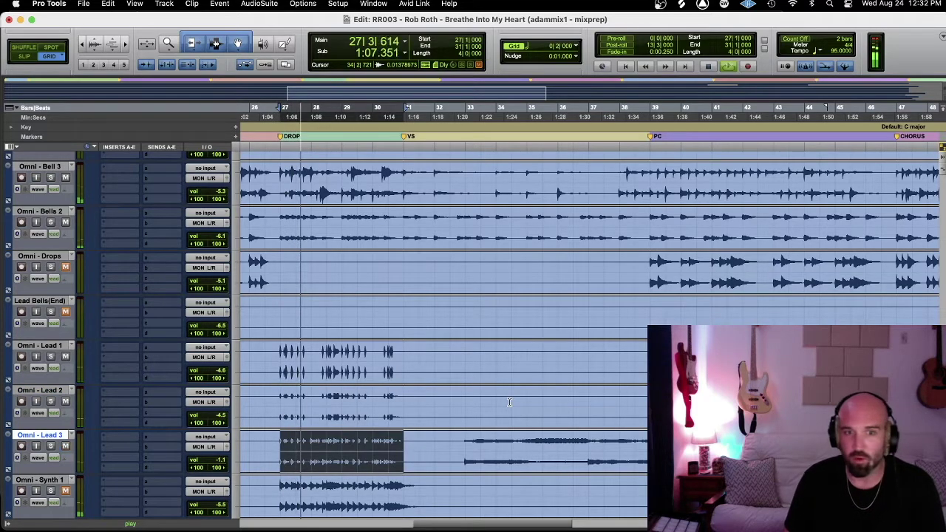
pyautogui.press(';')
pyautogui.press('p')
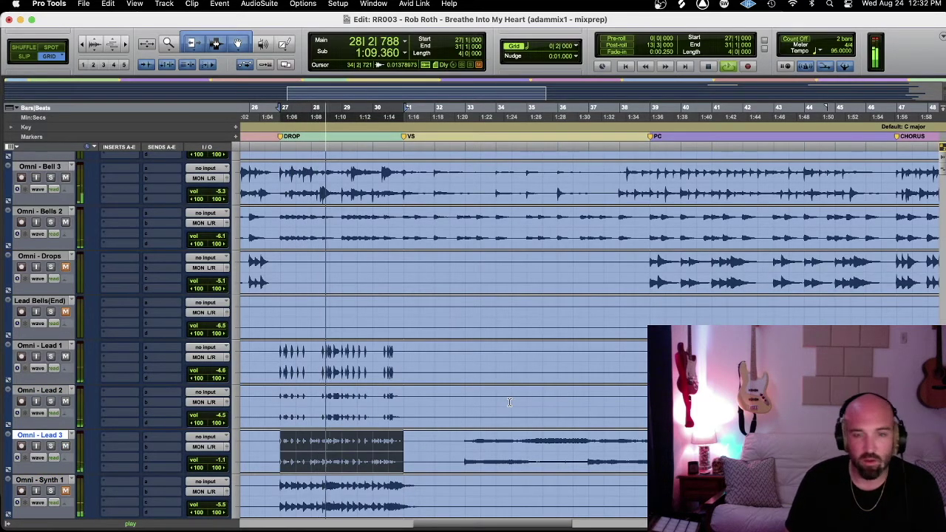
# - Unmute Omni - Synth 1 and Omni - Synth 2, and continue past Omni - Synth 3 to Ending Synth 1
pyautogui.press(';')
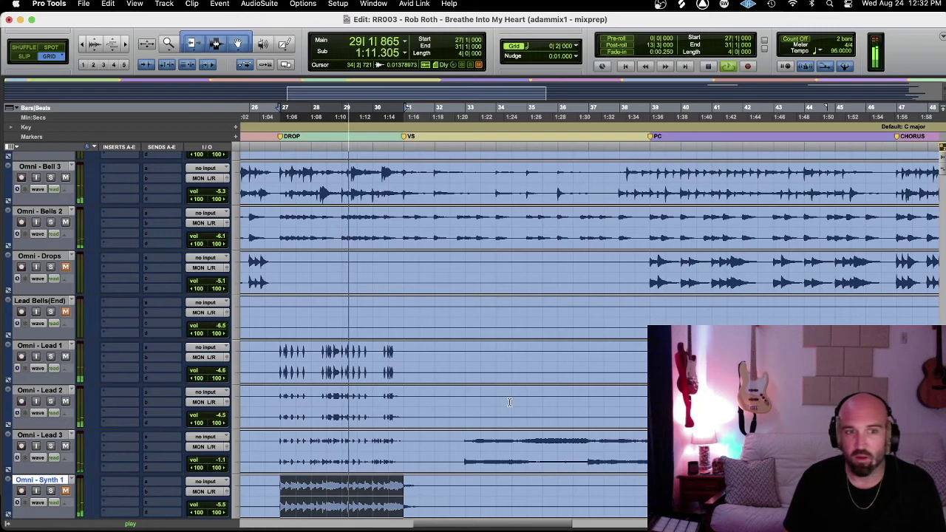
pyautogui.press(';')
pyautogui.press(';')
pyautogui.press('p')
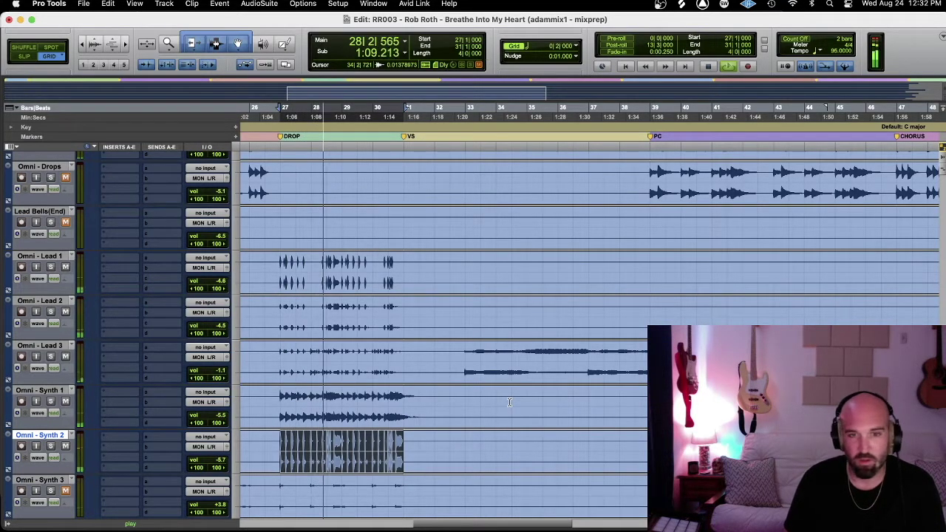
pyautogui.press(';')
pyautogui.press(';')
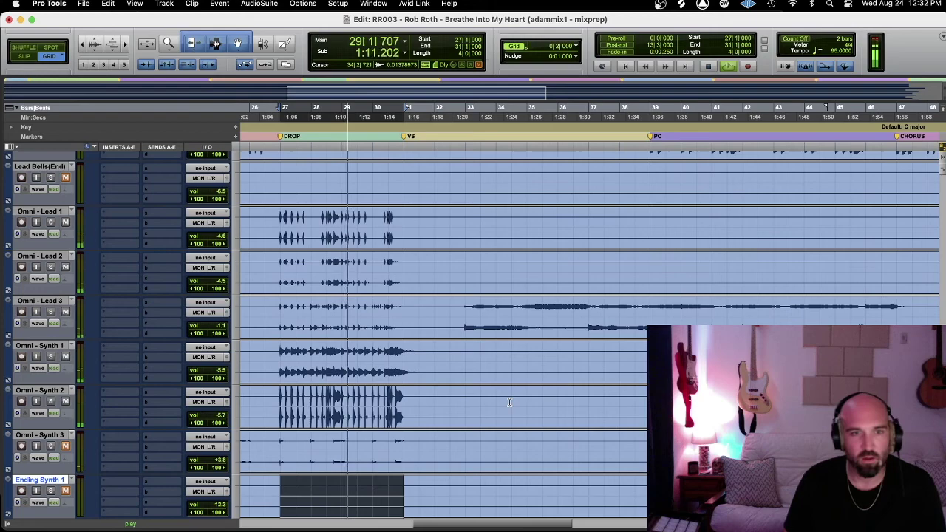
# - Return to Omni - Synth 3, unmute it, solo it to hear its drop part, and clear the solo
pyautogui.press('p')
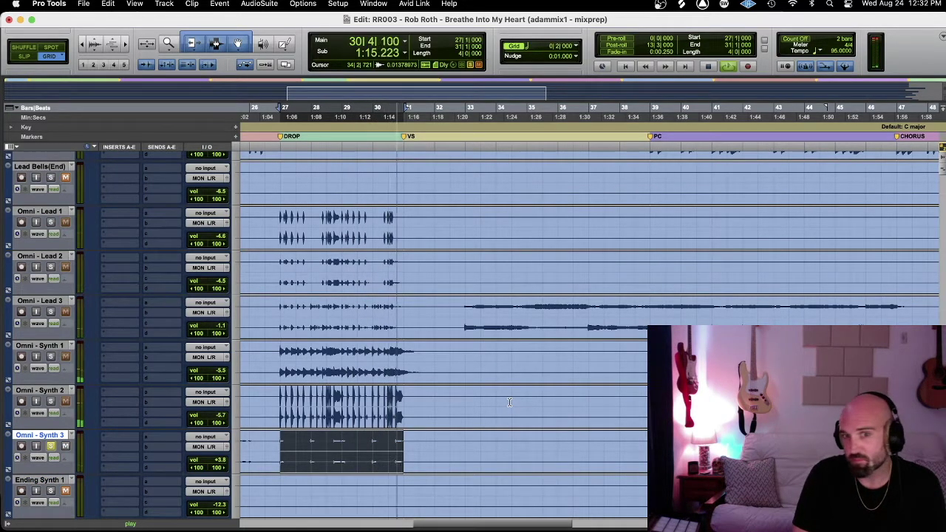
pyautogui.press(';')
pyautogui.press(';')
pyautogui.press(';')
pyautogui.press(';')
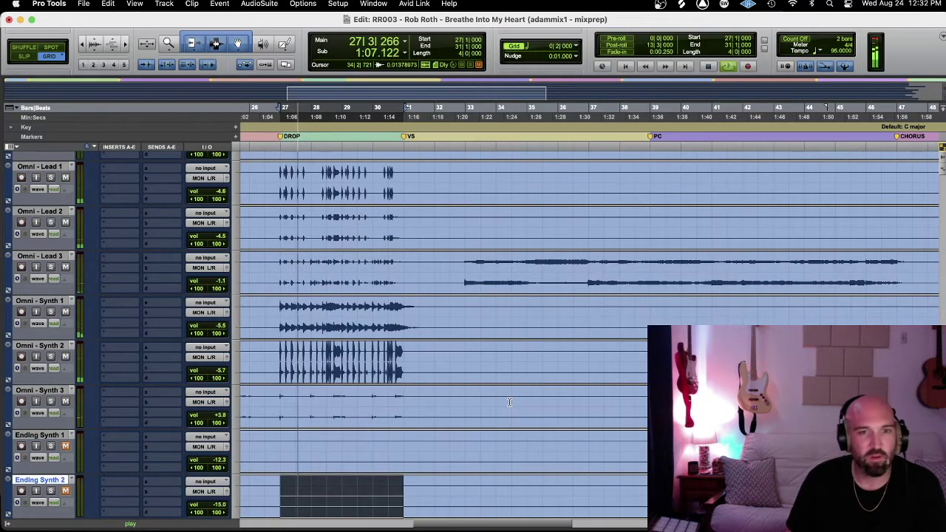
# - Skip the Ending Synths, Sine Synth and Omn-AnlgSynth, and unmute Omni - Wobb for the drop
pyautogui.press(';')
pyautogui.press(';')
pyautogui.press(';')
pyautogui.press(';')
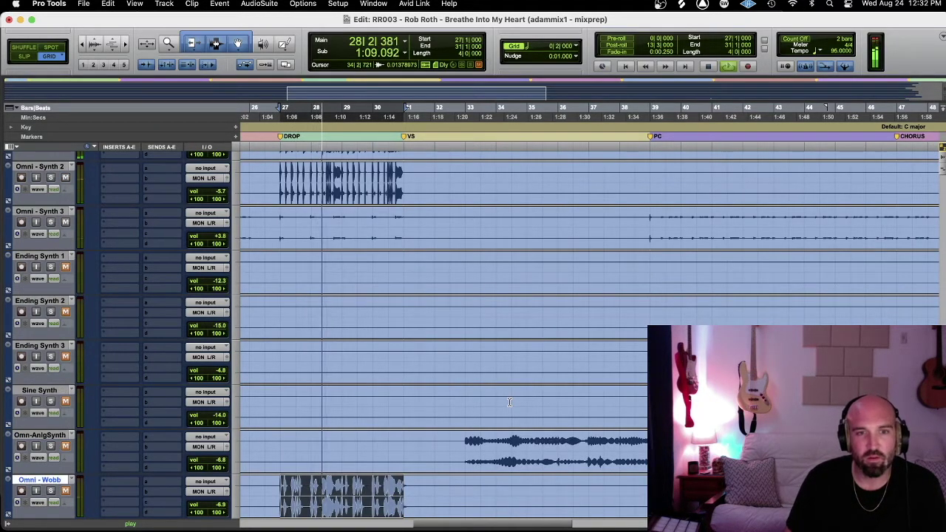
pyautogui.press('p')
pyautogui.press('p')
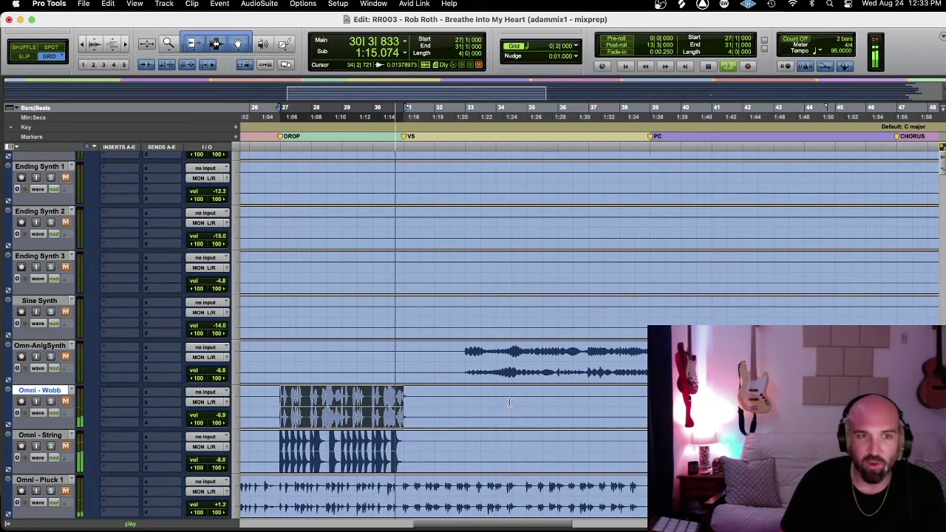
pyautogui.hotkey('shift', 's')
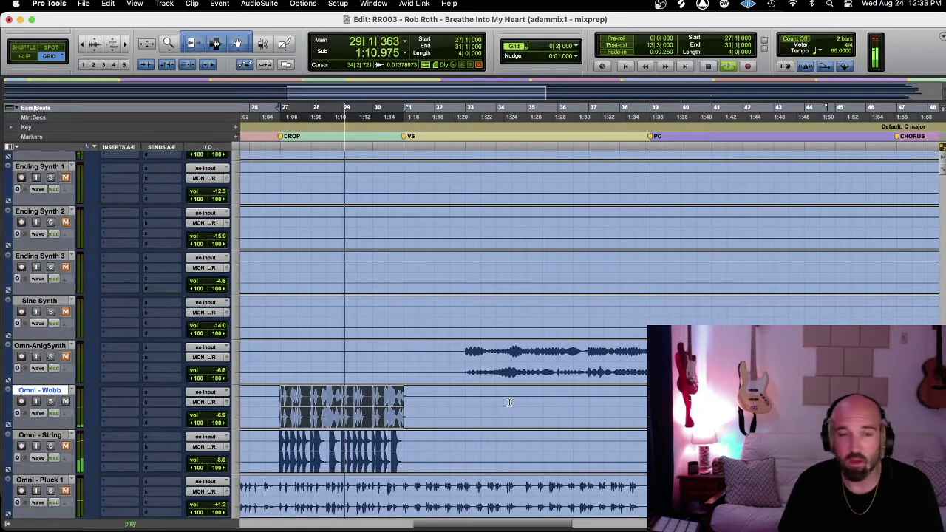
# - Unmute Omni - String and Omni - Pluck 2, soloing Omni - Pluck 1 and Omni - Pluck 2 to hear their drop parts
pyautogui.press(';')
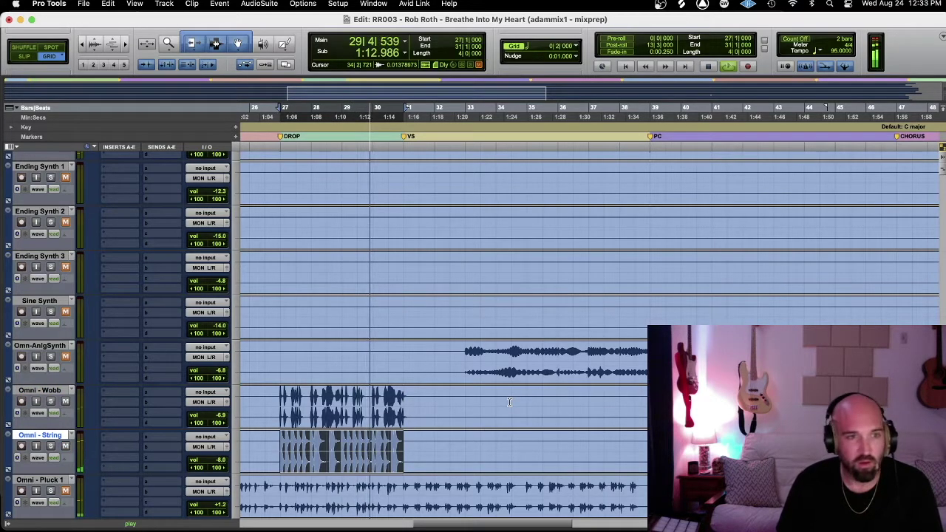
pyautogui.hotkey('shift', 's')
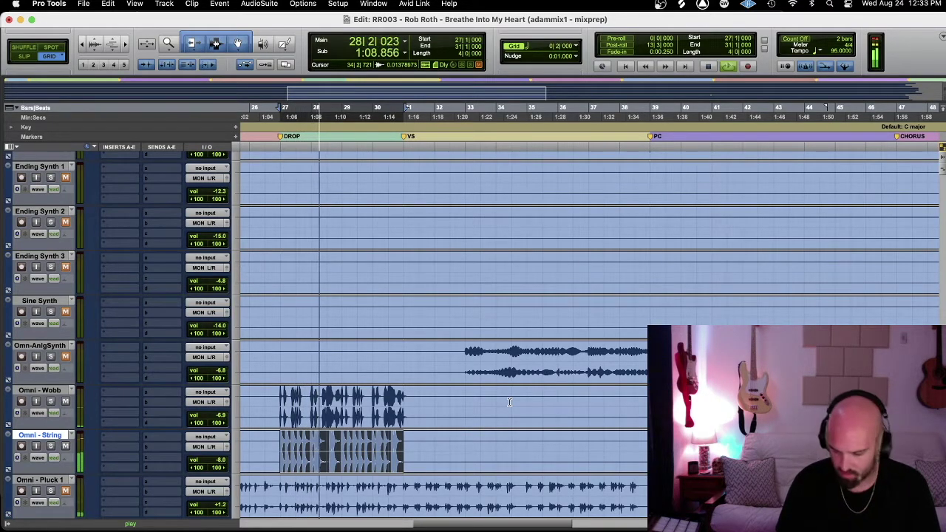
pyautogui.press(';')
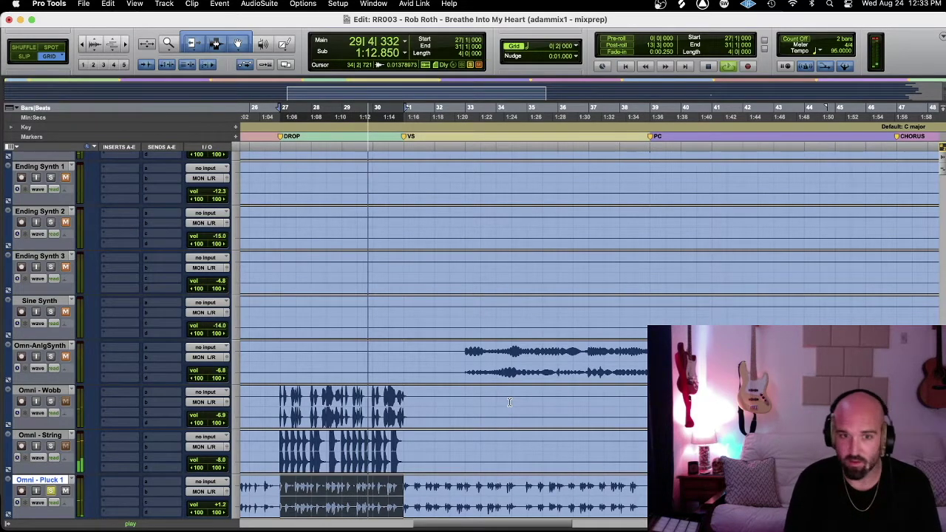
pyautogui.press(';')
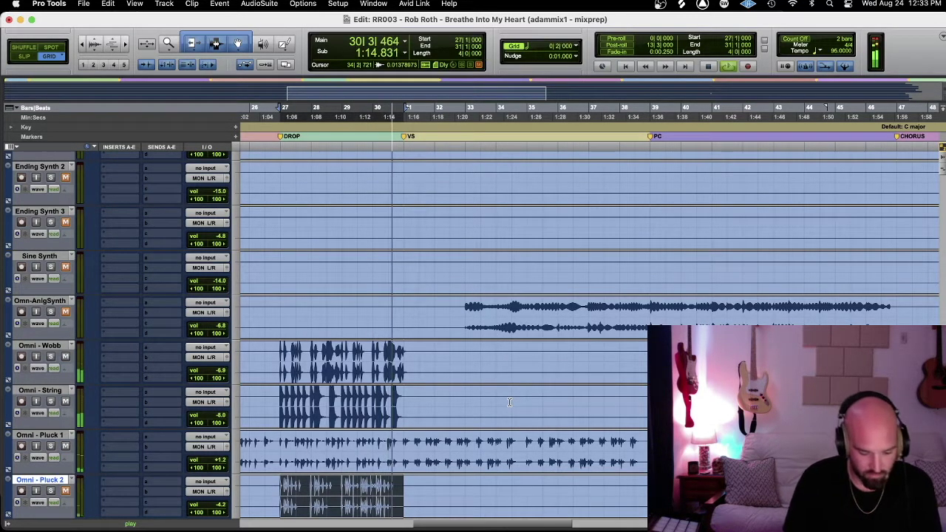
pyautogui.hotkey('shift', 's')
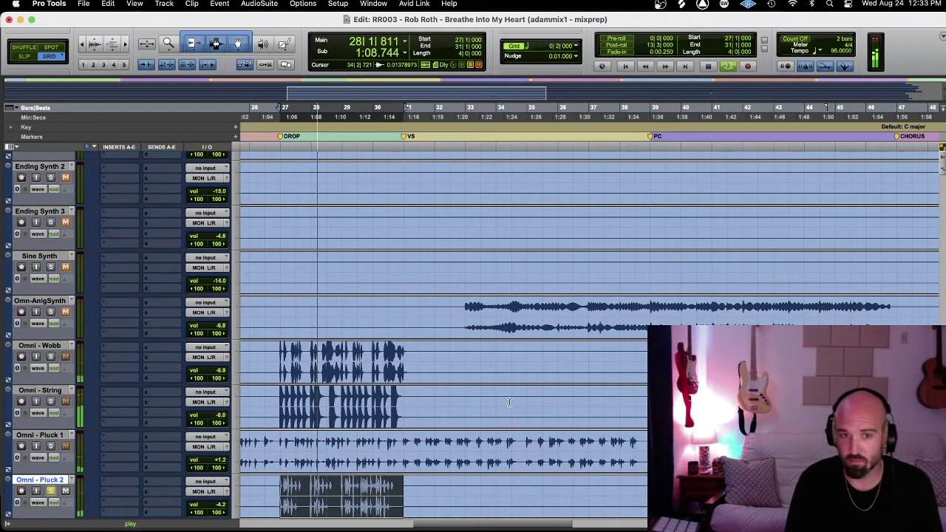
# - Clear the solo, pass over Omni - Pluck 3 and Omni - Pluck 4, and unmute Omni - Pluck 5
pyautogui.press(';')
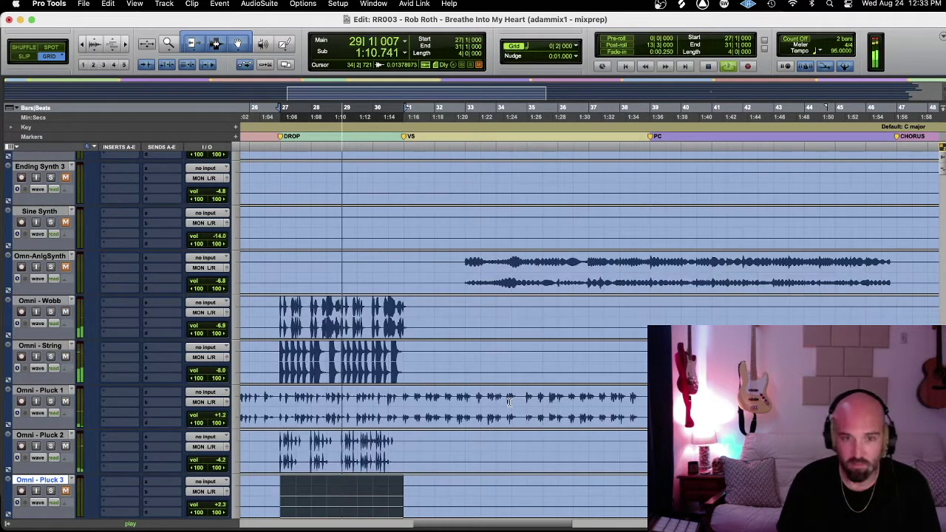
pyautogui.press(';')
pyautogui.press(';')
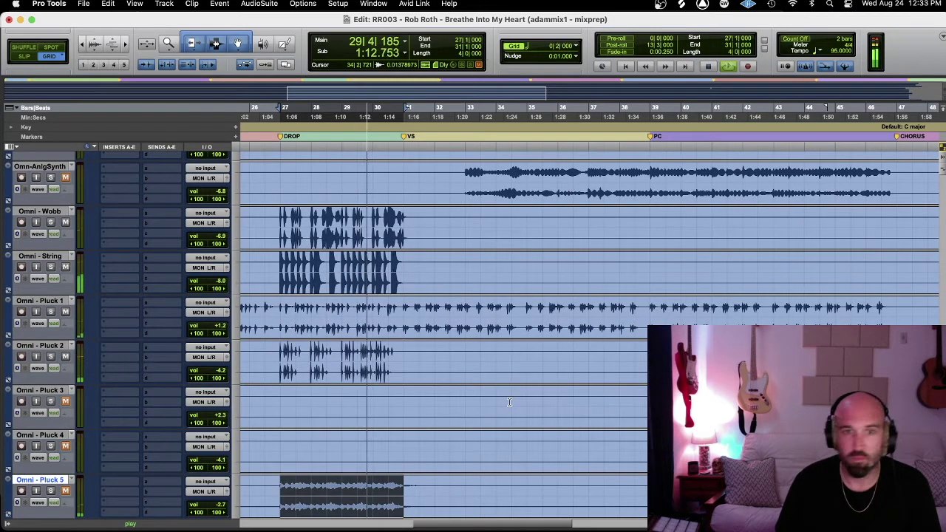
pyautogui.press(';')
pyautogui.press('p')
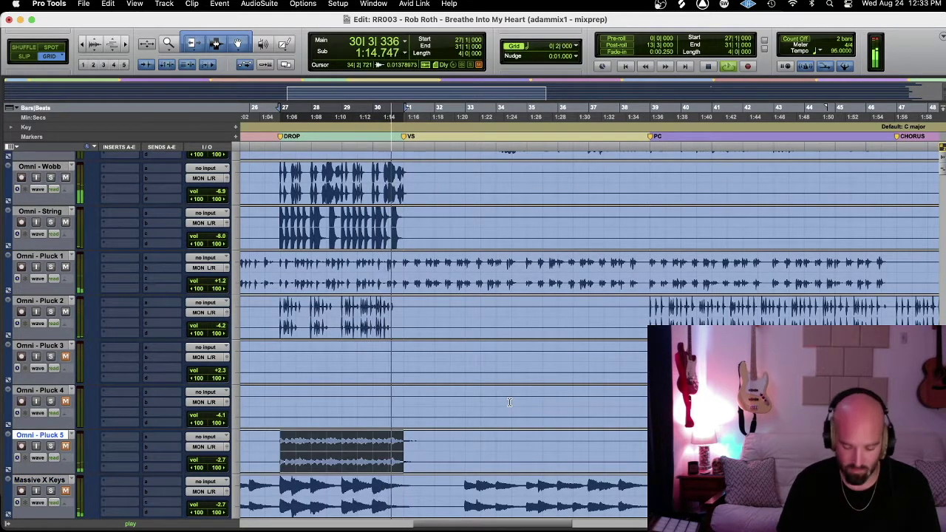
pyautogui.hotkey('shift', 's')
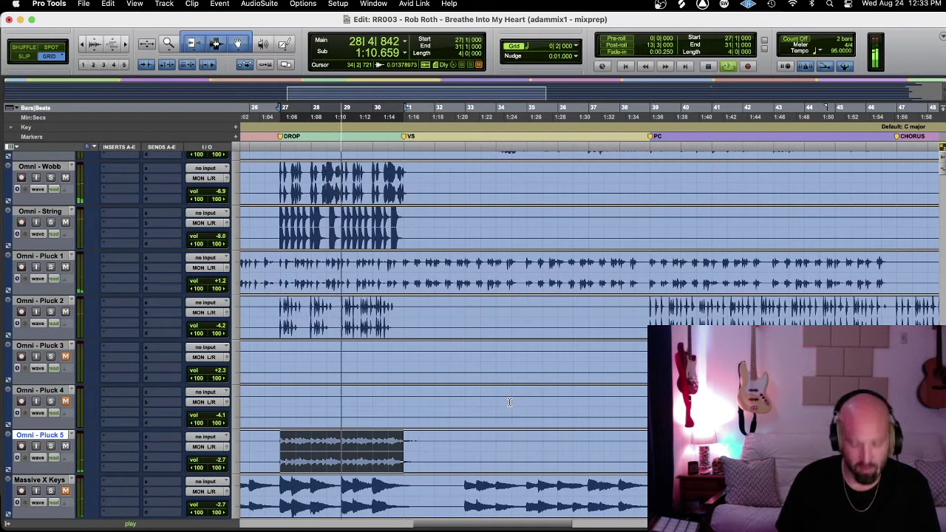
# - Unmute Massive X Keys, Jup 8 Keys 1 and Jup 8 Keys 2, soloing Jup 8 Keys 2 to hear its part
pyautogui.press(';')
pyautogui.press(';')
pyautogui.press(';')
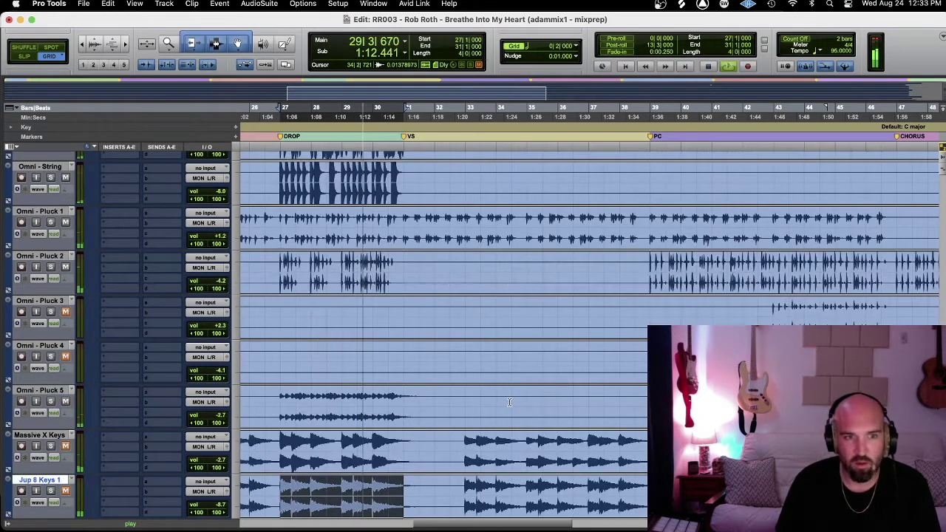
pyautogui.press('p')
pyautogui.press('p')
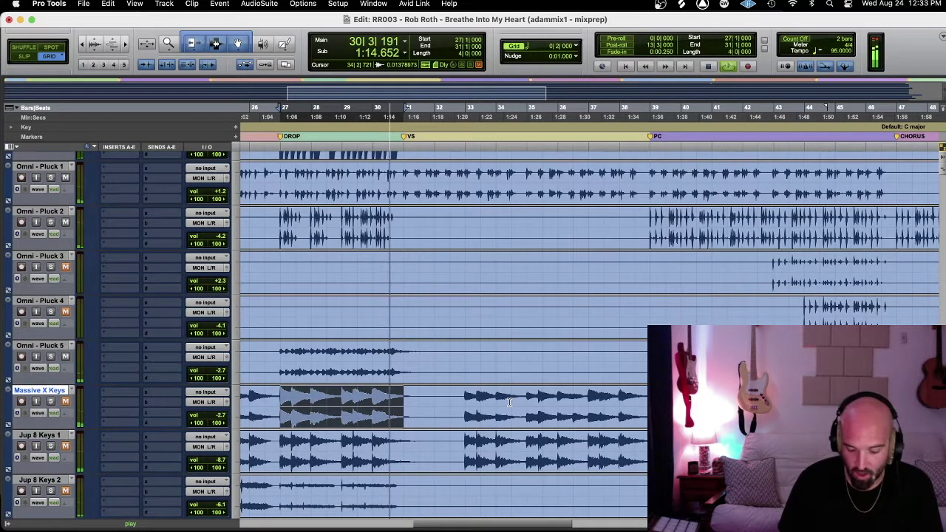
pyautogui.press(';')
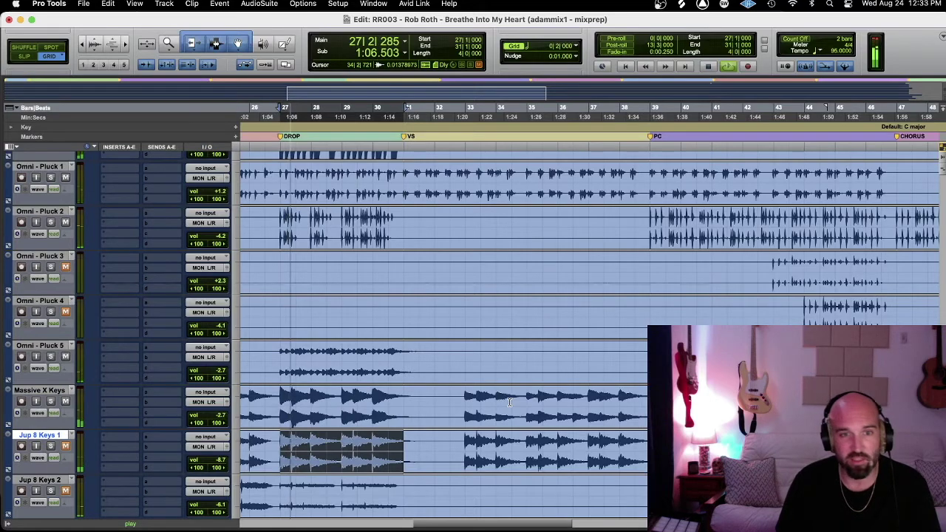
pyautogui.press(';')
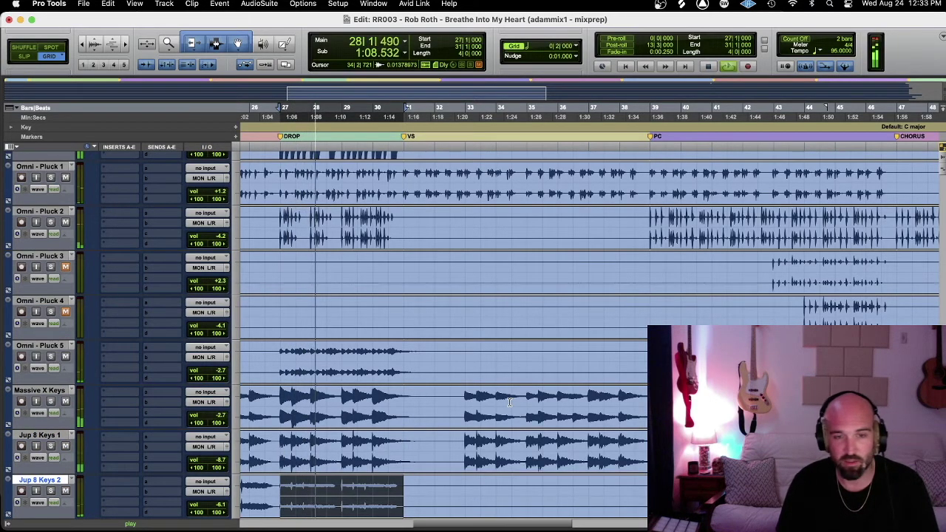
pyautogui.hotkey('shift', 's')
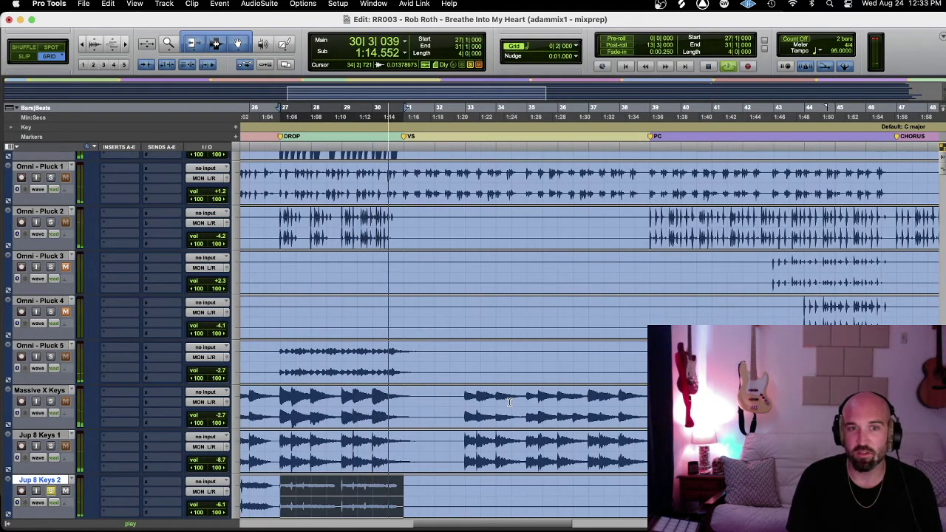
# - Clear the solo on Jup 8 Keys 2, skip VerbPiano(Hgh), and unmute VerbPiano(Low)
pyautogui.press(';')
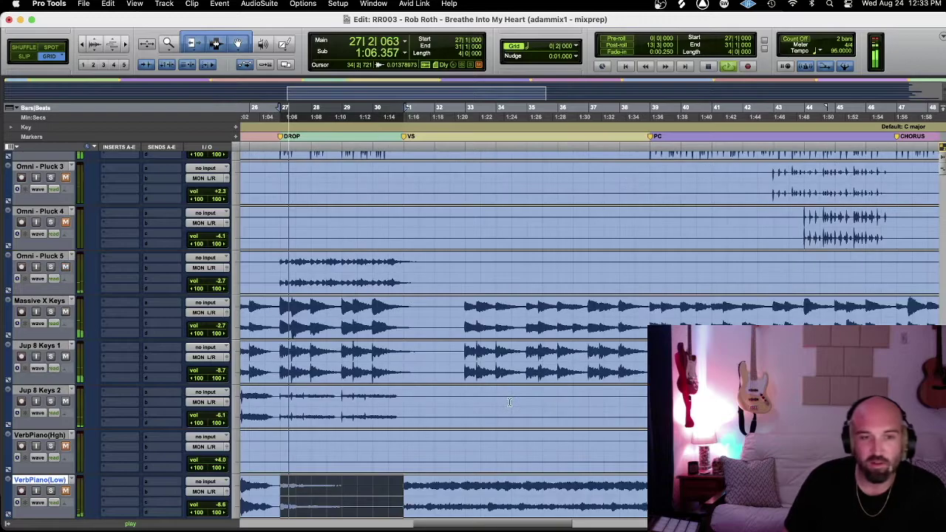
pyautogui.press('p')
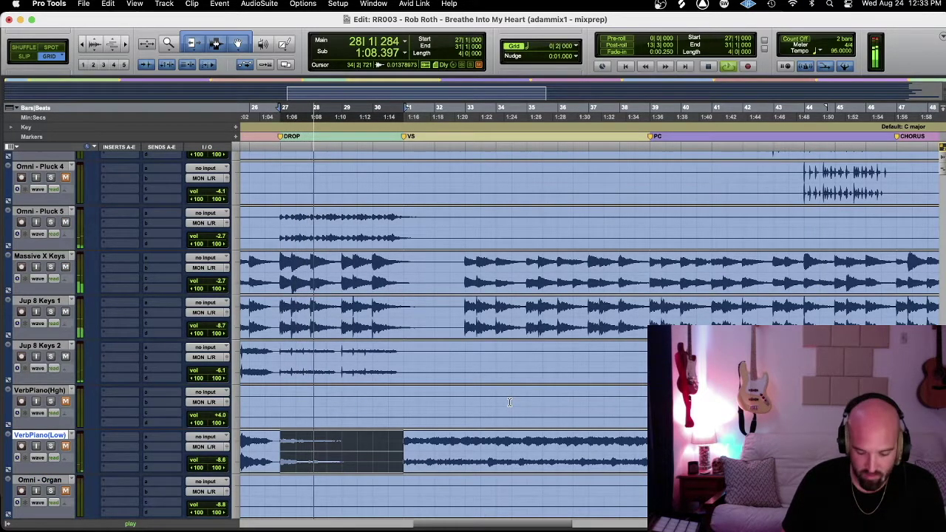
pyautogui.hotkey('shift', 's')
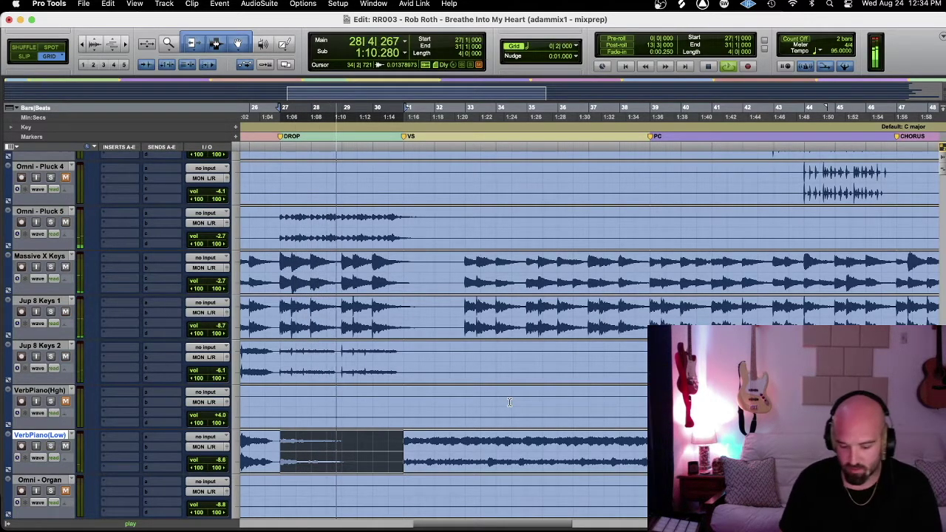
# - Skip Omni - Organ, both OmnsphrBrkd tracks, Werid Texture and FIRE to reach the vocal effect tracks
pyautogui.press(';')
pyautogui.press(';')
pyautogui.press(';')
pyautogui.press(';')
pyautogui.press(';')
pyautogui.press(';')
pyautogui.press(';')
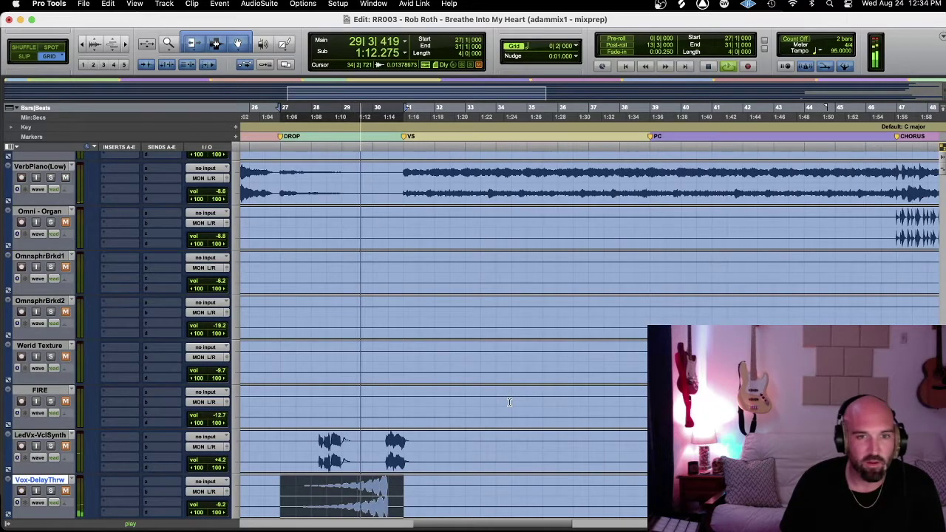
pyautogui.press('p')
pyautogui.press('p')
# - Unmute LedVx-VclSynth and lower its volume to -2.0 dB
pyautogui.press(';')
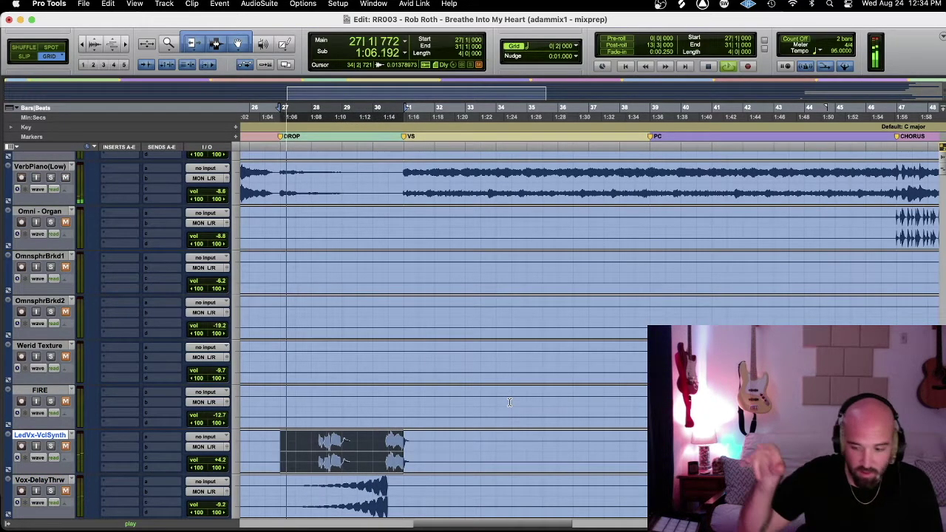
pyautogui.press(';')
pyautogui.press('p')
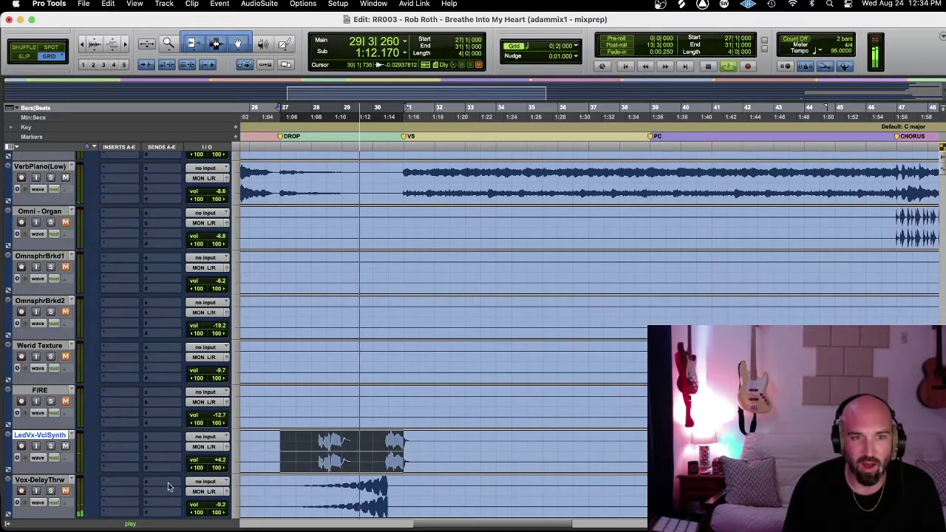
pyautogui.click(223, 462)
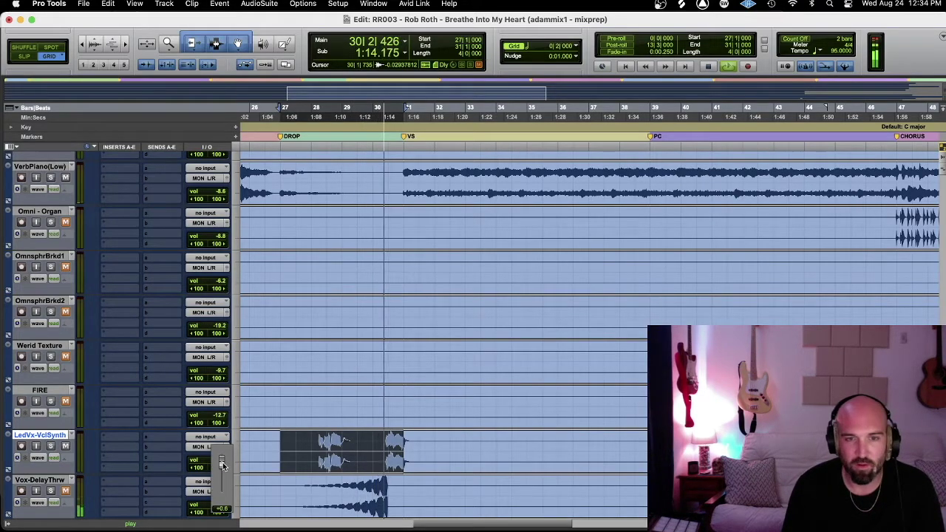
pyautogui.moveTo(223, 464); pyautogui.dragTo(224, 469)
# - Unmute Vox-DelayThrw and Vox -VerbThrow, going back and forth between the two throws to hear them
pyautogui.press(';')
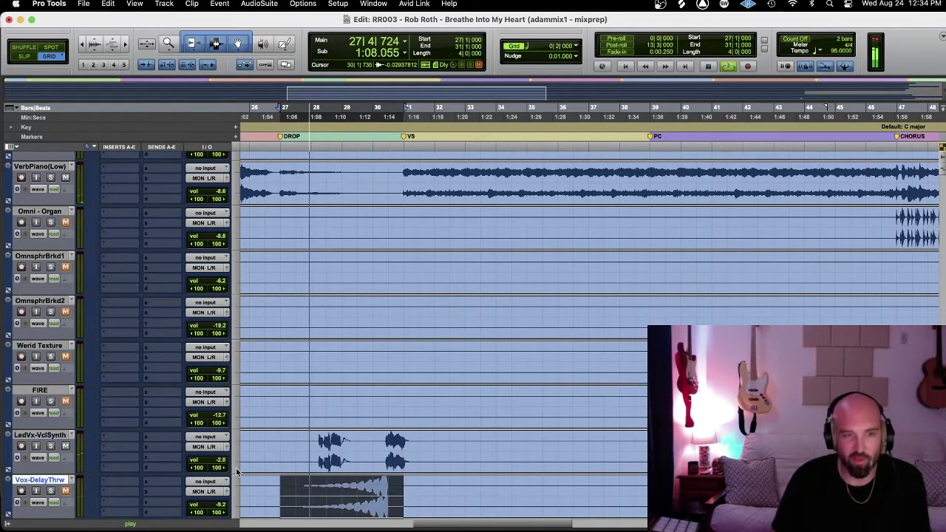
pyautogui.press(';')
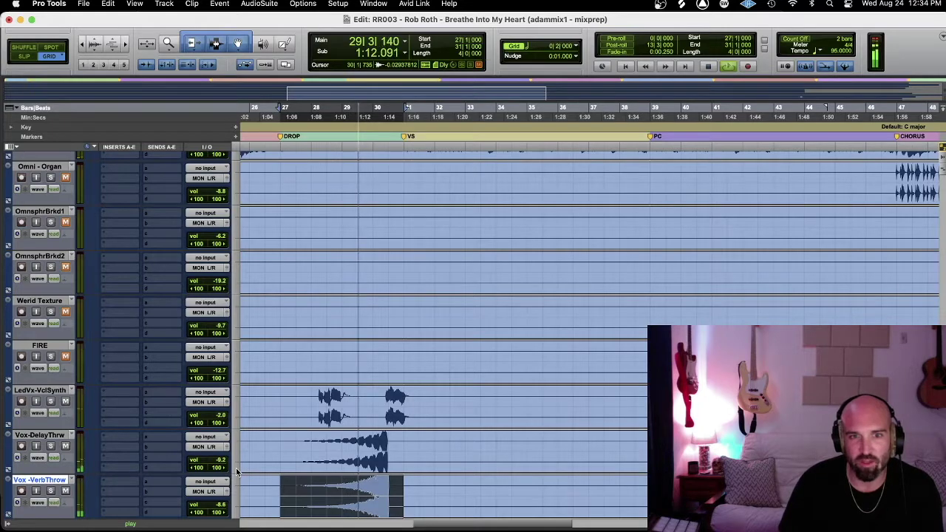
pyautogui.press('p')
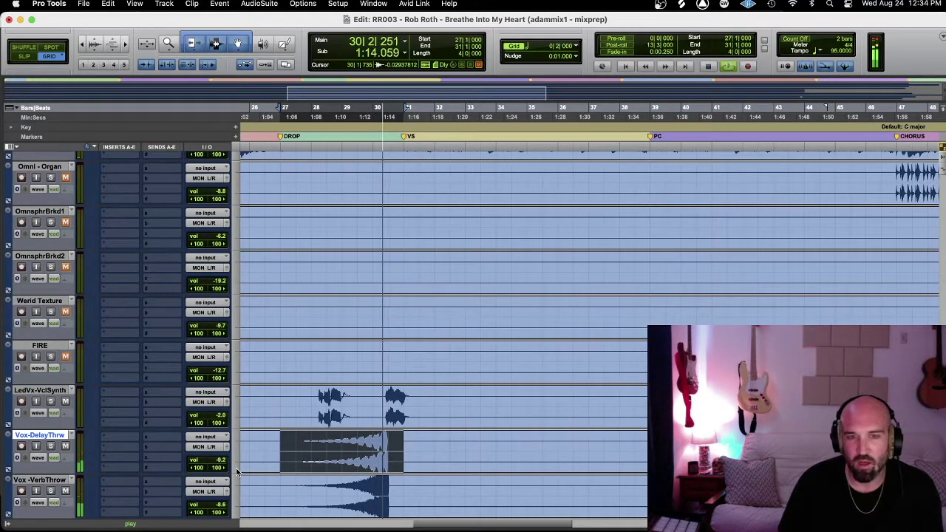
pyautogui.press(';')
pyautogui.press(';')
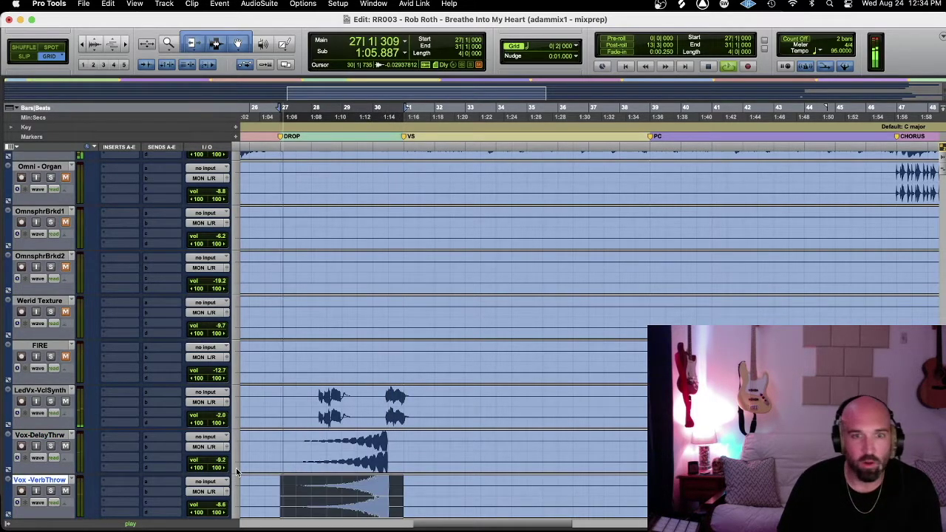
# - Leave Lead Vox 1 muted and unmute Lead Vox 2 for the drop
pyautogui.press(';')
pyautogui.press('p')
pyautogui.press(';')
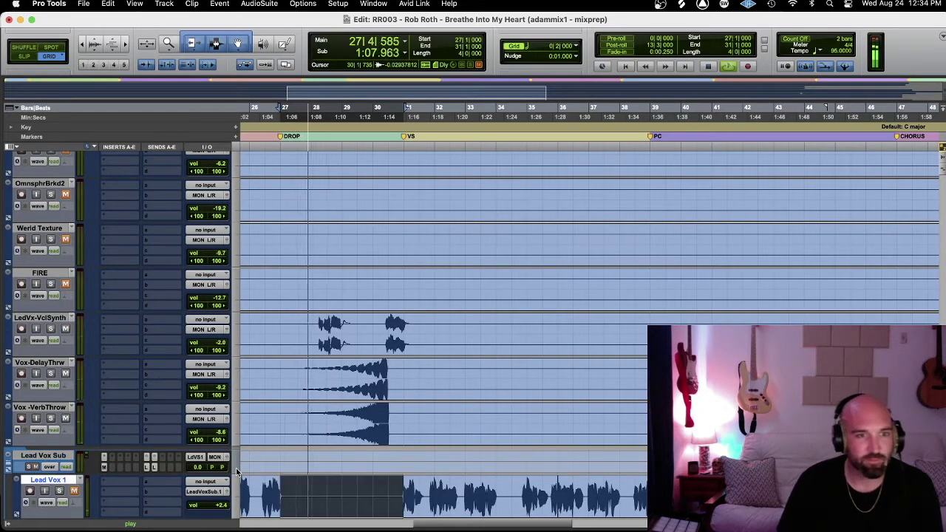
pyautogui.press(';')
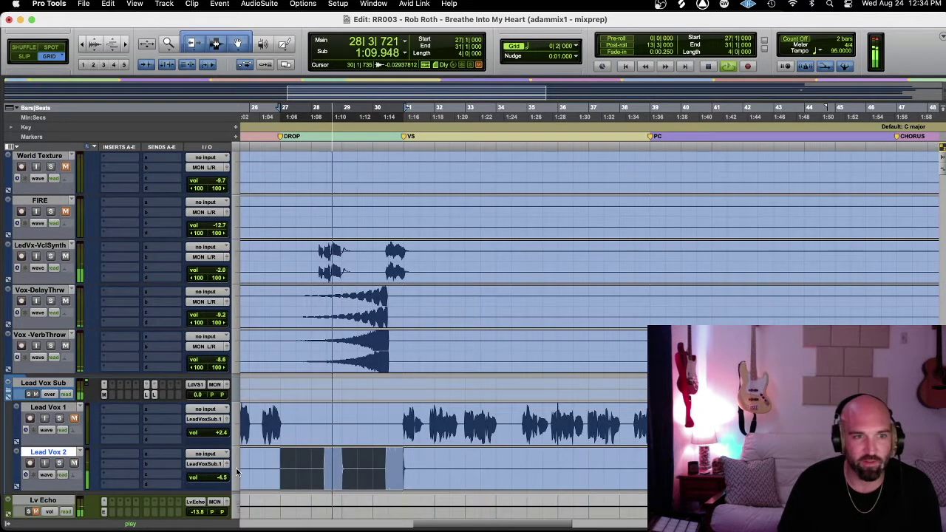
# - Unmute the Lv Echo and Lv Verb returns, and continue past Chopped Lead 1 and the chorus doubles to Vs Bgv Sub
pyautogui.press(';')
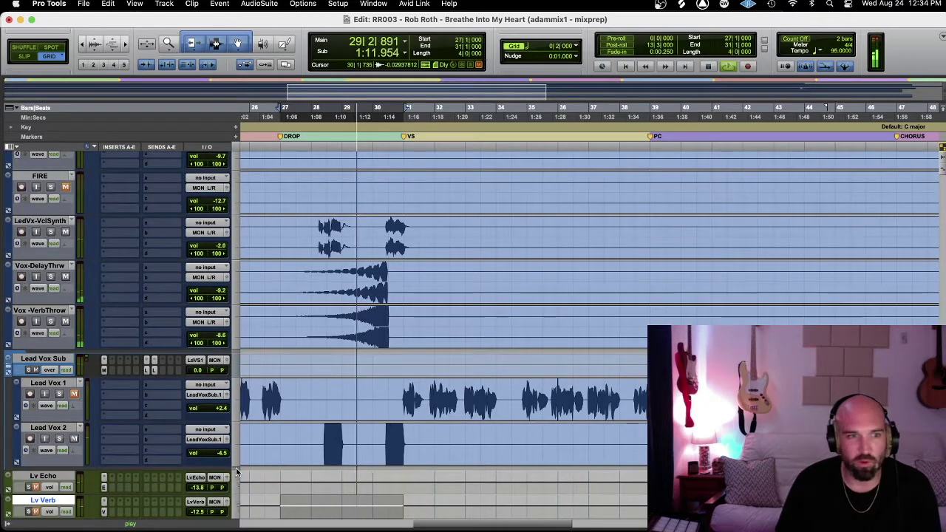
pyautogui.press(';')
pyautogui.press(';')
pyautogui.press(';')
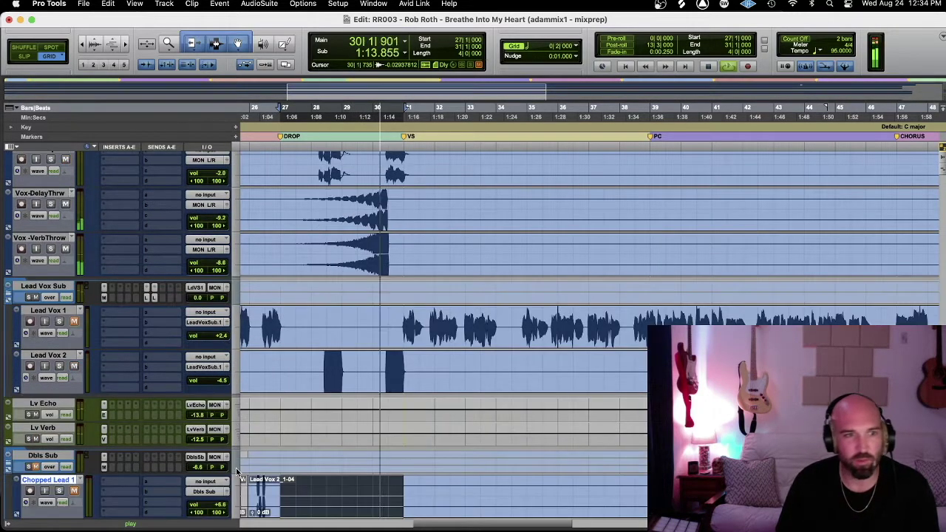
pyautogui.press(';')
pyautogui.press(';')
pyautogui.press(';')
pyautogui.press(';')
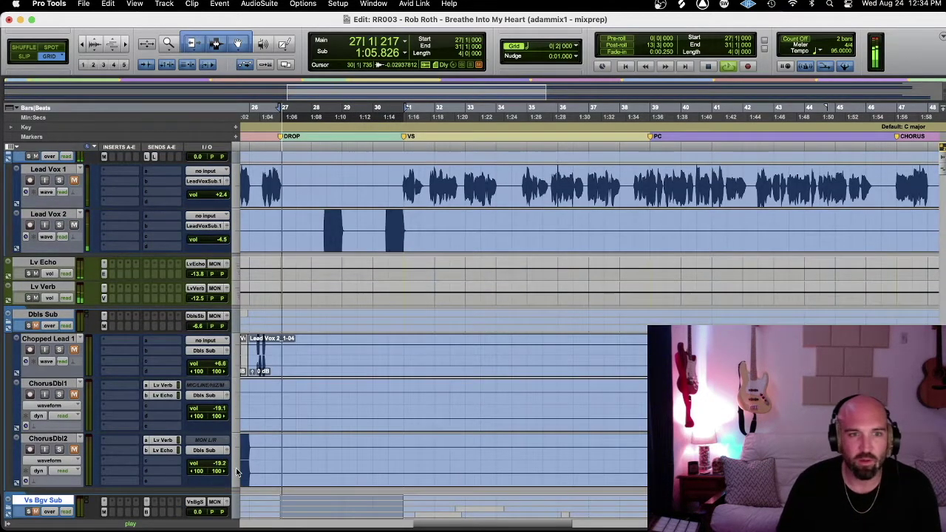
# - Unmute Bgv Verb and Adlib Sub for the drop, leaving the verse and pre-chorus backing vocals muted
pyautogui.press(';')
pyautogui.press(';')
pyautogui.press(';')
pyautogui.press(';')
pyautogui.press(';')
pyautogui.press(';')
pyautogui.press(';')
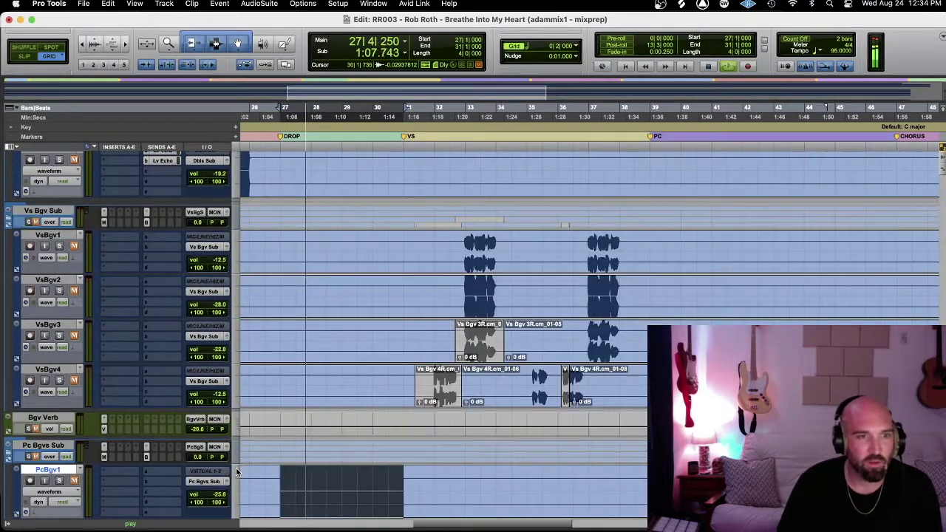
pyautogui.press(';')
pyautogui.press(';')
pyautogui.press(';')
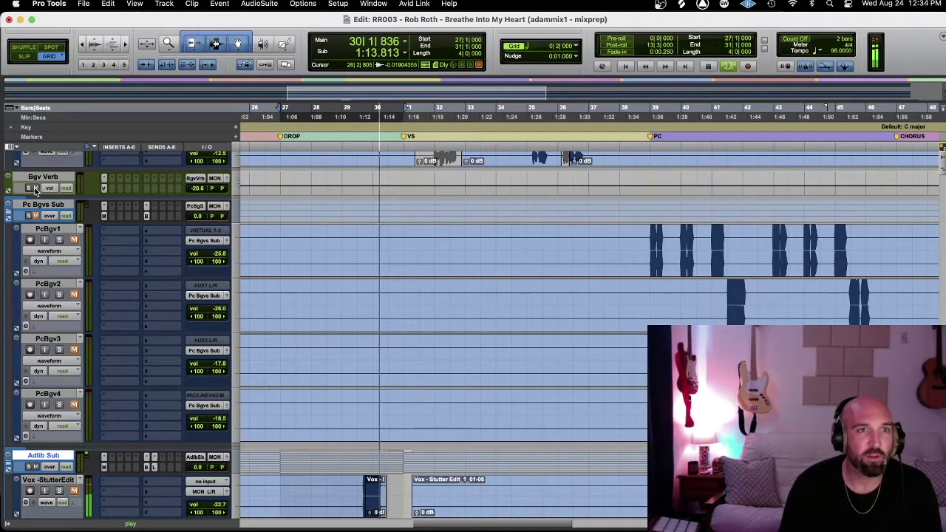
# - Unmute Vox -StutterEdit and Vox - Slice 1 for the drop
pyautogui.press(';')
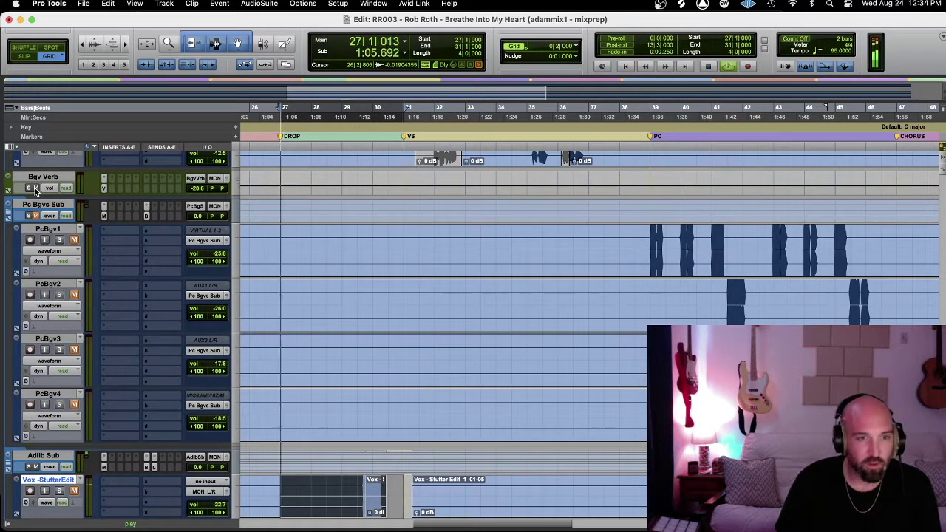
pyautogui.press(';')
pyautogui.press('p')
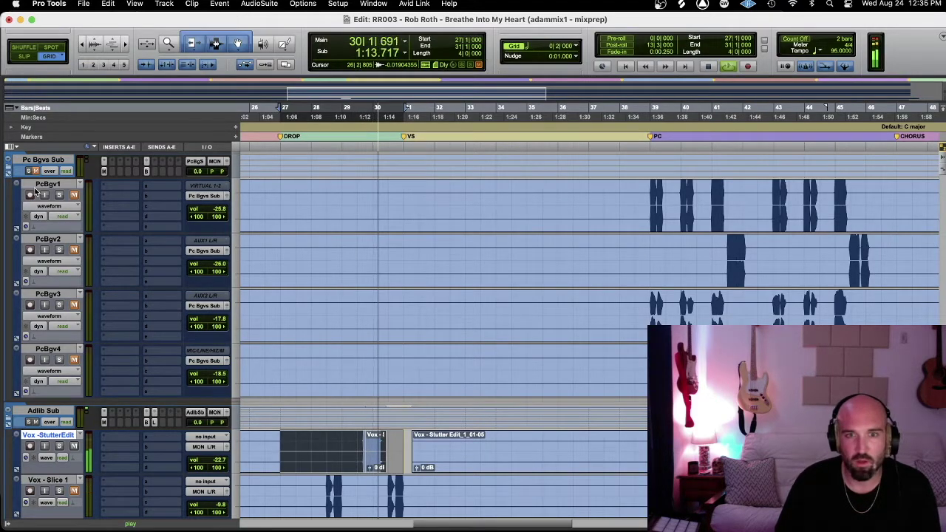
pyautogui.press(';')
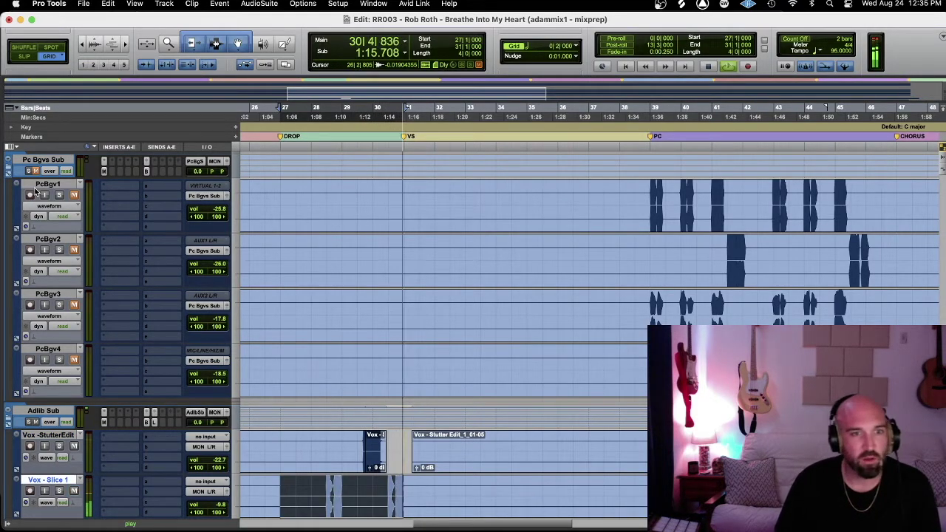
# - Leave Vox - Slice 2 muted, unmute Chopped Vox, and solo it to hear the chops in the drop
pyautogui.press(';')
pyautogui.press(';')
pyautogui.press('p')
pyautogui.press('p')
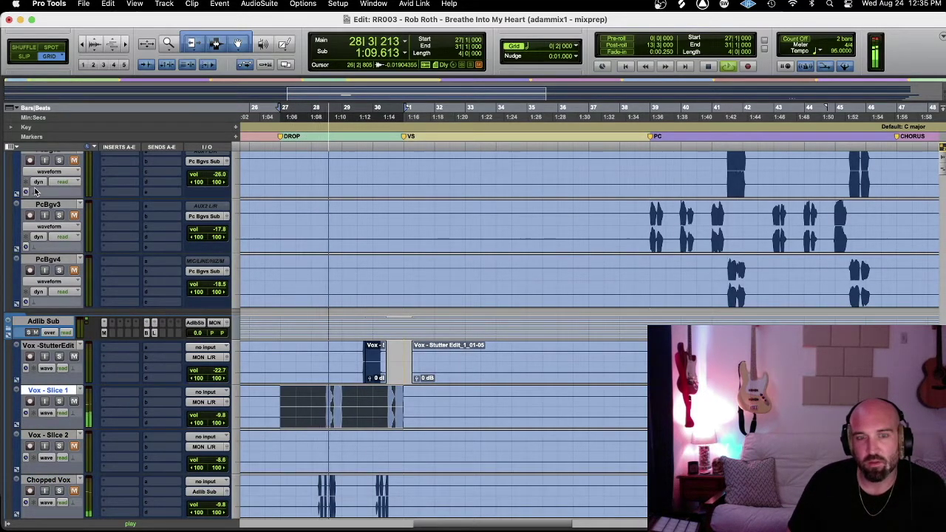
pyautogui.press(';')
pyautogui.press(';')
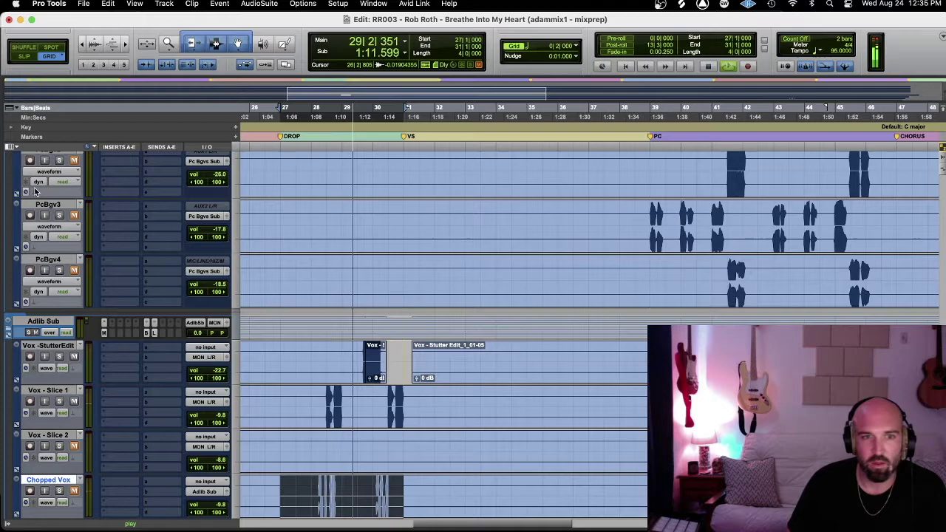
pyautogui.press(';')
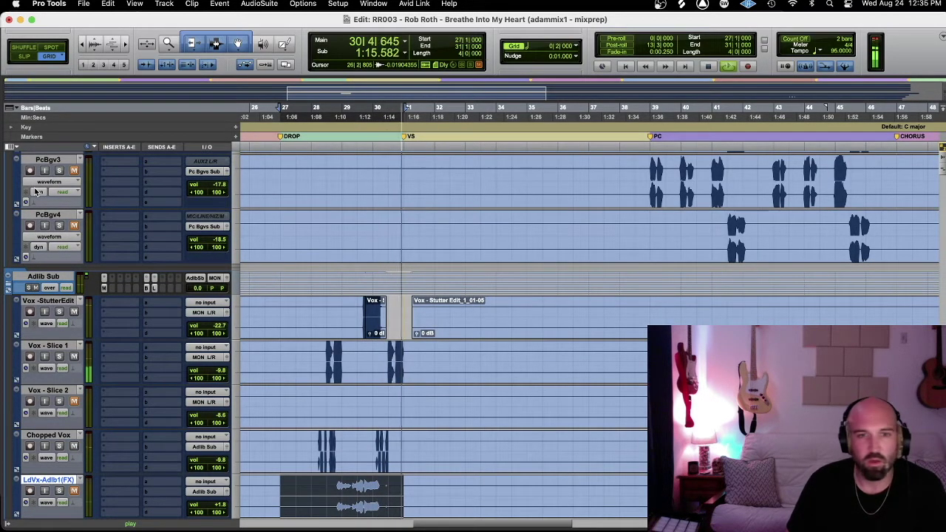
pyautogui.press('p')
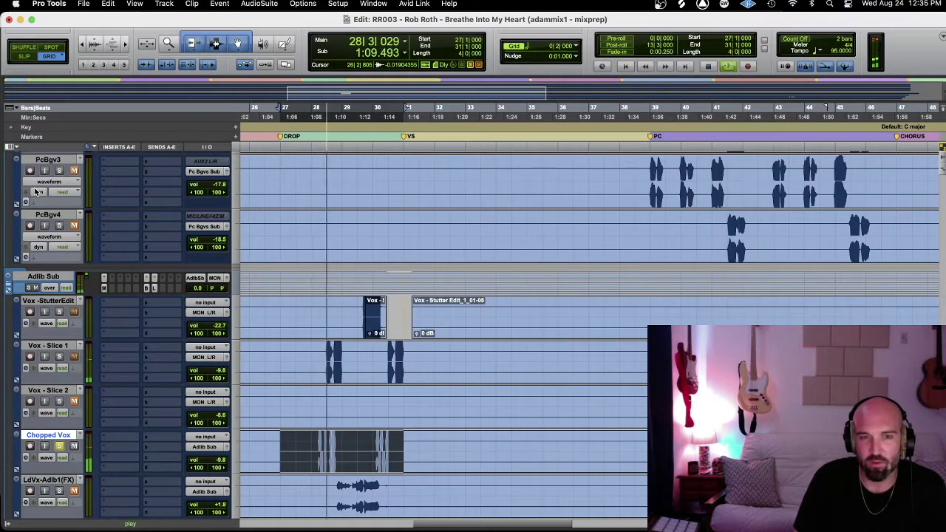
# - Step down the adlib tracks over the DROP section to Adlib3, unmuting LdVx-Adlb1(FX) and LeadVox-Adlib1 along the way
pyautogui.press(';')
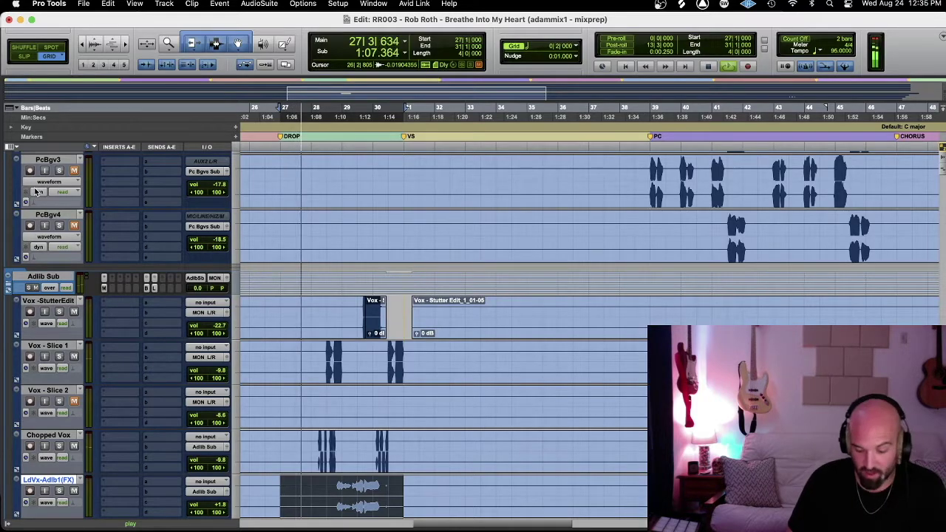
pyautogui.scroll(-3, 34, 191)
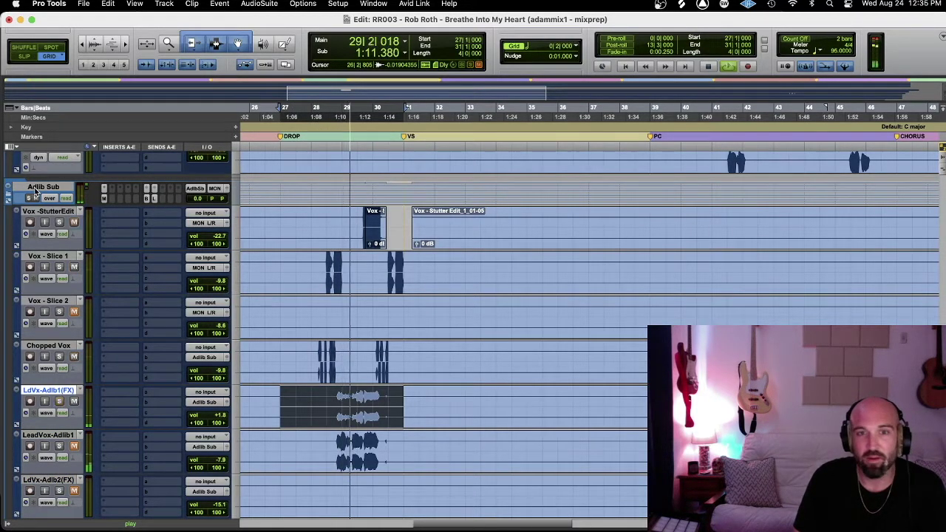
pyautogui.press(';')
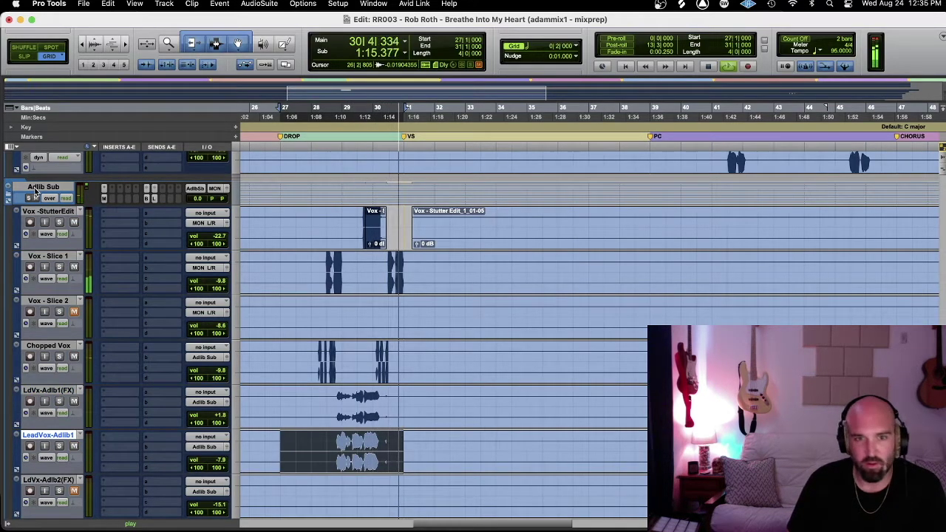
pyautogui.press(';')
pyautogui.press(';')
pyautogui.press(';')
pyautogui.press(';')
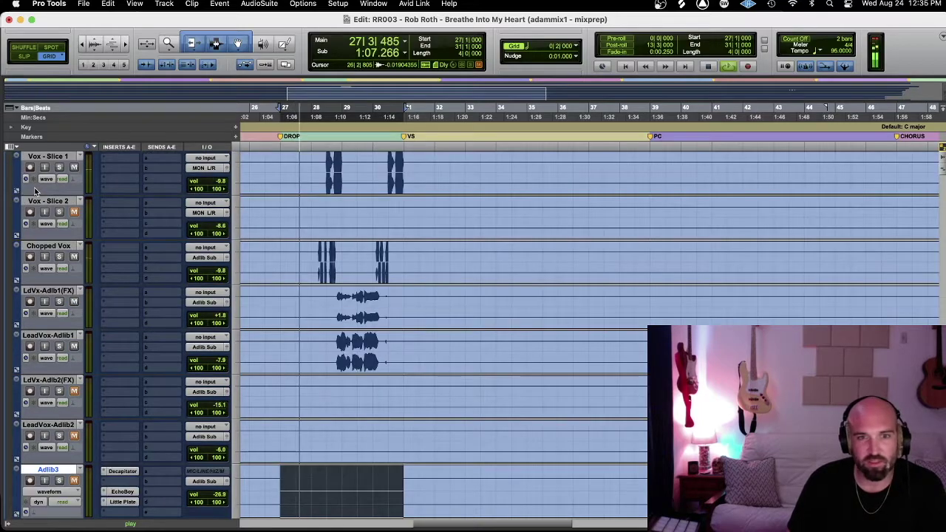
# - Move the drop selection back up to the Chopped Vox track and stop playback
pyautogui.press('p')
pyautogui.press('p')
pyautogui.press('p')
pyautogui.press('p')
pyautogui.press('p')
pyautogui.press('p')
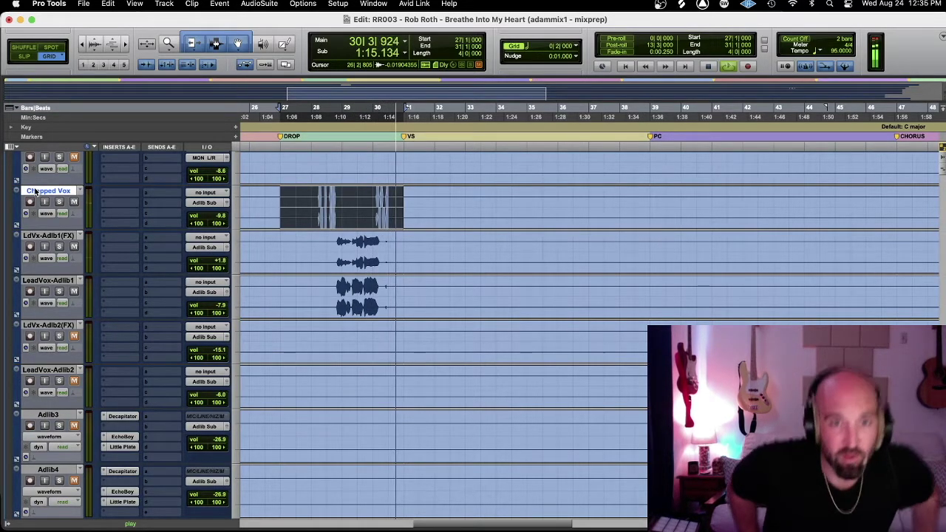
pyautogui.press('space')
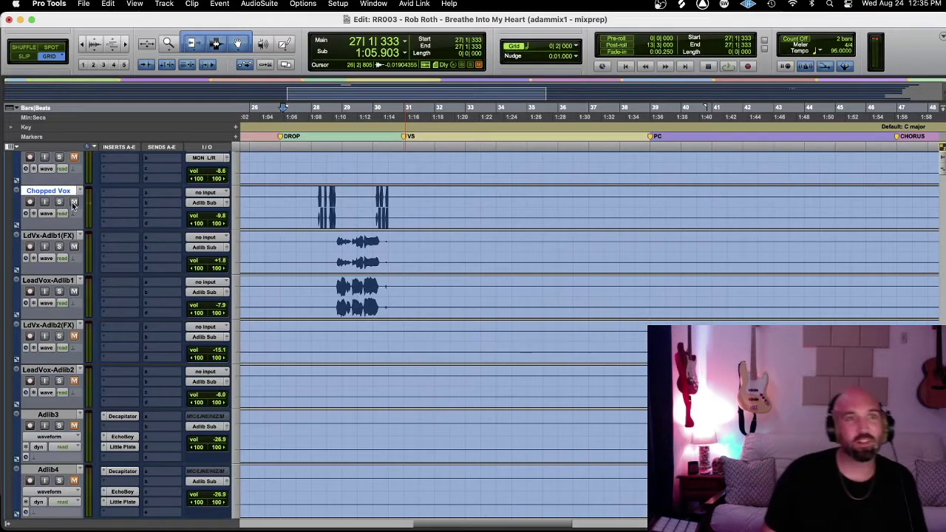
# - Select the VS section from bar 31 to bar 39 and place the selection on the 808 (Low) track
pyautogui.hscroll(5, 536, 209)
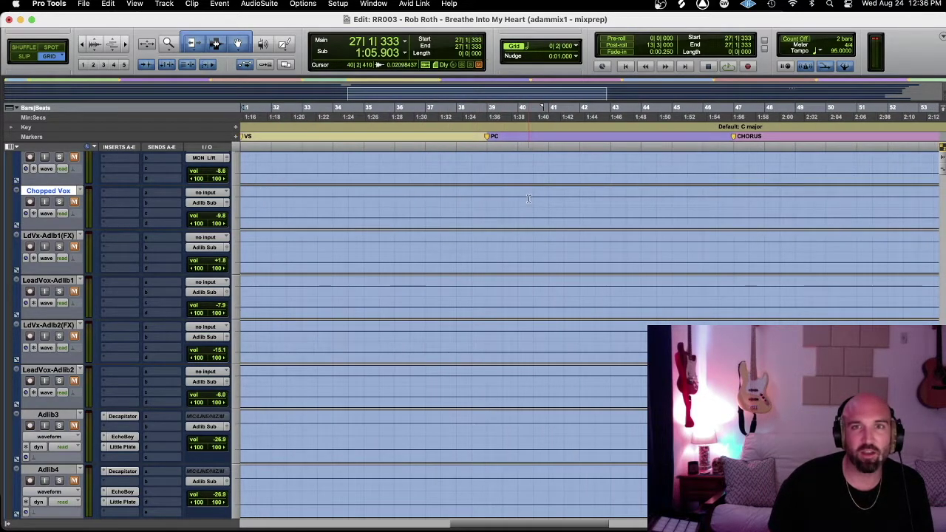
pyautogui.moveTo(541, 126); pyautogui.dragTo(292, 130)
pyautogui.scroll(15, 278, 269)
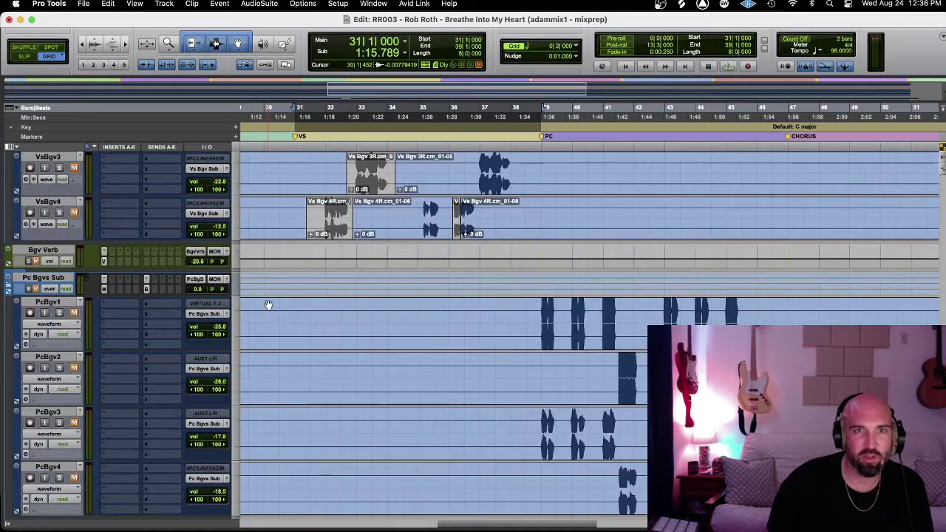
pyautogui.scroll(15, 146, 259)
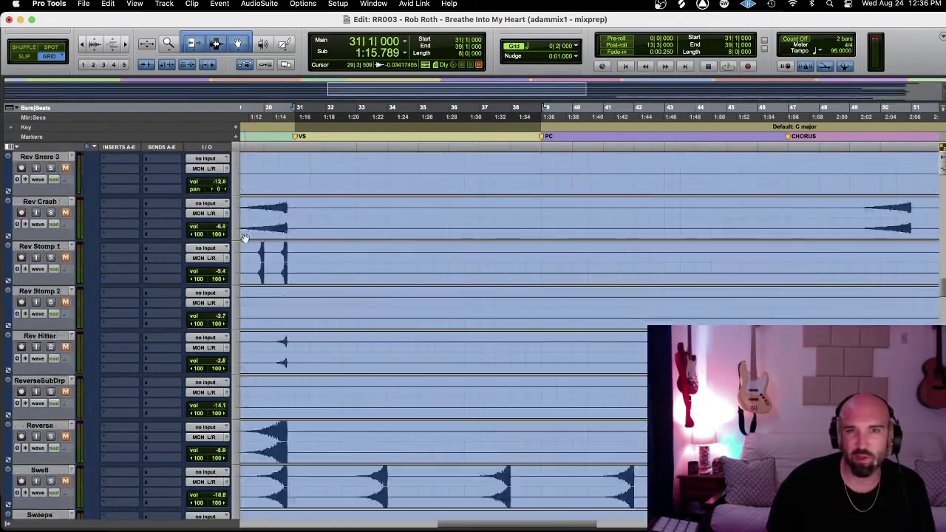
pyautogui.scroll(10, 145, 259)
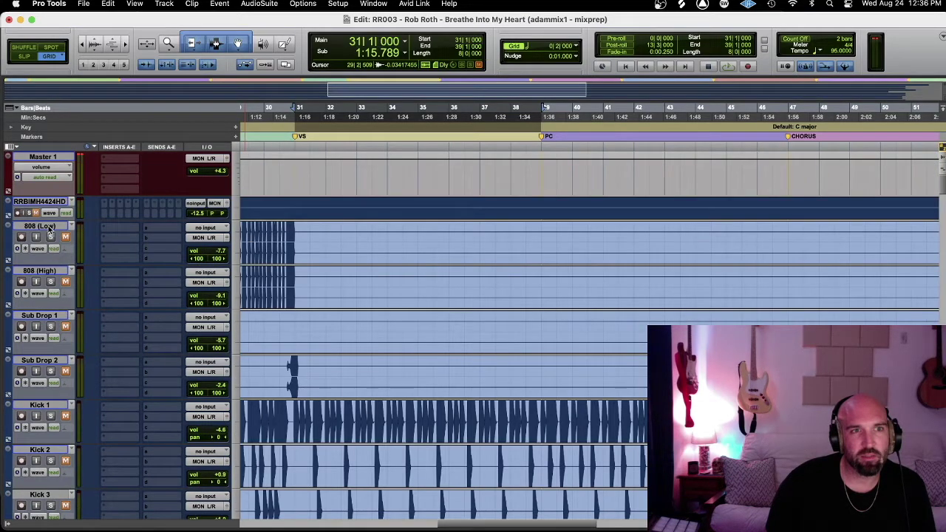
pyautogui.click(48, 229)
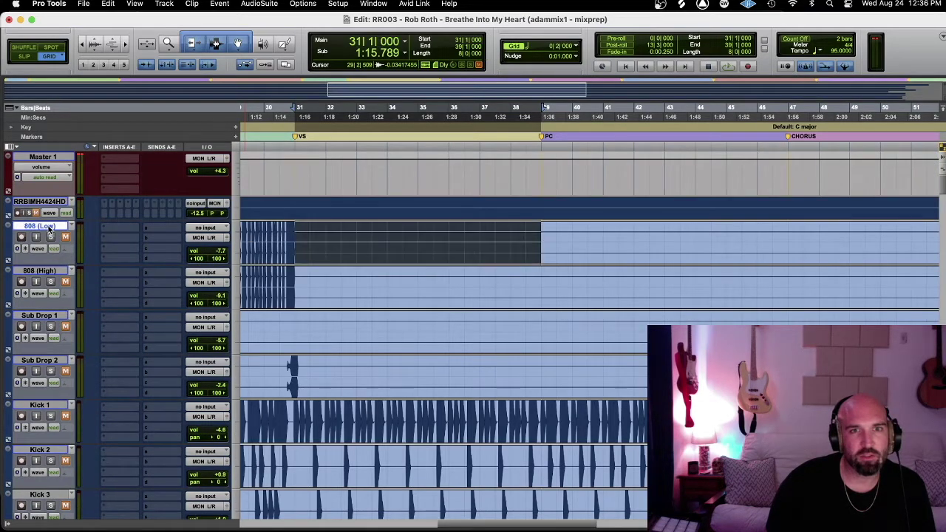
# - Move the verse selection down to Kick 1, unmute that track and start playback
pyautogui.press(';')
pyautogui.press(';')
pyautogui.press(';')
pyautogui.press(';')
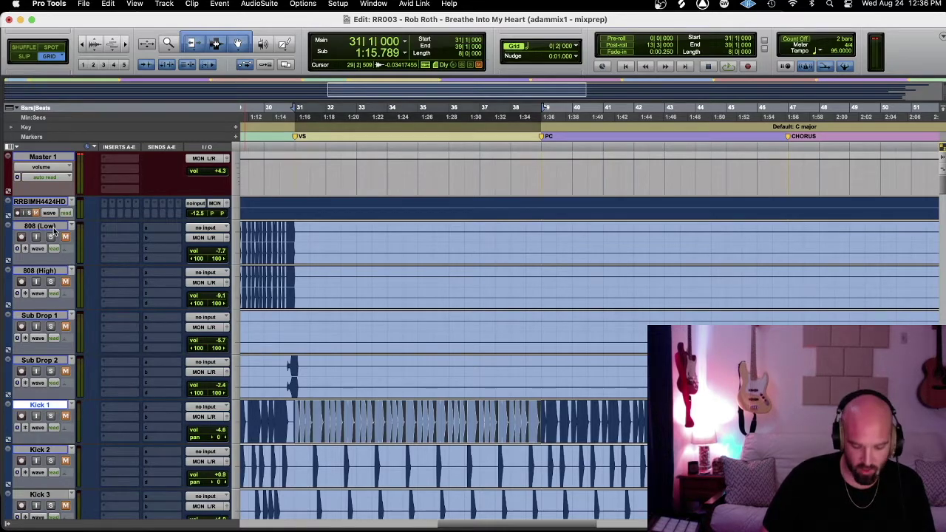
pyautogui.press('space')
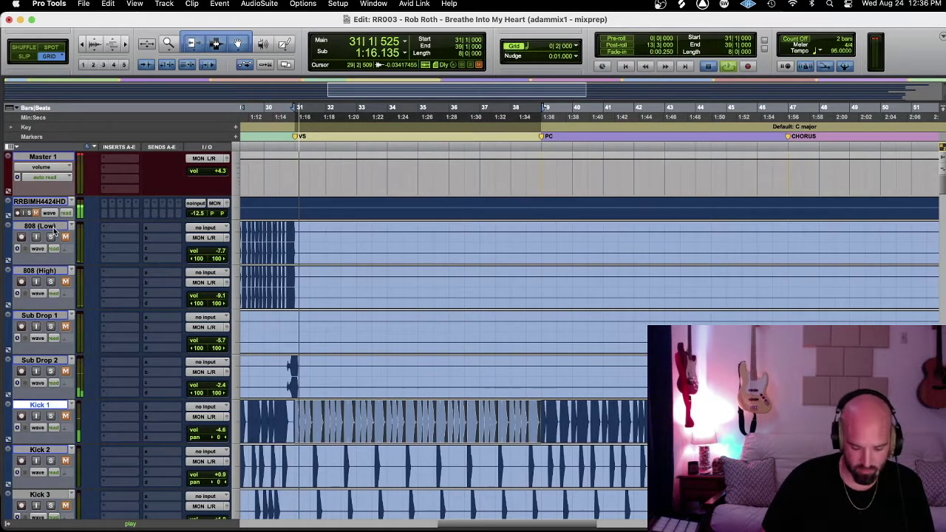
# - Stop playback, restore the Kick 1 selection to bars 31 through 39 and play the verse in a loop
pyautogui.press('space')
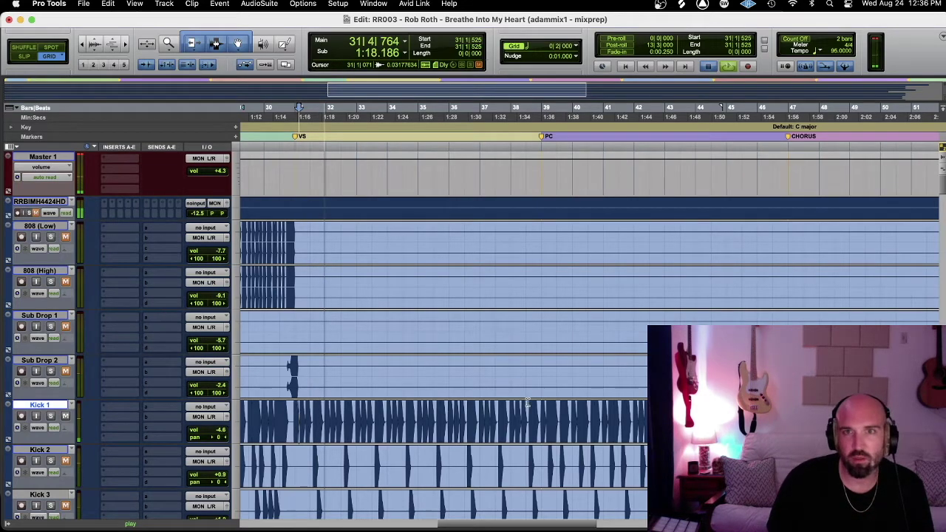
pyautogui.press('space')
pyautogui.moveTo(540, 405); pyautogui.dragTo(306, 413)
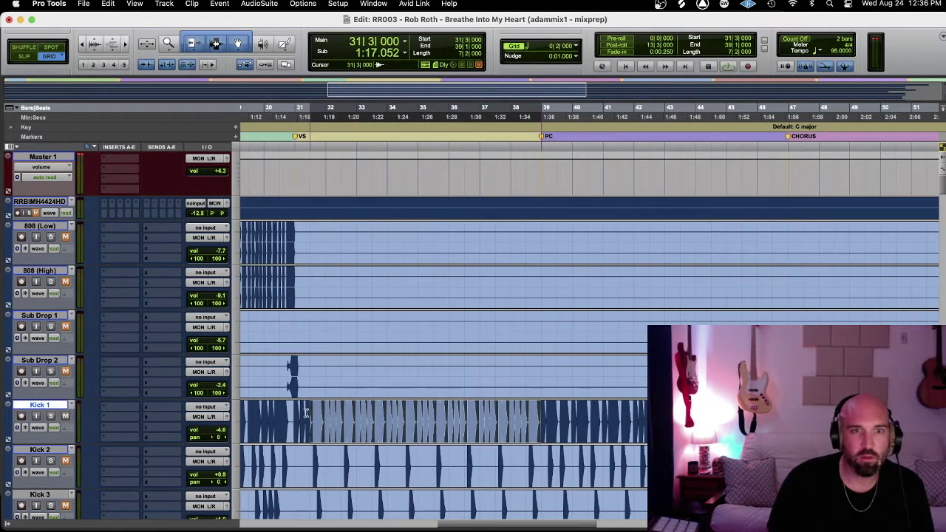
pyautogui.press('space')
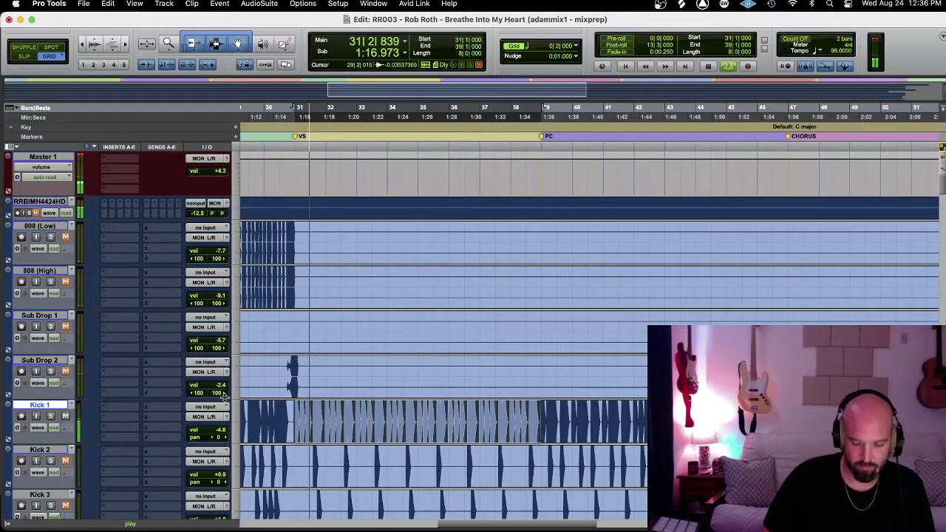
# - Unmute Kick 2 and Kick 3, and continue the verse selection down the remaining kicks to Snare 3
pyautogui.press(';')
pyautogui.scroll(-1, 224, 398)
pyautogui.scroll(-3, 225, 399)
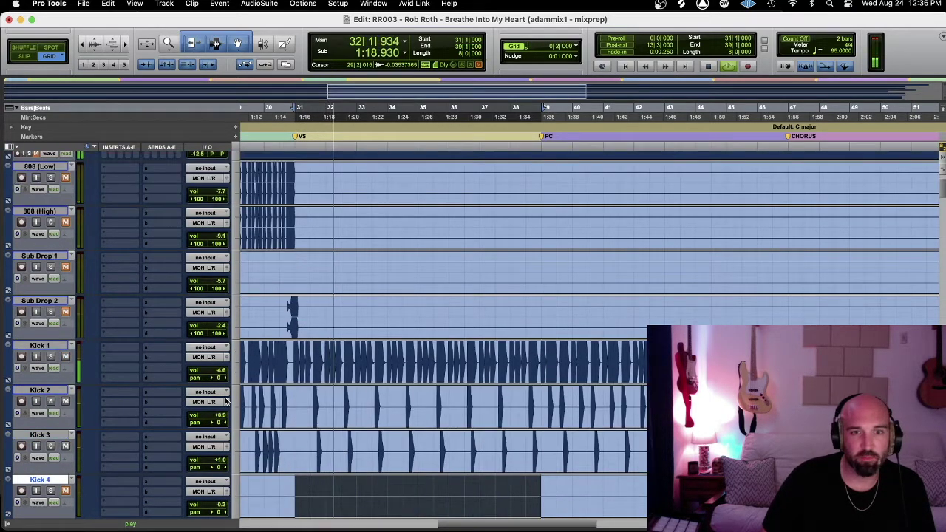
pyautogui.press(';')
pyautogui.press(';')
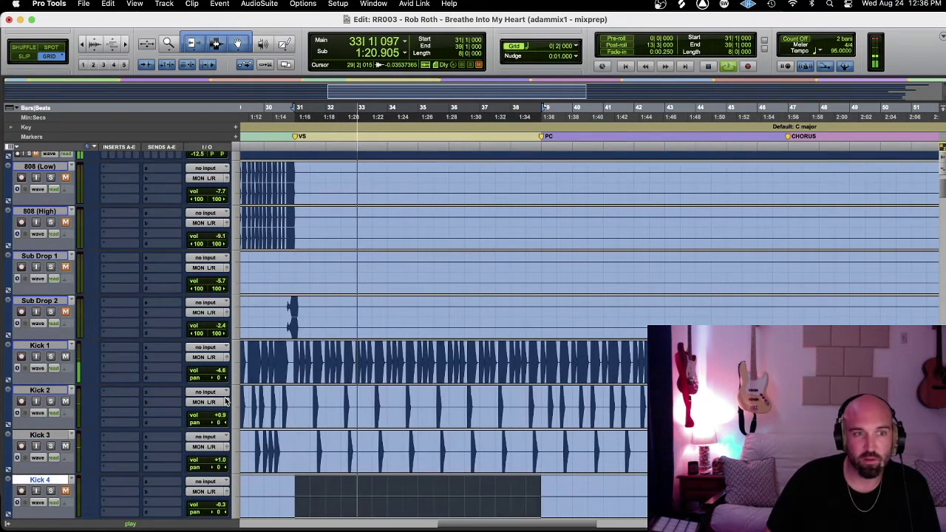
pyautogui.scroll(-2, 225, 401)
pyautogui.press(';')
pyautogui.press(';')
pyautogui.press(';')
pyautogui.press(';')
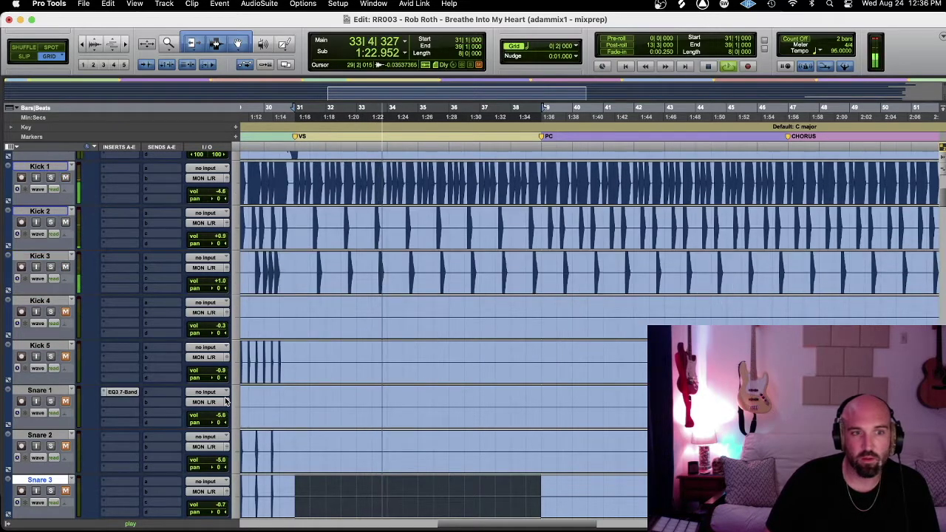
# - Bring the verse selection back up from Snare 3 to Kick 1 while the loop plays
pyautogui.press('p')
pyautogui.press('p')
pyautogui.press('p')
pyautogui.press('p')
pyautogui.press('p')
pyautogui.press('p')
pyautogui.press('p')
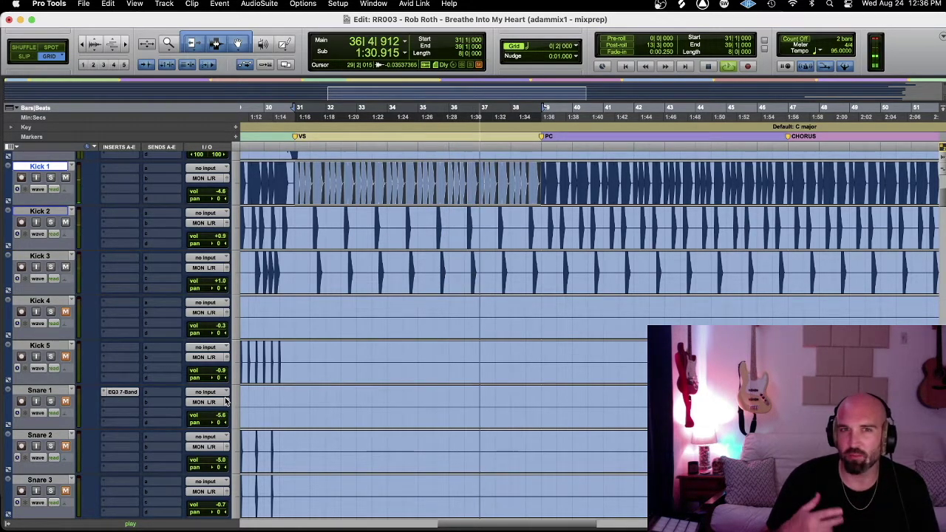
# - Step the verse selection down through the kick and snare tracks to Hh 2, checking each for verse audio
pyautogui.press(';')
pyautogui.press(';')
pyautogui.press(';')
pyautogui.press(';')
pyautogui.press(';')
pyautogui.press(';')
pyautogui.press(';')
pyautogui.press(';')
pyautogui.press(';')
pyautogui.press(';')
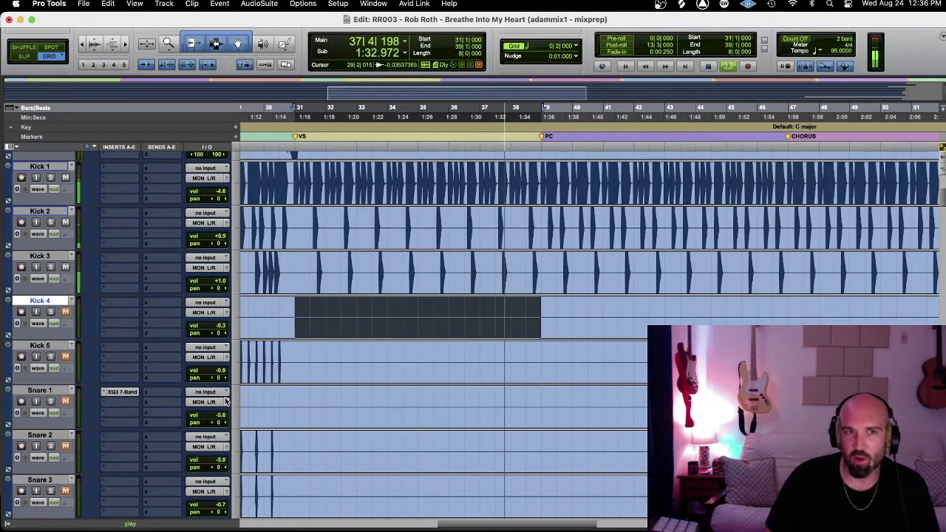
pyautogui.press(';')
pyautogui.press(';')
pyautogui.press(';')
pyautogui.press(';')
pyautogui.press(';')
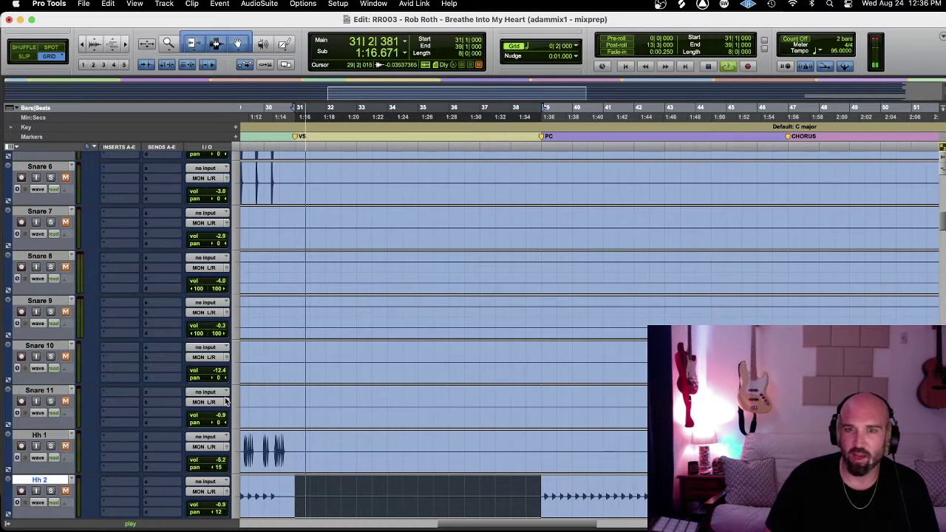
# - Advance the verse selection through the hi-hat, crash and clap tracks to Clap 3 and unmute it
pyautogui.scroll(-6, 226, 401)
pyautogui.scroll(-1, 226, 401)
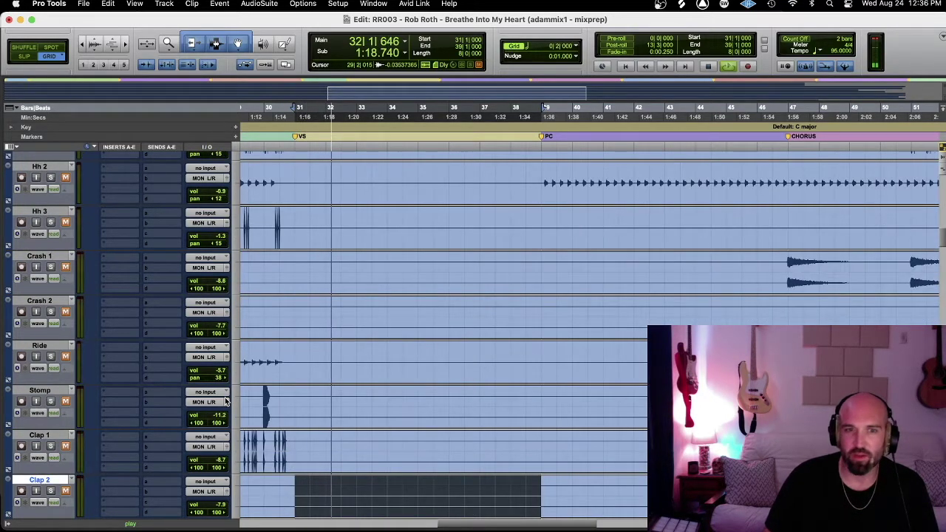
pyautogui.scroll(-1, 226, 401)
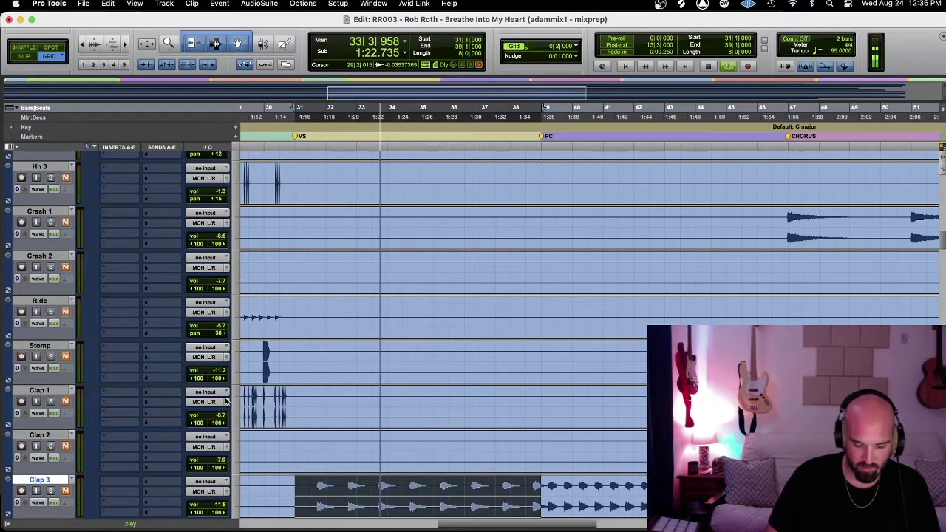
pyautogui.scroll(-1, 226, 401)
# - Advance the verse selection through the cinema hits, percussion and reverse effects to Swell and unmute it
pyautogui.scroll(-5, 226, 402)
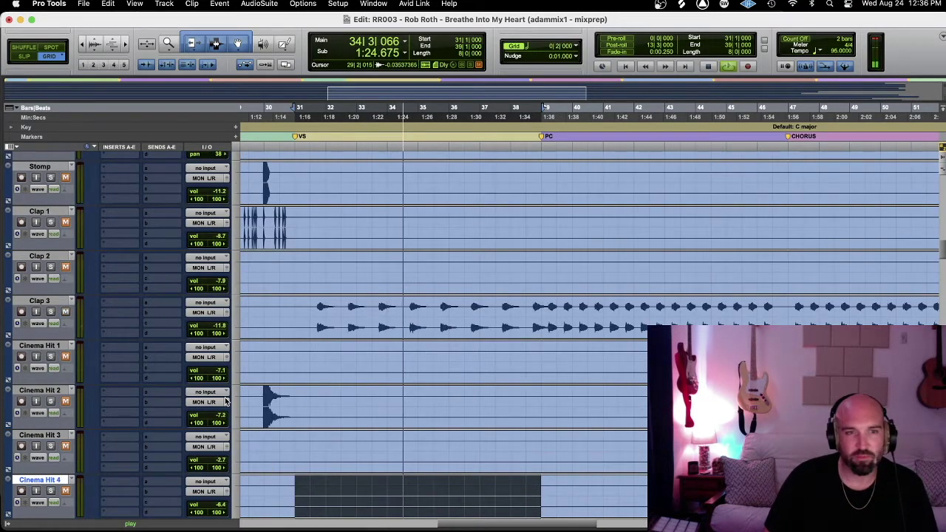
pyautogui.scroll(-6, 226, 401)
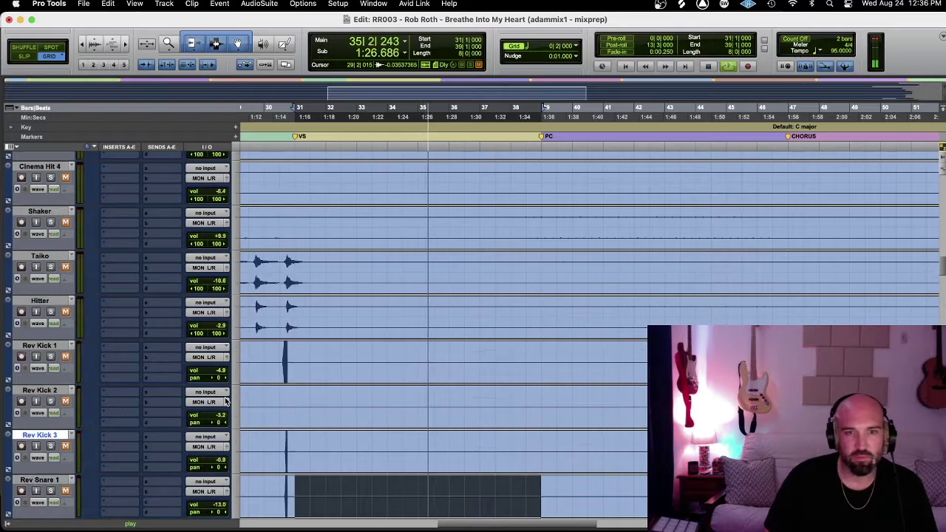
pyautogui.scroll(-8, 226, 401)
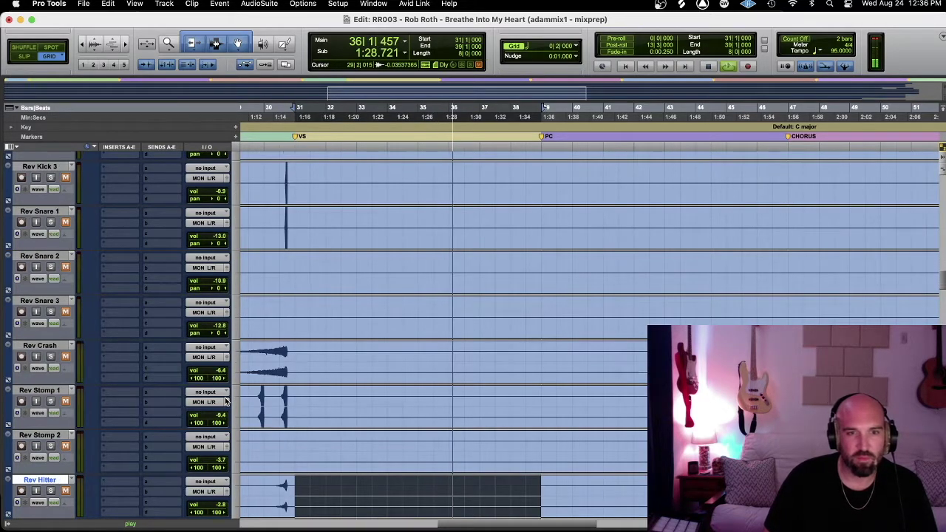
pyautogui.scroll(-1, 226, 402)
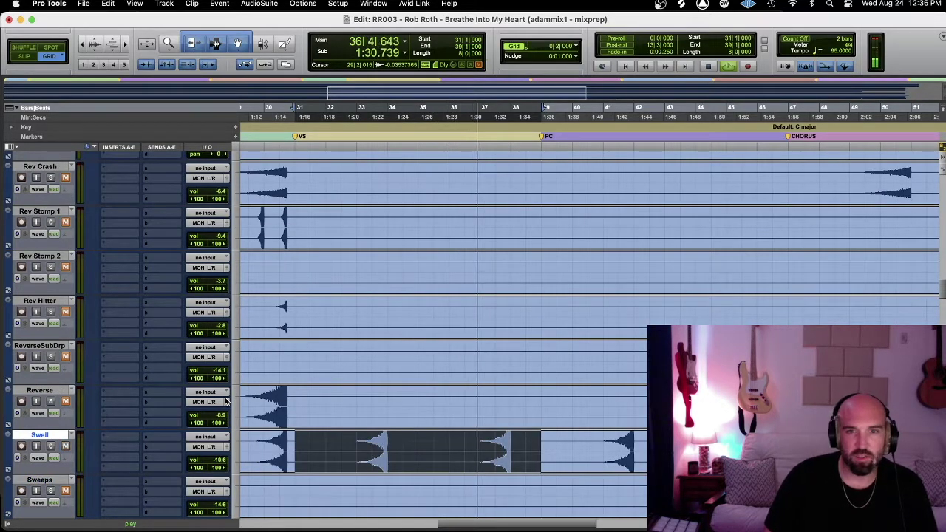
# - Check the white noise tracks down to WhiteNoiseDrp3, return to WhiteNoiseDrp1 and unmute it
pyautogui.press(';')
pyautogui.press(';')
pyautogui.press(';')
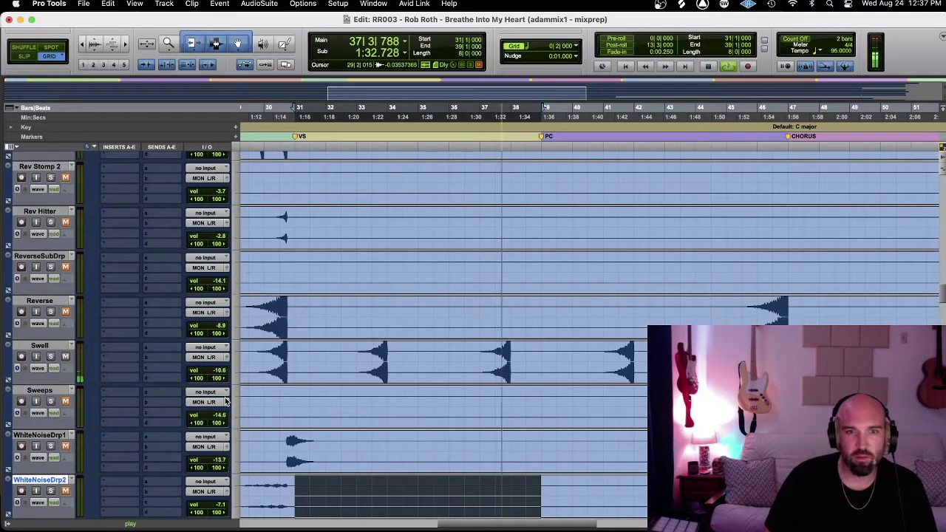
pyautogui.press(';')
pyautogui.press('p')
pyautogui.press('p')
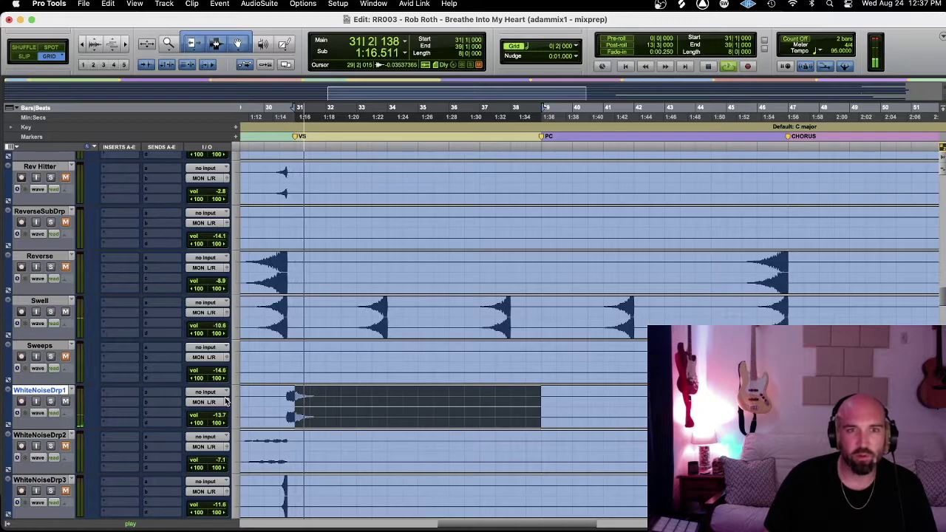
# - Move the verse selection past the remaining white noise and bass tracks to MutedMalet(Lw) and unmute it
pyautogui.press(';')
pyautogui.press(';')
pyautogui.press(';')
pyautogui.press(';')
pyautogui.press(';')
pyautogui.press(';')
pyautogui.press(';')
pyautogui.press(';')
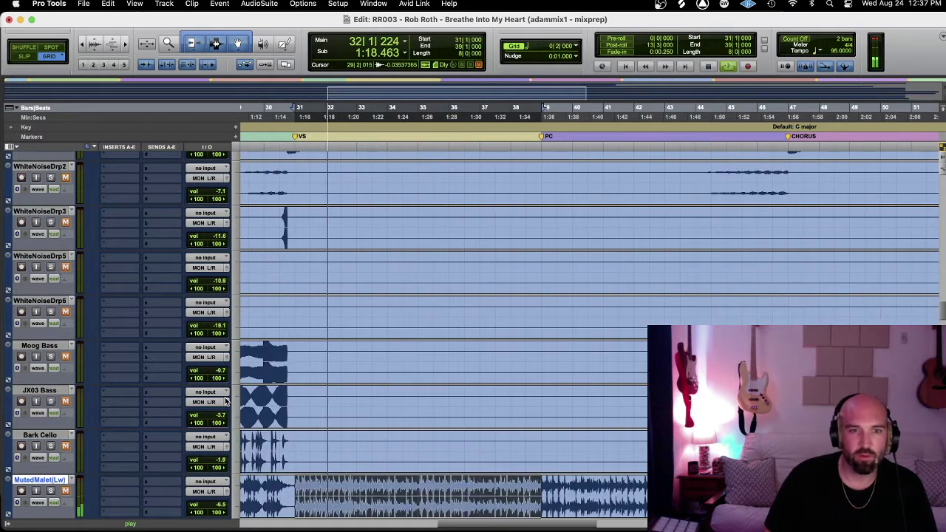
# - Unmute MutedMalt(Hgh) and StutrEdt-MtdMlt, and audition the stutter-edit track in solo over the verse loop
pyautogui.press(';')
pyautogui.press(';')
pyautogui.press('p')
pyautogui.press('p')
pyautogui.press(';')
pyautogui.press(';')
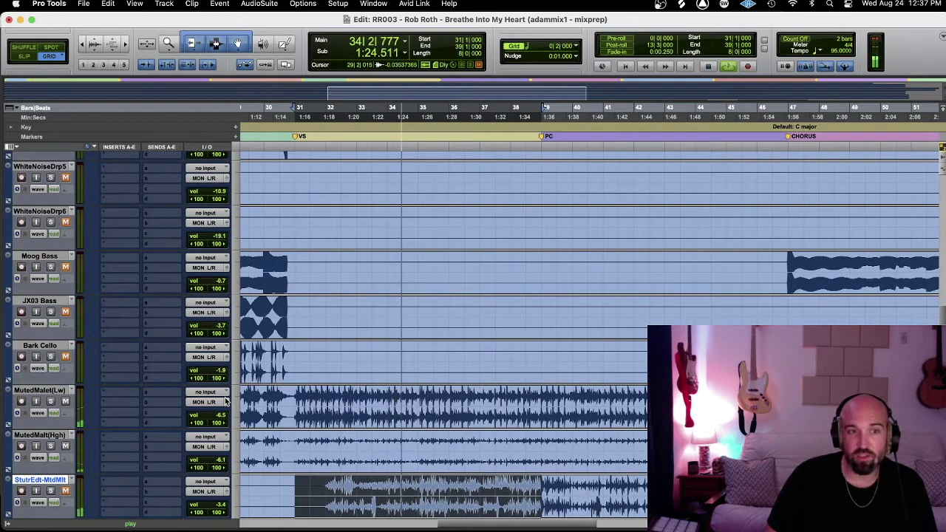
pyautogui.hotkey('shift', 'm')
pyautogui.hotkey('shift', 's')
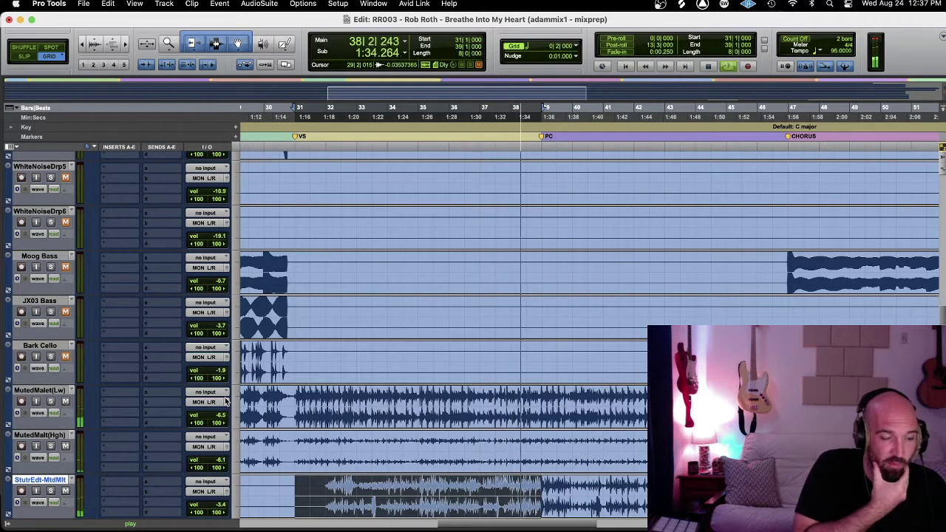
# - Move the verse selection past Omni - Bell 1 to Omni - Bell 3 and audition that track
pyautogui.press(';')
pyautogui.press(';')
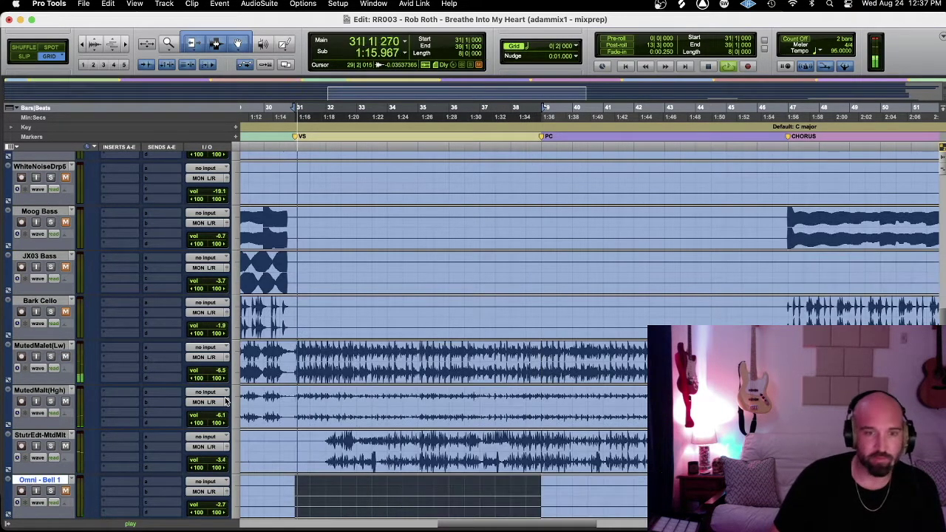
pyautogui.hotkey('shift', 's')
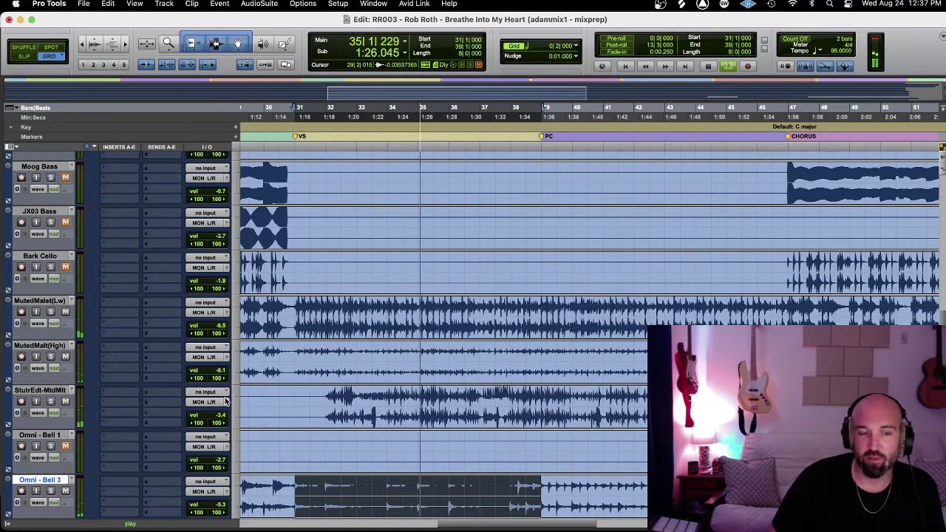
# - Unmute Omni - Bells 2, audition it over the verse, and move the verse selection past Omni - Drops to Lead Bells(End)
pyautogui.scroll(-1, 226, 402)
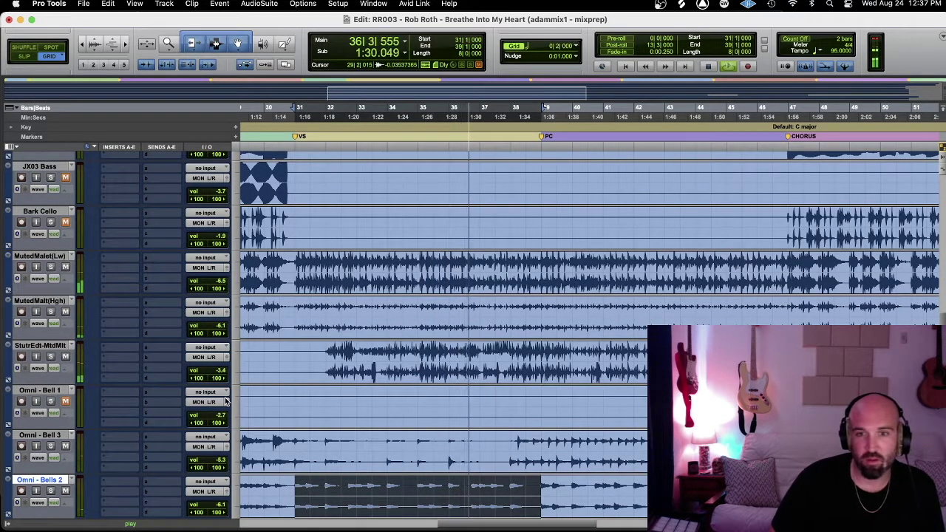
pyautogui.scroll(-1, 226, 402)
pyautogui.scroll(-1, 226, 401)
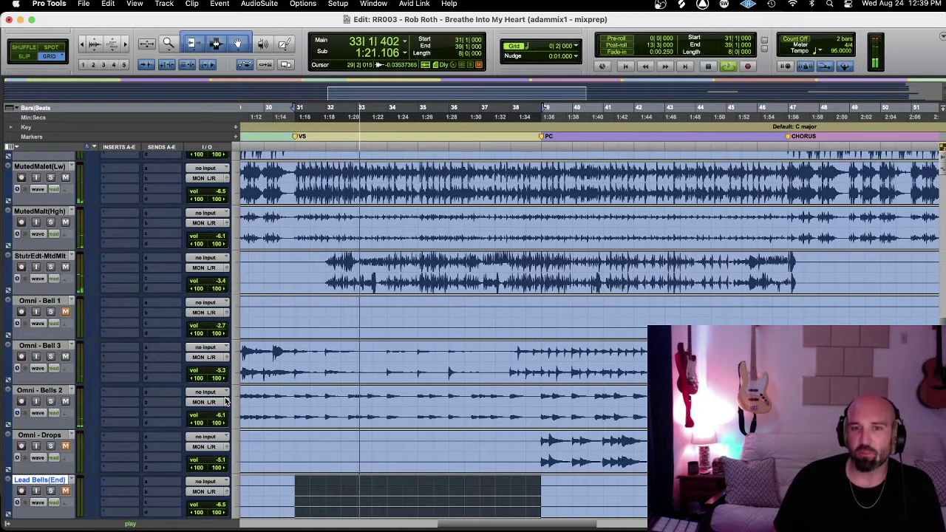
# - Move the verse selection past Omni - Lead 1 and Lead 2 to Omni - Lead 3, unmute it and audition it in solo
pyautogui.press(';')
pyautogui.press(';')
pyautogui.press(';')
pyautogui.press(';')
pyautogui.press('p')
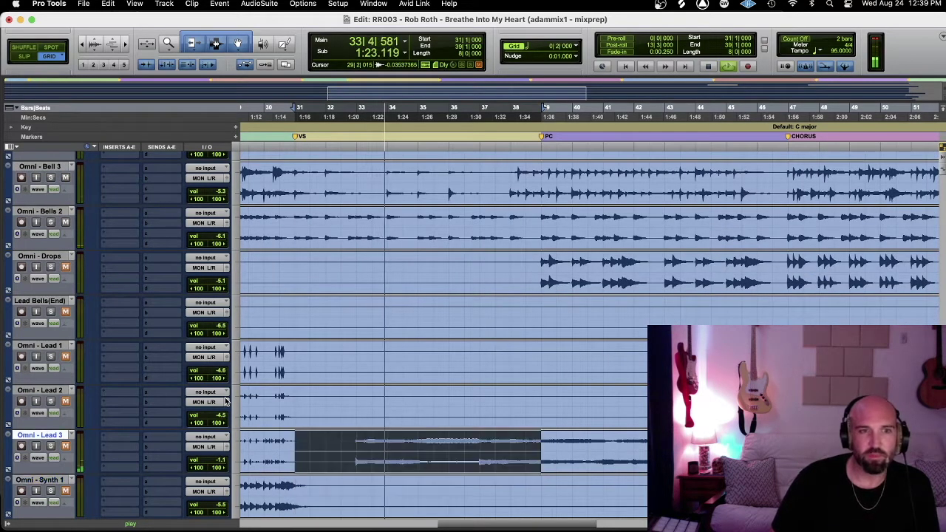
pyautogui.hotkey('shift', 's')
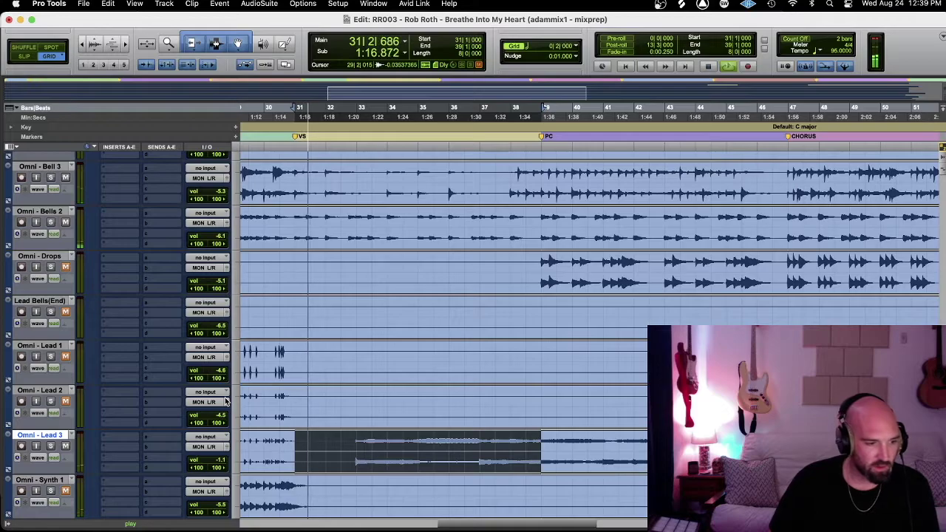
# - Move the verse selection past the Omni synth, ending synth and Sine Synth tracks to Omn-AnlgSynth, unmute it and audition it in solo
pyautogui.press(';')
pyautogui.press(';')
pyautogui.press(';')
pyautogui.press(';')
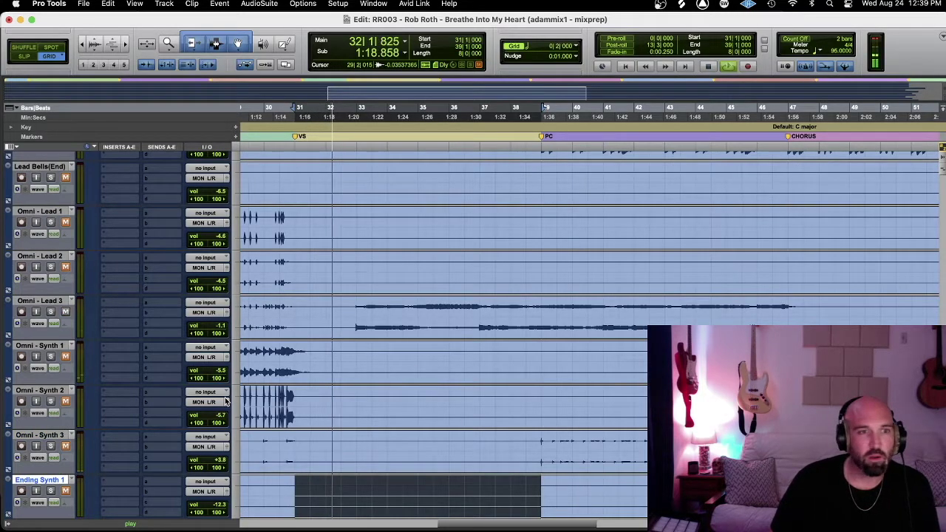
pyautogui.press(';')
pyautogui.press(';')
pyautogui.press(';')
pyautogui.press(';')
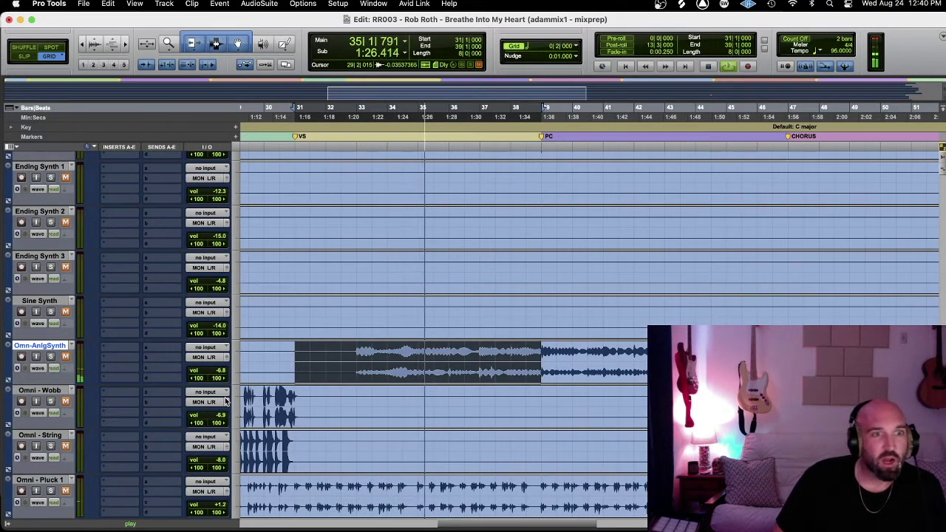
pyautogui.hotkey('shift', 's')
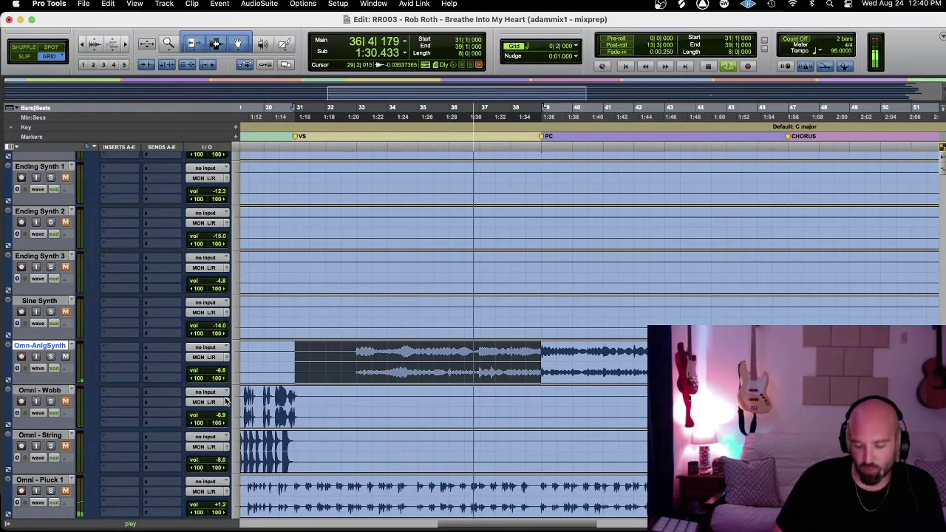
# - Move the verse selection past Omni - Wobb and Omni - String to Omni - Pluck 1 and unmute it
pyautogui.press(';')
pyautogui.press(';')
pyautogui.press(';')
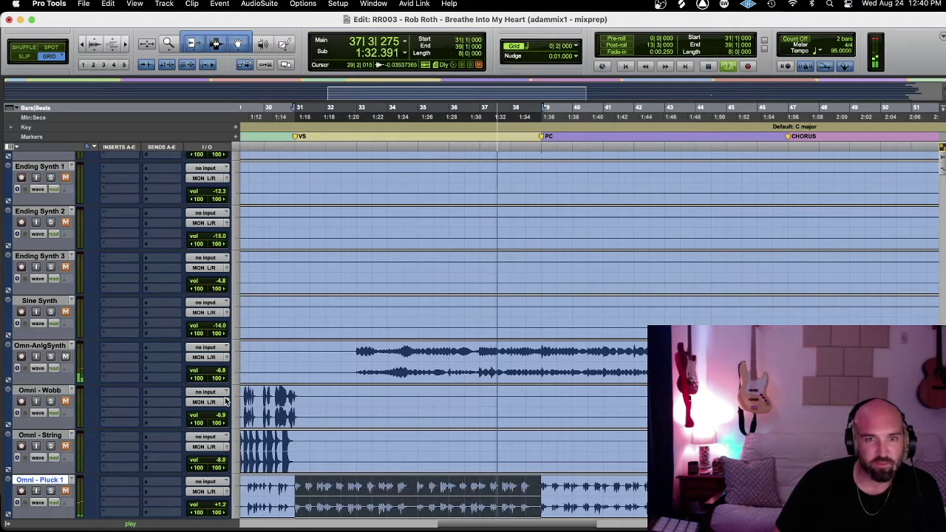
# - Check Omni - Pluck 2 through Omni - Pluck 4 for verse parts and return the selection to Omni - Pluck 1
pyautogui.press(';')
pyautogui.press(';')
pyautogui.press(';')
pyautogui.press('p')
pyautogui.press('p')
pyautogui.press('p')
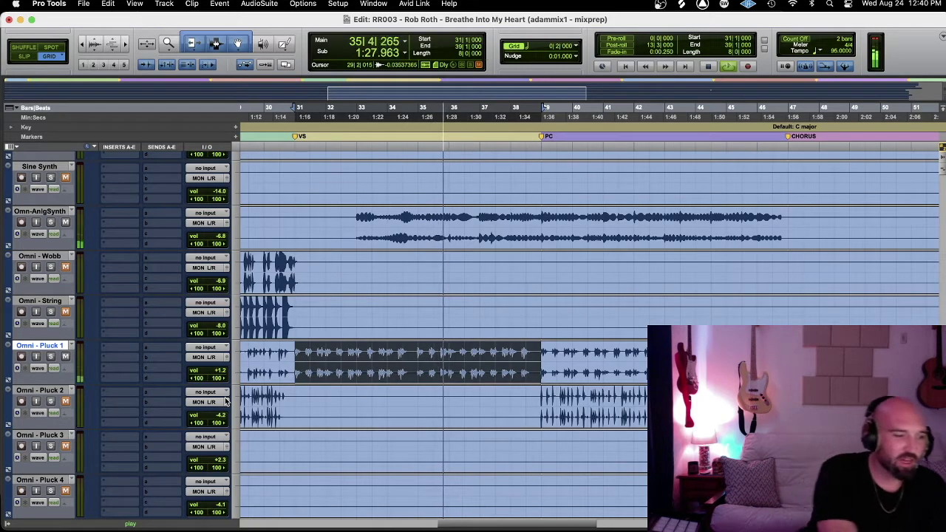
# - Move the verse selection past the remaining Omni pluck tracks and unmute Massive X Keys and Jup 8 Keys 1
pyautogui.press(';')
pyautogui.press(';')
pyautogui.press(';')
pyautogui.press(';')
pyautogui.press(';')
pyautogui.press(';')
pyautogui.press(';')
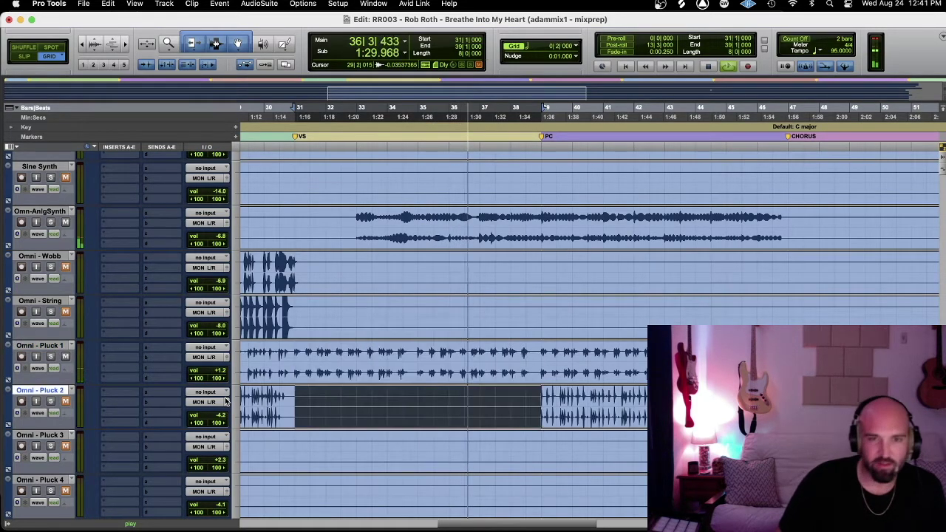
pyautogui.press('p')
pyautogui.press('p')
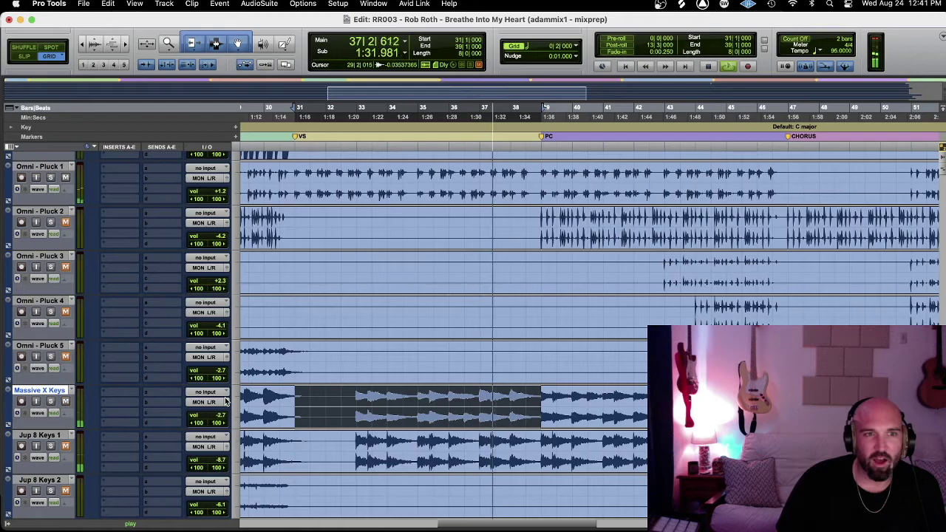
pyautogui.press(';')
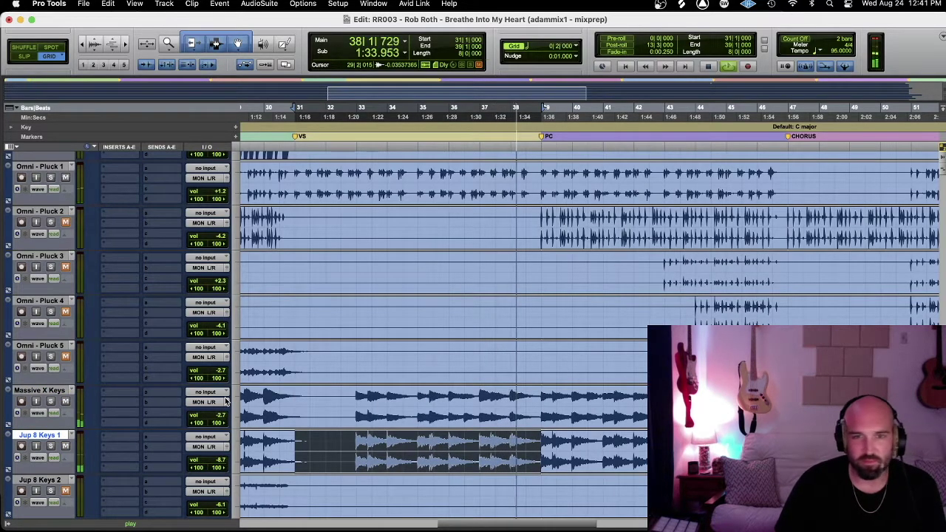
# - Move the verse selection past Jup 8 Keys 2 and VerbPiano(Hgh) to VerbPiano(Low), unmute it and audition it in solo
pyautogui.press(';')
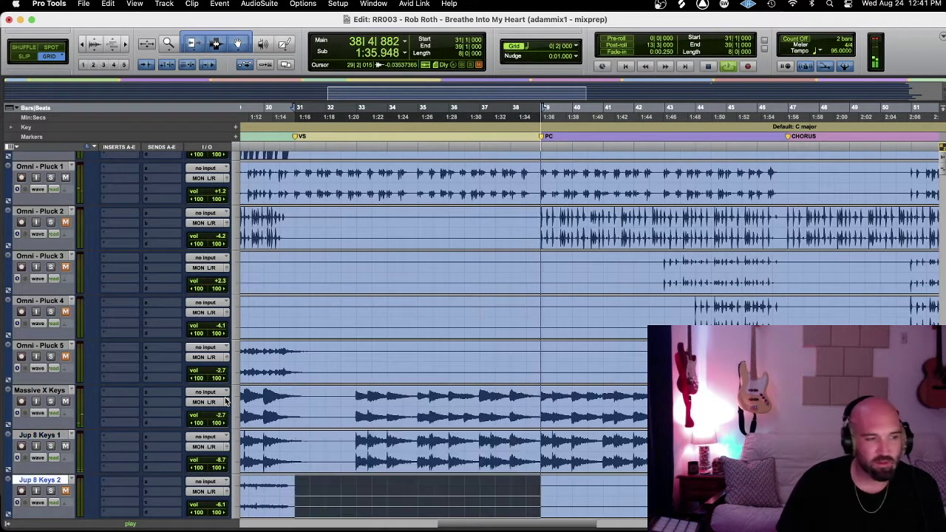
pyautogui.press(';')
pyautogui.press(';')
pyautogui.press(';')
pyautogui.press('p')
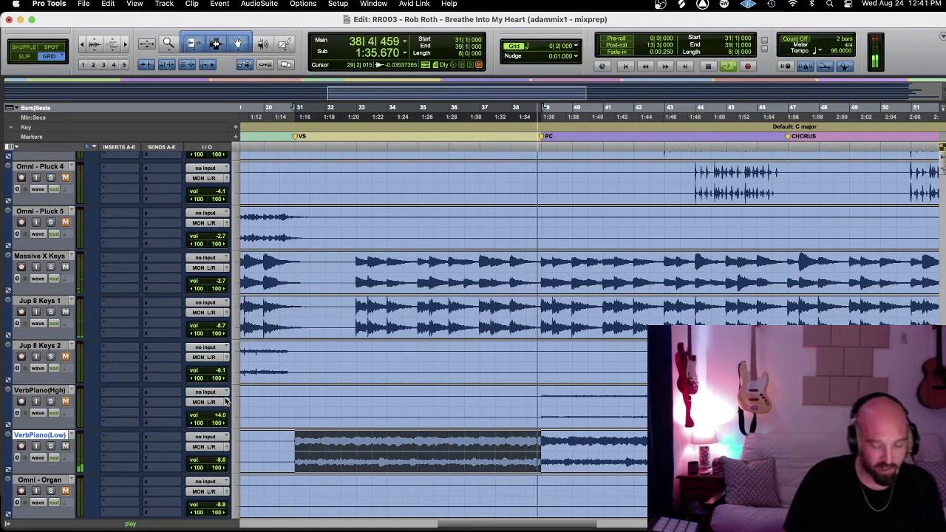
pyautogui.hotkey('shift', 's')
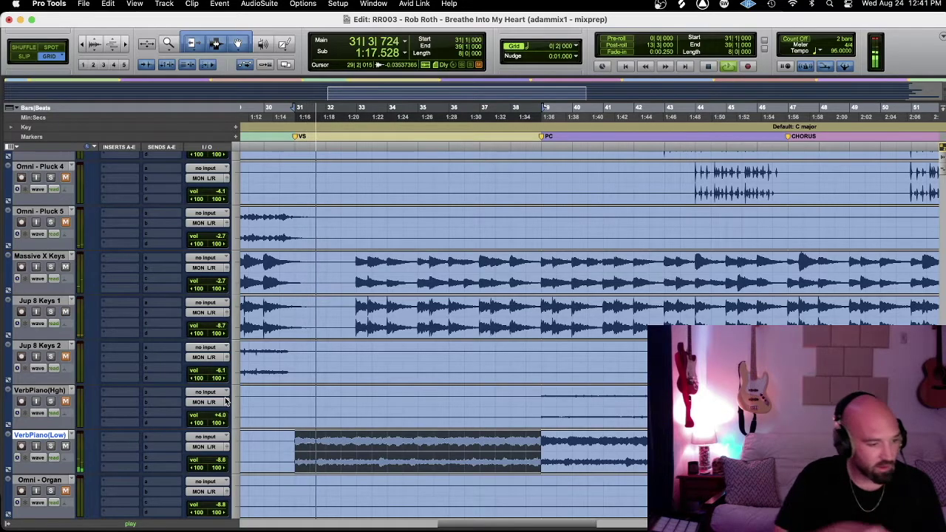
# - Move the verse selection past the organ, Omnisphere, texture and vocal throw tracks to Lead Vox 1 and bring that track in
pyautogui.press(';')
pyautogui.press(';')
pyautogui.press(';')
pyautogui.press(';')
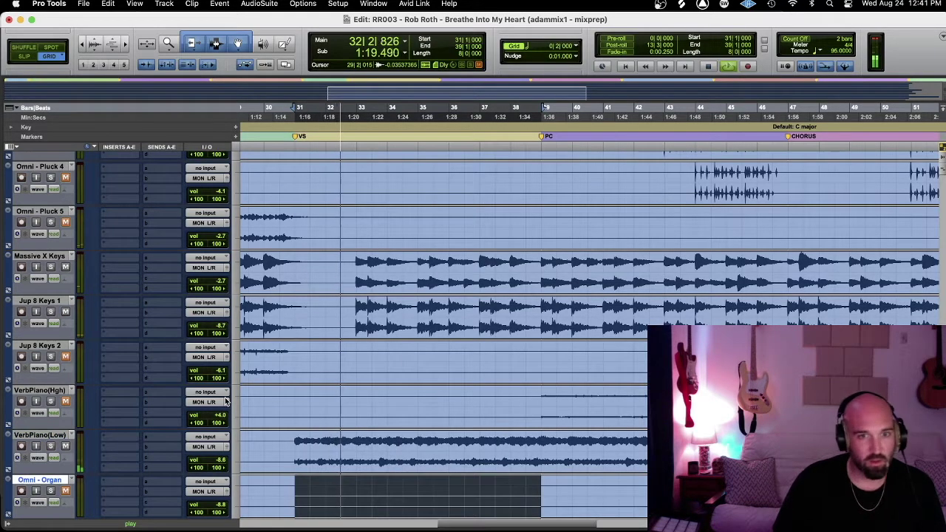
pyautogui.press(';')
pyautogui.press(';')
pyautogui.press(';')
pyautogui.press(';')
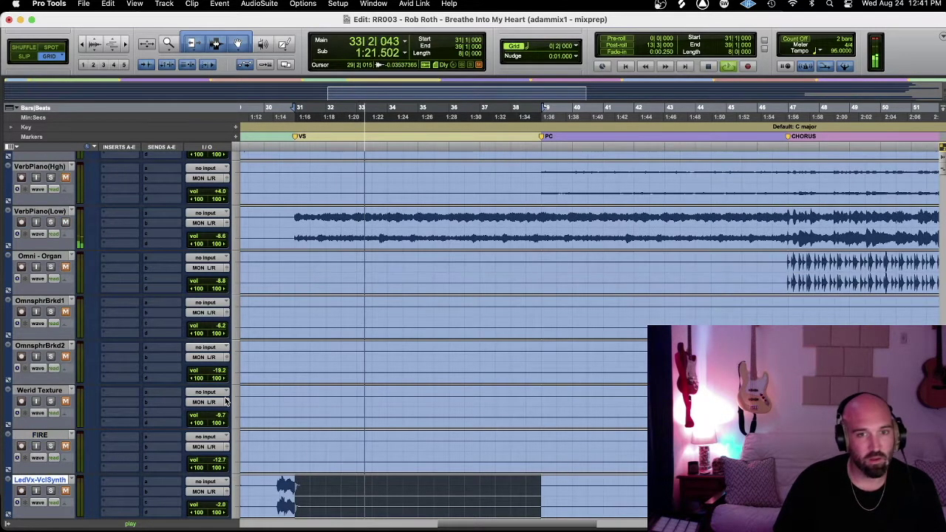
pyautogui.press(';')
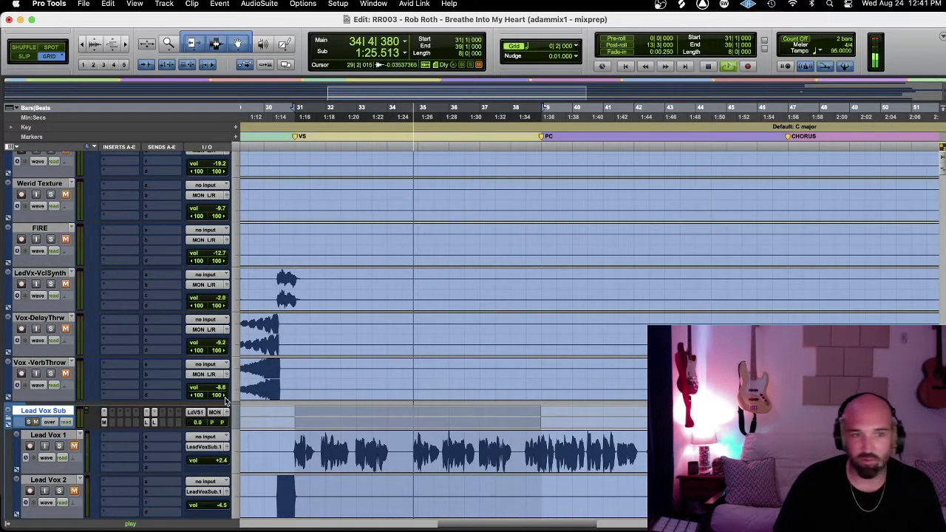
pyautogui.press(';')
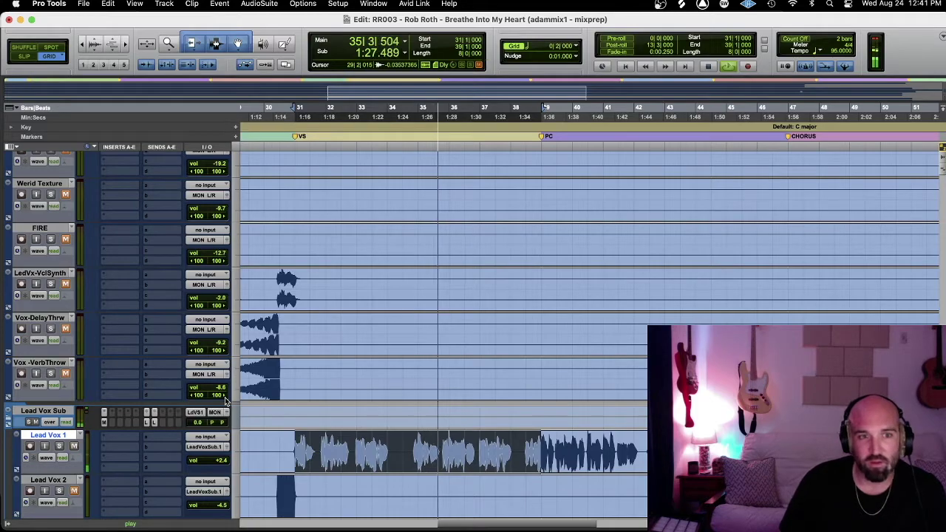
# - Unmute the lead vocal effects Lv Echo and Lv Verb, and move the verse selection past Dbls Sub to Chopped Lead 1
pyautogui.press(';')
pyautogui.press(';')
pyautogui.press(';')
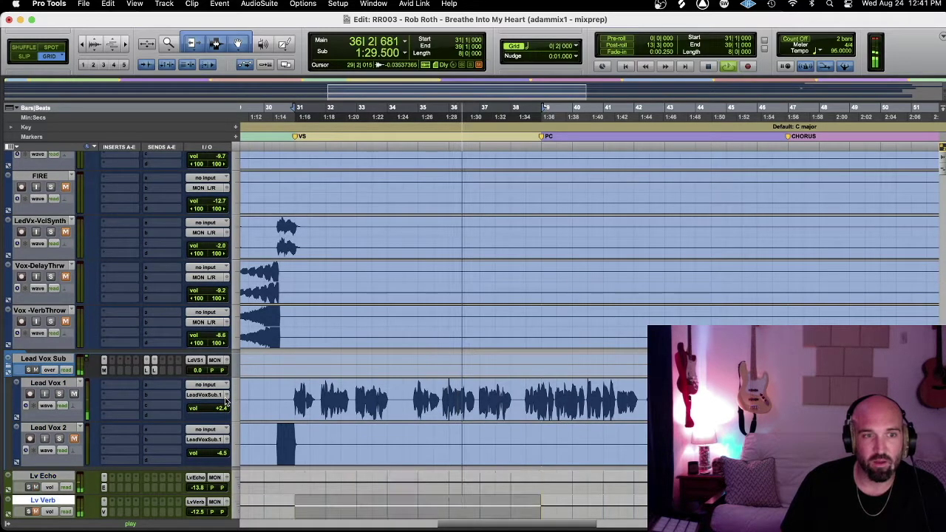
pyautogui.press(';')
pyautogui.press(';')
pyautogui.press(';')
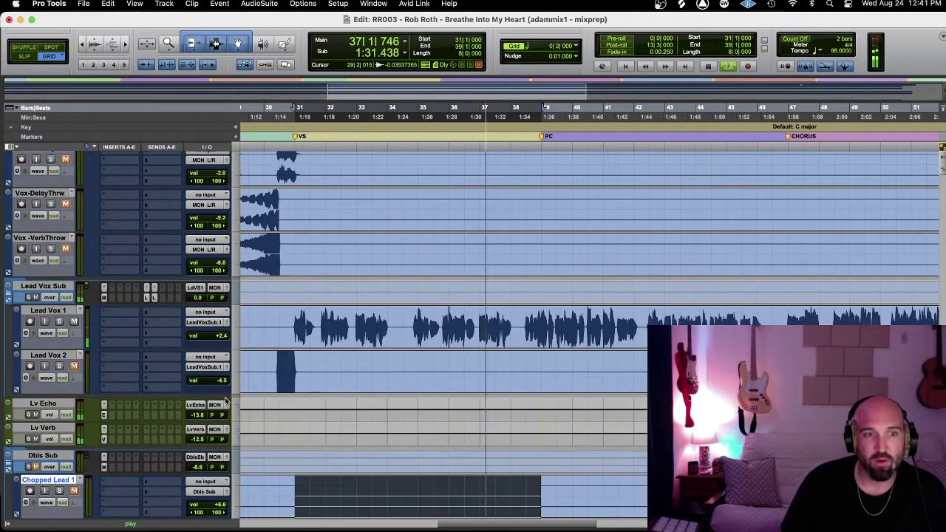
# - Move the verse selection past the chorus doubles and unmute Vs Bgv Sub and VsBgv1
pyautogui.press(';')
pyautogui.press(';')
pyautogui.press(';')
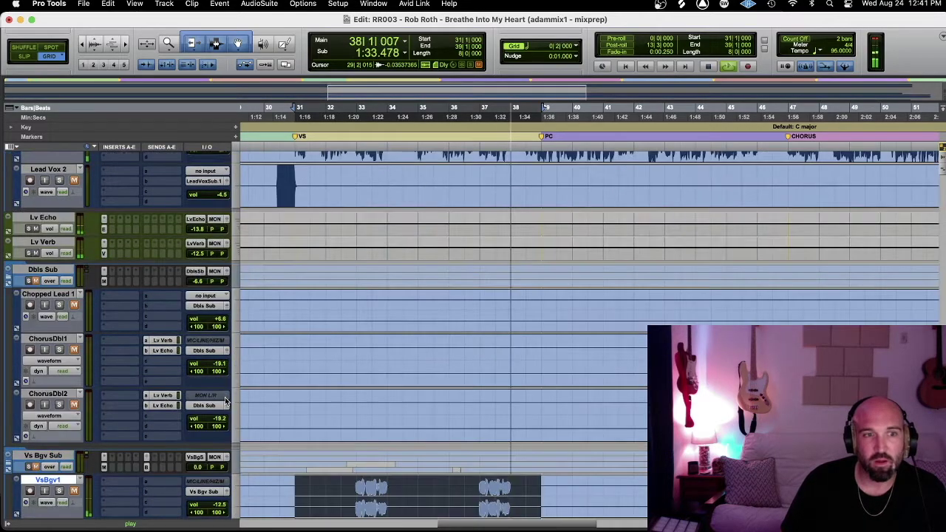
pyautogui.press('p')
pyautogui.press(';')
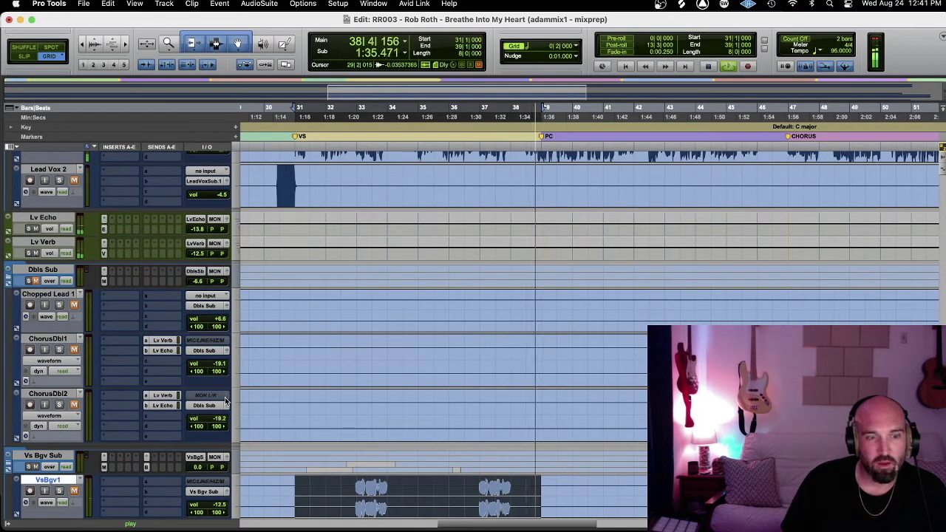
# - Move the verse selection down through VsBgv2, VsBgv3 and VsBgv4 and unmute these background vocals
pyautogui.press(';')
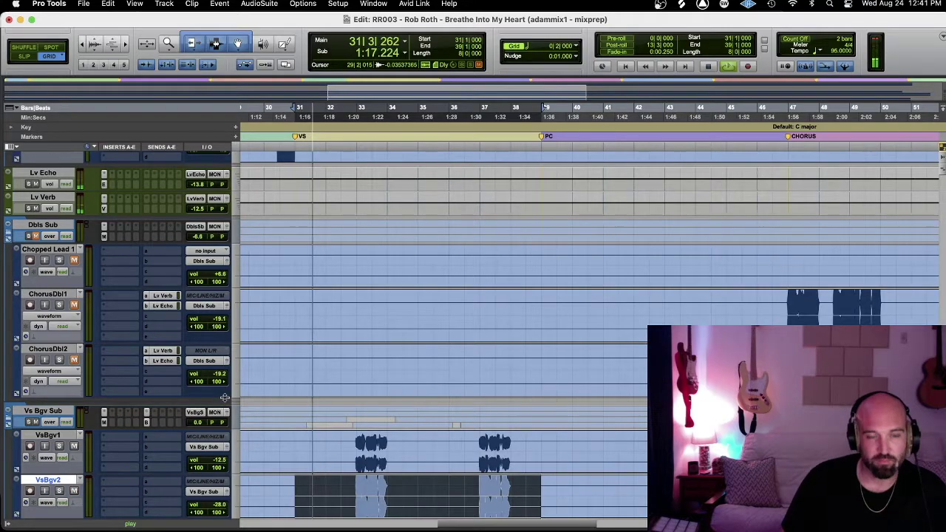
pyautogui.press(';')
pyautogui.press('p')
pyautogui.press(';')
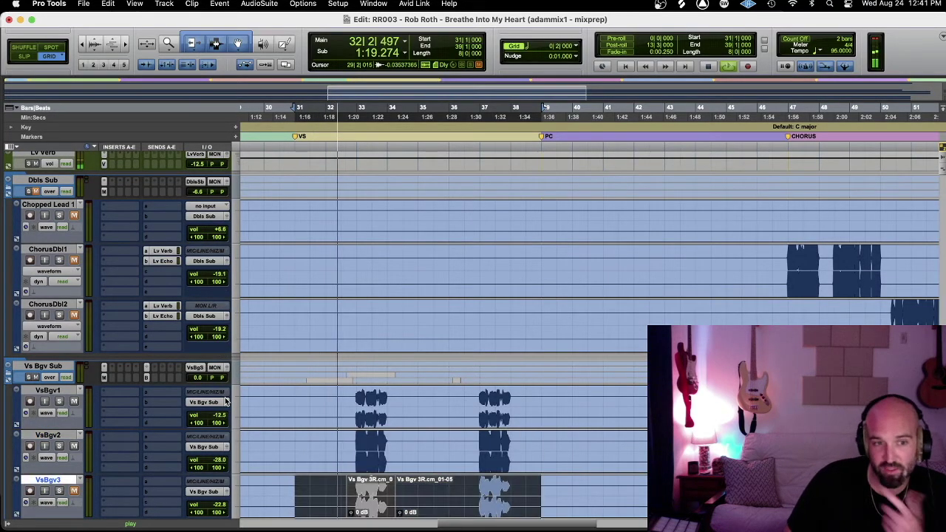
pyautogui.press(';')
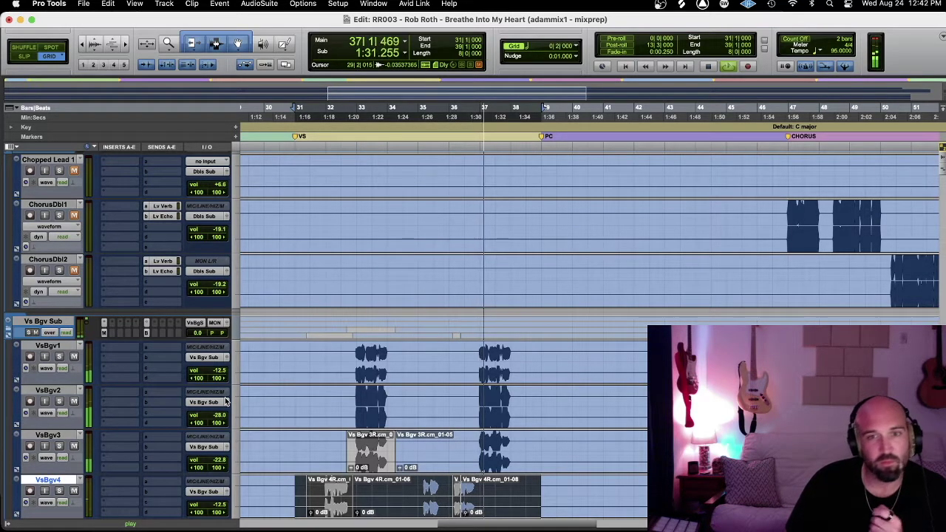
# - Solo Lead Vox Sub with Lv Echo and Lv Verb alongside the verse background vocals
pyautogui.scroll(-3, 225, 401)
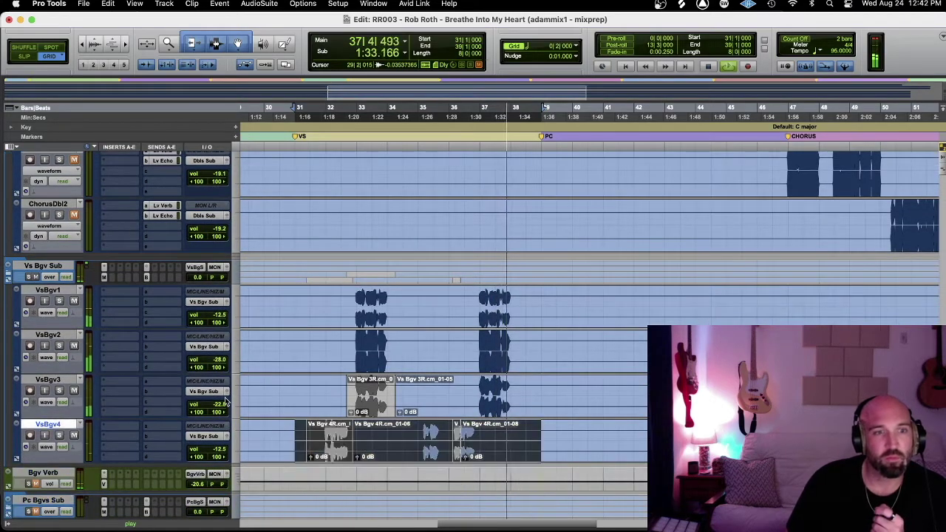
pyautogui.press('p')
pyautogui.scroll(4, 233, 385)
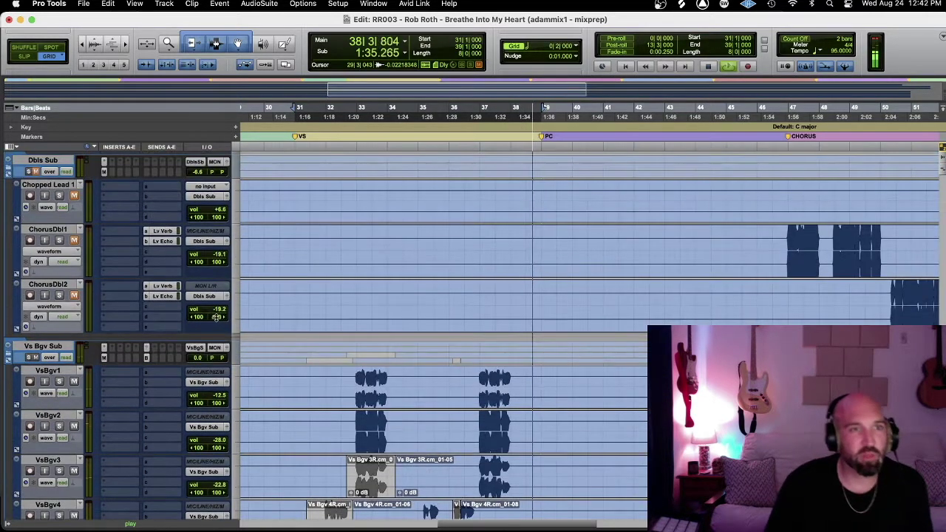
pyautogui.scroll(12, 30, 360)
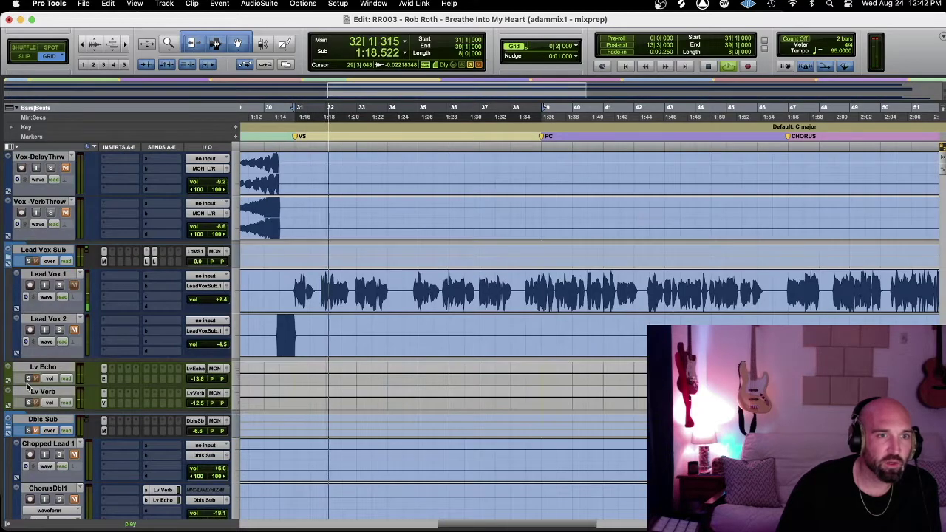
pyautogui.click(28, 379)
pyautogui.click(29, 402)
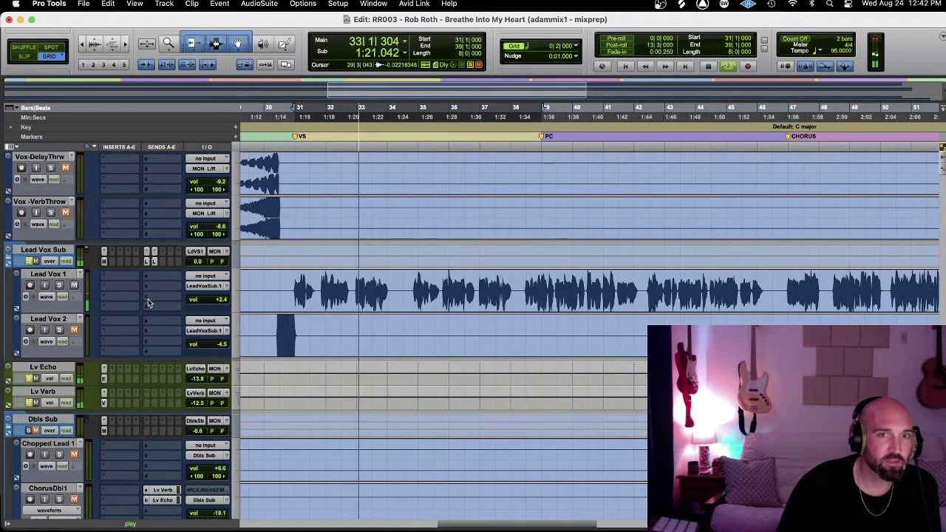
# - Unmute Bgv Verb, audition it with the soloed vocals, and take the vocal tracks out of solo
pyautogui.scroll(-7, 155, 347)
pyautogui.scroll(-4, 119, 419)
pyautogui.scroll(-12, 118, 418)
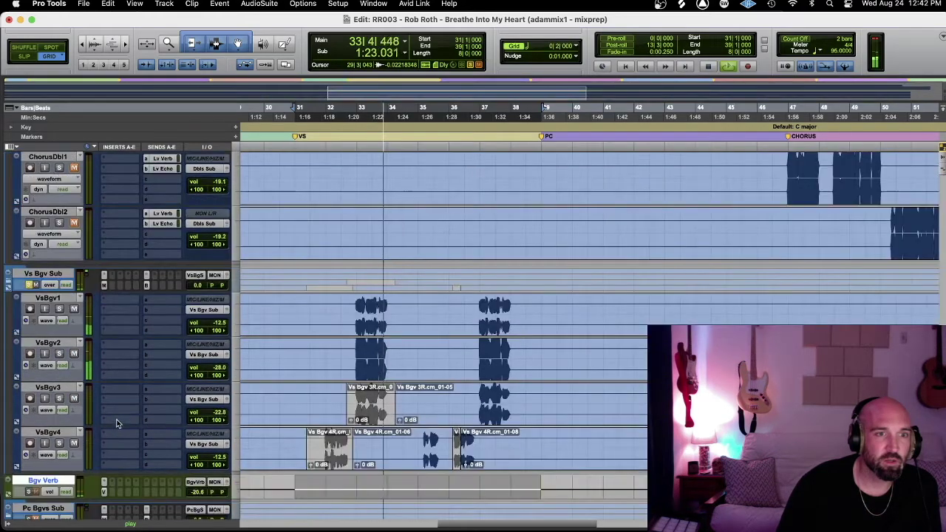
pyautogui.click(29, 378)
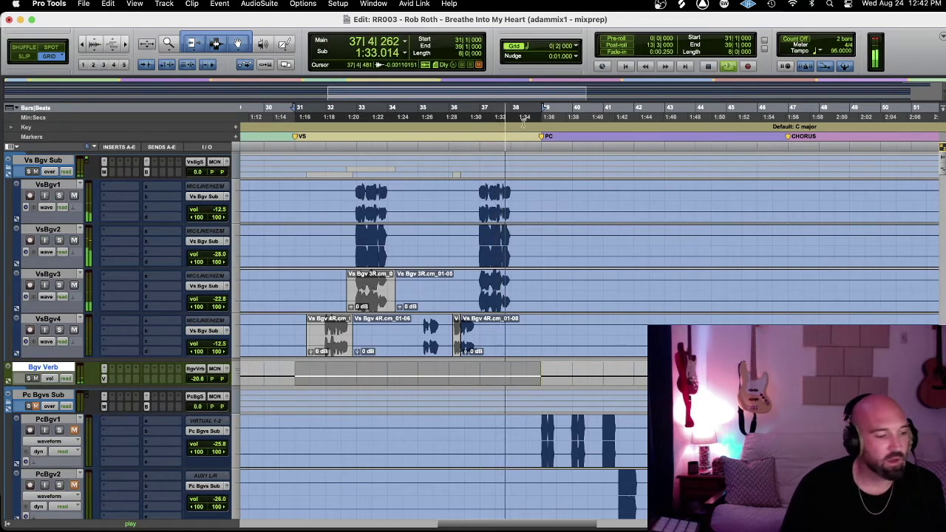
# - Check the pre-chorus background vocal and adlib tracks for verse parts and return to the lead vocals
pyautogui.scroll(-5, 624, 224)
pyautogui.scroll(-15, 625, 224)
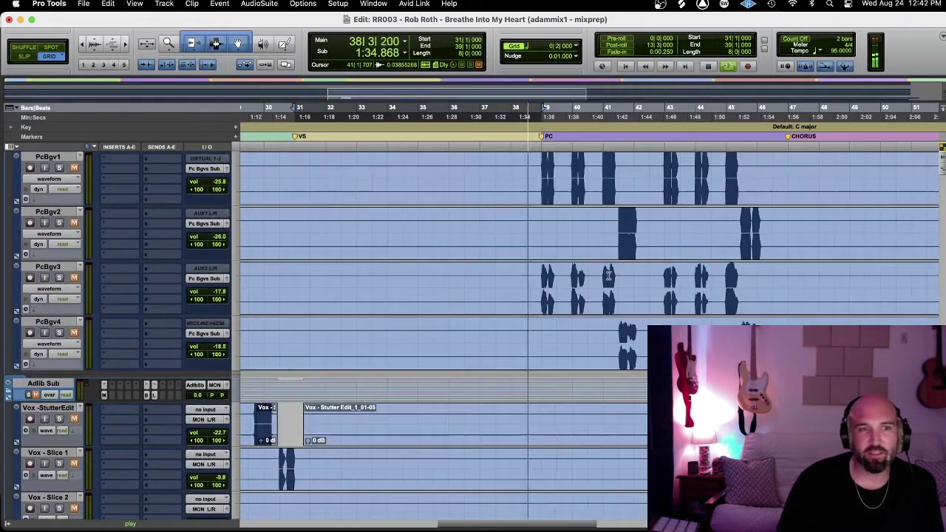
pyautogui.scroll(15, 591, 318)
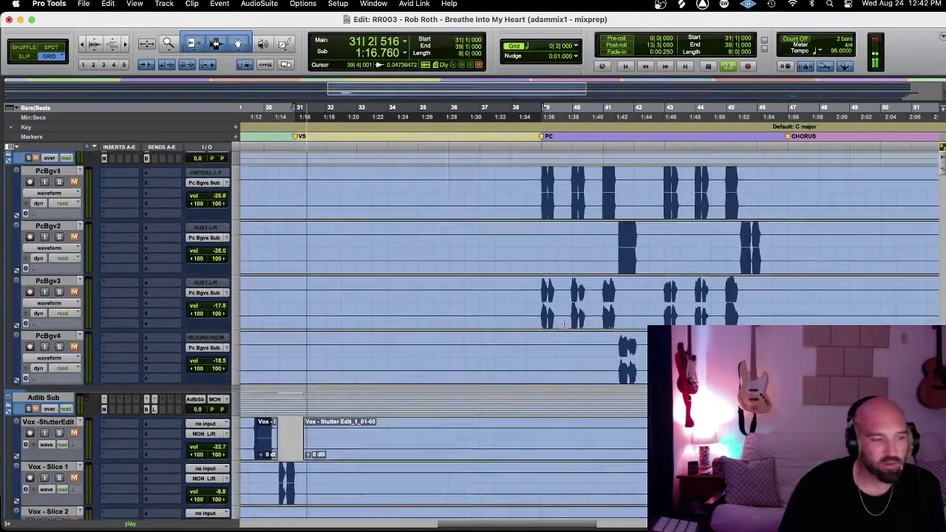
pyautogui.scroll(5, 615, 316)
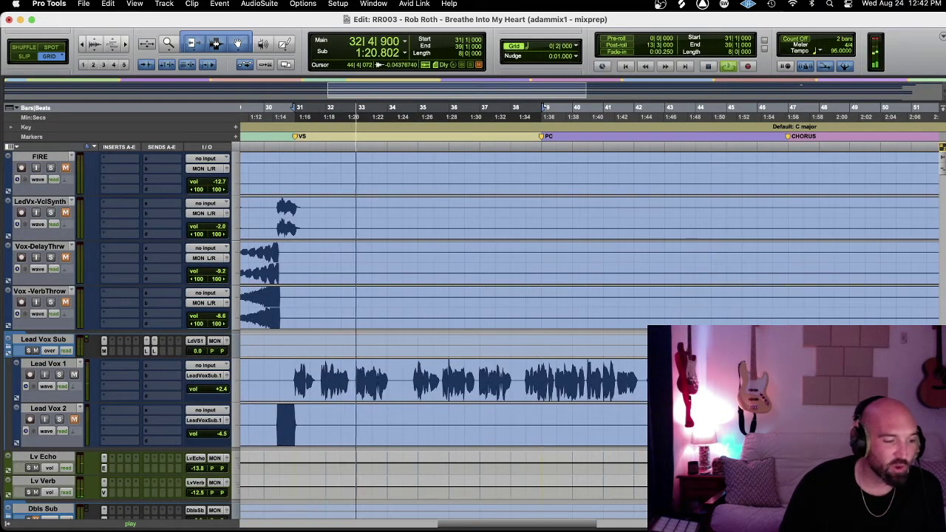
# - Stop playback and select the pre-chorus from bar 39 to bar 47 at the PC marker
pyautogui.hscroll(2, 623, 249)
pyautogui.hscroll(10, 623, 249)
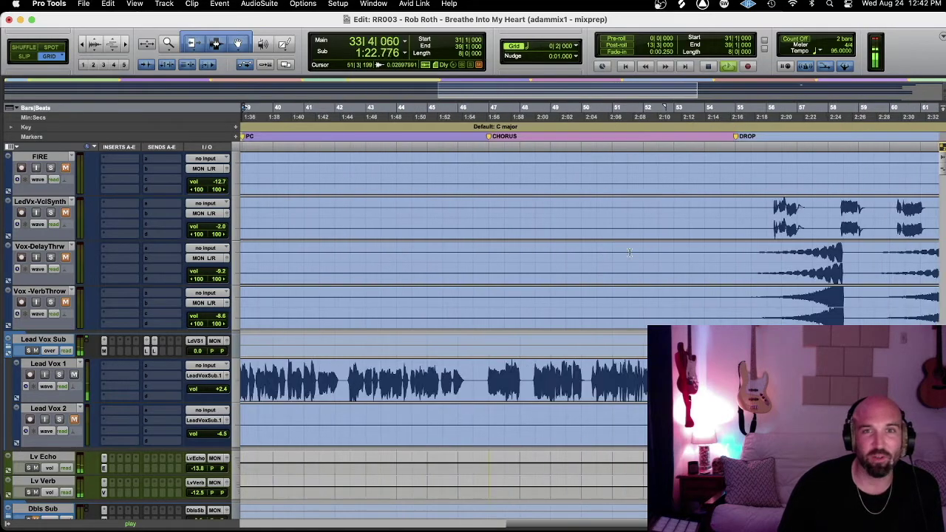
pyautogui.hscroll(-1, 617, 249)
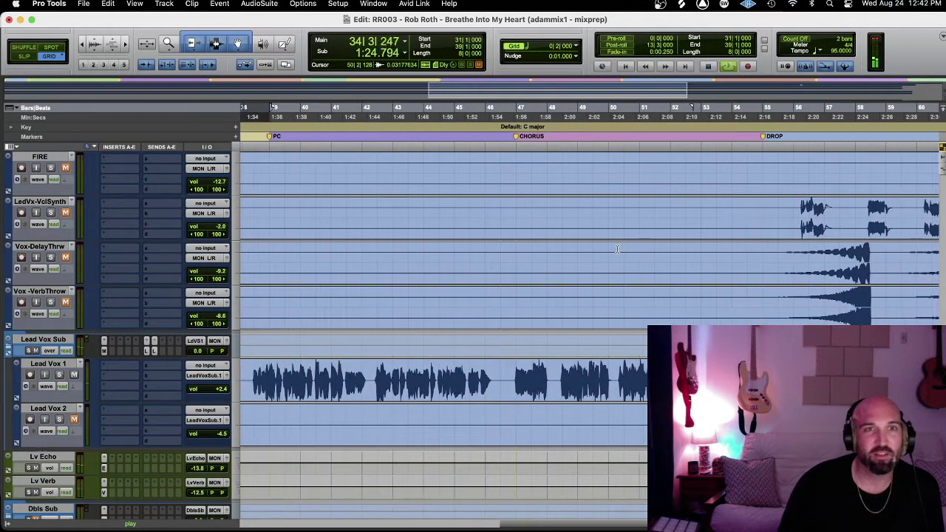
pyautogui.press('space')
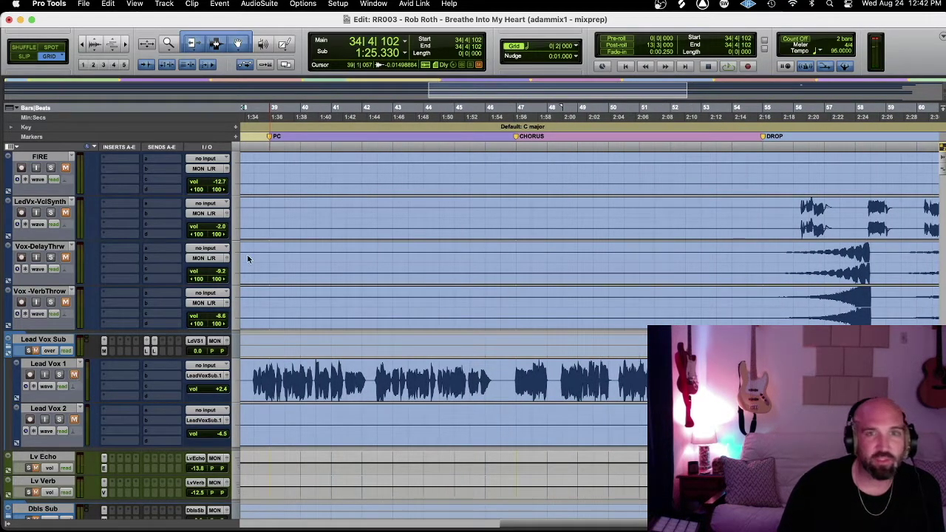
pyautogui.moveTo(269, 125); pyautogui.dragTo(510, 119)
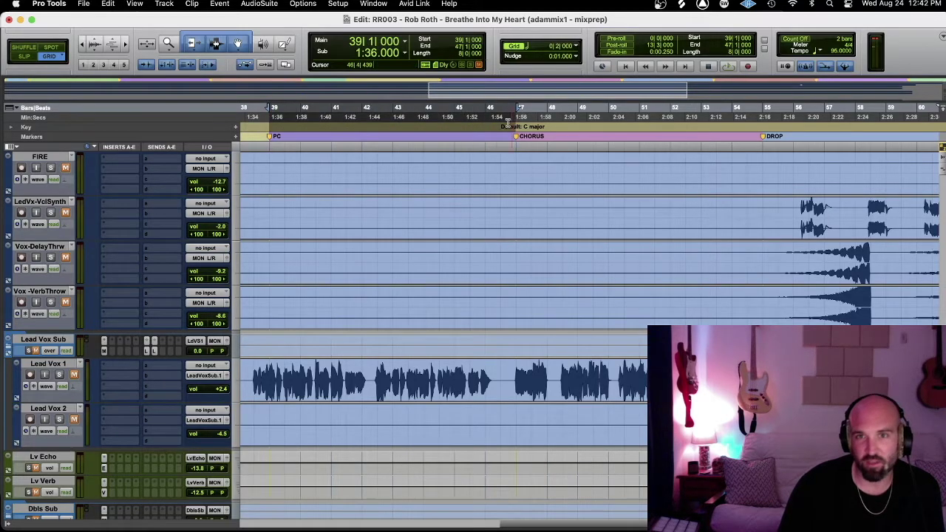
# - Look over the instrument and drum tracks and place the pre-chorus selection on the 808 (Low) track
pyautogui.scroll(-15, 469, 274)
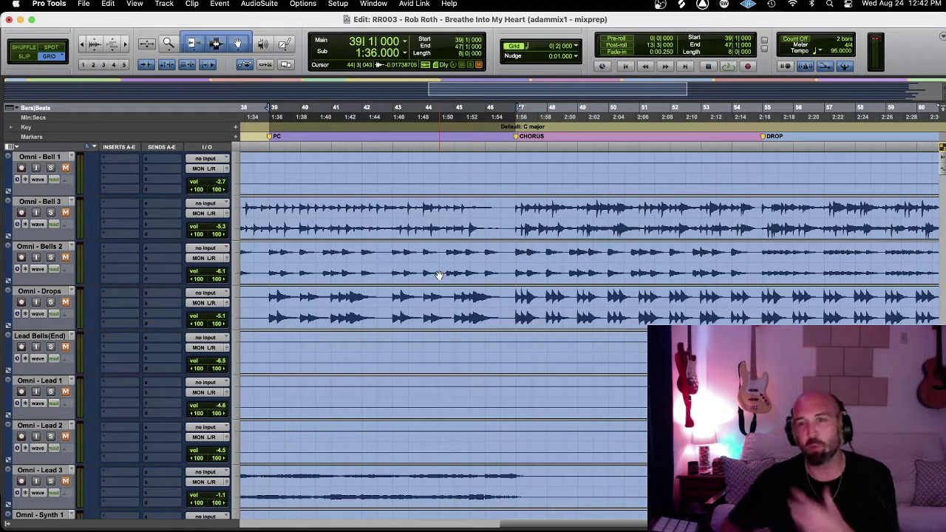
pyautogui.scroll(5, 439, 275)
pyautogui.scroll(-15, 435, 258)
pyautogui.scroll(-15, 344, 285)
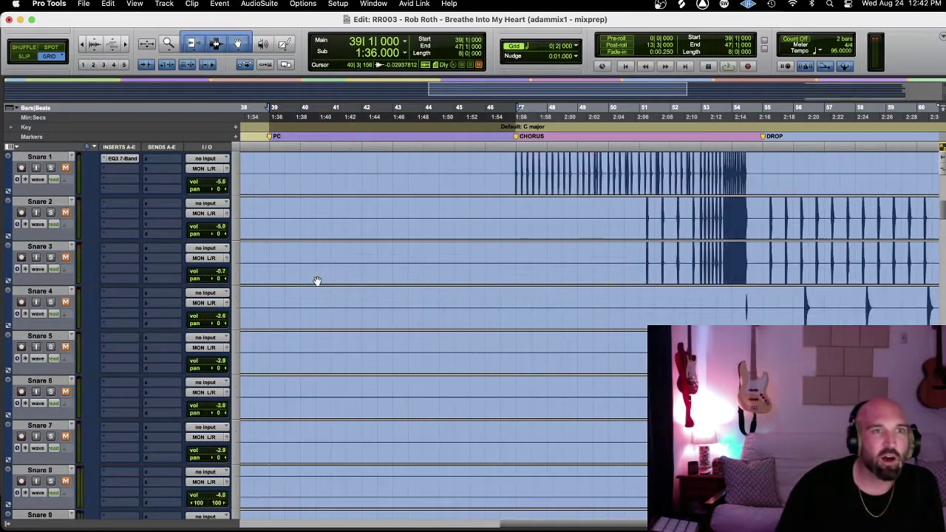
pyautogui.scroll(10, 316, 281)
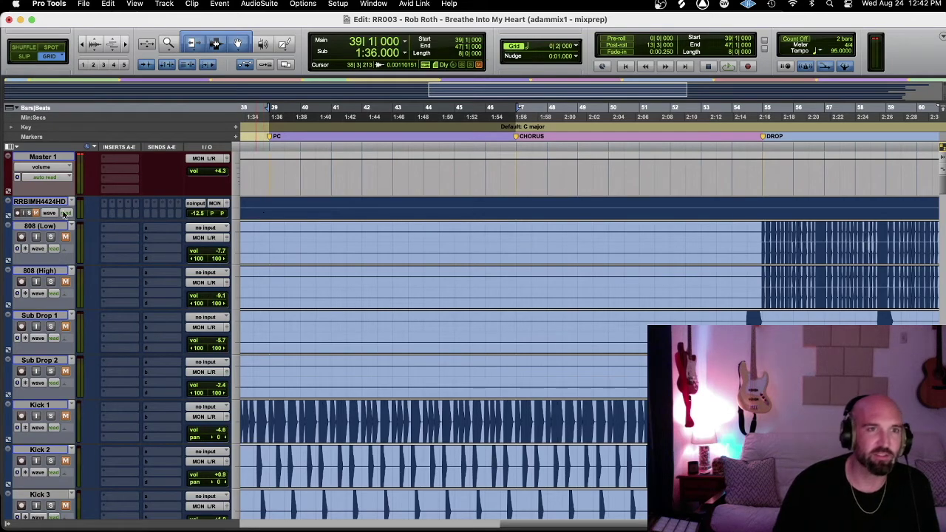
pyautogui.click(55, 227)
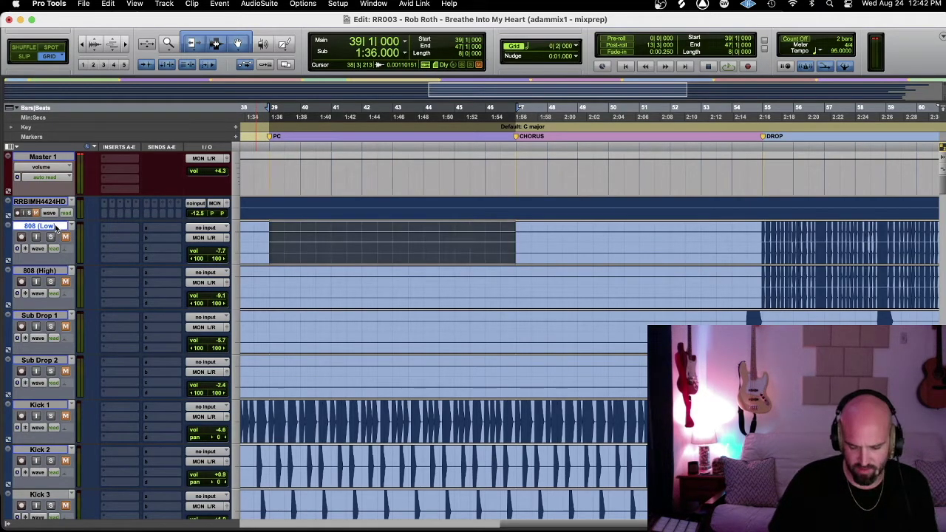
# - Play the pre-chorus and move its selection down from 808 (Low) through the sub drops and kicks to Kick 5
pyautogui.press(';')
pyautogui.press(';')
pyautogui.press(';')
pyautogui.press(';')
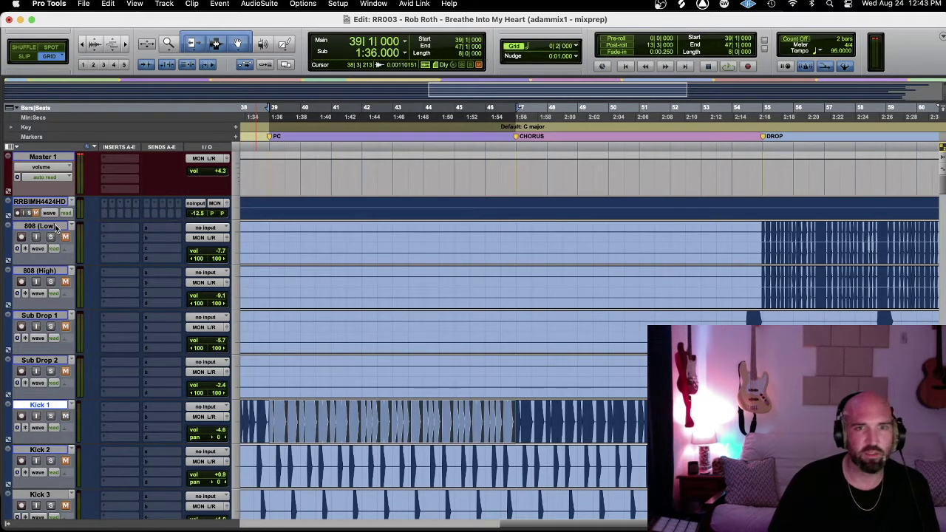
pyautogui.press('space')
pyautogui.press(';')
pyautogui.press(';')
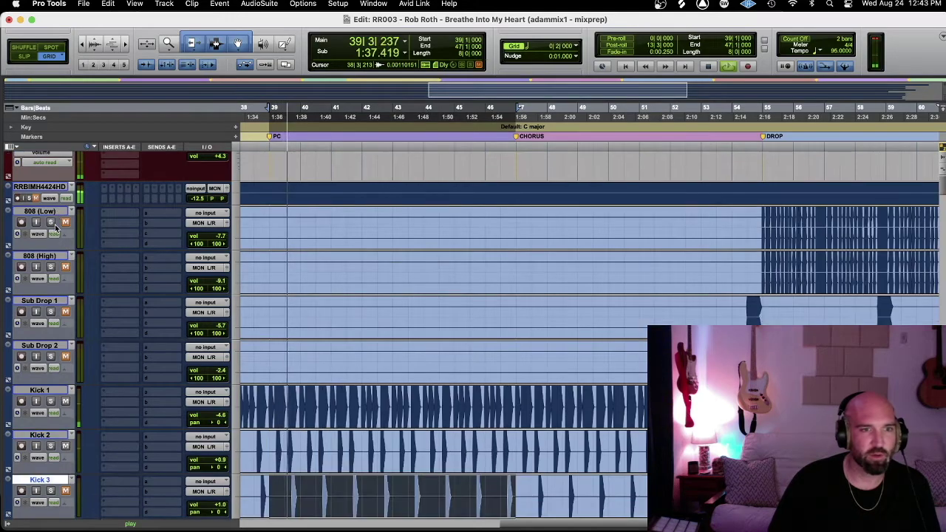
pyautogui.press(';')
pyautogui.press(';')
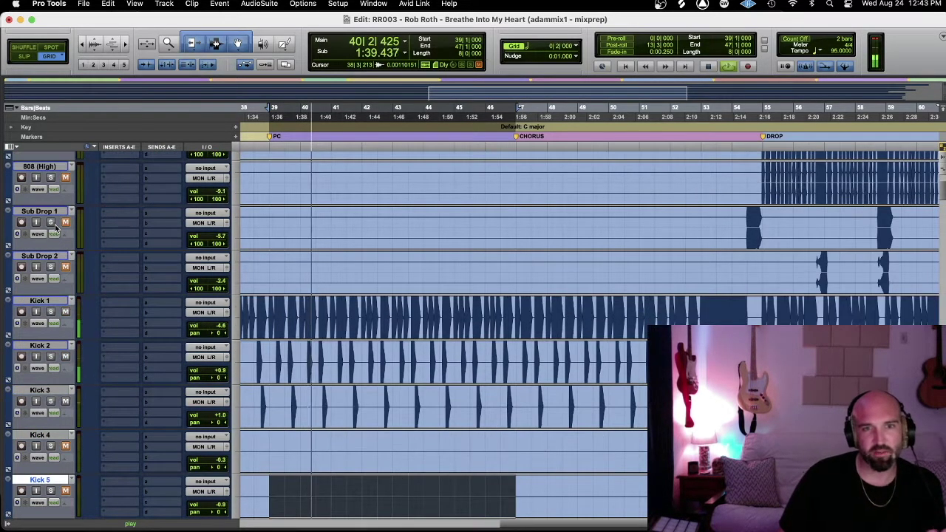
# - Check the snare and first hi-hat tracks for pre-chorus parts, moving the selection down to Hh 3
pyautogui.press(';')
pyautogui.press(';')
pyautogui.press(';')
pyautogui.press(';')
pyautogui.press(';')
pyautogui.press(';')
pyautogui.press(';')
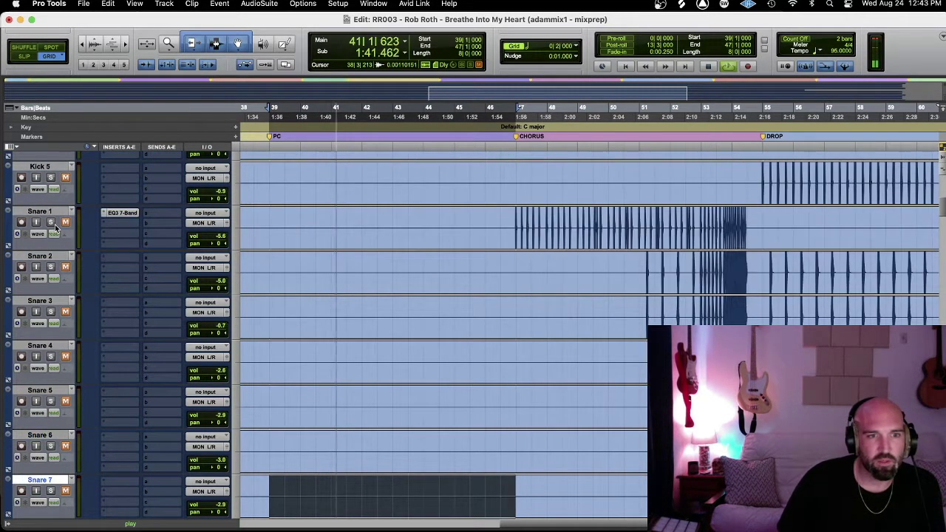
pyautogui.press(';')
pyautogui.press(';')
pyautogui.press(';')
pyautogui.press(';')
pyautogui.press(';')
pyautogui.press(';')
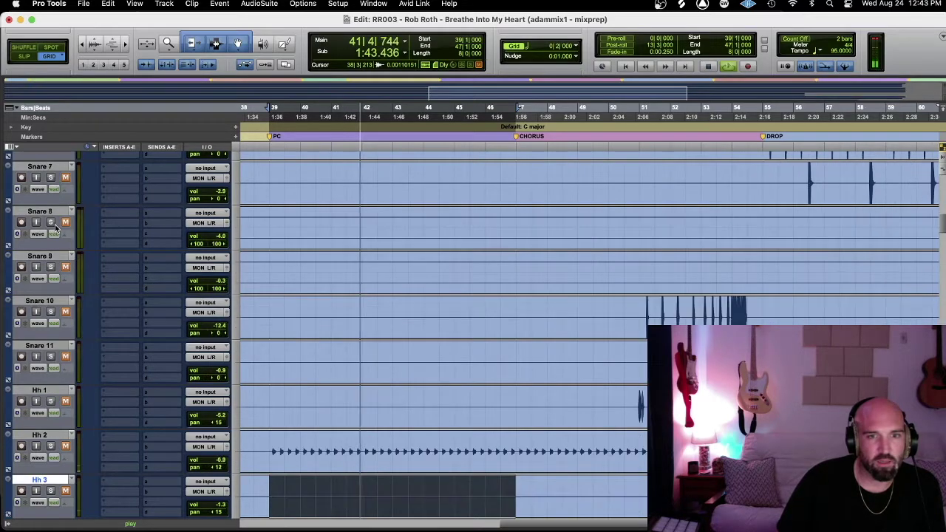
# - Return the pre-chorus selection to Hh 2 and unmute that hi-hat track
pyautogui.press('p')
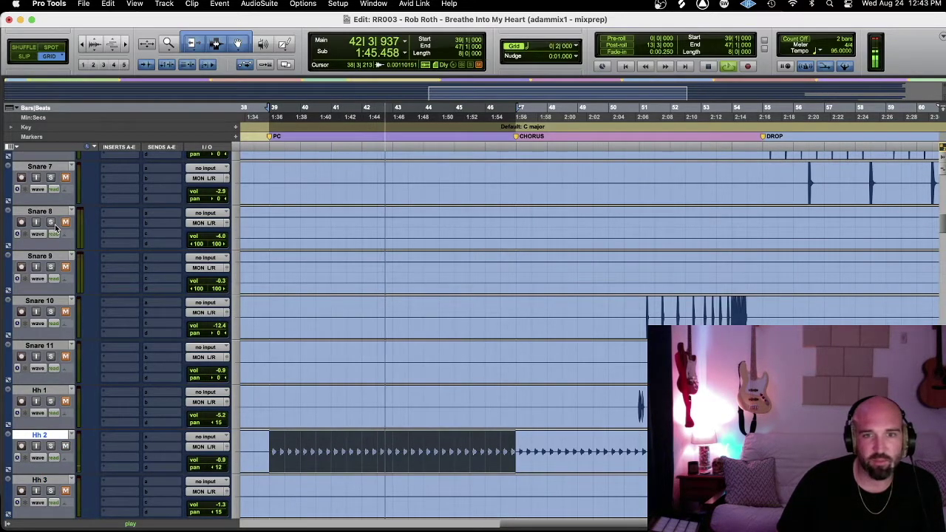
pyautogui.press(';')
pyautogui.press('p')
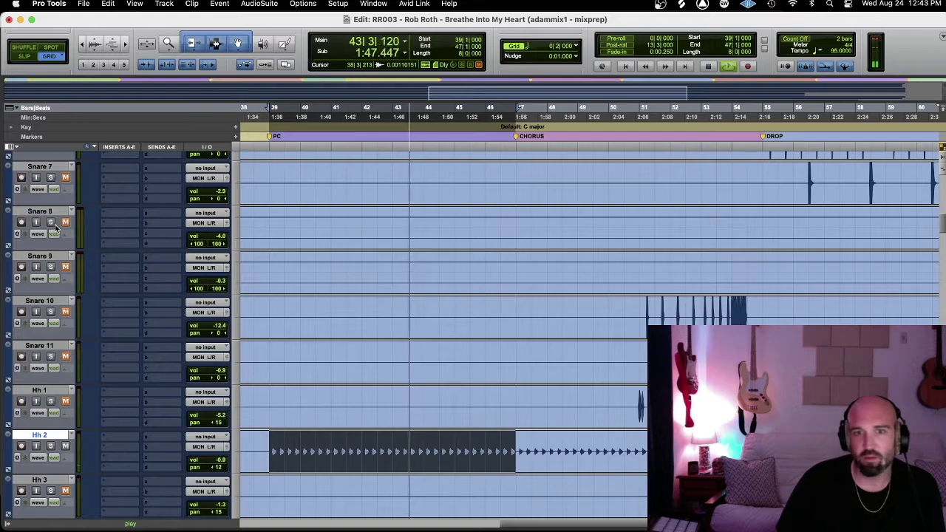
# - Check the crash, ride, stomp and clap tracks for pre-chorus parts, moving the selection down to Clap 3
pyautogui.press(';')
pyautogui.press(';')
pyautogui.press(';')
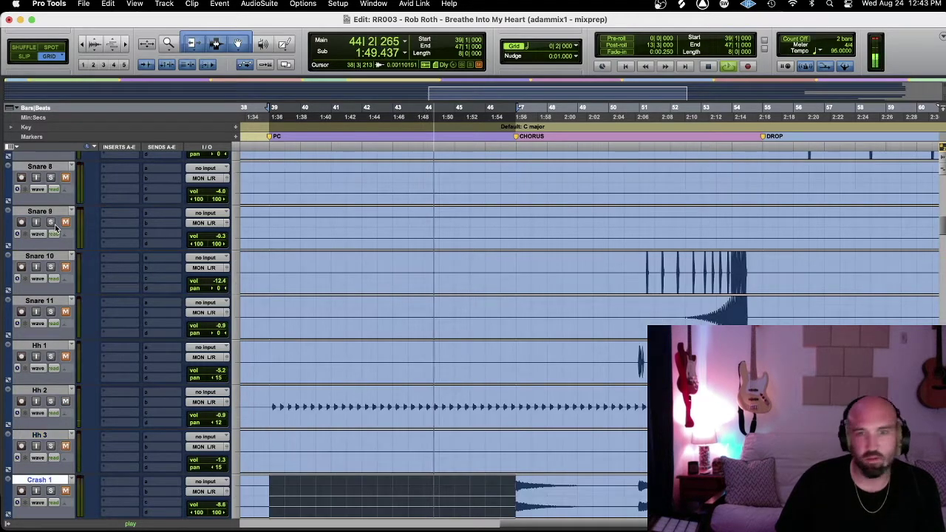
pyautogui.press(';')
pyautogui.press(';')
pyautogui.press(';')
pyautogui.press(';')
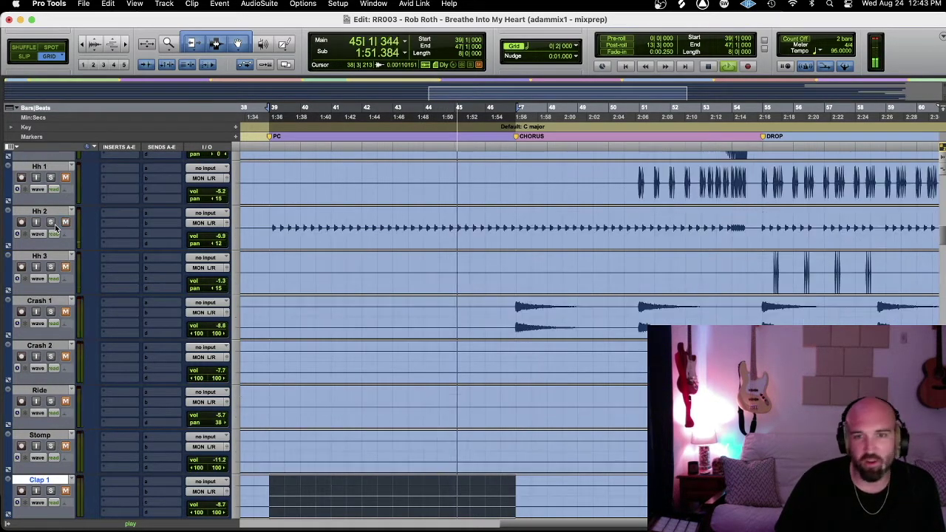
pyautogui.press(';')
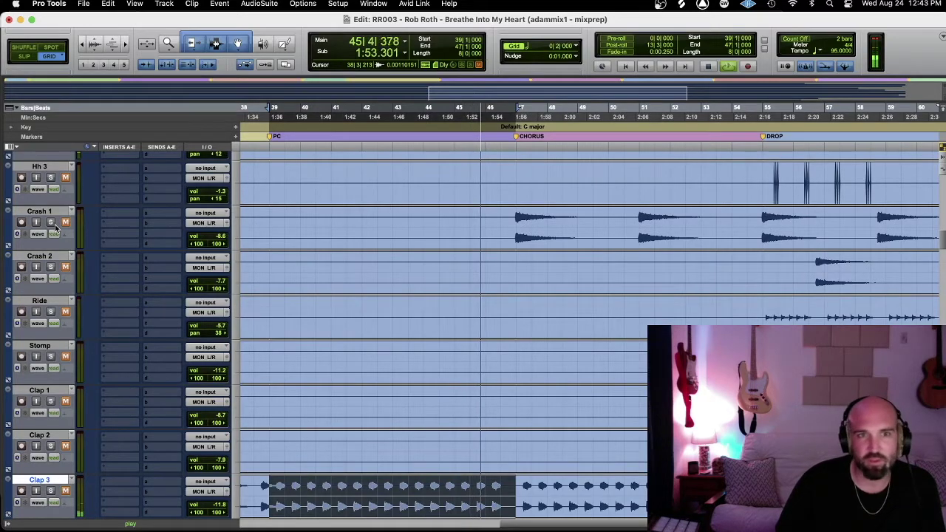
# - Dismiss the drive error, reselect bars 39 to 47 on the Ride track and restart playback
pyautogui.press('p')
pyautogui.press('p')
pyautogui.press('p')
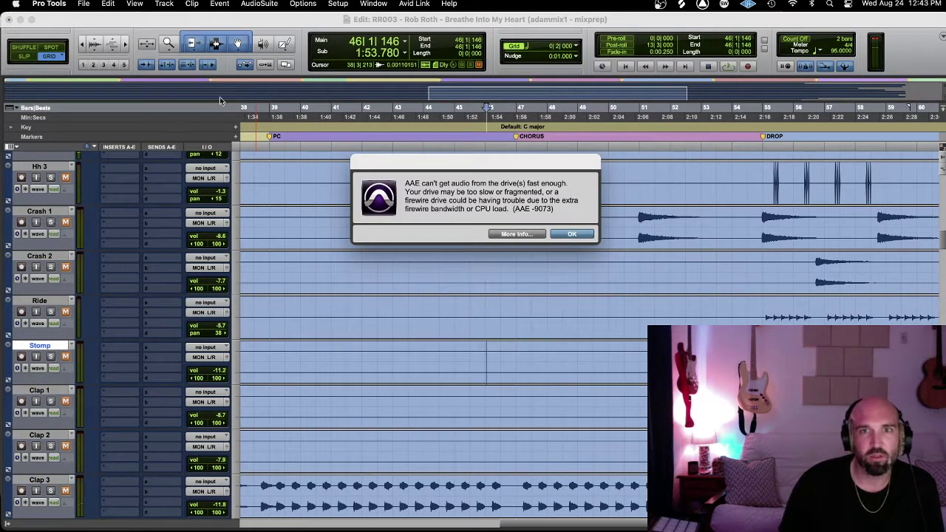
pyautogui.click(572, 235)
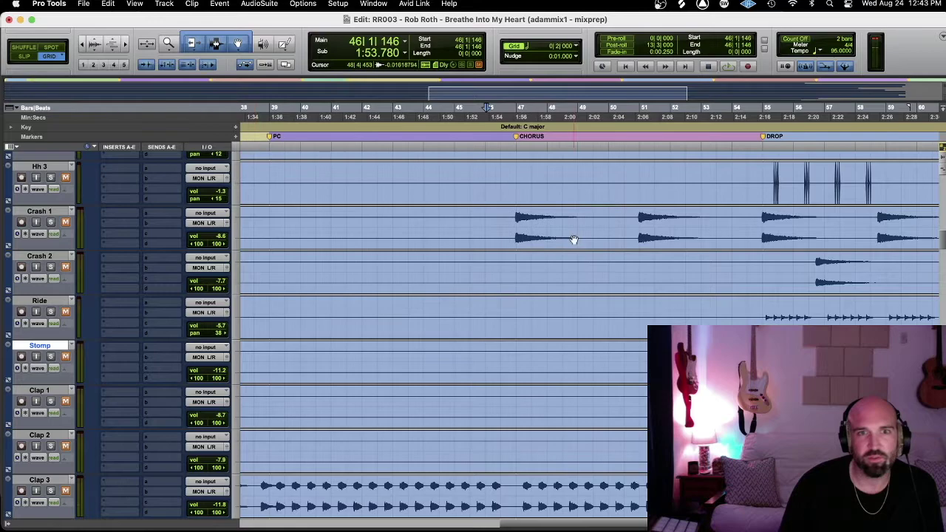
pyautogui.moveTo(263, 298); pyautogui.dragTo(502, 340)
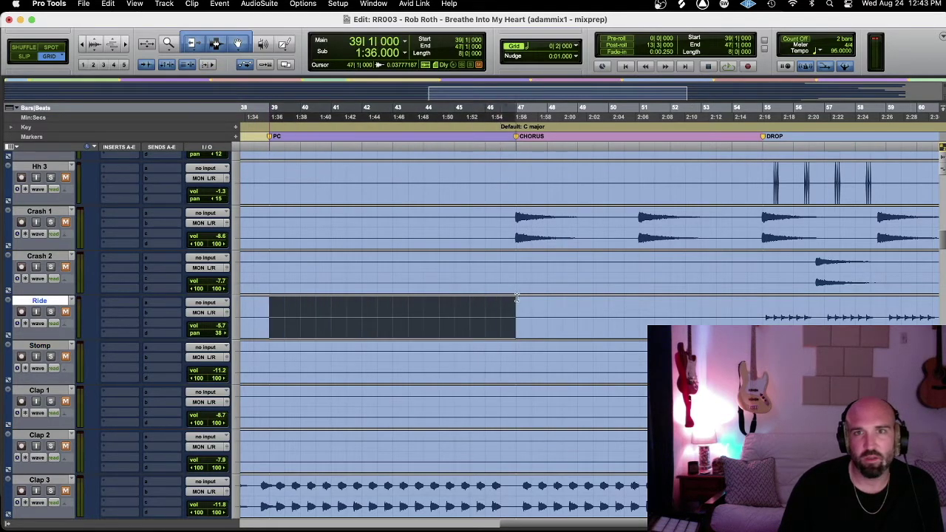
pyautogui.press('space')
# - Move the pre-chorus selection down through the claps and cinema hits to Shaker while auditioning the section
pyautogui.press(';')
pyautogui.press(';')
pyautogui.press(';')
pyautogui.press(';')
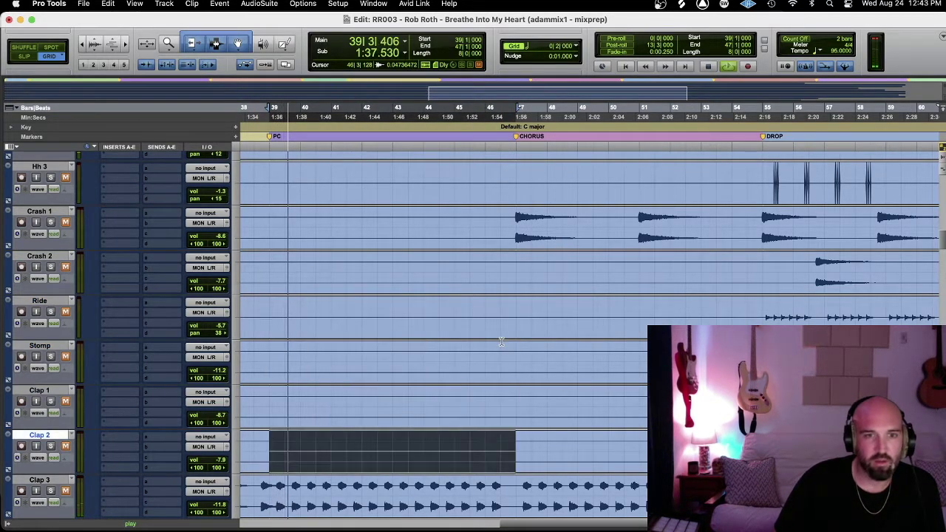
pyautogui.press(';')
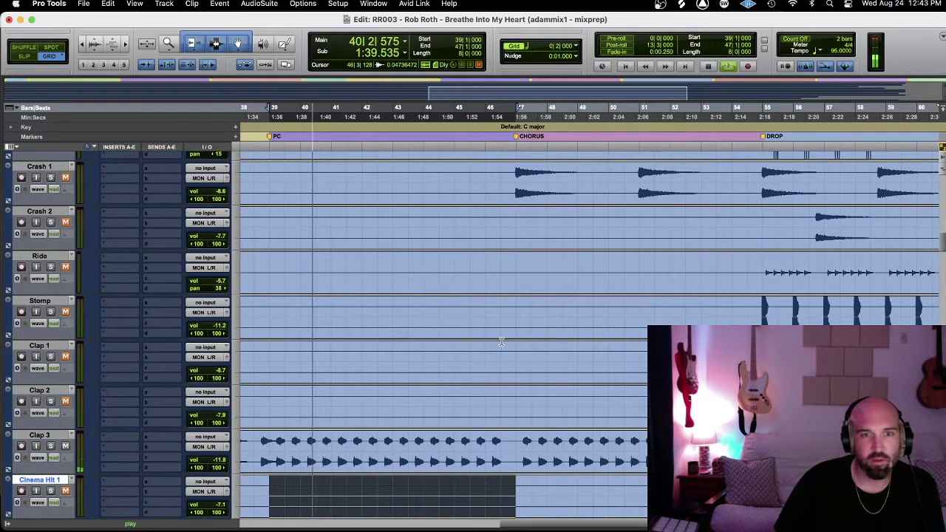
pyautogui.press(';')
pyautogui.press(';')
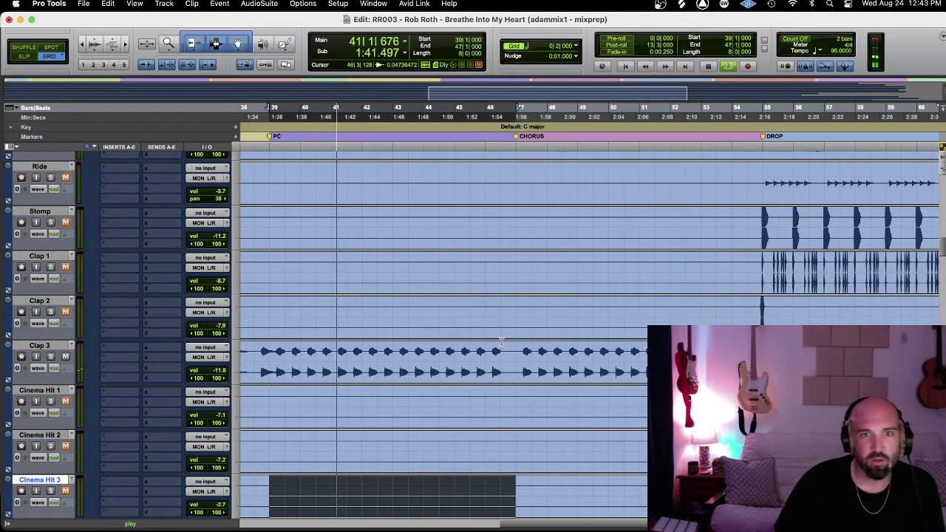
pyautogui.press(';')
pyautogui.press(';')
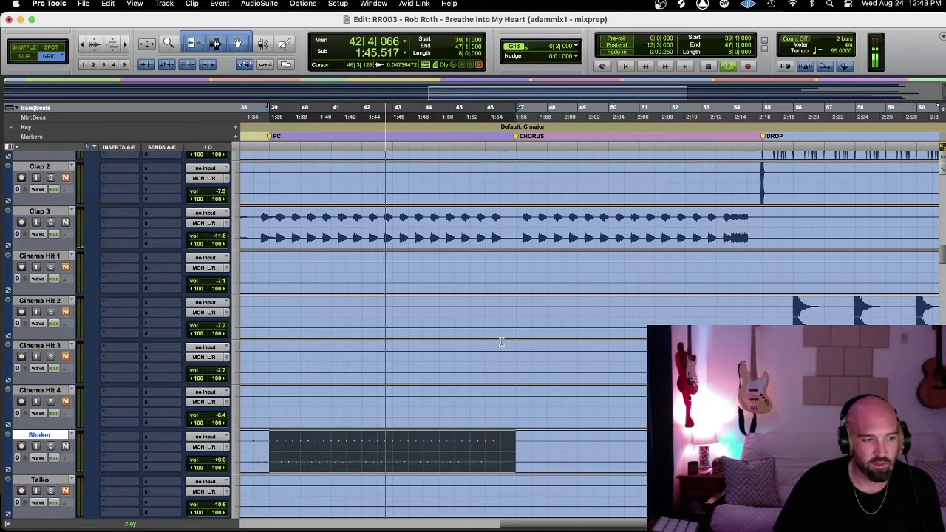
# - Check Taiko, Hitter and the reversed kick, snare, crash and stomp tracks for pre-chorus parts
pyautogui.press(';')
pyautogui.press(';')
pyautogui.press(';')
pyautogui.press(';')
pyautogui.press(';')
pyautogui.press(';')
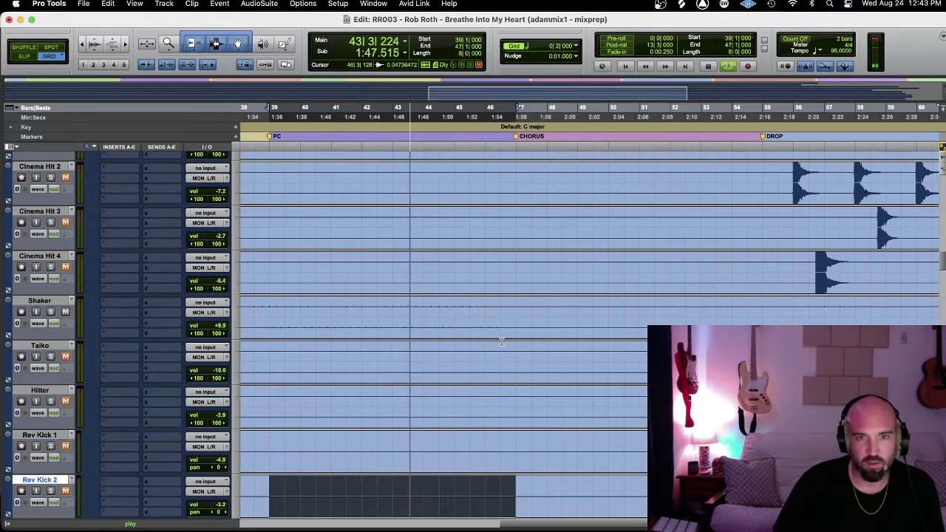
pyautogui.press(';')
pyautogui.press(';')
pyautogui.press(';')
pyautogui.press(';')
pyautogui.press(';')
pyautogui.press(';')
pyautogui.press(';')
pyautogui.press(';')
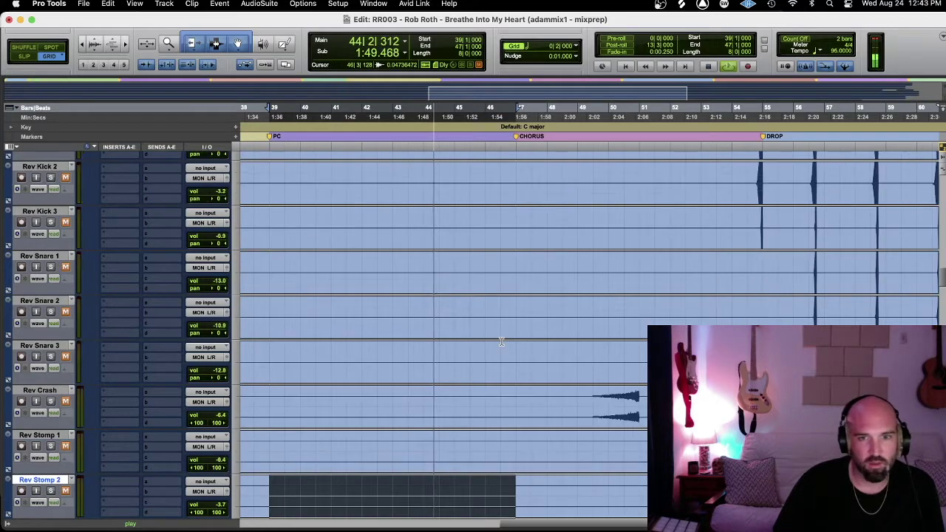
# - Unmute Reverse for the pre-chorus, then continue down past Swell and Sweeps and unmute WhiteNoiseDrp2
pyautogui.press('p')
pyautogui.press('p')
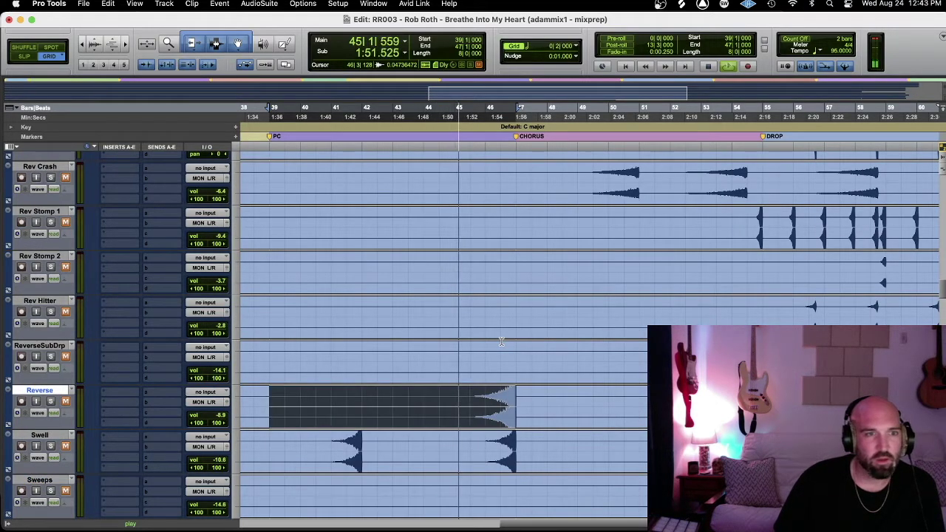
pyautogui.press(';')
pyautogui.press(';')
pyautogui.press(';')
pyautogui.press(';')
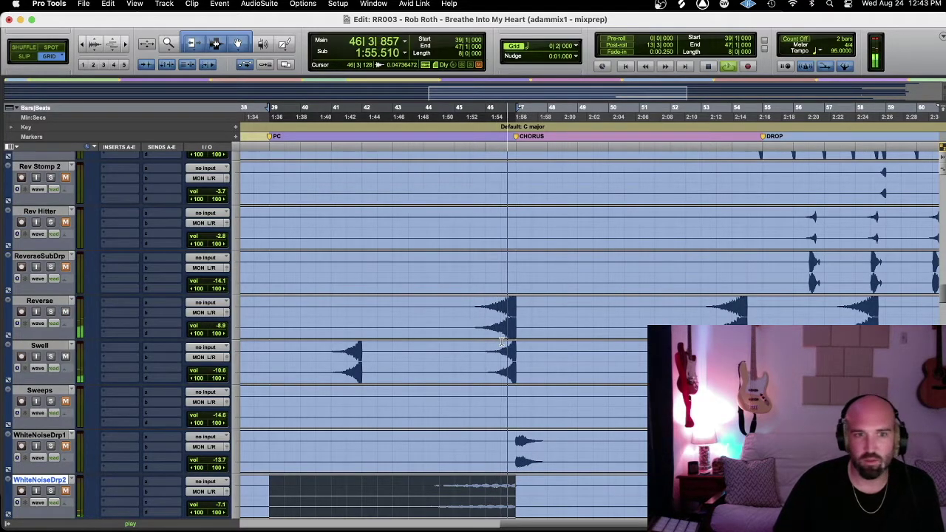
# - Check the remaining white noise drops and the bass tracks, moving the pre-chorus selection down to MutedMalt(Hgh)
pyautogui.press(';')
pyautogui.press(';')
pyautogui.press(';')
pyautogui.press(';')
pyautogui.press(';')
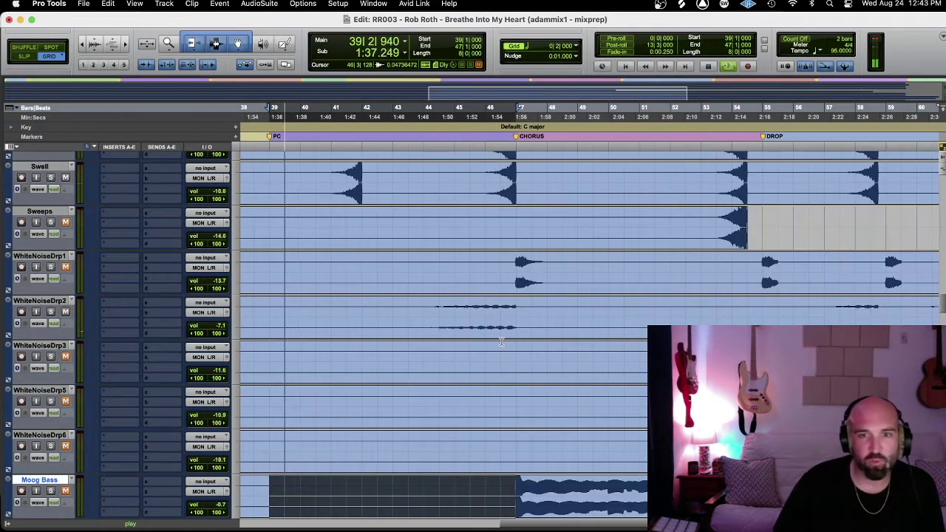
pyautogui.press(';')
pyautogui.press(';')
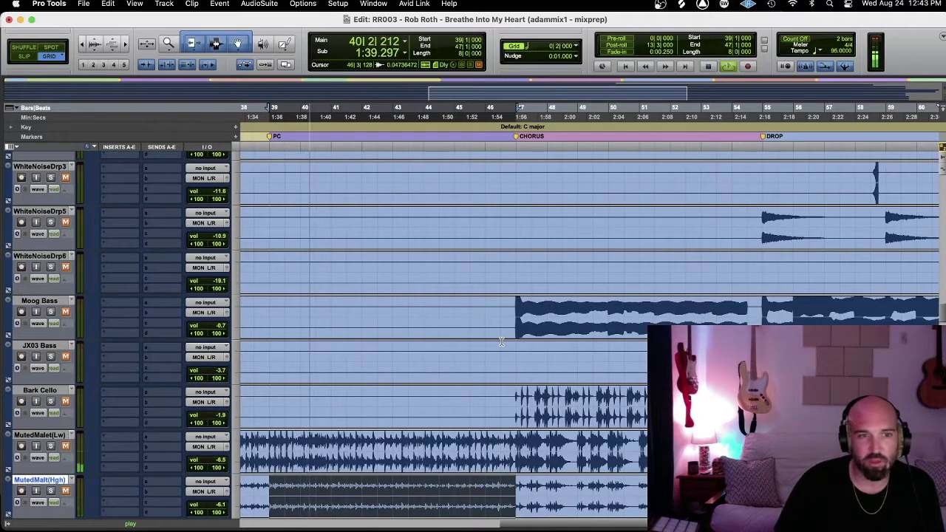
# - Audition StutrEdt-MtdMlt in the pre-chorus, check the first Omni bell tracks and return the selection to StutrEdt-MtdMlt
pyautogui.press(';')
pyautogui.press(';')
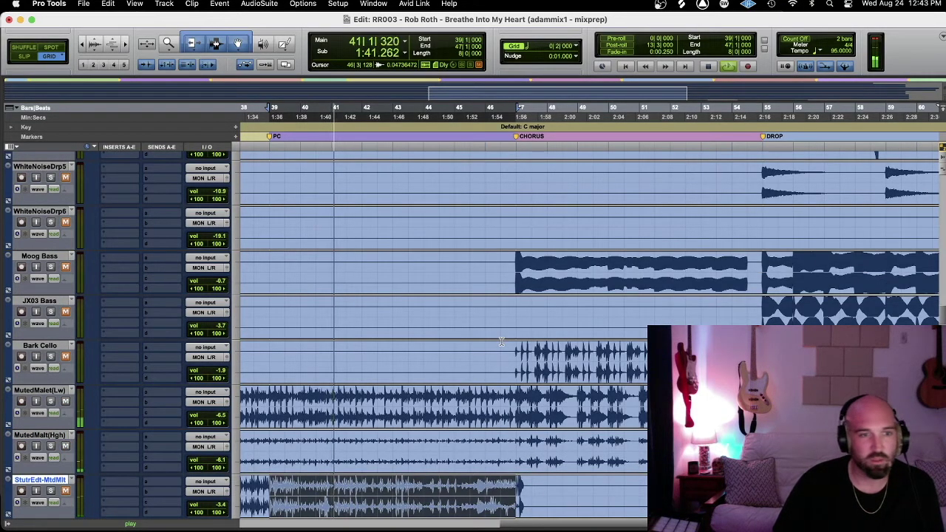
pyautogui.press(';')
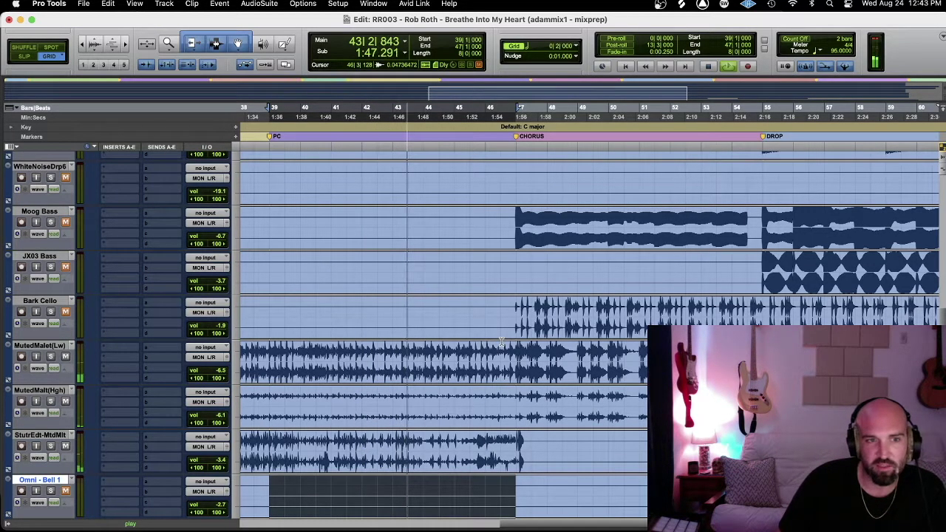
pyautogui.press(';')
pyautogui.press(';')
pyautogui.press('p')
pyautogui.press('p')
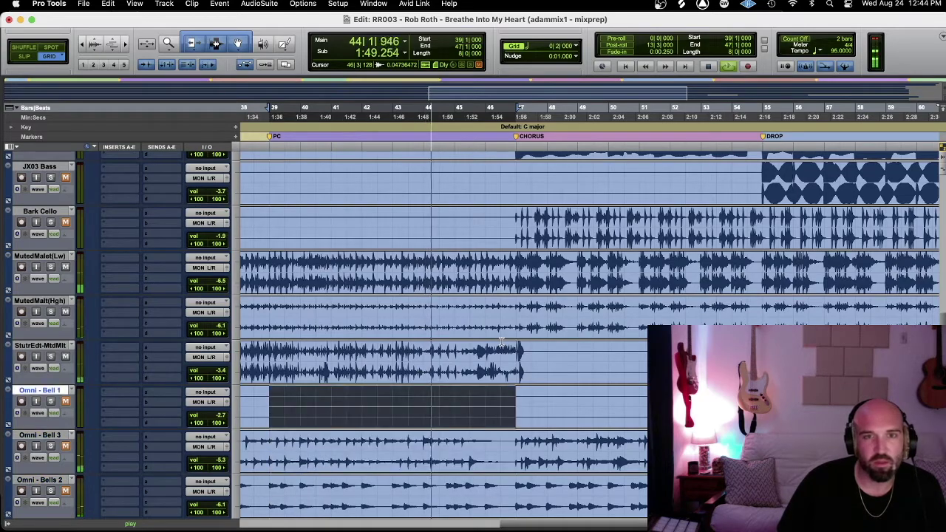
pyautogui.press('p')
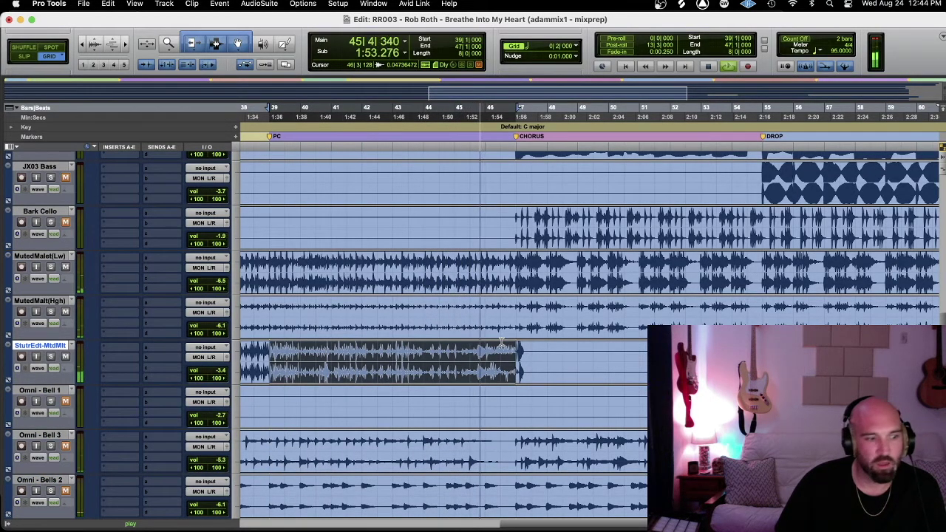
# - Unmute Omni - Bell 3, Omni - Bells 2 and Omni - Drops for the pre-chorus, continuing down to Omni - Lead 1
pyautogui.press(';')
pyautogui.press(';')
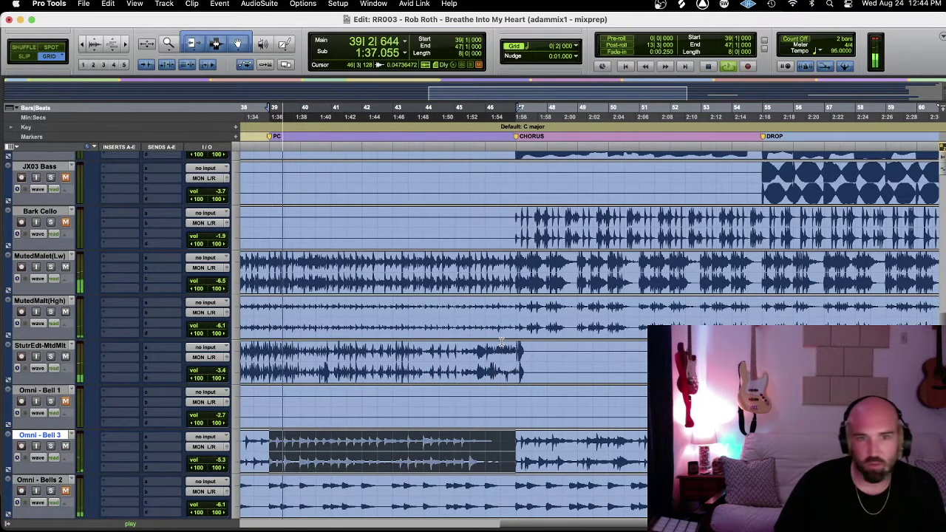
pyautogui.press(';')
pyautogui.press(';')
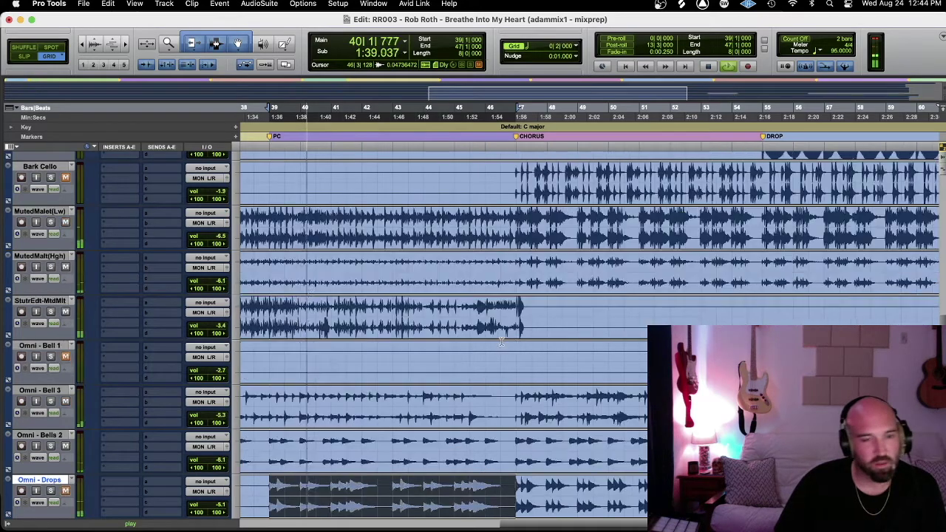
pyautogui.press(';')
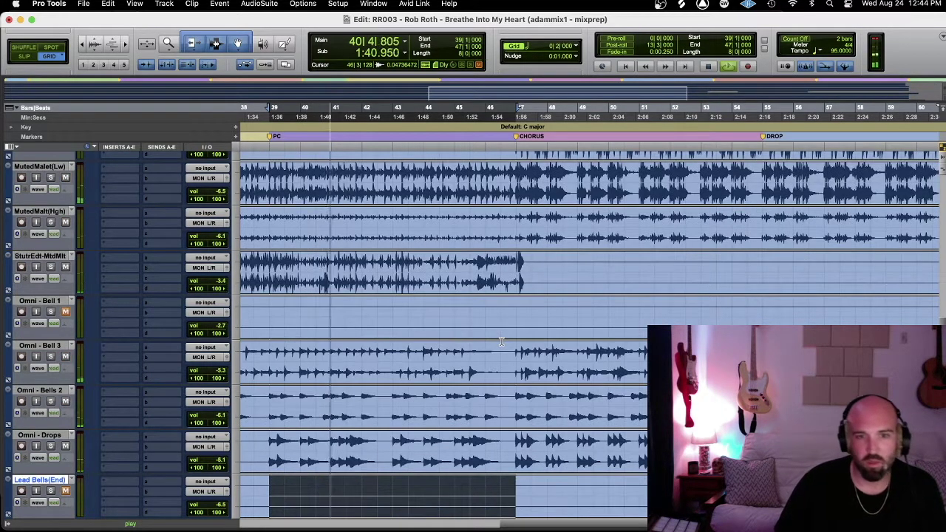
pyautogui.press(';')
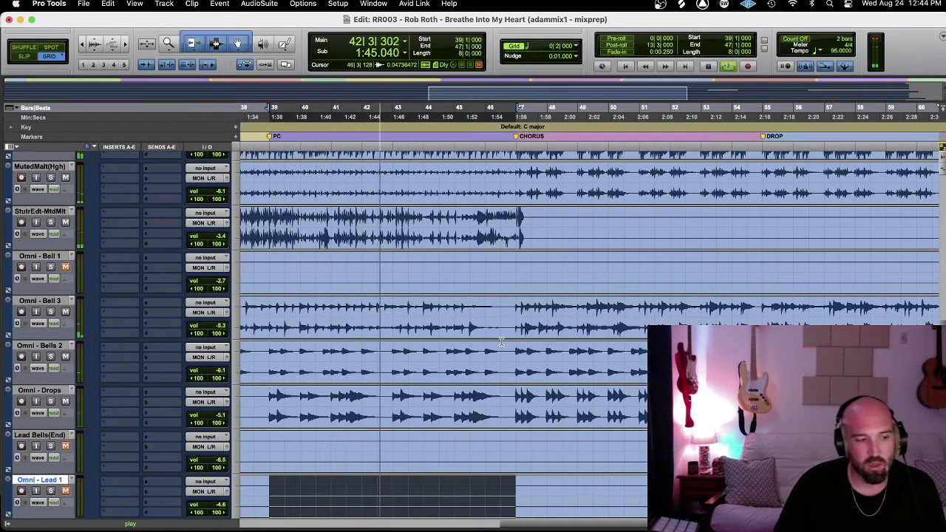
# - Move the pre-chorus selection back up to Omni - Drops for a recheck and return it to Lead Bells(End)
pyautogui.press('p')
pyautogui.press('p')
pyautogui.press('p')
pyautogui.press(';')
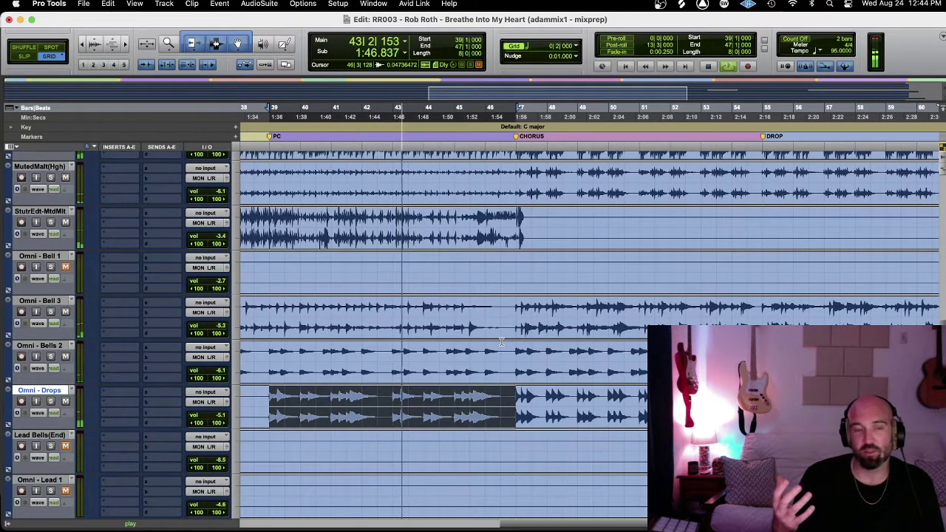
pyautogui.press(';')
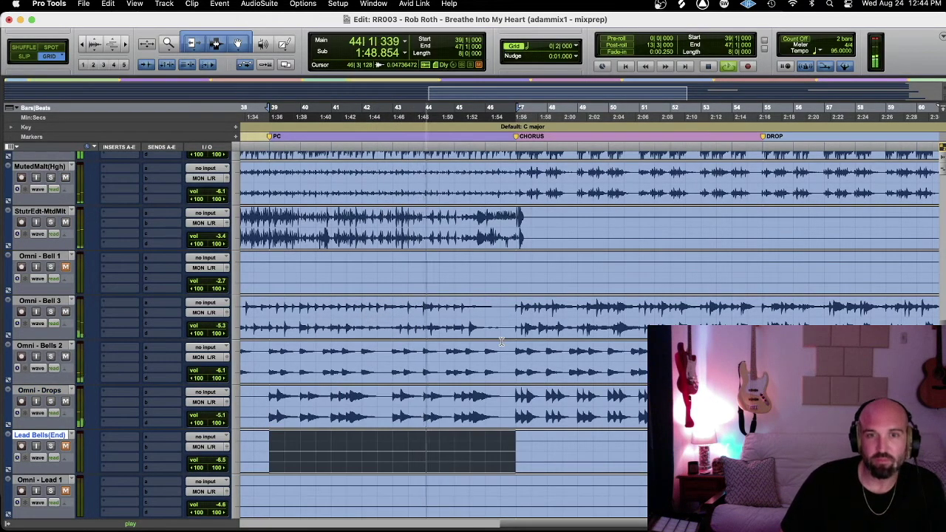
# - Skip the empty lead tracks and solo Omni - Lead 3 to audition its pre-chorus part
pyautogui.press(';')
pyautogui.press(';')
pyautogui.press(';')
pyautogui.press(';')
pyautogui.press('p')
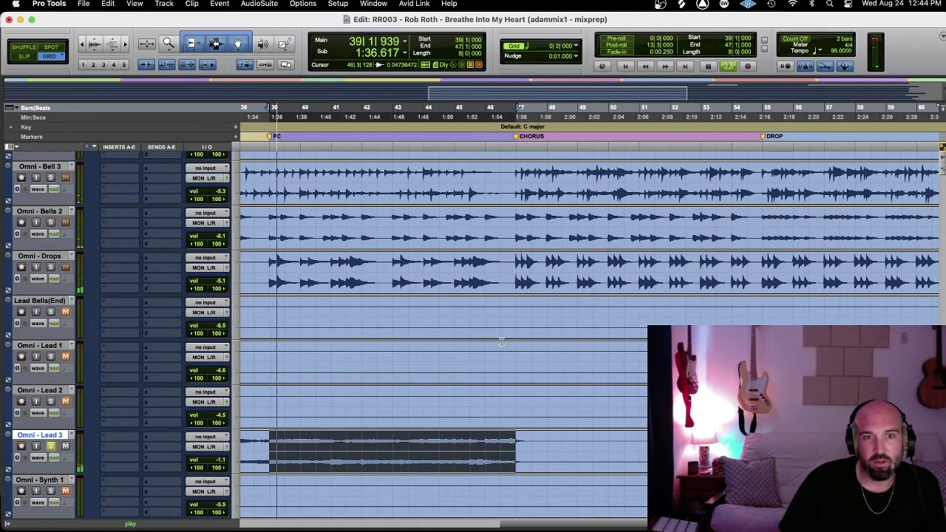
# - Leave Omni - Lead 3 unmuted and solo Omni - Synth 3 to audition its pre-chorus part
pyautogui.press(';')
pyautogui.press(';')
pyautogui.press(';')
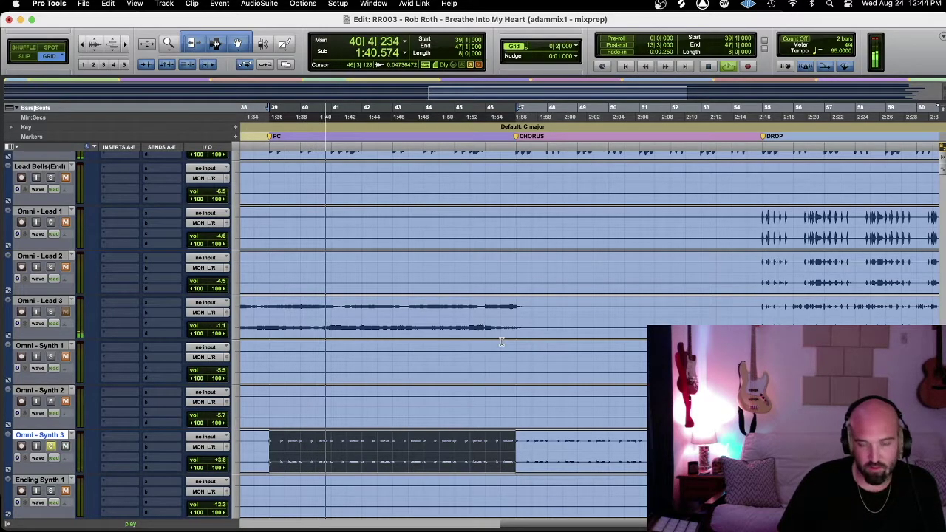
# - Pass the ending synths and Sine Synth, and audition and unmute Omn-AnlgSynth for the pre-chorus
pyautogui.press(';')
pyautogui.press(';')
pyautogui.press(';')
pyautogui.press(';')
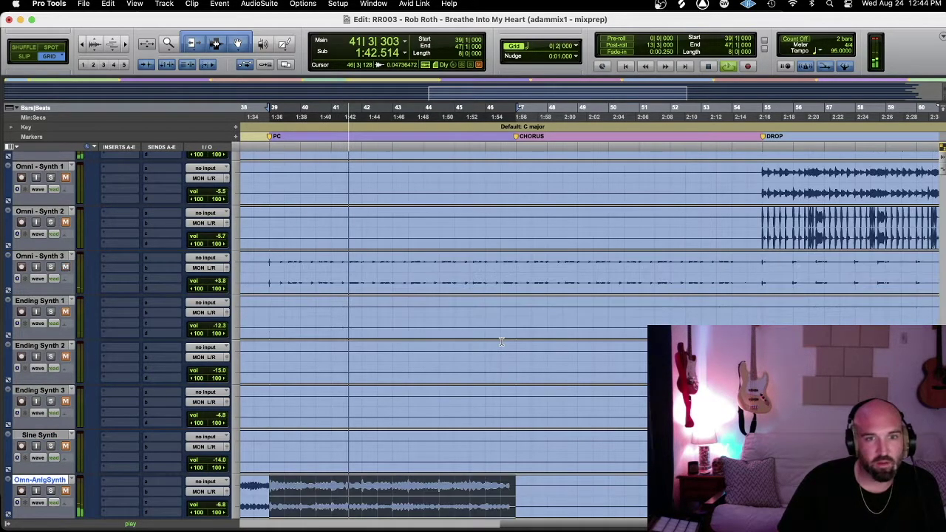
pyautogui.press(';')
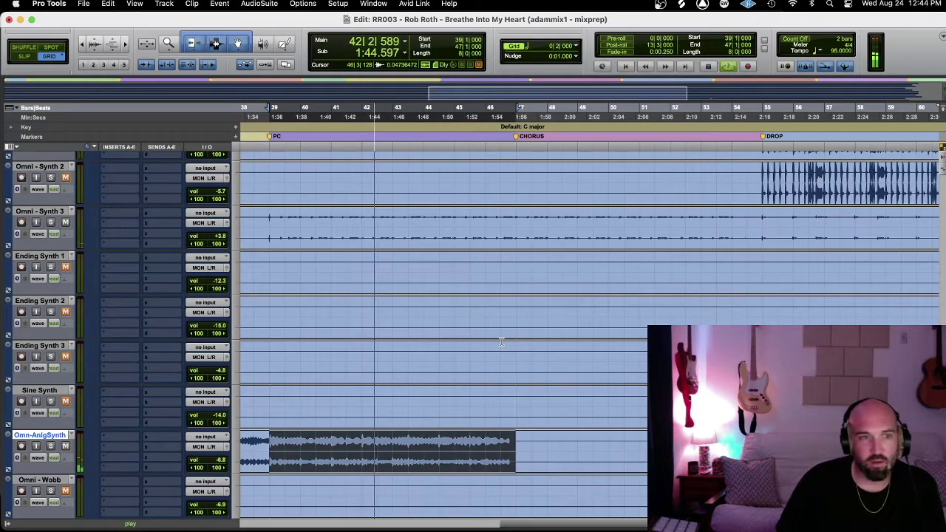
pyautogui.hotkey('shift', 's')
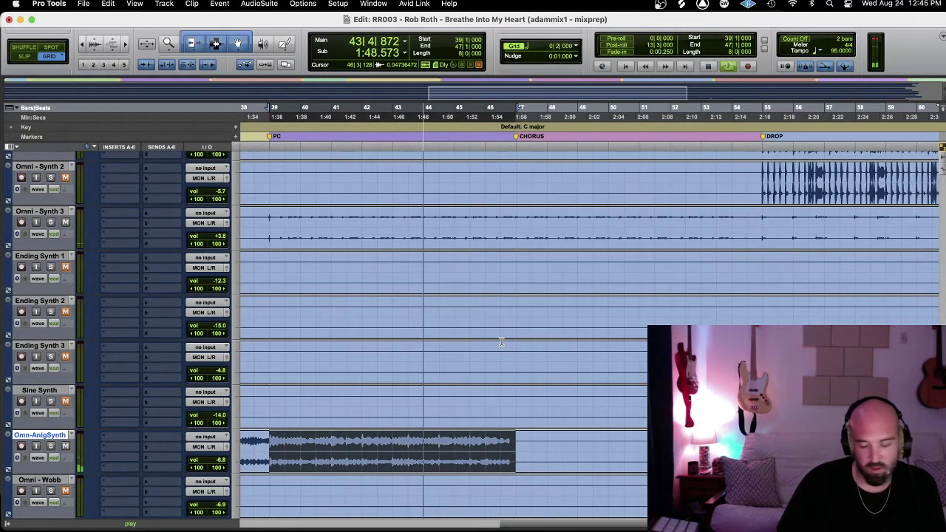
# - Check Omni - Wobb, Omni - String and the first pluck tracks, returning to Omni - Pluck 1 to audition and unmute it
pyautogui.press(';')
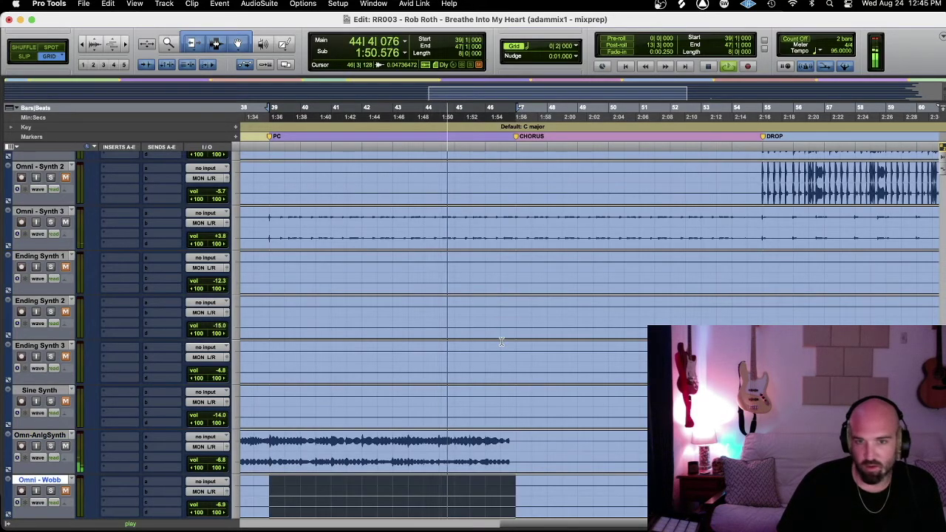
pyautogui.press(';')
pyautogui.press(';')
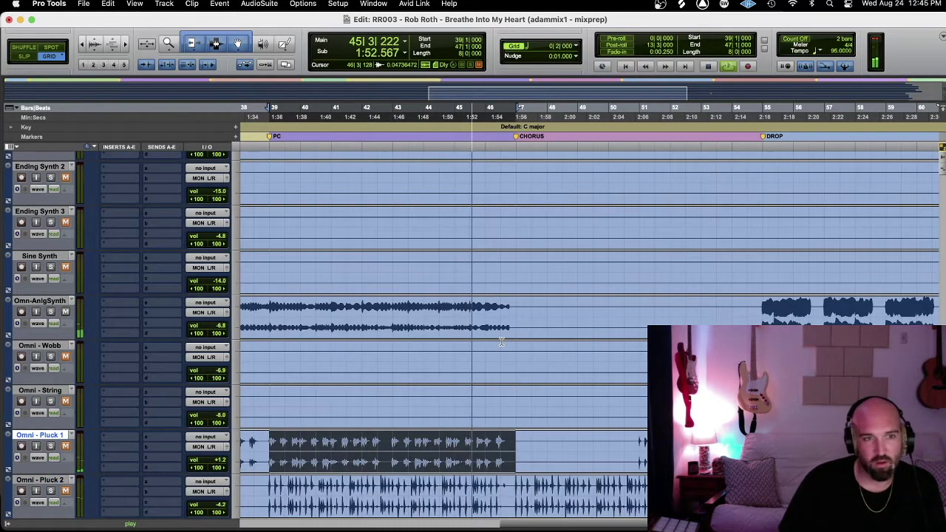
pyautogui.press(';')
pyautogui.press(';')
pyautogui.press(';')
pyautogui.press('p')
pyautogui.press('p')
pyautogui.press('p')
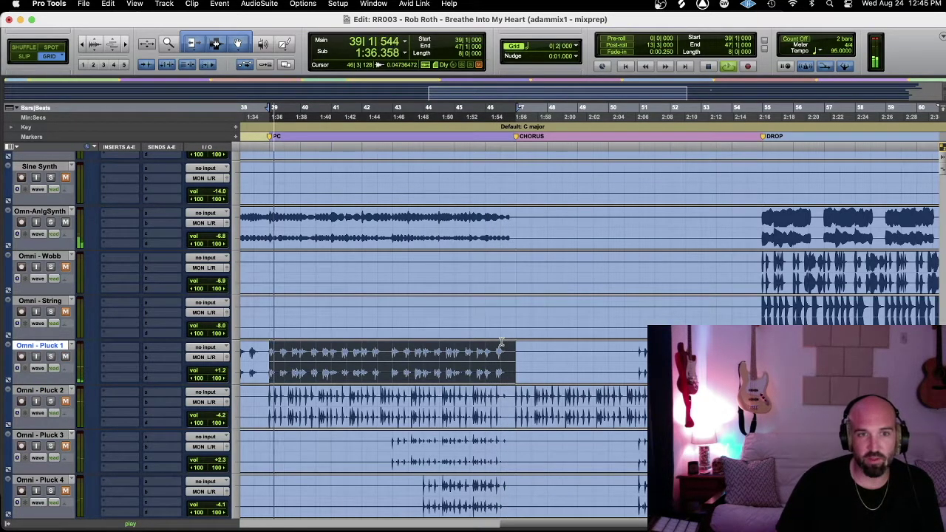
pyautogui.hotkey('shift', 's')
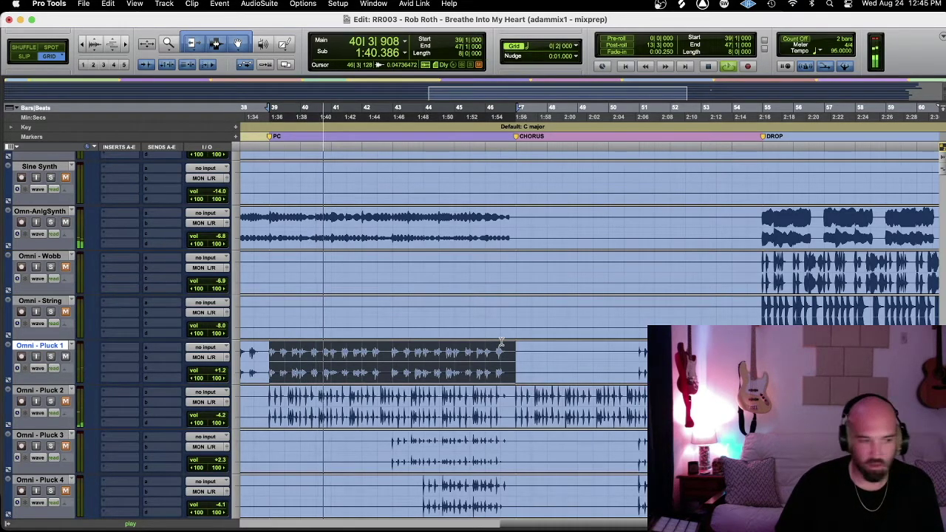
# - Audition Omni - Pluck 2, Omni - Pluck 3 and Omni - Pluck 4 in the pre-chorus and unmute them
pyautogui.press(';')
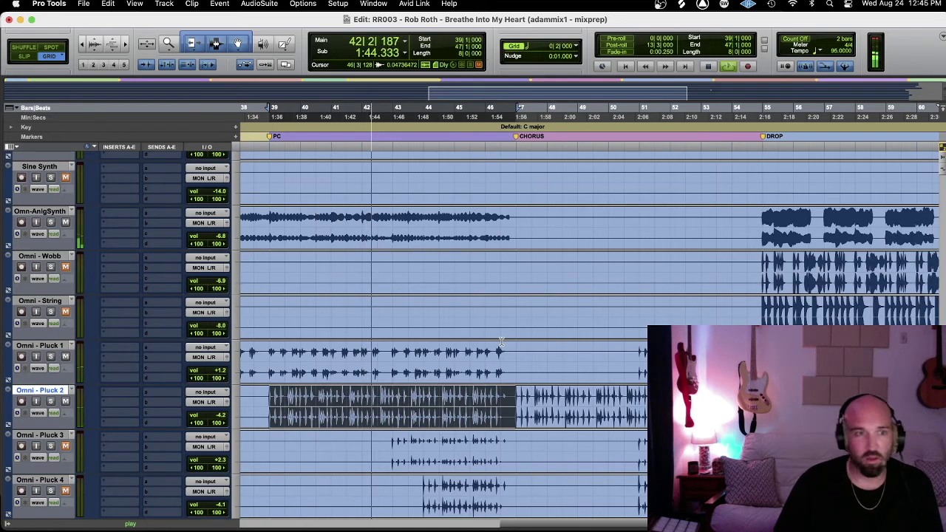
pyautogui.press(';')
pyautogui.hotkey('shift', 's')
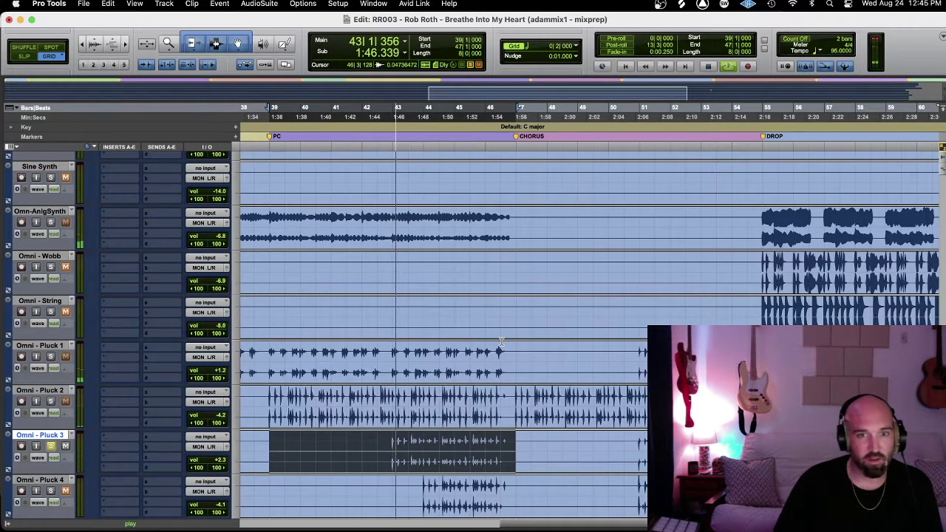
pyautogui.hotkey('shift', 's')
pyautogui.press(';')
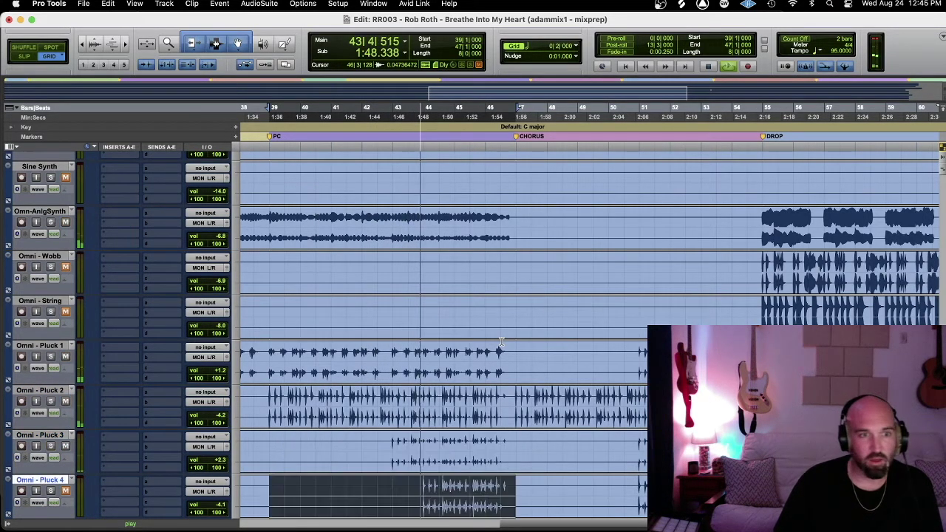
pyautogui.hotkey('shift', 's')
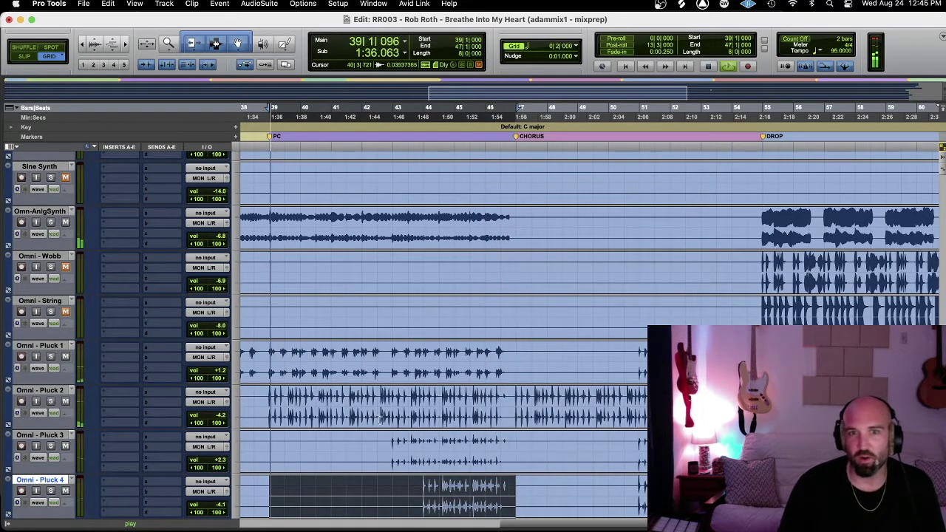
# - Unmute Massive X Keys and Jup 8 Keys 1 for the pre-chorus, skipping Omni - Pluck 5 and continuing to VerbPiano(Hgh)
pyautogui.scroll(-2, 534, 403)
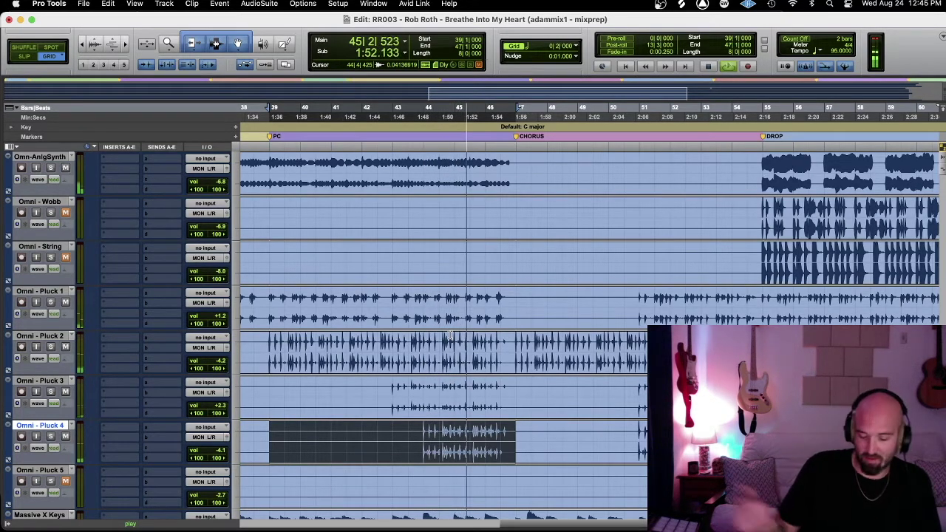
pyautogui.press(';')
pyautogui.press(';')
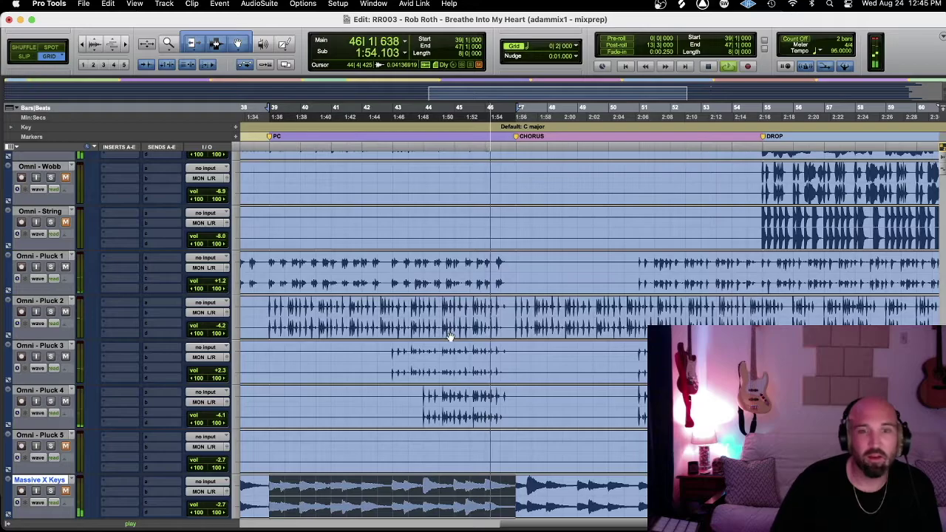
pyautogui.scroll(-2, 450, 336)
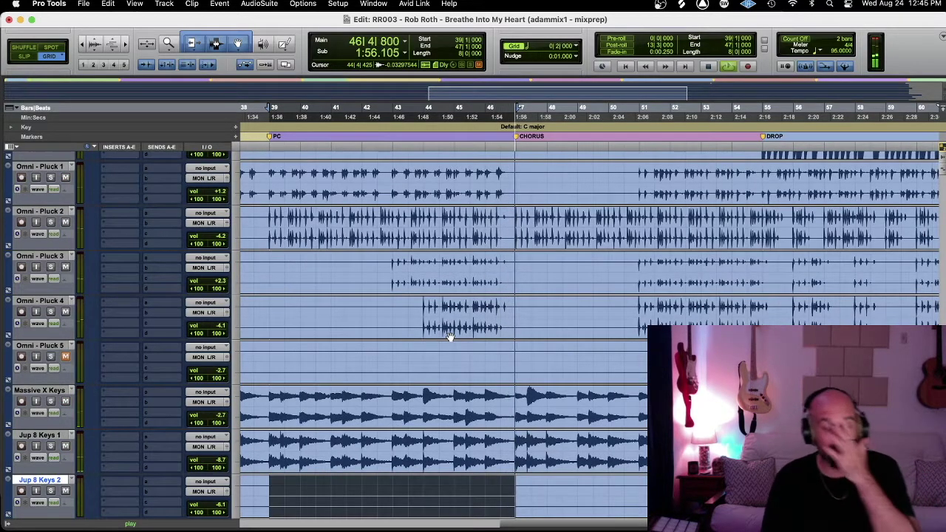
pyautogui.press('space')
pyautogui.press(';')
pyautogui.press(';')
pyautogui.press(';')
pyautogui.press(';')
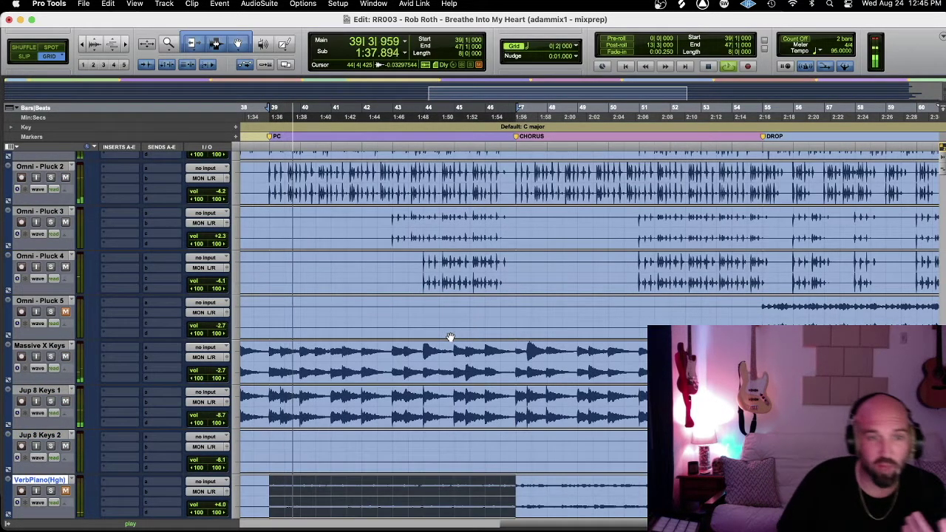
# - Recheck the mute on Jup 8 Keys 2, and unmute and solo VerbPiano(Hgh) to audition its pre-chorus part
pyautogui.press('p')
pyautogui.press('p')
pyautogui.press(';')
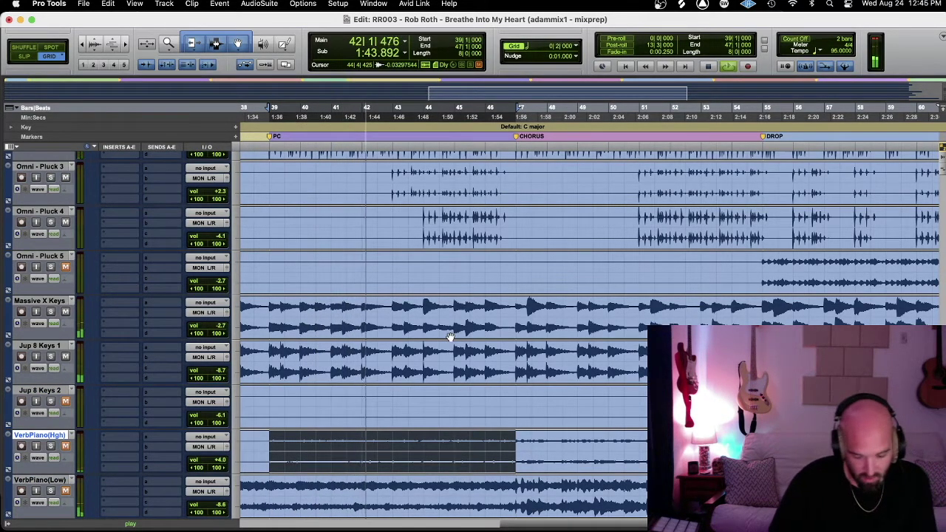
pyautogui.hotkey('shift', 's')
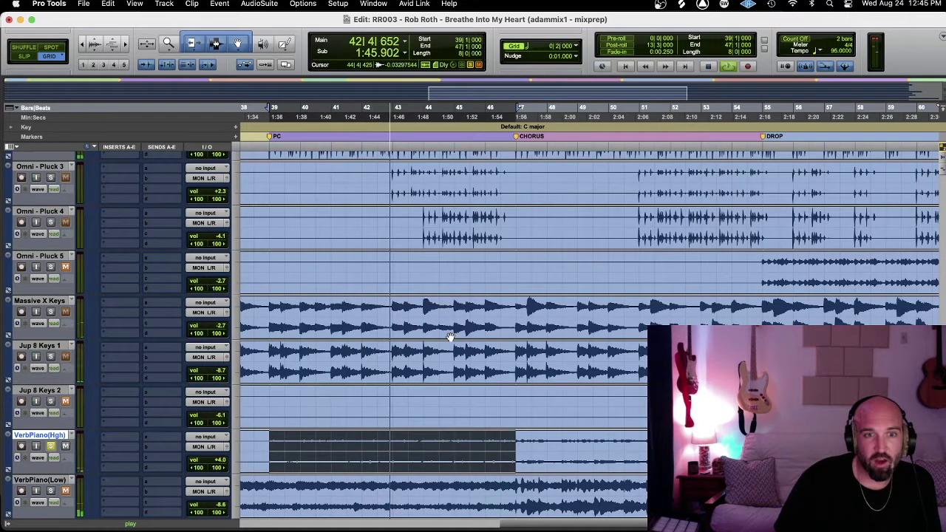
# - Unmute VerbPiano(Low) and continue past the organ, texture, FIRE and vocal effect tracks to Lead Vox 1
pyautogui.press(';')
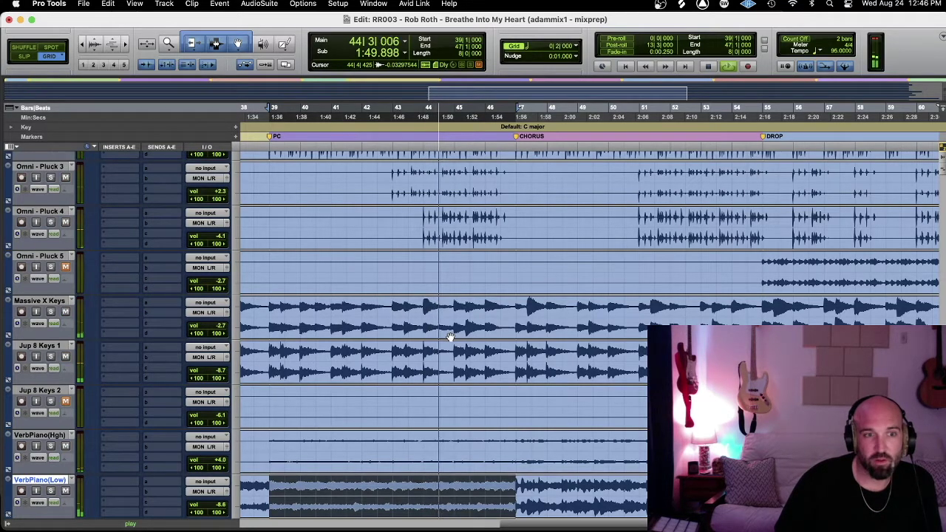
pyautogui.press(';')
pyautogui.press(';')
pyautogui.press(';')
pyautogui.press(';')
pyautogui.press(';')
pyautogui.press(';')
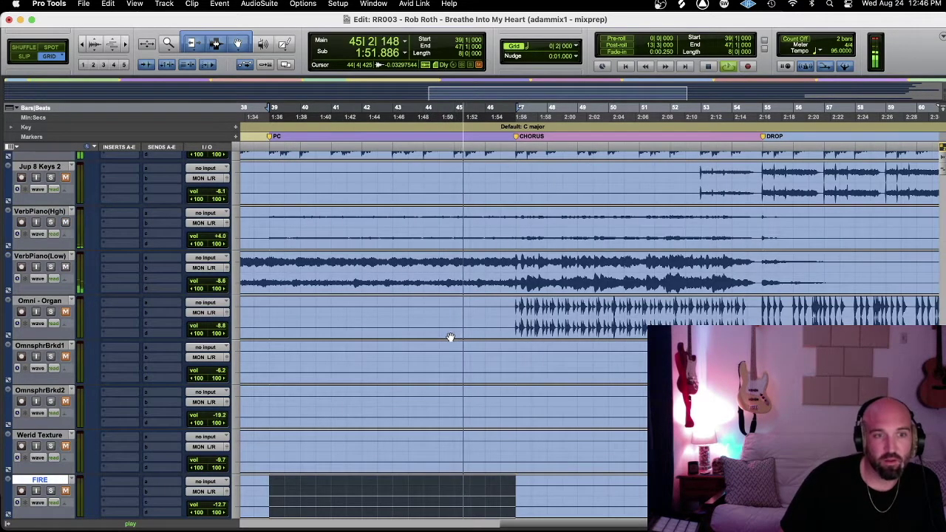
pyautogui.press(';')
pyautogui.press(';')
pyautogui.press(';')
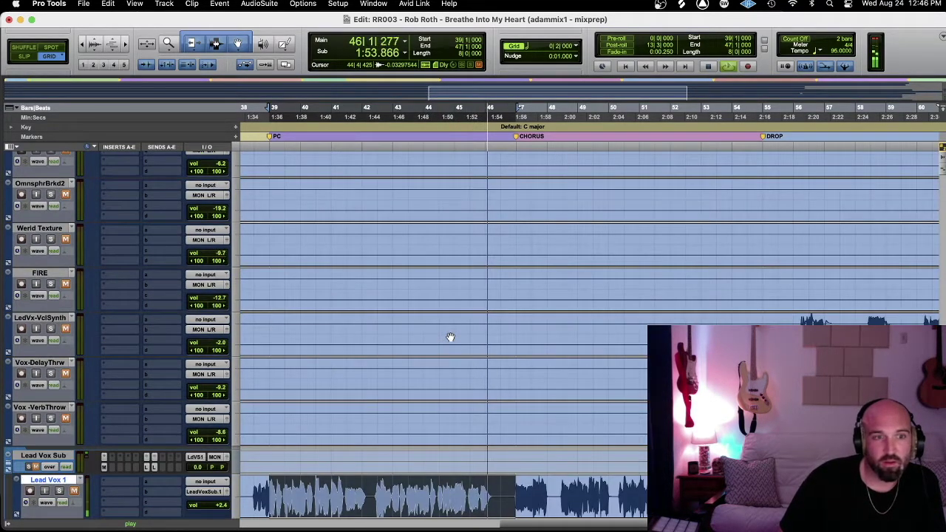
# - Unmute Lead Vox 1 and its Lv Echo and Lv Verb returns for the pre-chorus, continuing down to ChorusDbl1
pyautogui.press(';')
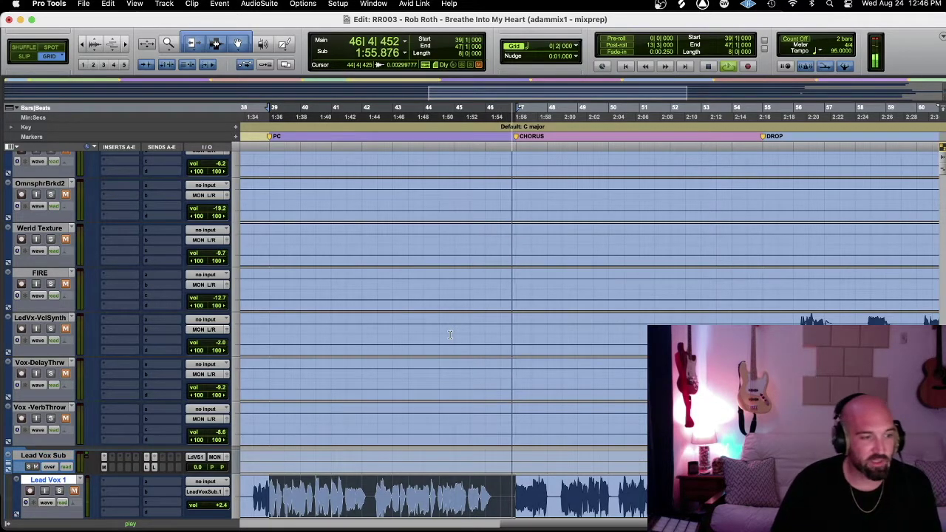
pyautogui.press(';')
pyautogui.press(';')
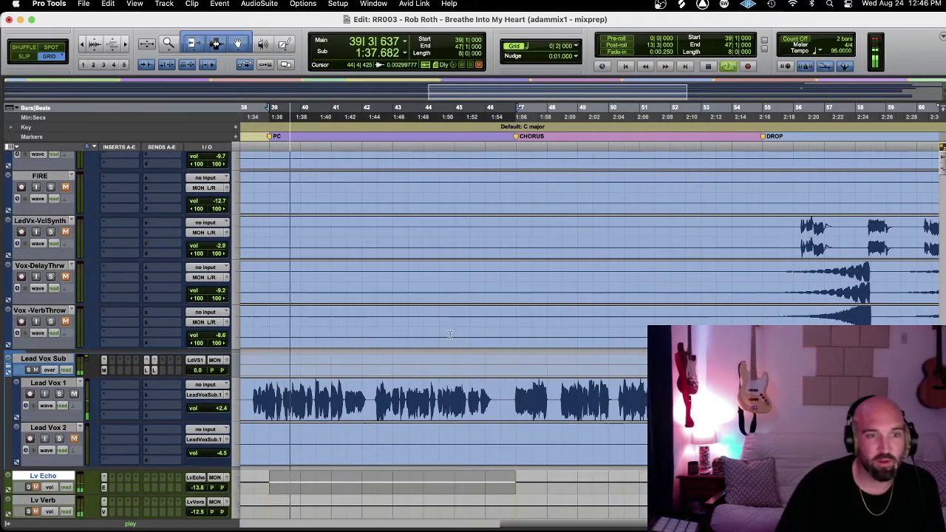
pyautogui.press(';')
pyautogui.press(';')
pyautogui.press(';')
pyautogui.press(';')
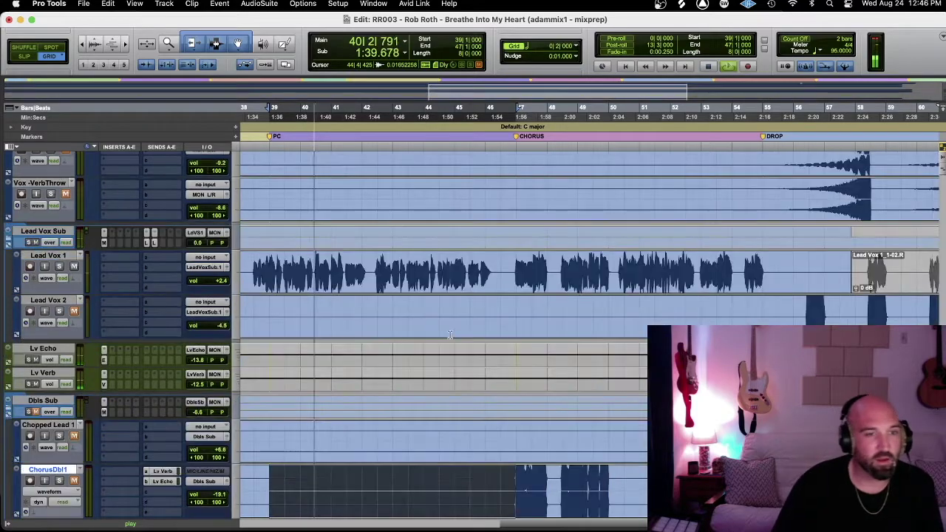
# - Check ChorusDbl2 and the VsBgv background vocal tracks for pre-chorus parts, moving the selection down to Pc Bgvs Sub
pyautogui.press(';')
pyautogui.press(';')
pyautogui.press(';')
pyautogui.press(';')
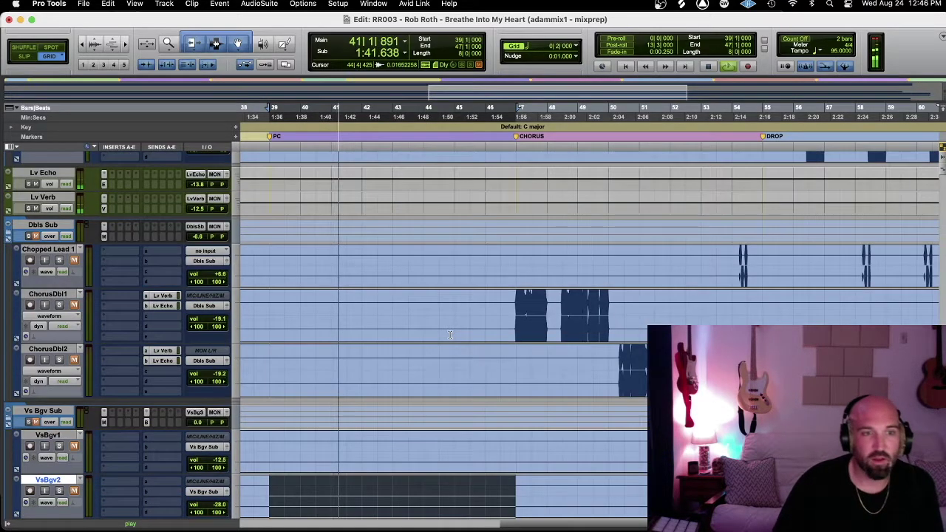
pyautogui.press(';')
pyautogui.press(';')
pyautogui.press(';')
pyautogui.press(';')
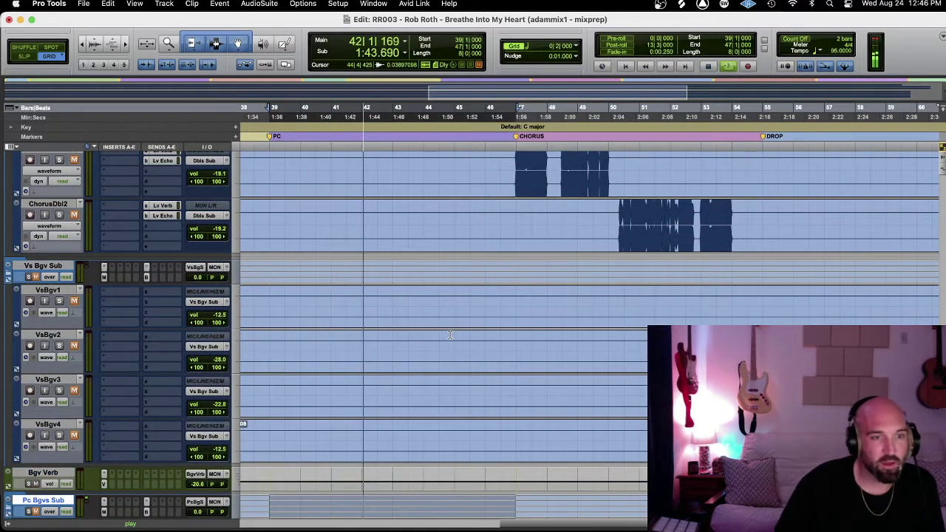
# - Move the pre-chorus selection through PcBgv1 and PcBgv2 and return it to PcBgv1
pyautogui.press(';')
pyautogui.press(';')
pyautogui.press('p')
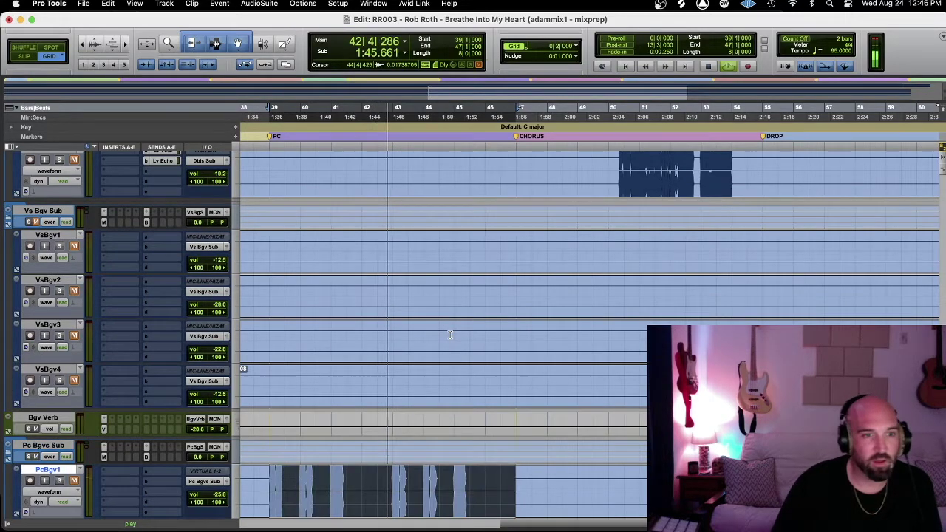
pyautogui.press(';')
pyautogui.press('p')
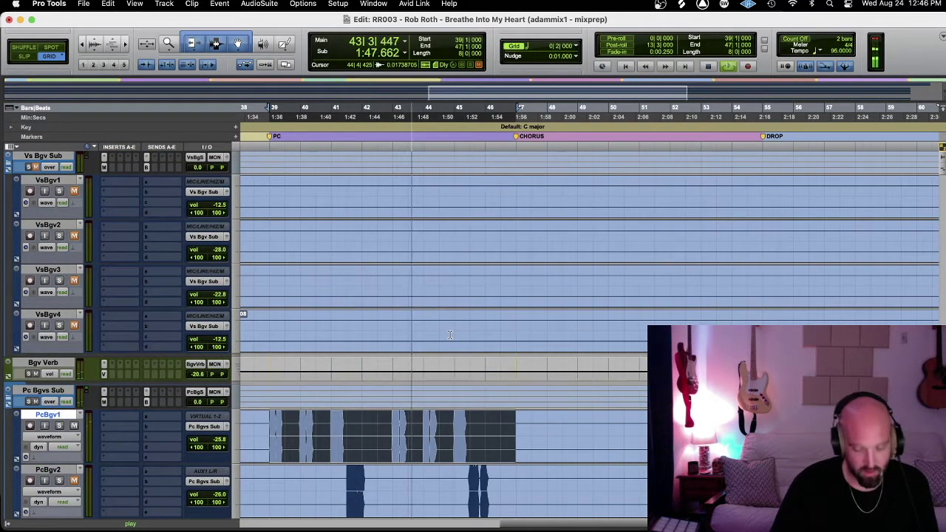
# - Unmute PcBgv2, PcBgv3 and PcBgv4 for the pre-chorus, moving the selection down to Adlib Sub
pyautogui.press(';')
pyautogui.press(';')
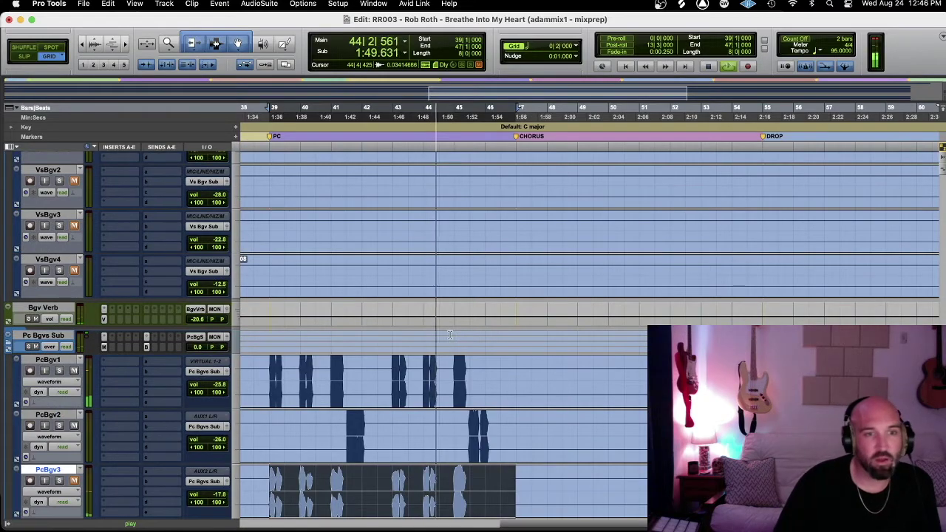
pyautogui.press(';')
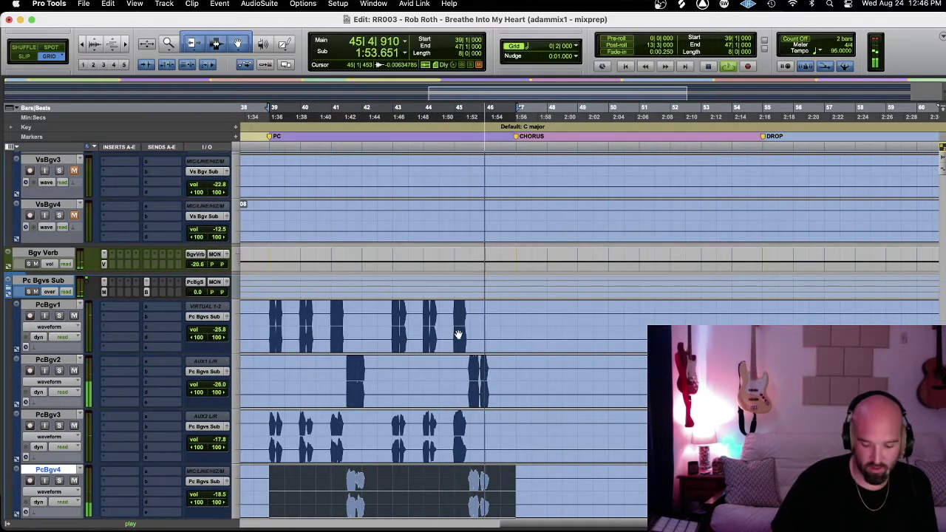
pyautogui.press(';')
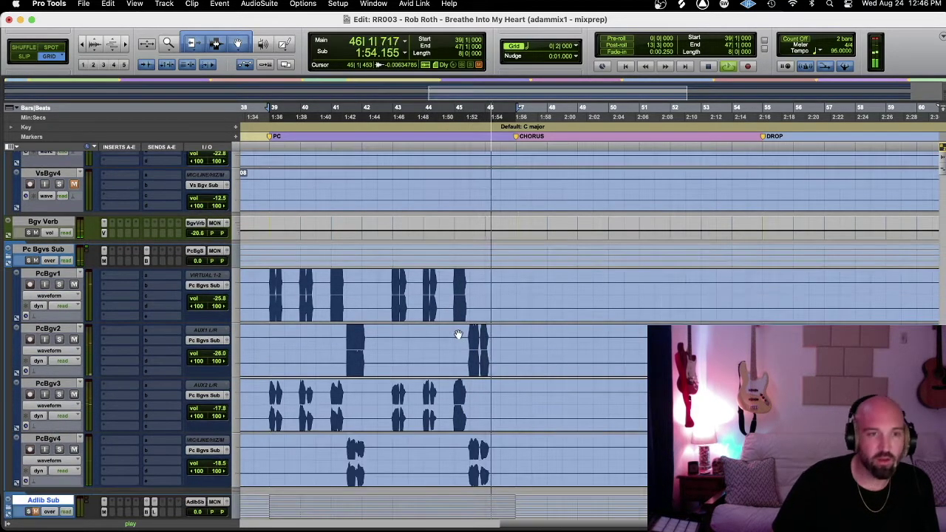
# - Solo Pc Bgvs Sub and Lead Vox Sub with their Lv Echo, Lv Verb and Bgv Verb returns to audition the pre-chorus vocals
pyautogui.click(28, 260)
pyautogui.hscroll(-5, 49, 233)
pyautogui.scroll(5, 49, 234)
pyautogui.scroll(5, 49, 233)
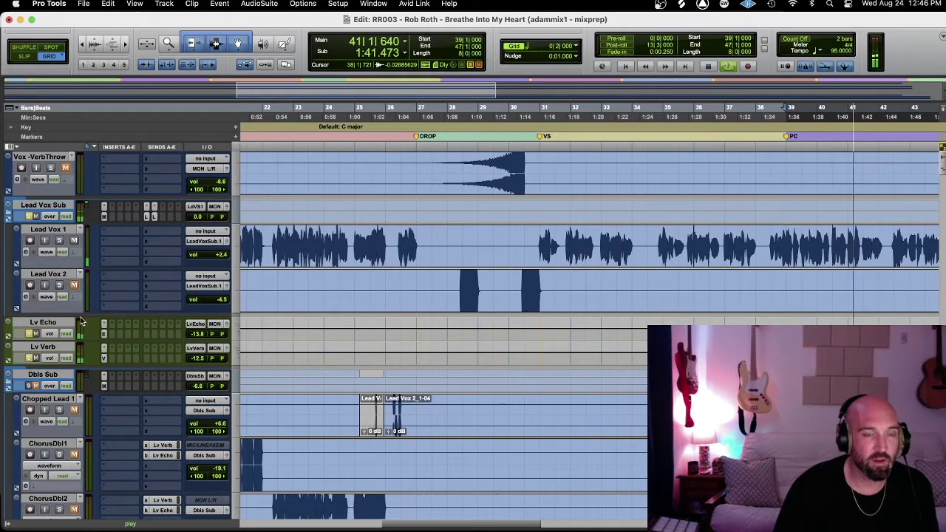
pyautogui.scroll(-10, 81, 322)
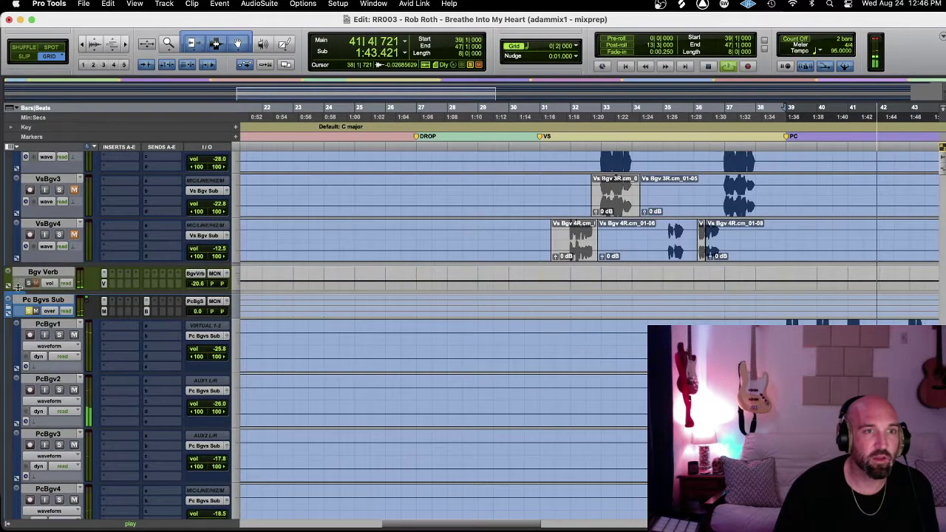
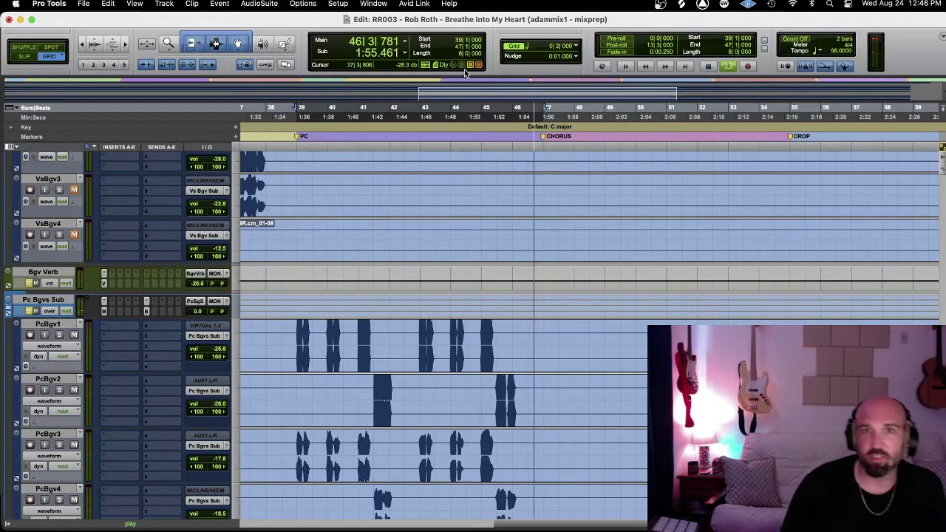
pyautogui.click(317, 170)
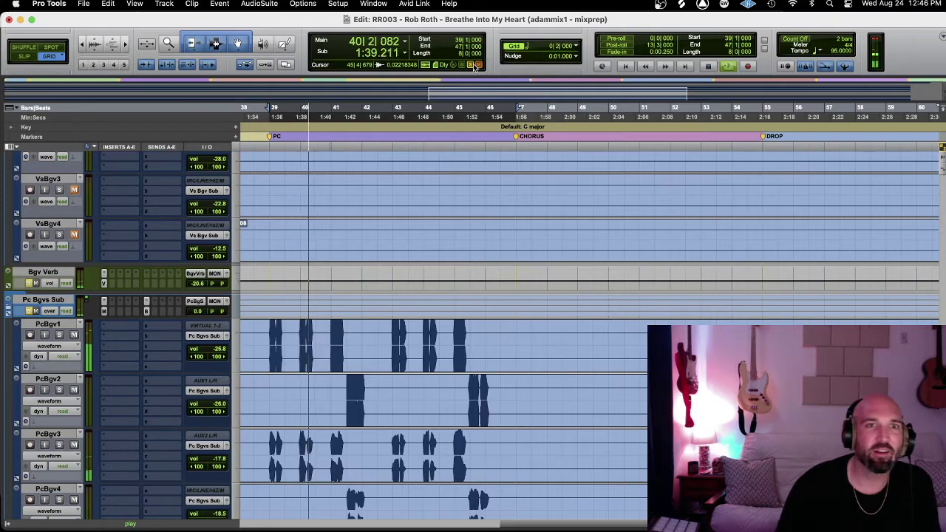
pyautogui.hscroll(10, 810, 294)
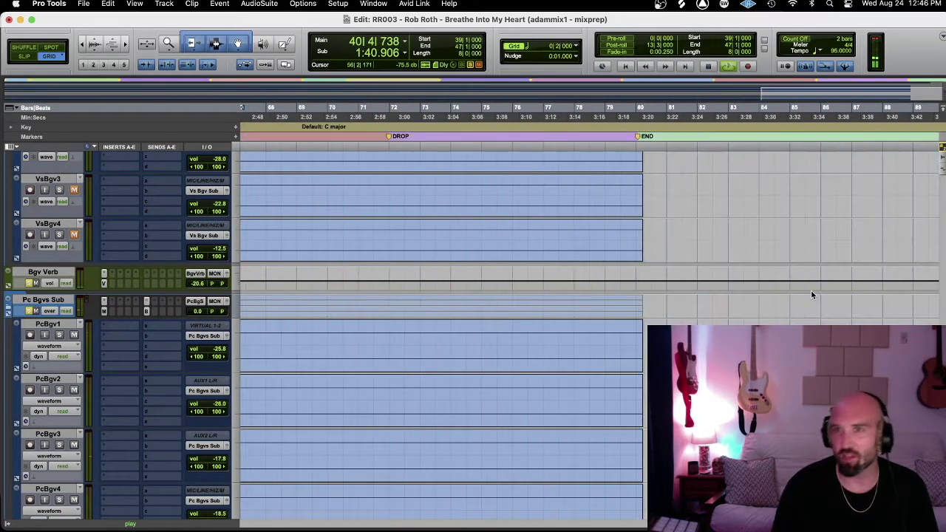
pyautogui.hscroll(-15, 581, 181)
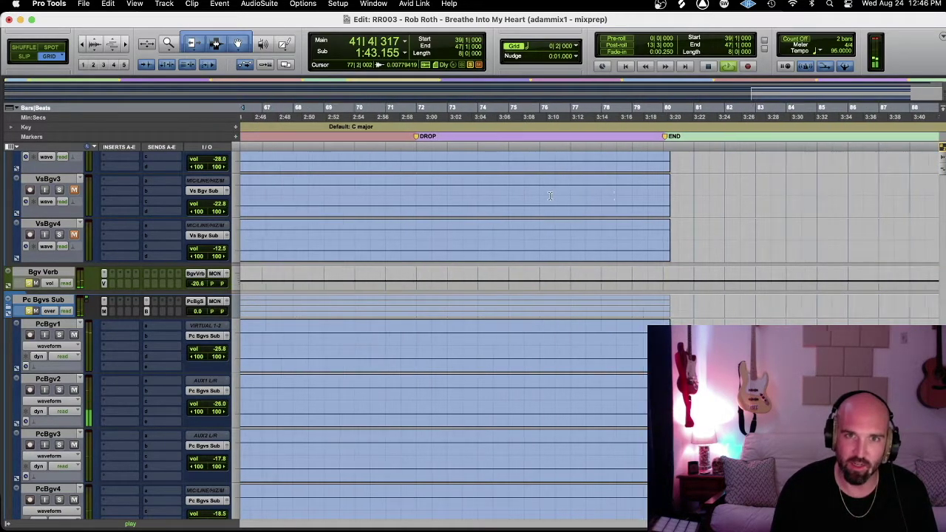
pyautogui.hscroll(5, 501, 161)
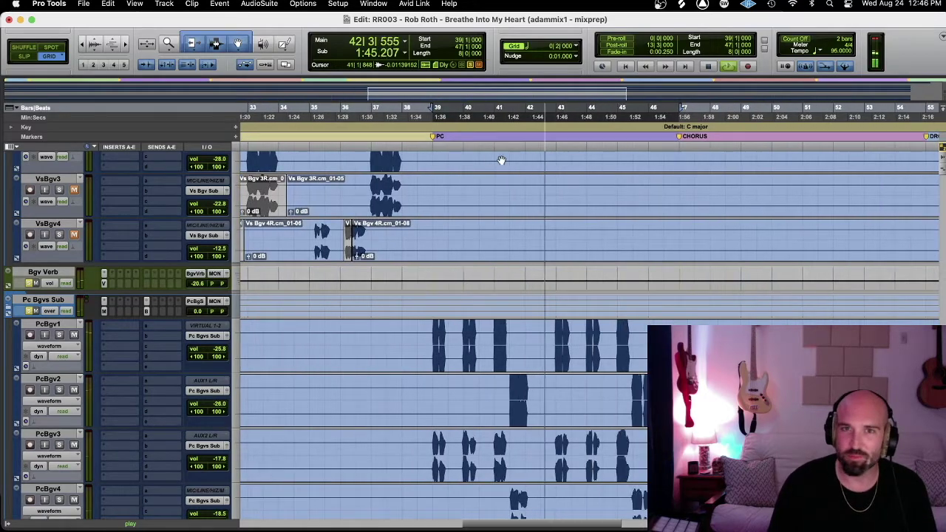
# - Clear the solos and play a selection across all tracks from bar 39 to 46|3, checking the adlib tracks for pre-chorus parts
pyautogui.press('space')
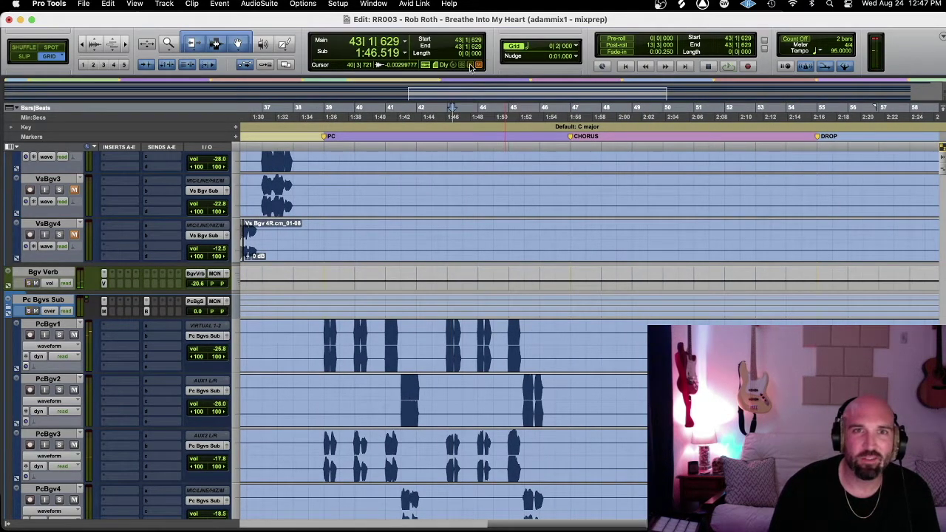
pyautogui.moveTo(351, 148); pyautogui.dragTo(555, 151)
pyautogui.press('space')
pyautogui.scroll(-5, 500, 300)
pyautogui.scroll(-10, 489, 325)
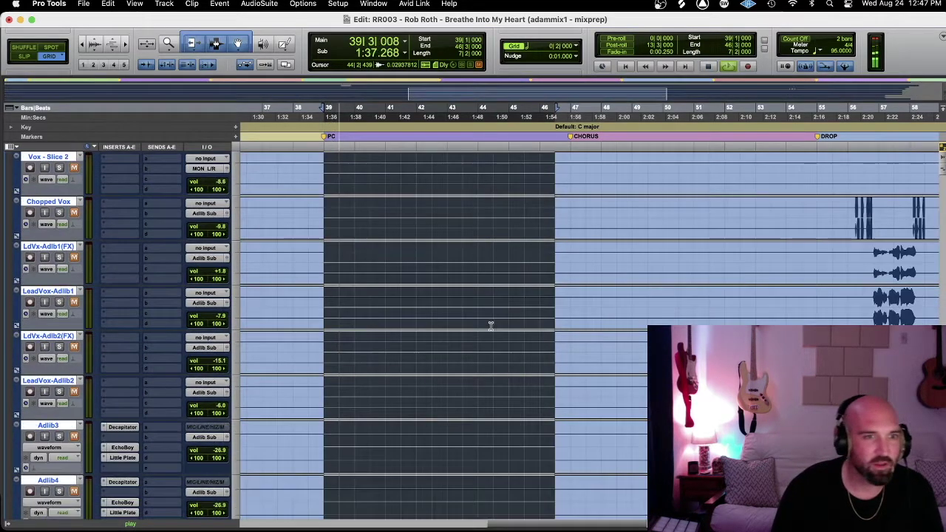
pyautogui.scroll(12, 483, 308)
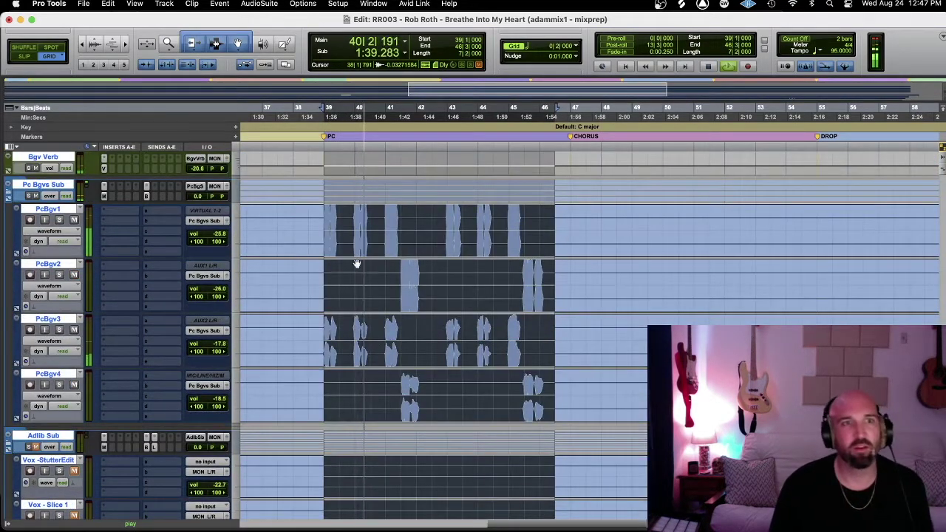
# - Listen through the rest of the pre-chorus, stop playback and mute all tracks again
pyautogui.hscroll(-5, 490, 304)
pyautogui.hscroll(15, 535, 287)
pyautogui.hscroll(-12, 535, 289)
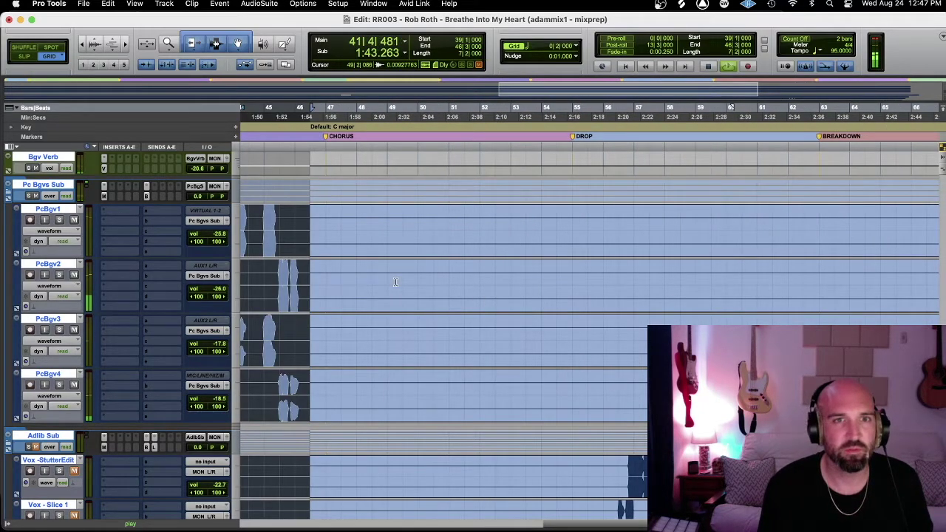
pyautogui.hscroll(-4, 396, 281)
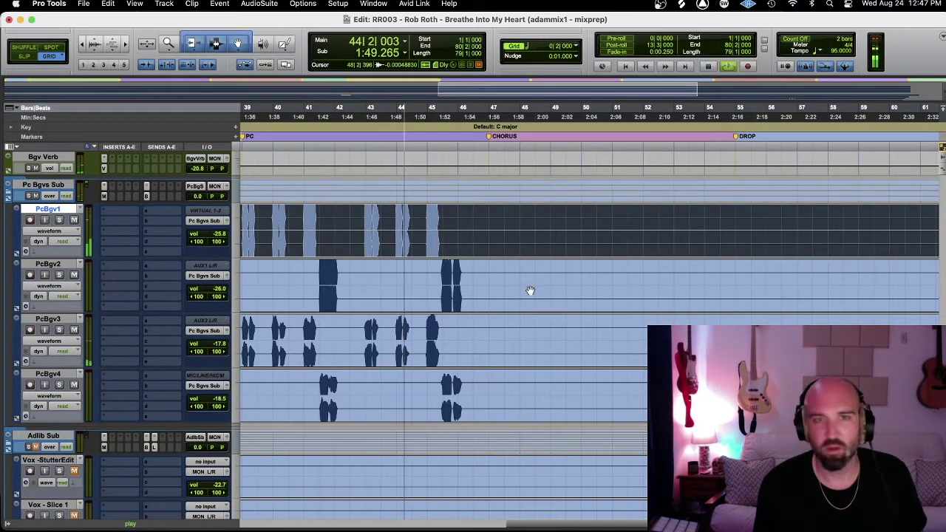
pyautogui.hscroll(1, 530, 291)
pyautogui.hscroll(-2, 530, 292)
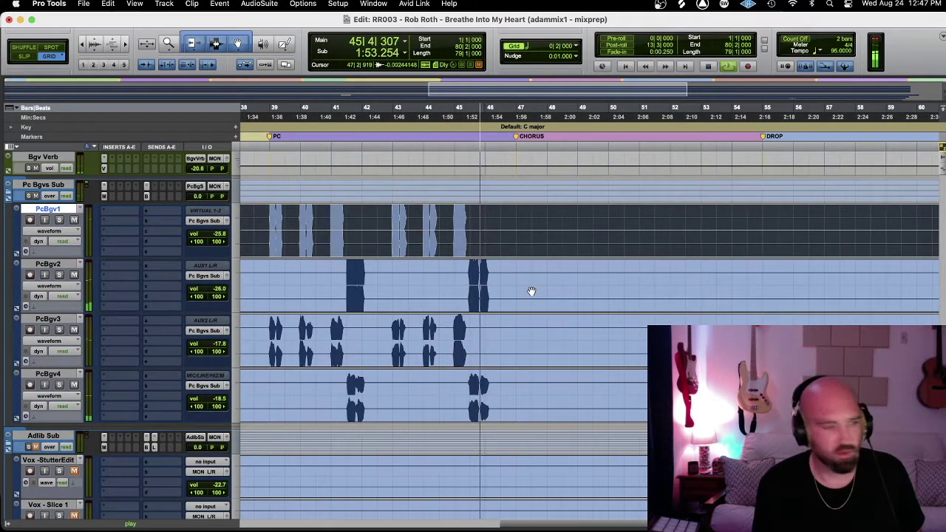
pyautogui.press('space')
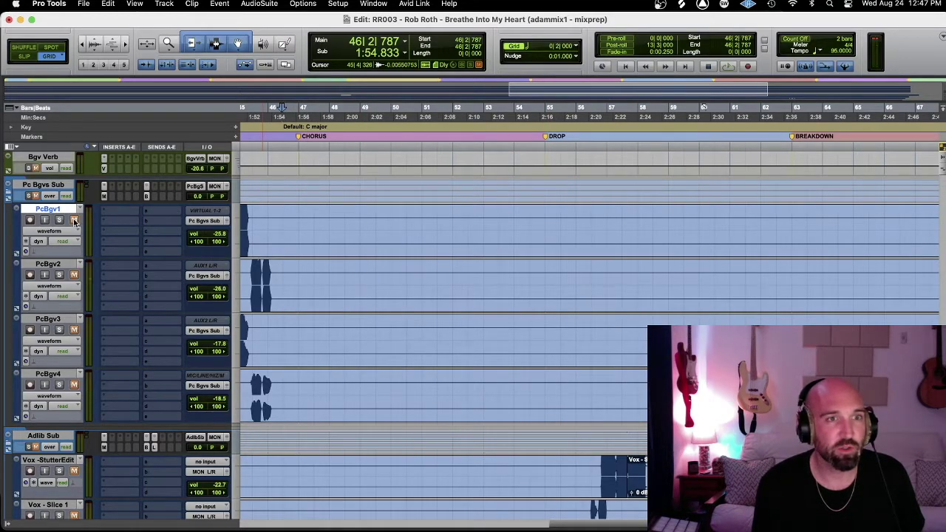
# - Return to the first tracks, select the chorus from bar 47 to 55 on 808 (Low), and start playback
pyautogui.scroll(15, 148, 222)
pyautogui.scroll(15, 222, 226)
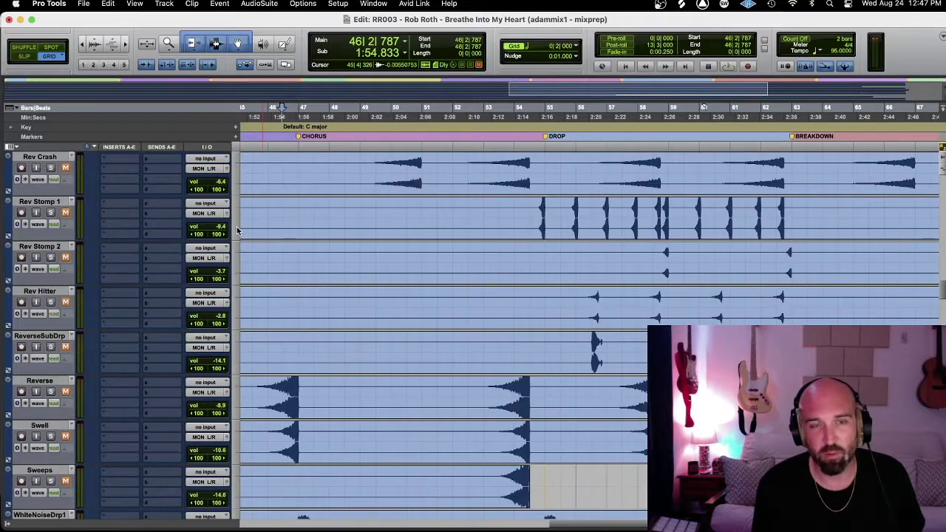
pyautogui.scroll(15, 427, 223)
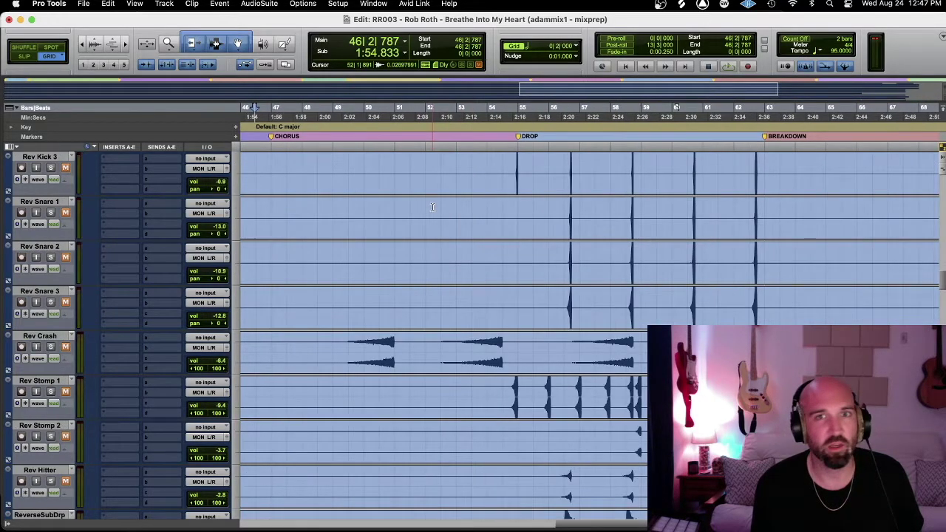
pyautogui.scroll(15, 422, 205)
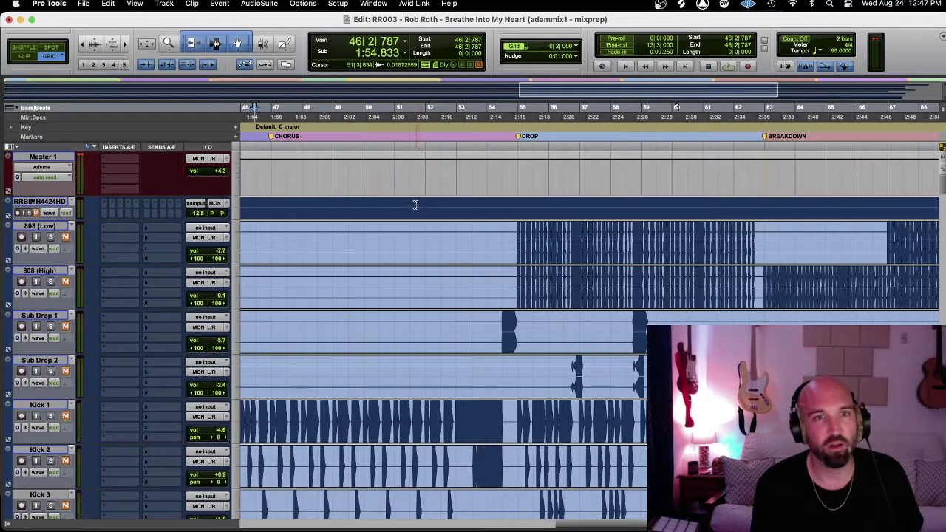
pyautogui.moveTo(271, 243); pyautogui.dragTo(538, 257)
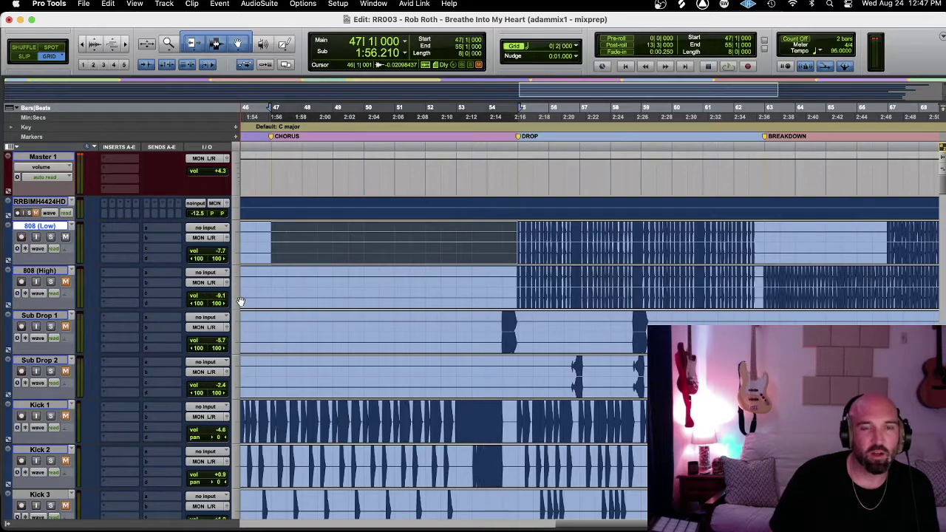
pyautogui.press(';')
pyautogui.press('space')
# - Check the 808 and Sub Drop tracks for chorus parts, leaving Sub Drop 1 unmuted and moving the selection to Kick 1
pyautogui.press(';')
pyautogui.press(';')
pyautogui.press('p')
pyautogui.press(';')
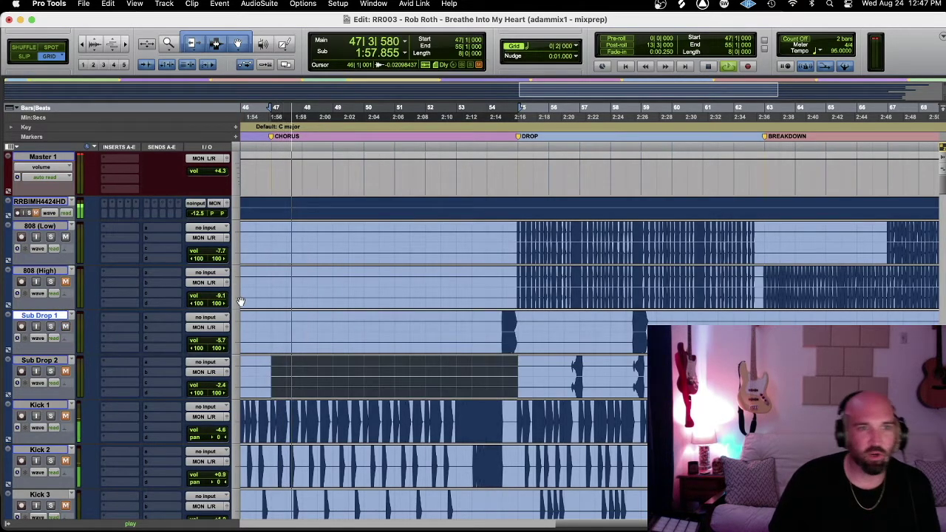
pyautogui.press('p')
pyautogui.press('p')
pyautogui.press('p')
pyautogui.press(';')
pyautogui.press(';')
pyautogui.press(';')
pyautogui.press(';')
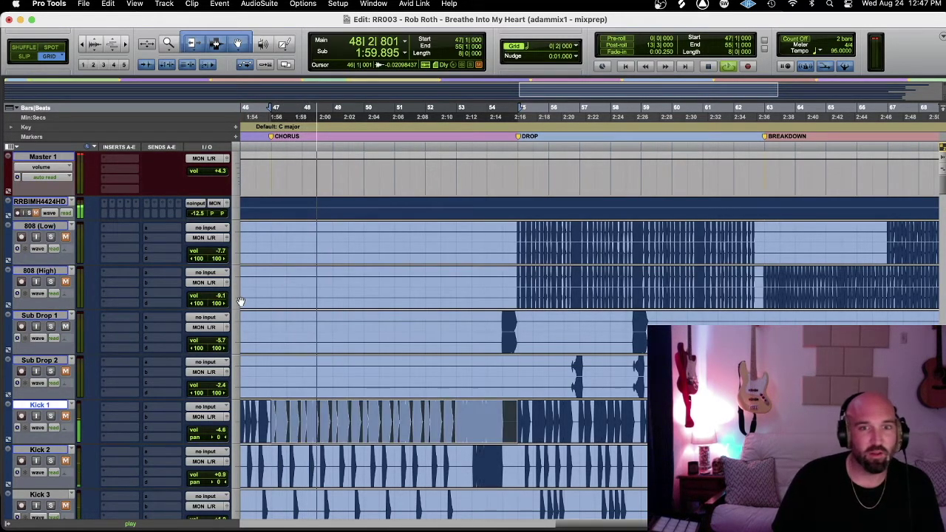
# - Unmute Kick 1, Kick 2 and Kick 3 for the chorus, continuing past Kick 4 and Kick 5 to Snare 1
pyautogui.press(';')
pyautogui.press(';')
pyautogui.press(';')
pyautogui.press(';')
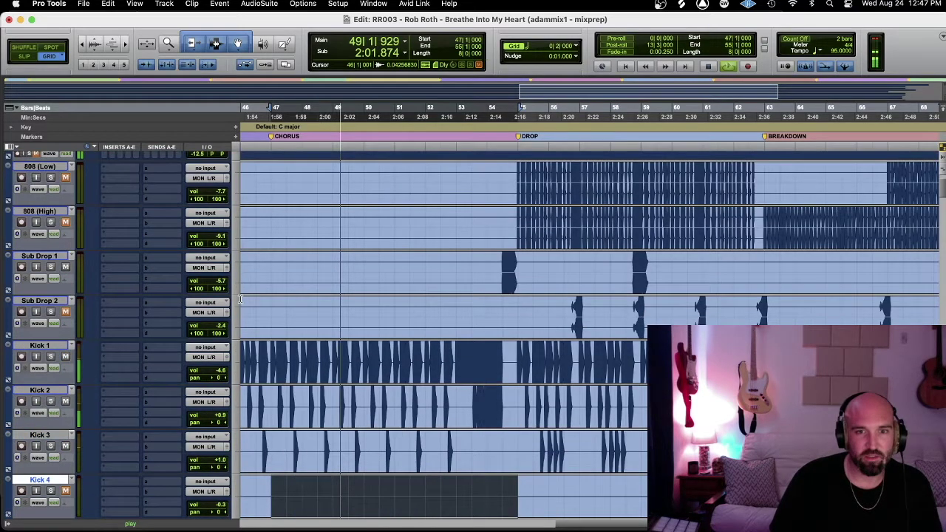
pyautogui.press(';')
pyautogui.press(';')
pyautogui.press('p')
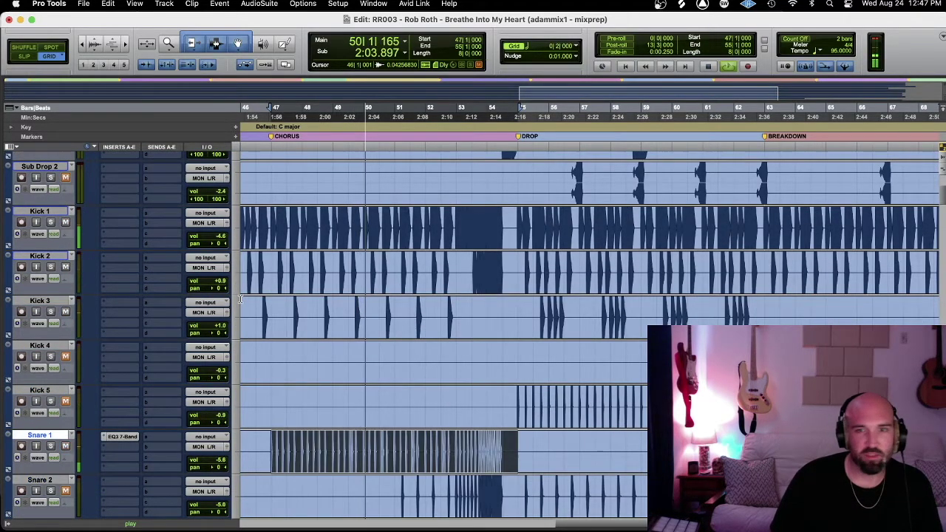
# - Unmute Snare 1 through Snare 4 one by one while the chorus plays
pyautogui.press(';')
pyautogui.press(';')
pyautogui.press(';')
pyautogui.press('p')
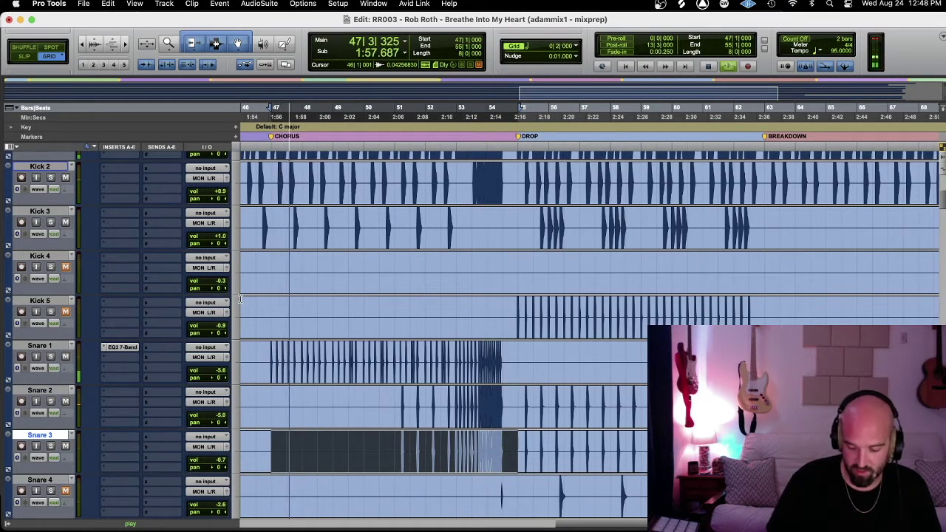
pyautogui.press(';')
pyautogui.press(';')
pyautogui.press(';')
pyautogui.press('p')
pyautogui.press('p')
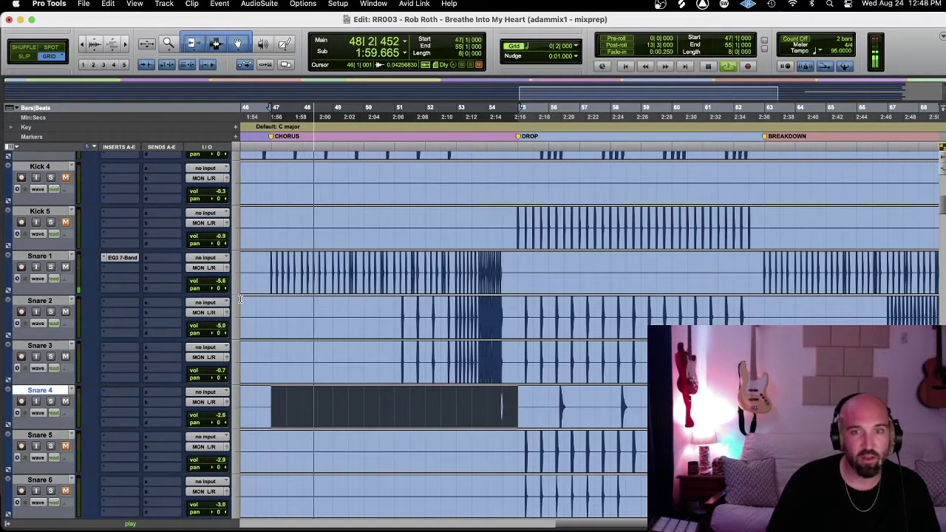
# - Check Snare 5 through Snare 8 for chorus parts, moving the selection down to Snare 9
pyautogui.press(';')
pyautogui.press(';')
pyautogui.press(';')
pyautogui.press(';')
pyautogui.press(';')
pyautogui.press(';')
pyautogui.press(';')
pyautogui.press(';')
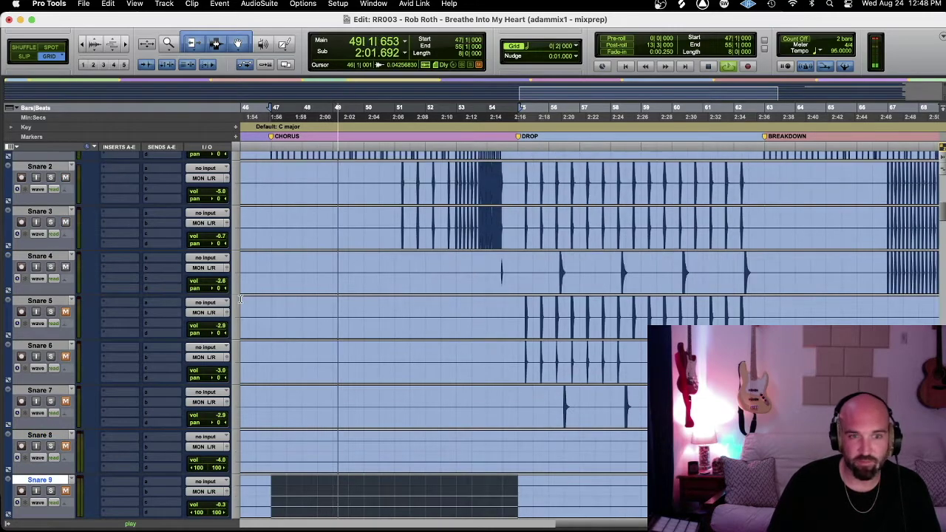
# - Unmute Snare 10, Snare 11, Hh 1 and Hh 2 for the chorus
pyautogui.press('p')
pyautogui.press('p')
pyautogui.press(';')
pyautogui.press(';')
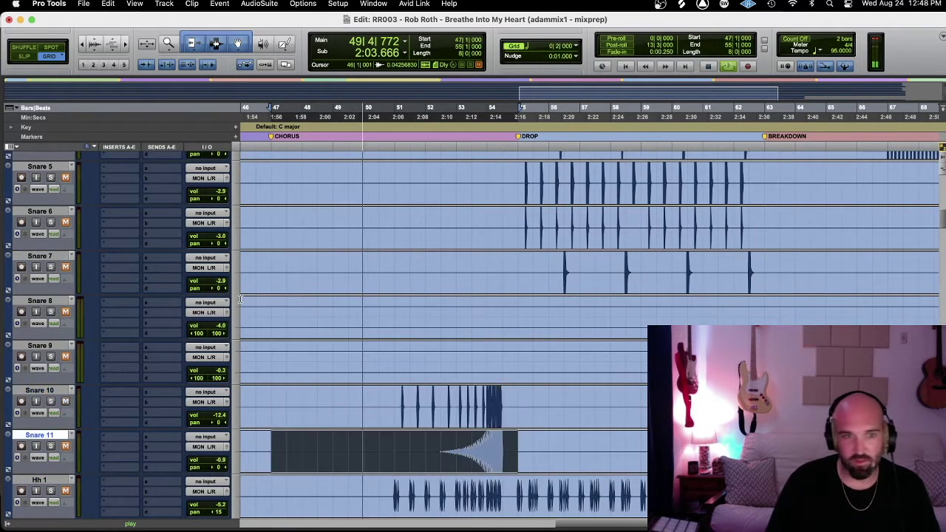
pyautogui.press(';')
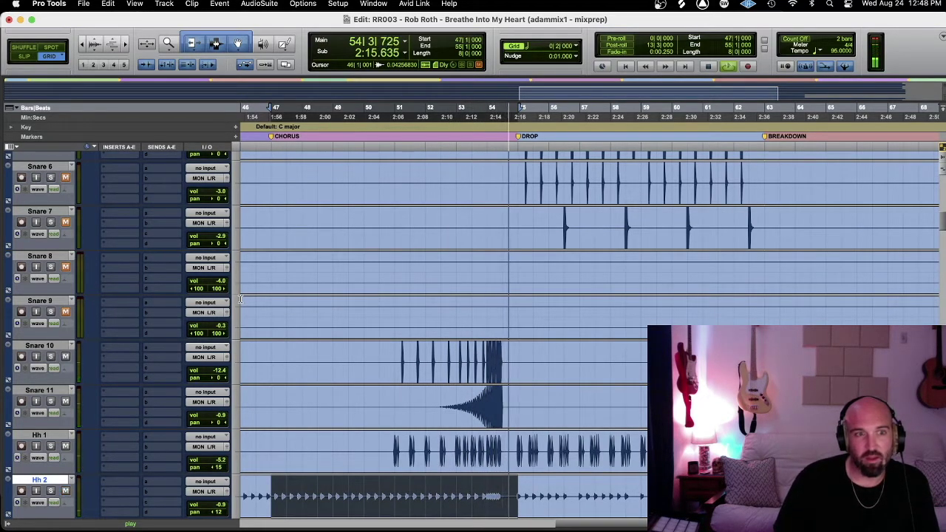
# - Audition Hh 2 briefly in solo, and continue past Hh 3 to Crash 2 with Crash 1 unmuted
pyautogui.hotkey('shift', 's')
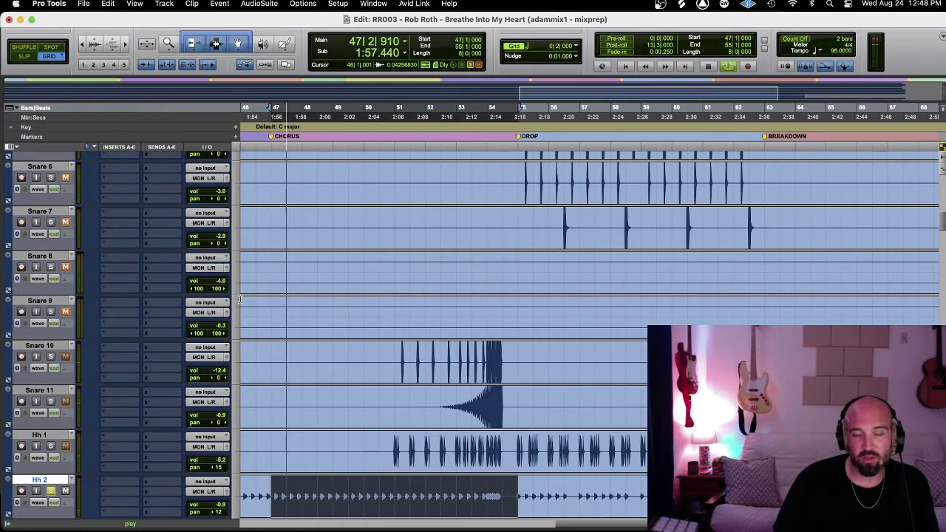
pyautogui.hotkey('shift', 's')
pyautogui.press(';')
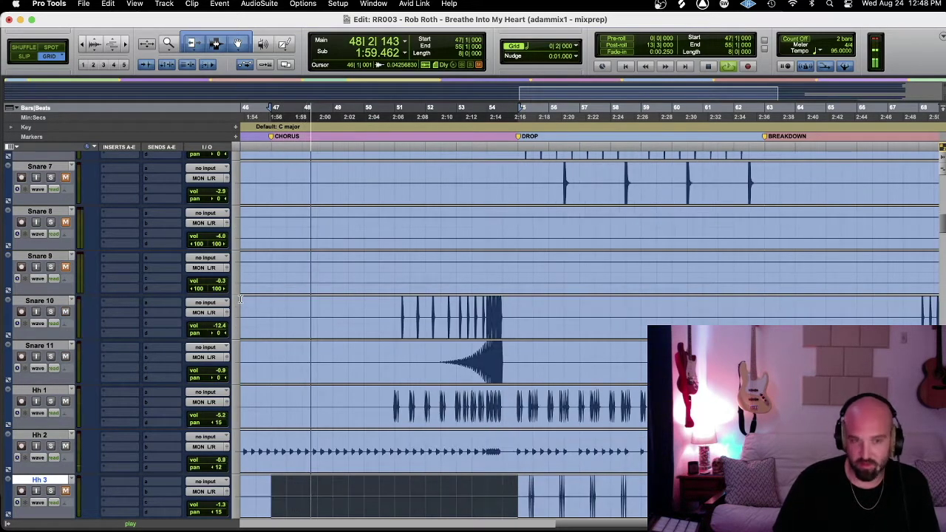
pyautogui.press(';')
pyautogui.press(';')
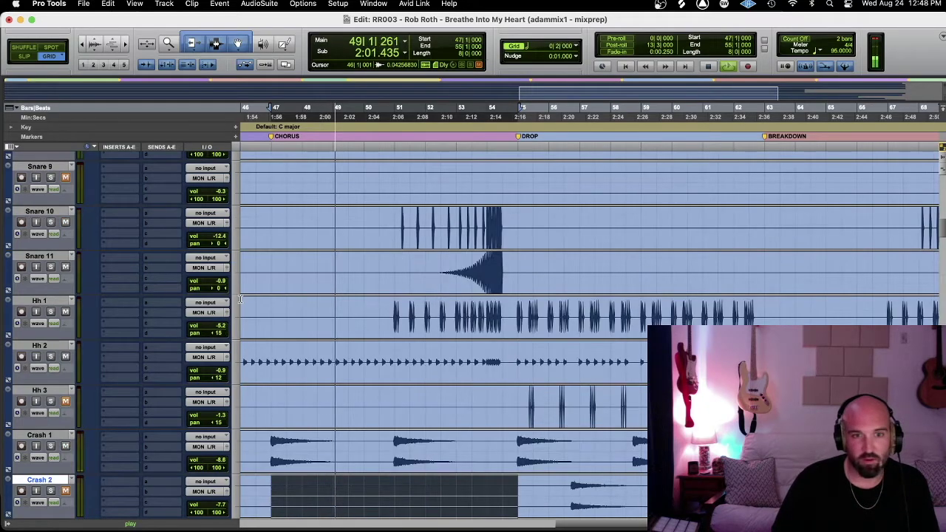
# - Continue past Ride, Stomp, Clap 1 and Clap 2, unmute Clap 3 for the chorus, and move on to Cinema Hit 2
pyautogui.press(';')
pyautogui.press(';')
pyautogui.press(';')
pyautogui.press(';')
pyautogui.press(';')
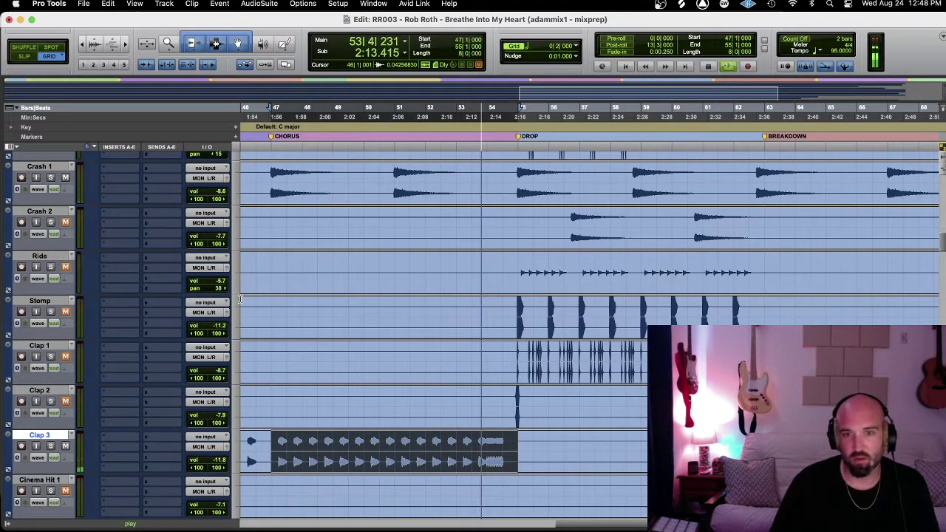
pyautogui.press(';')
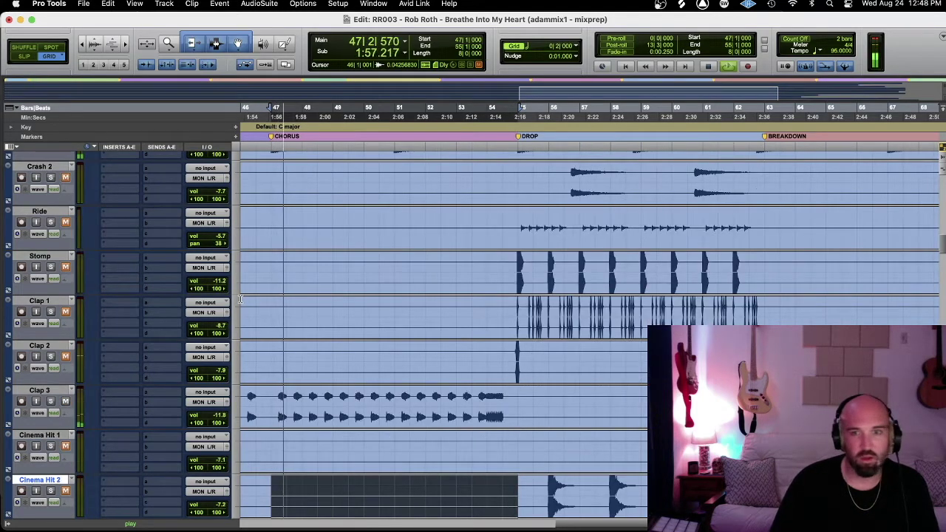
# - Check the tracks from Cinema Hit 2 through Rev Snare 3 for chorus parts, moving the selection down to Rev Crash
pyautogui.press(';')
pyautogui.press(';')
pyautogui.press(';')
pyautogui.press(';')
pyautogui.press(';')
pyautogui.press(';')
pyautogui.press(';')
pyautogui.press(';')
pyautogui.press(';')
pyautogui.press(';')
pyautogui.press(';')
pyautogui.press(';')
pyautogui.press(';')
pyautogui.press(';')
pyautogui.press(';')
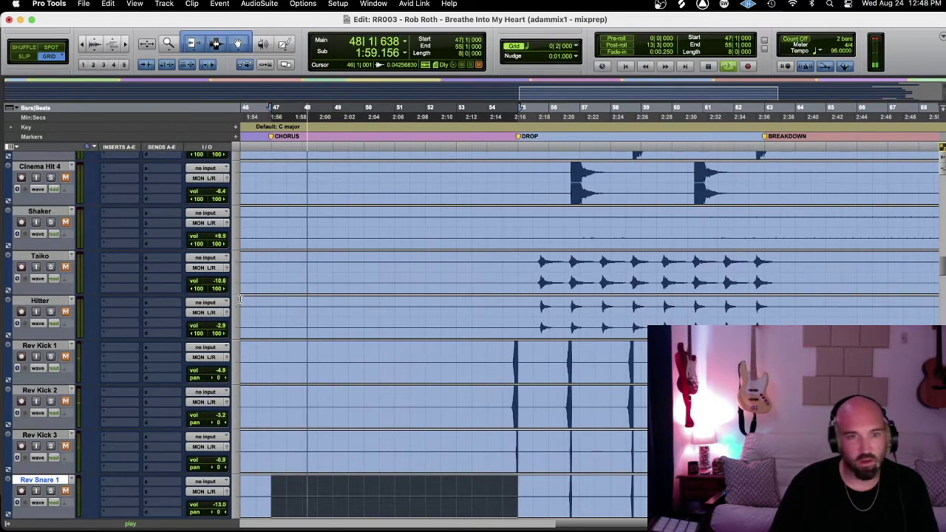
pyautogui.press('p')
pyautogui.press('p')
pyautogui.press('p')
pyautogui.press(';')
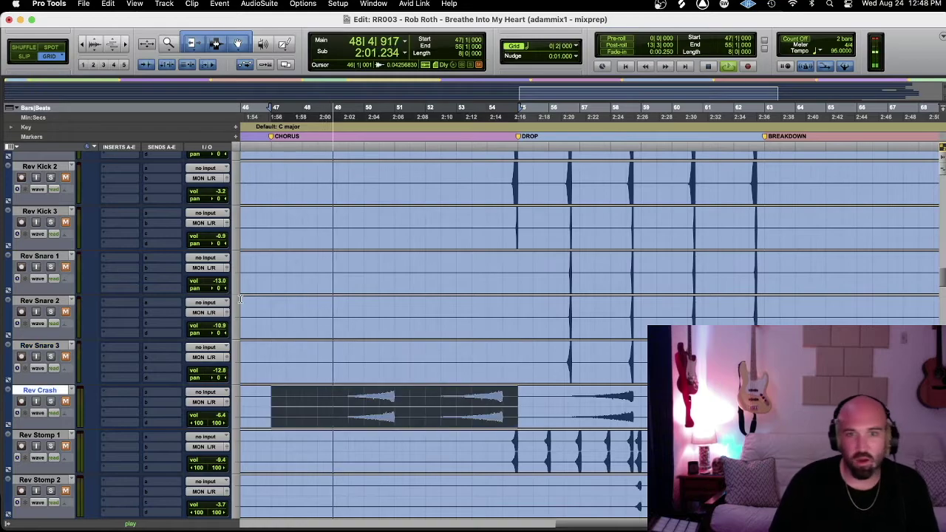
# - Unmute Rev Crash for the chorus, and continue past Rev Stomp 1, Rev Stomp 2, Rev Hitter and ReverseSubDrp to Reverse
pyautogui.press(';')
pyautogui.press(';')
pyautogui.press(';')
pyautogui.press(';')
pyautogui.press(';')
pyautogui.press(';')
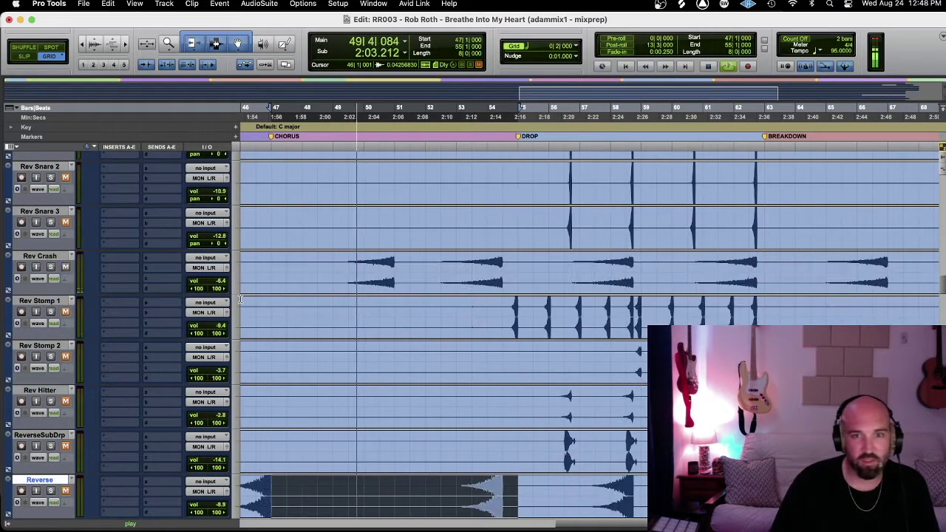
# - Unmute Reverse, Swell, Sweeps and WhiteNoiseDrp1 for the chorus, moving the selection down to WhiteNoiseDrp2
pyautogui.press('p')
pyautogui.press(';')
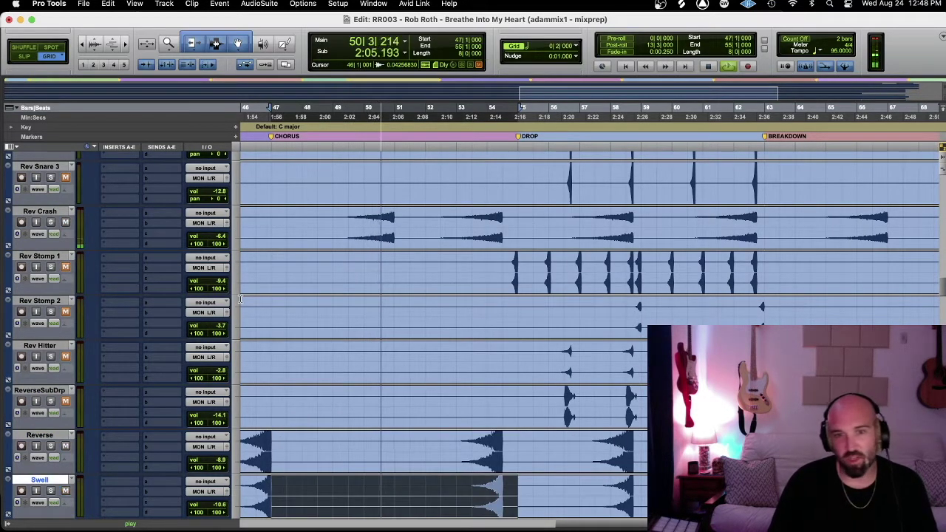
pyautogui.press(';')
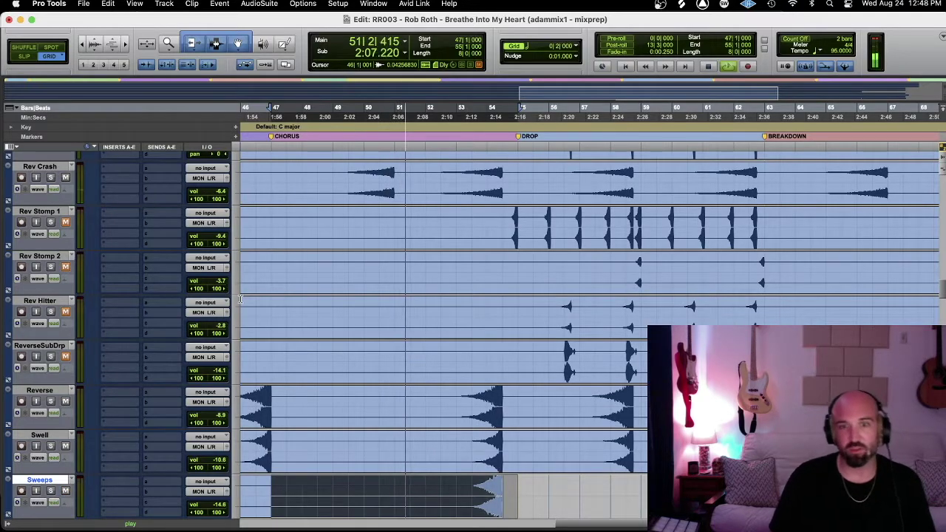
pyautogui.press(';')
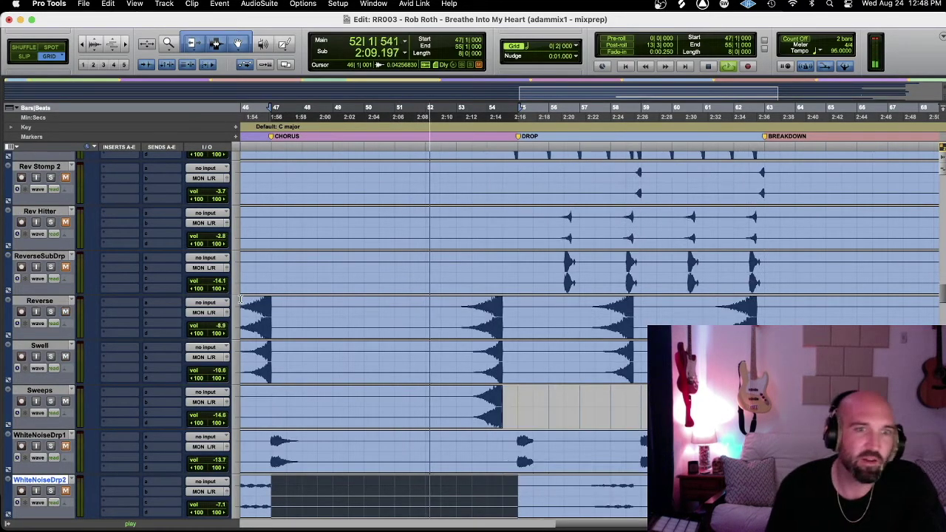
# - Continue past WhiteNoiseDrp2, WhiteNoiseDrp3, WhiteNoiseDrp5 and WhiteNoiseDrp6, and unmute Moog Bass for the chorus
pyautogui.scroll(-1, 240, 299)
pyautogui.press(';')
pyautogui.press(';')
pyautogui.press(';')
pyautogui.press(';')
pyautogui.press(';')
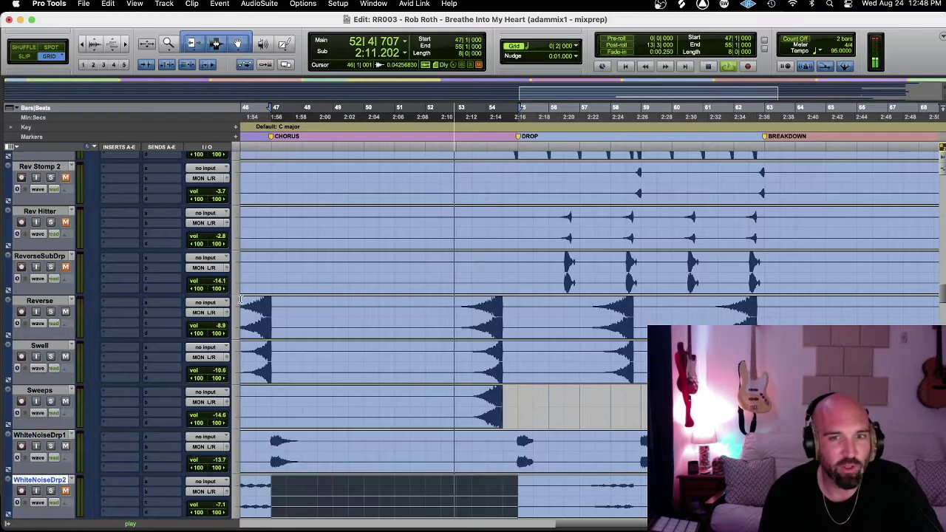
pyautogui.scroll(-1, 241, 299)
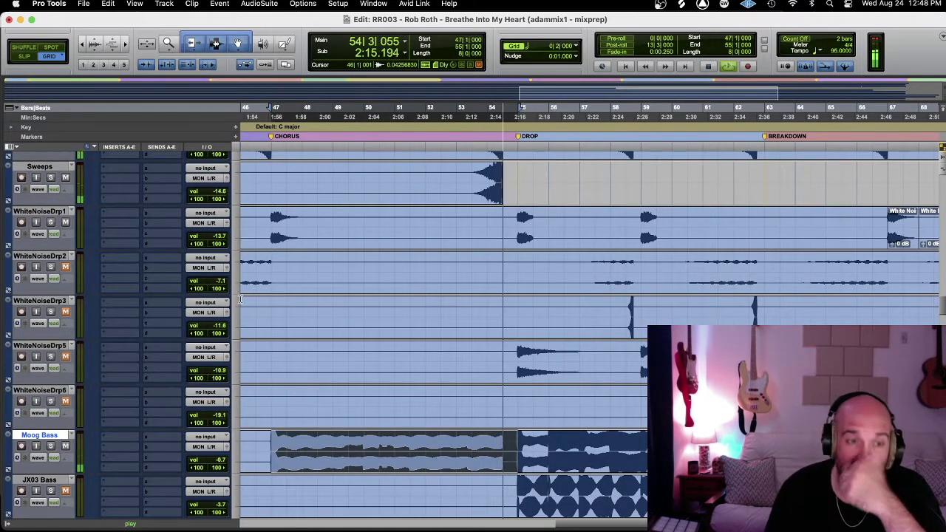
# - Skip JX03 Bass, and unmute Bark Cello, MutedMalet(Lw) and MutedMalt(Hgh) for the chorus, moving on to StutrEdt-MtdMlt
pyautogui.press(';')
pyautogui.press(';')
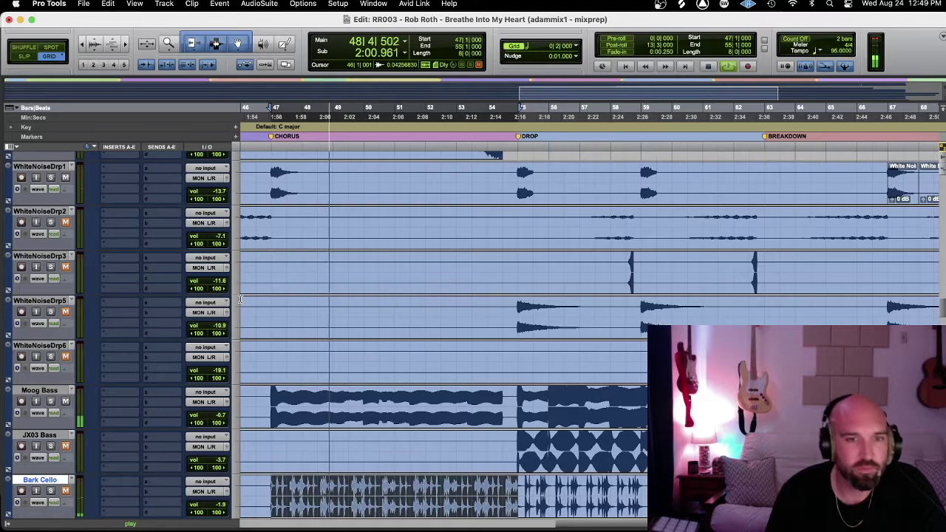
pyautogui.press(';')
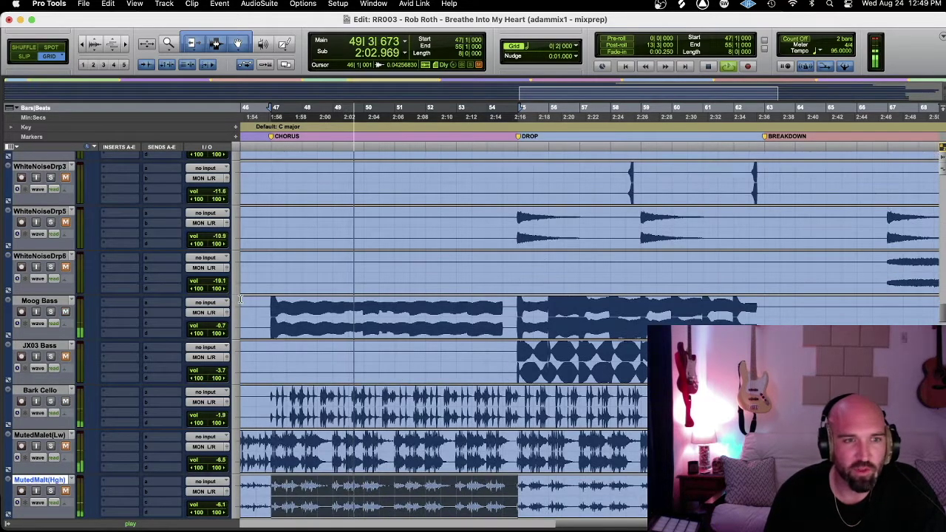
pyautogui.press(';')
pyautogui.press(';')
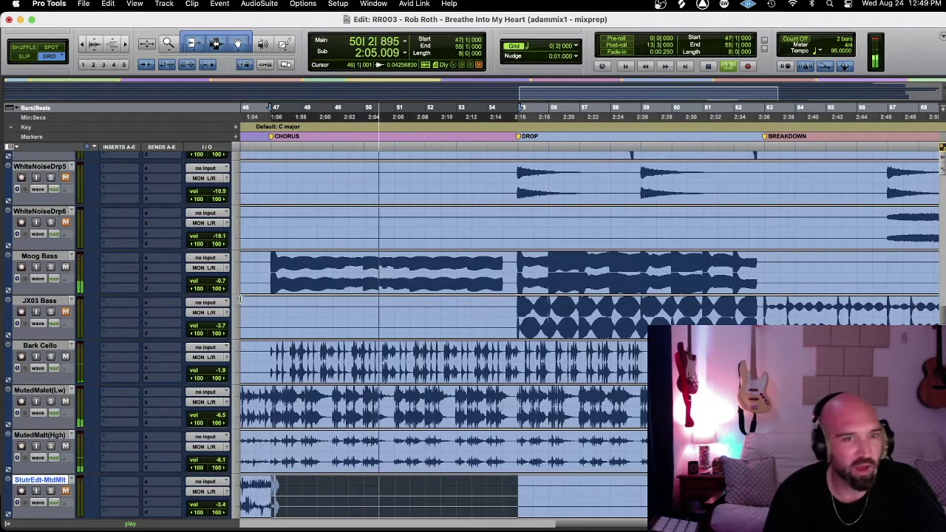
# - Unmute Omni - Bell 3 for the chorus, and go back up from Omni - Bells 2 to StutrEdt-MtdMlt
pyautogui.press(';')
pyautogui.press(';')
pyautogui.press(';')
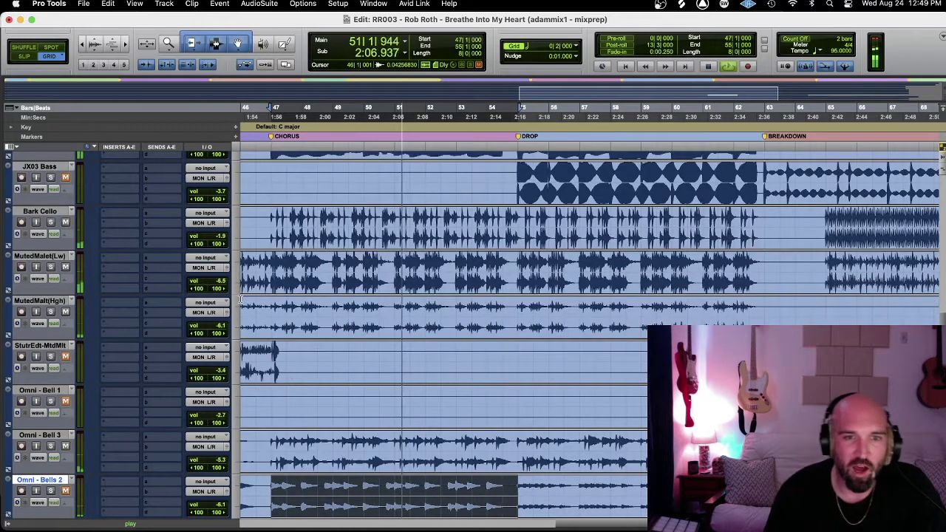
pyautogui.press('p')
pyautogui.press('p')
pyautogui.press('p')
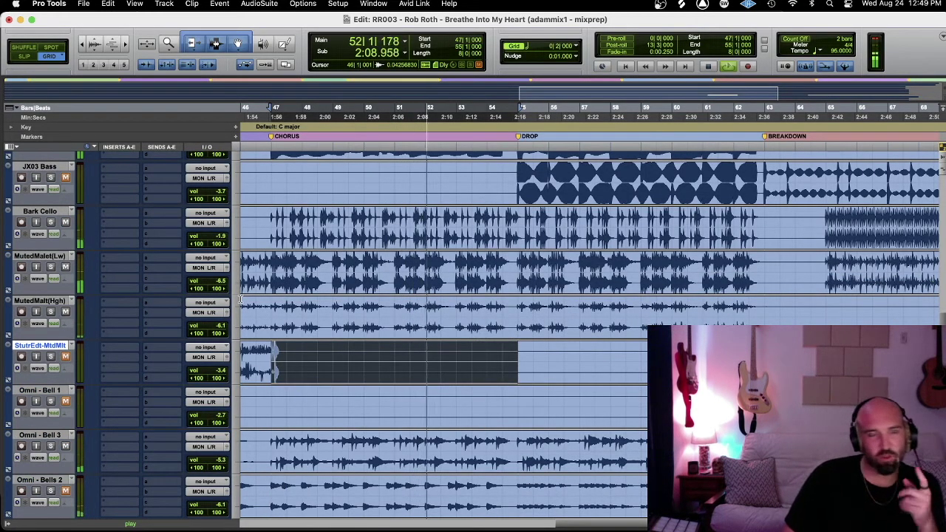
# - Recheck StutrEdt-MtdMlt and Omni - Bell 1 for chorus parts, moving the selection back down to Omni - Bells 2
pyautogui.press(';')
pyautogui.press(';')
pyautogui.press('p')
pyautogui.press('p')
pyautogui.press(';')
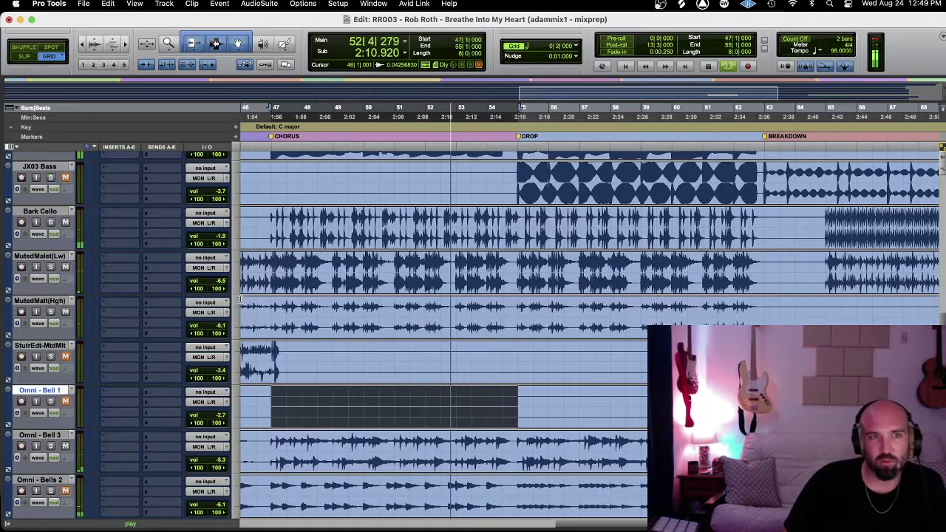
pyautogui.press(';')
pyautogui.press(';')
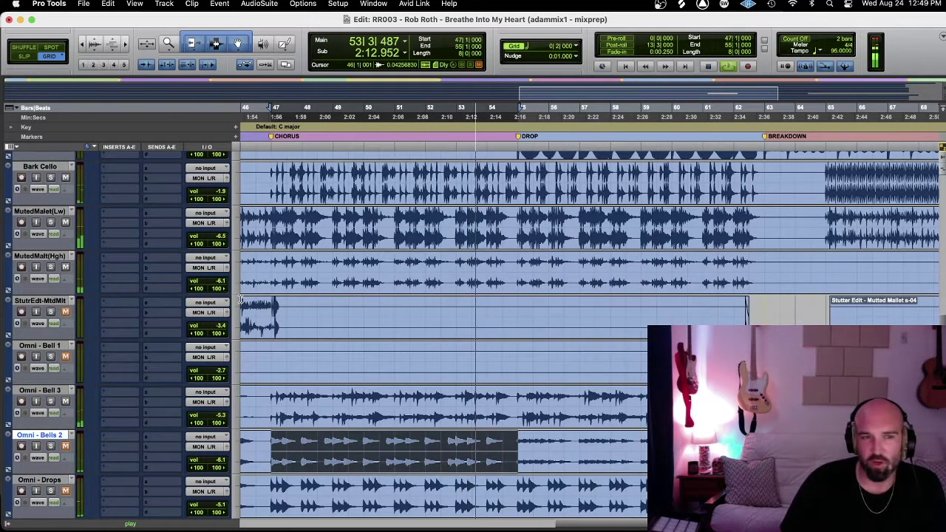
# - Unmute Omni - Bells 2 and Omni - Drops for the chorus, and continue past Lead Bells(End) and the Omni leads to Omni - Synth 2
pyautogui.press(';')
pyautogui.press(';')
pyautogui.press(';')
pyautogui.press(';')
pyautogui.press(';')
pyautogui.press(';')
pyautogui.press(';')
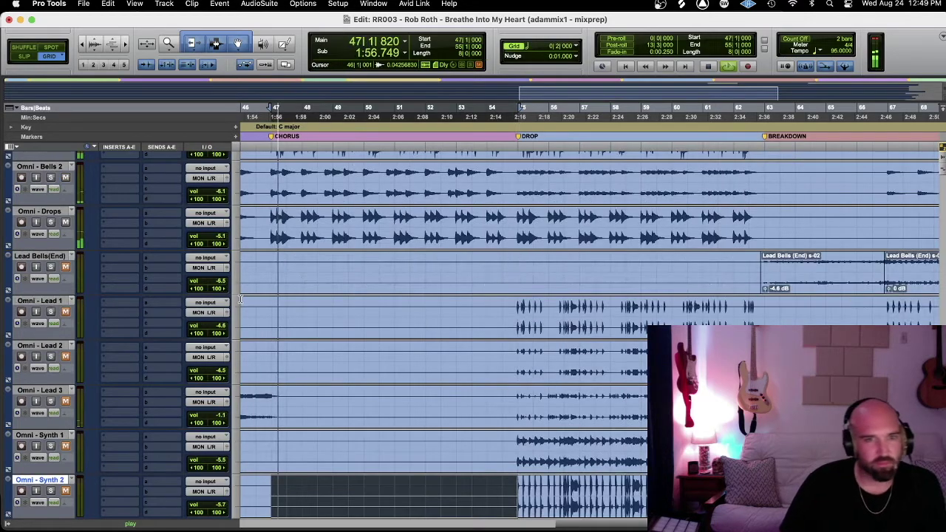
# - Unmute Omni - Synth 3 for the chorus, and continue past the ending synths, Sine Synth, Omni - Wobb and Omni - String to Omni - Pluck 1
pyautogui.press(';')
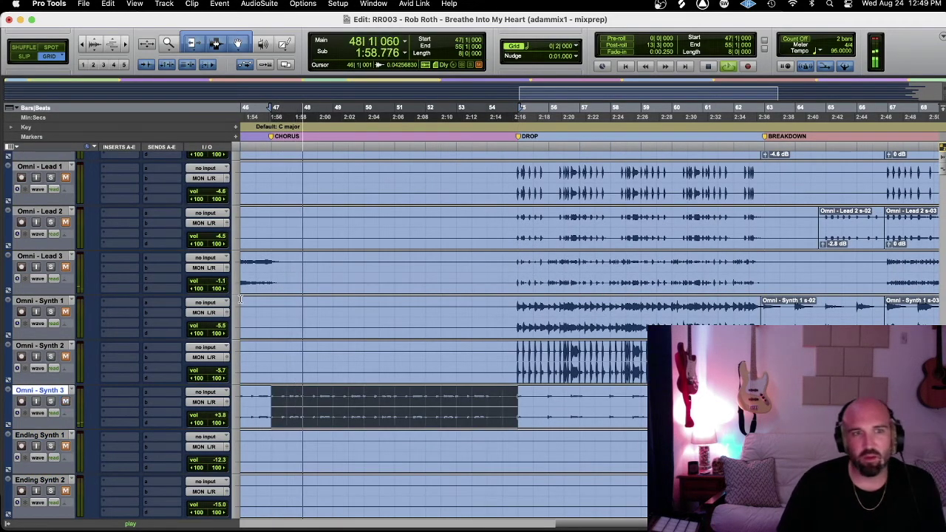
pyautogui.press(';')
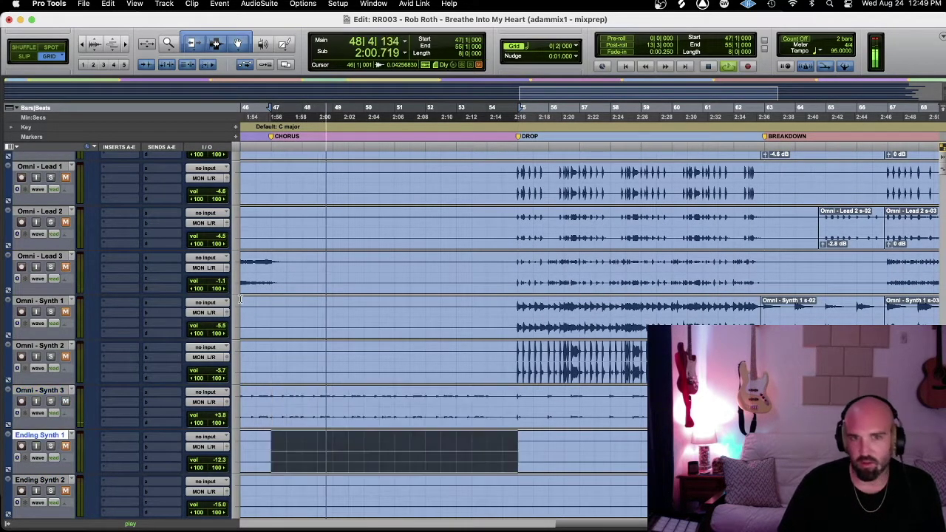
pyautogui.press(';')
pyautogui.press(';')
pyautogui.press(';')
pyautogui.press(';')
pyautogui.press(';')
pyautogui.press(';')
pyautogui.press(';')
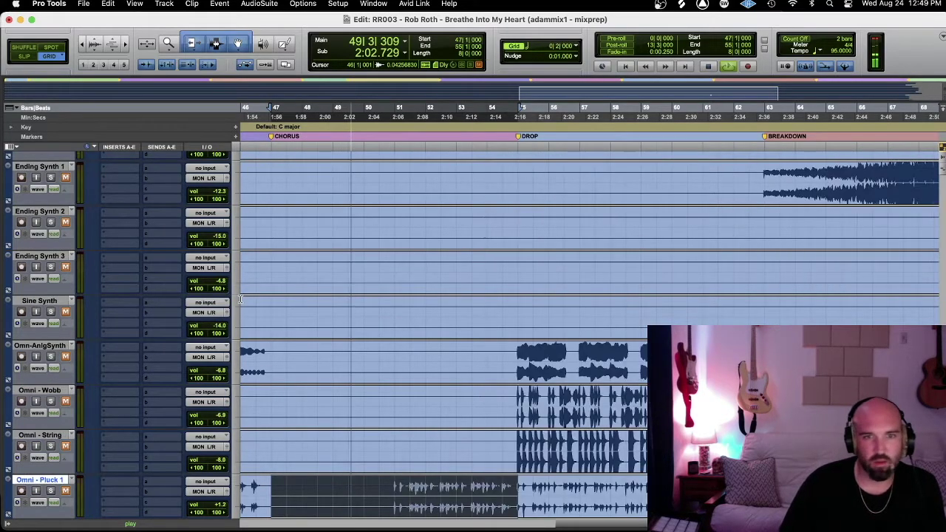
# - Unmute Omni - Pluck 1 and Omni - Pluck 2 for the chorus, auditioning Omni - Pluck 2 briefly in solo
pyautogui.scroll(-2, 240, 299)
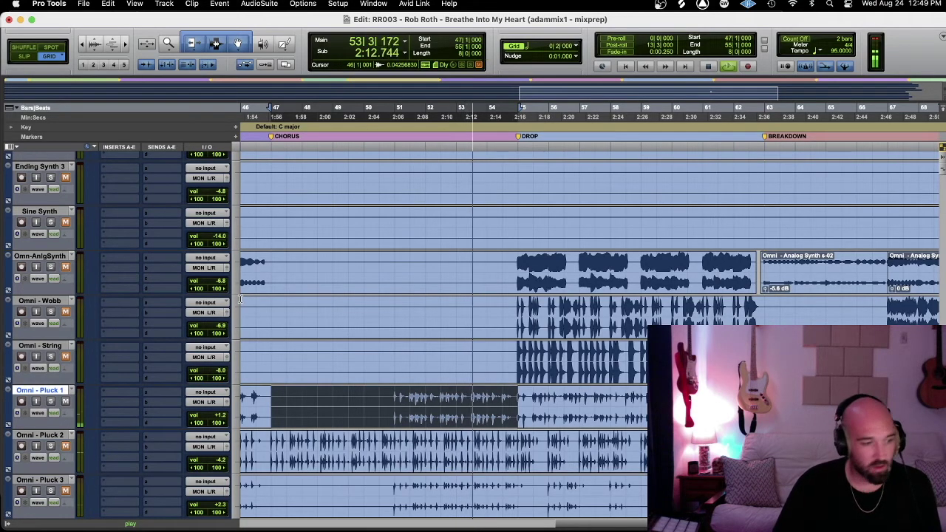
pyautogui.press(';')
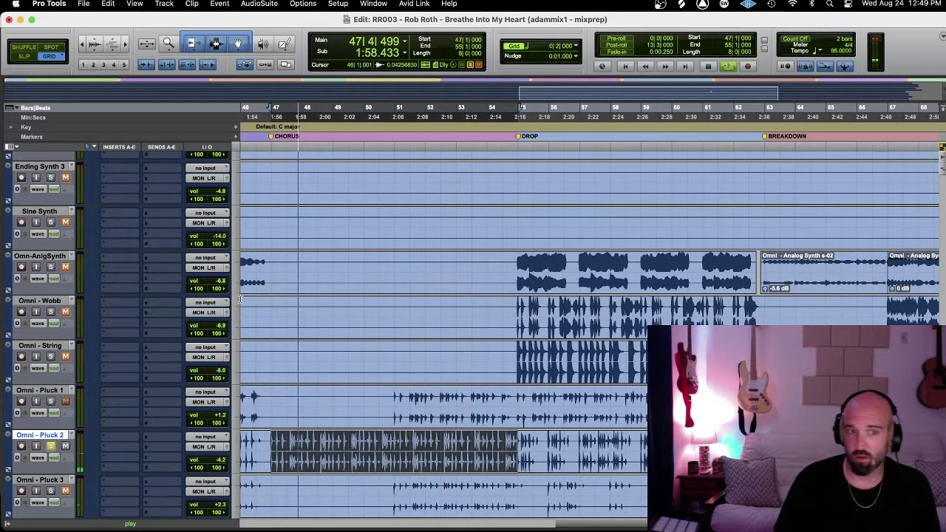
pyautogui.hotkey('shift', 's')
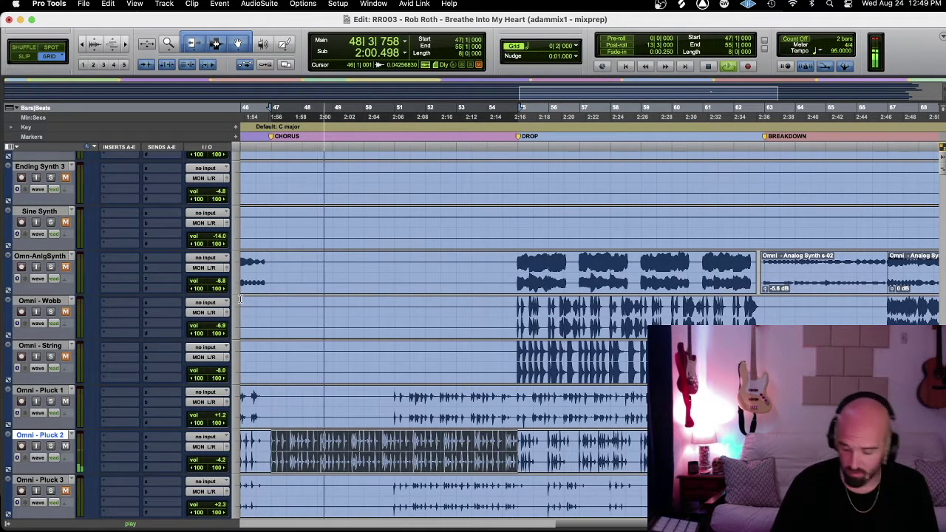
# - Unmute Omni - Pluck 3 and Omni - Pluck 4, audition each briefly in solo, and move on to Omni - Pluck 5
pyautogui.press(';')
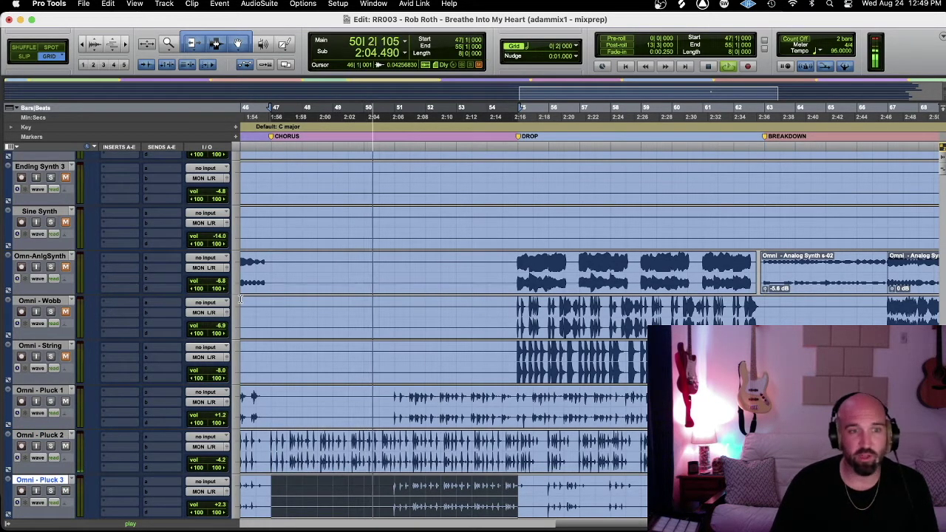
pyautogui.hotkey('shift', 's')
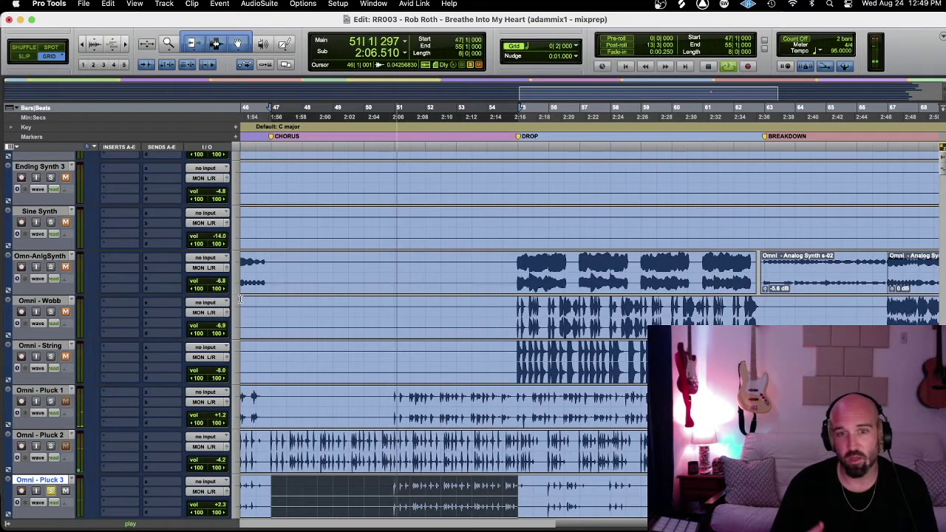
pyautogui.press(';')
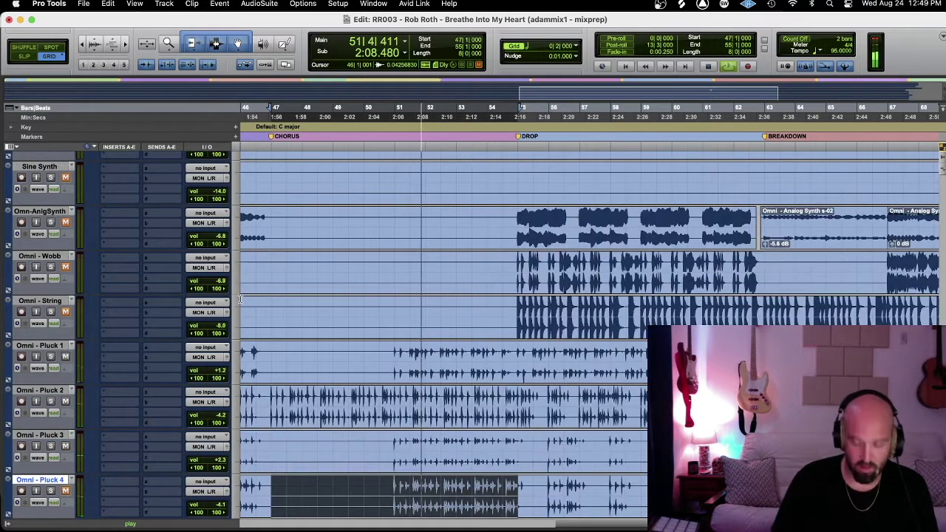
pyautogui.hotkey('shift', 's')
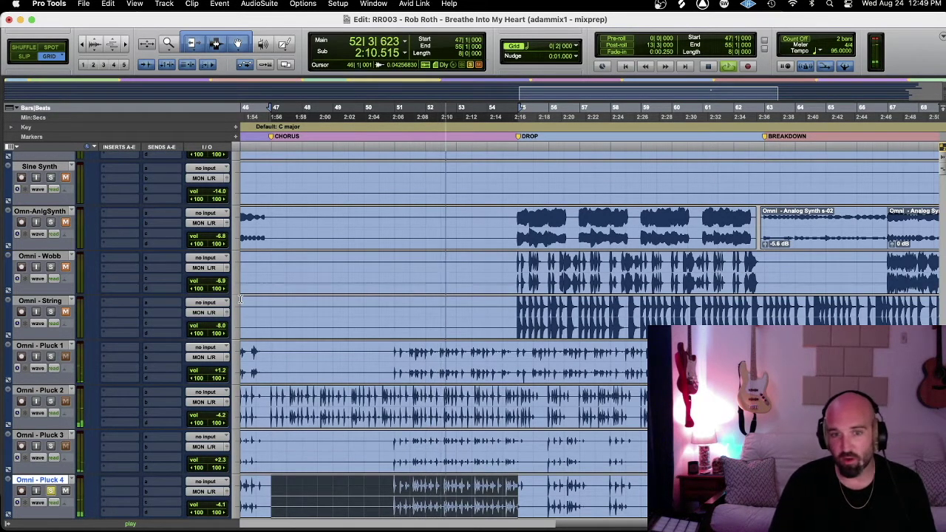
pyautogui.press(';')
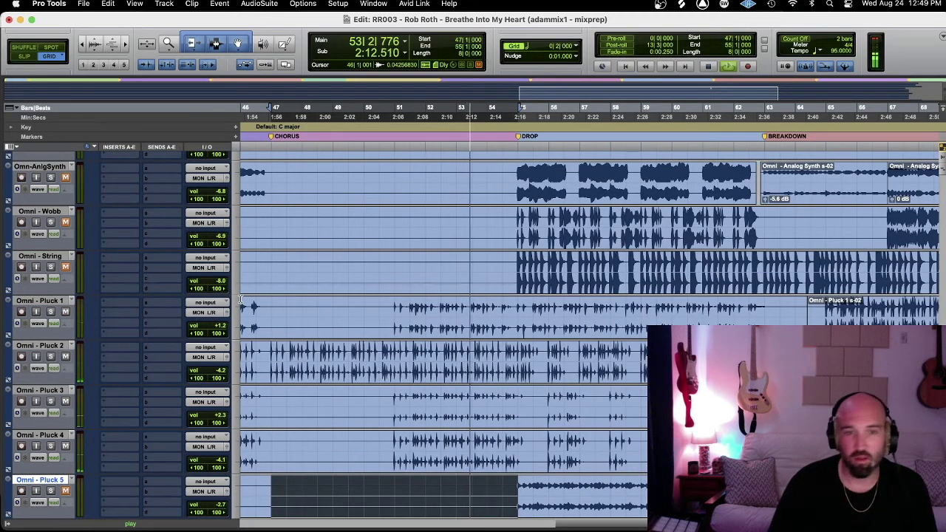
# - Compare the Omni pluck parts in the earlier pre-chorus, chorus and drop sections with those in the current chorus
pyautogui.hscroll(-10, 241, 301)
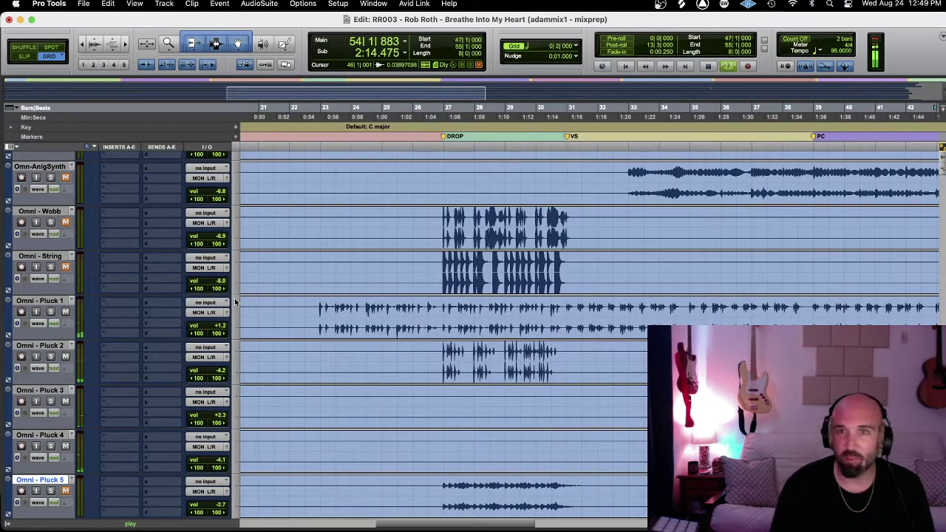
pyautogui.hscroll(-5, 400, 325)
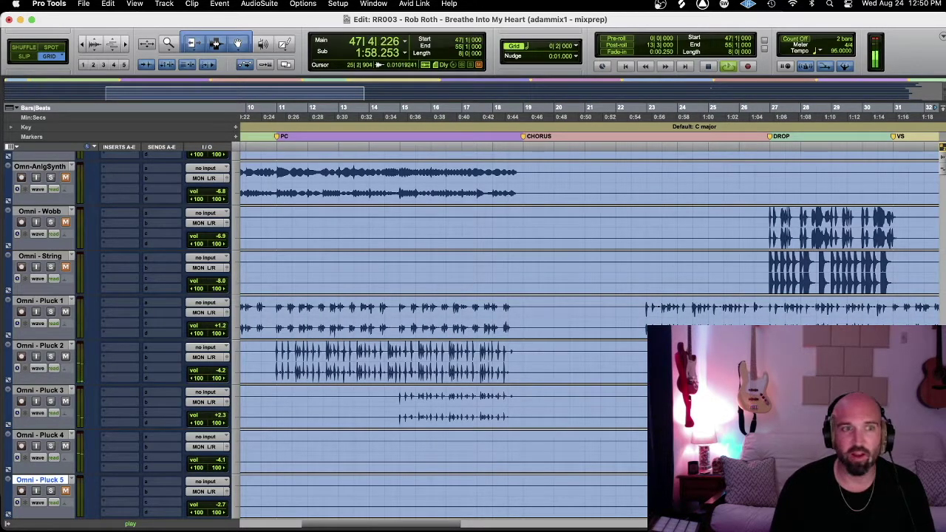
pyautogui.hscroll(6, 444, 325)
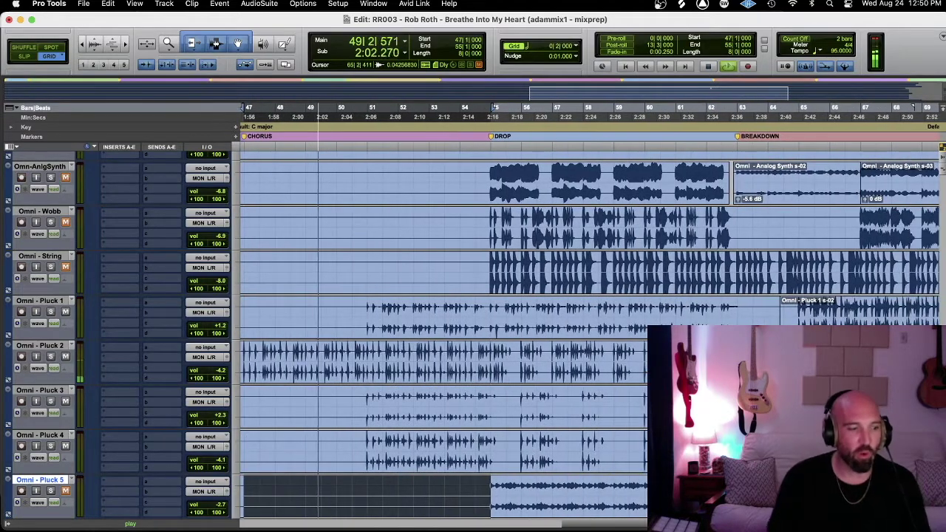
# - Skip Omni - Pluck 5, and unmute Massive X Keys and Jup 8 Keys 1 for the chorus, moving on to Jup 8 Keys 2
pyautogui.press(';')
pyautogui.press(';')
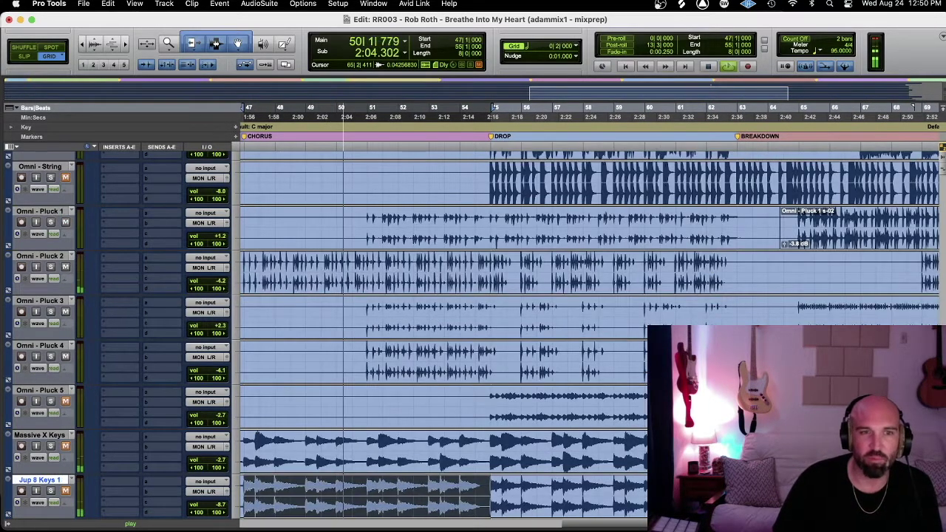
pyautogui.hscroll(-2, 812, 414)
pyautogui.press('p')
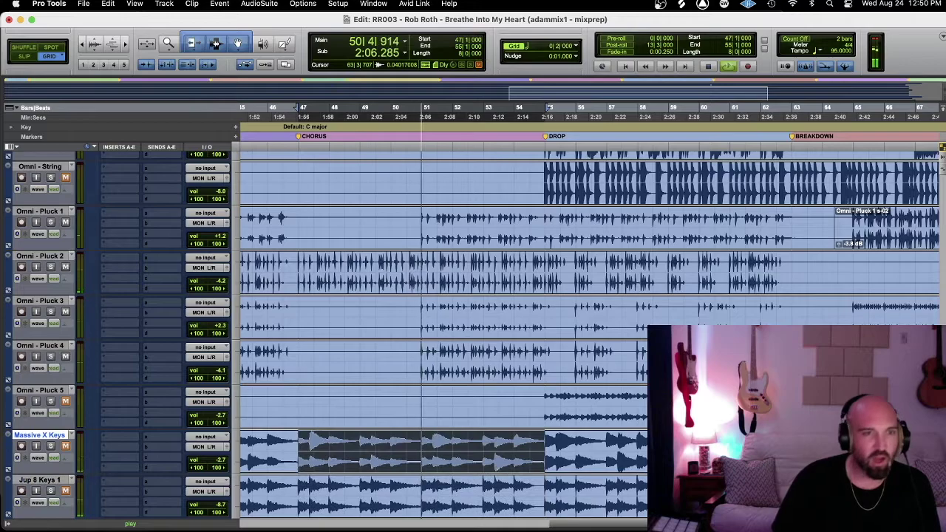
pyautogui.press(';')
pyautogui.press(';')
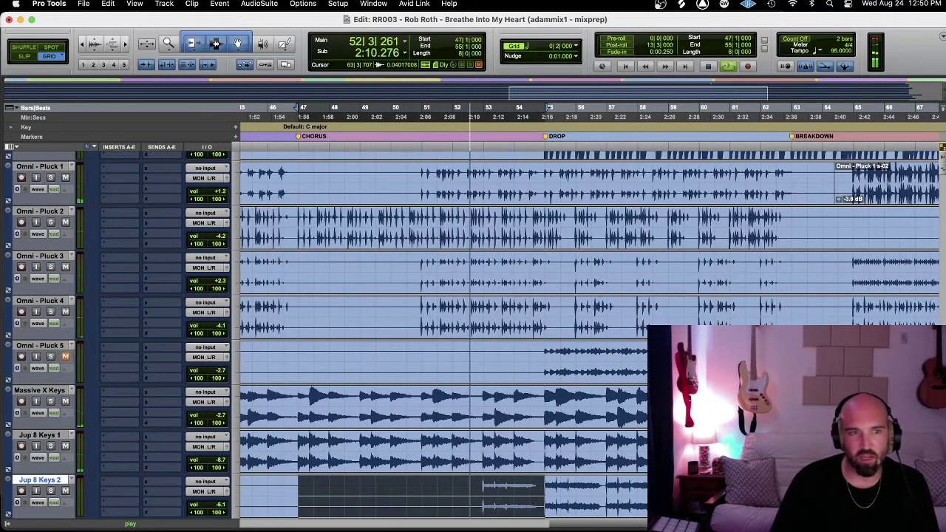
# - Unmute Jup 8 Keys 2, VerbPiano(Hgh) and VerbPiano(Low) for the chorus, and audition Omni - Organ in solo
pyautogui.press(';')
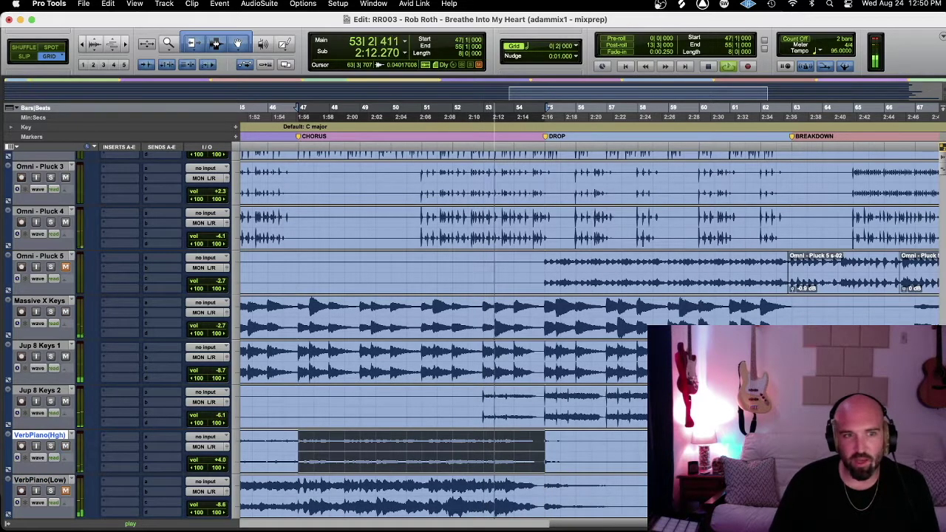
pyautogui.press(';')
pyautogui.press(';')
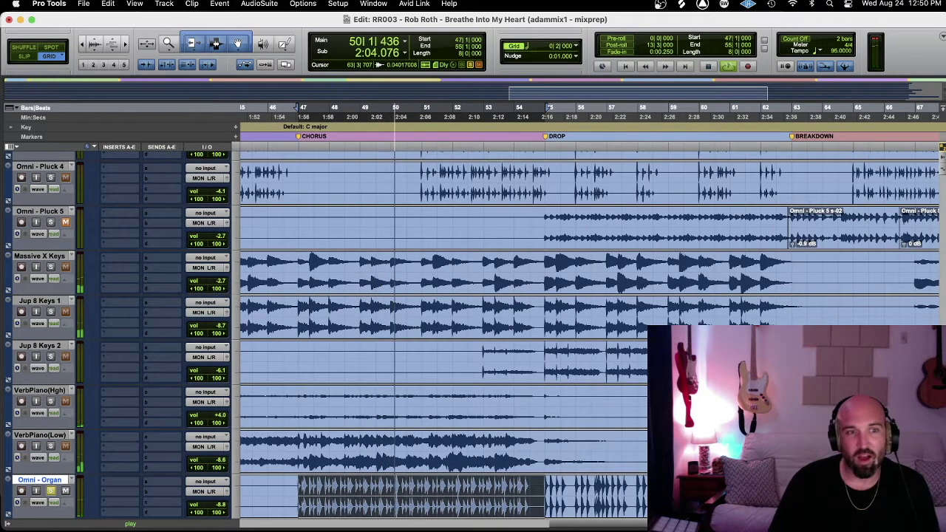
# - Take Omni - Organ out of solo and check the tracks below it for chorus parts
pyautogui.scroll(-4, 443, 332)
pyautogui.hotkey('shift', 's')
pyautogui.hscroll(-4, 811, 399)
pyautogui.hscroll(4, 806, 399)
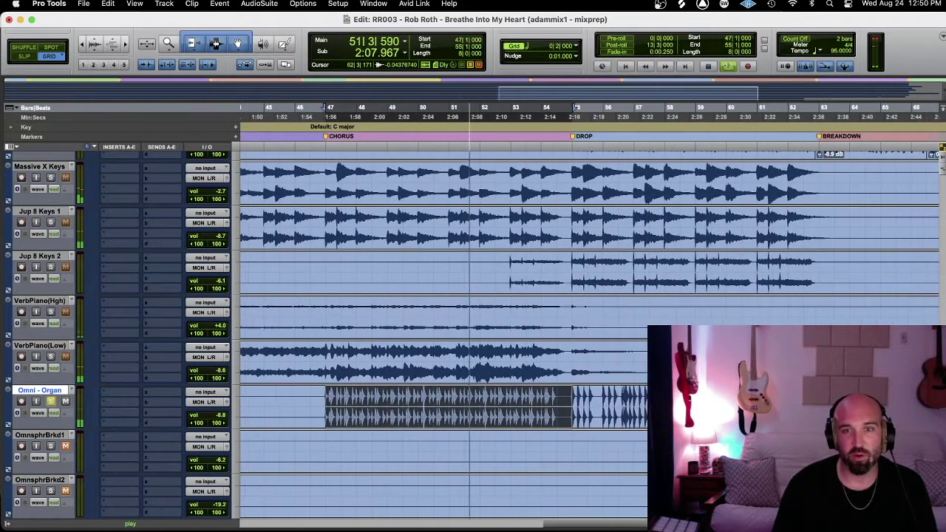
pyautogui.hscroll(2, 443, 296)
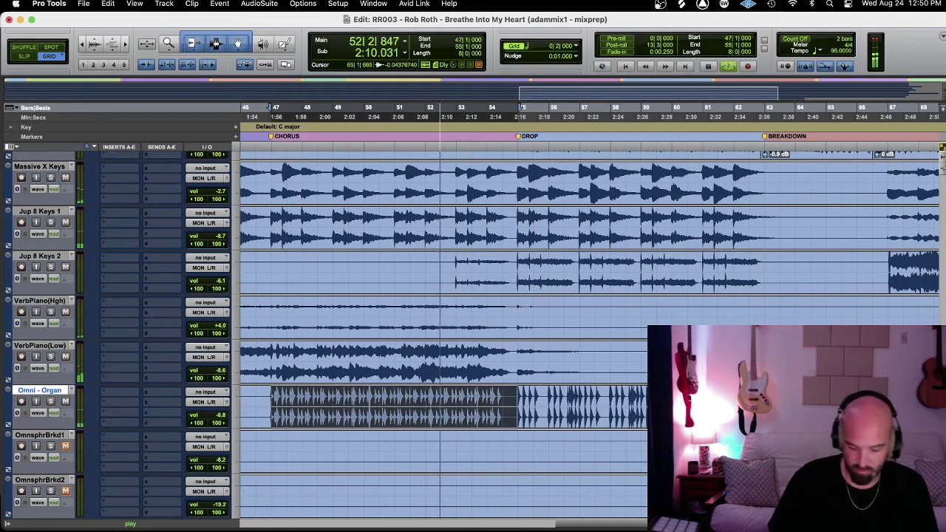
# - Skip the empty chorus tracks from OmnsphrBrkd1 through Vox -VerbThrow, moving on to Lead Vox Sub
pyautogui.press(';')
pyautogui.press(';')
pyautogui.press(';')
pyautogui.press(';')
pyautogui.press(';')
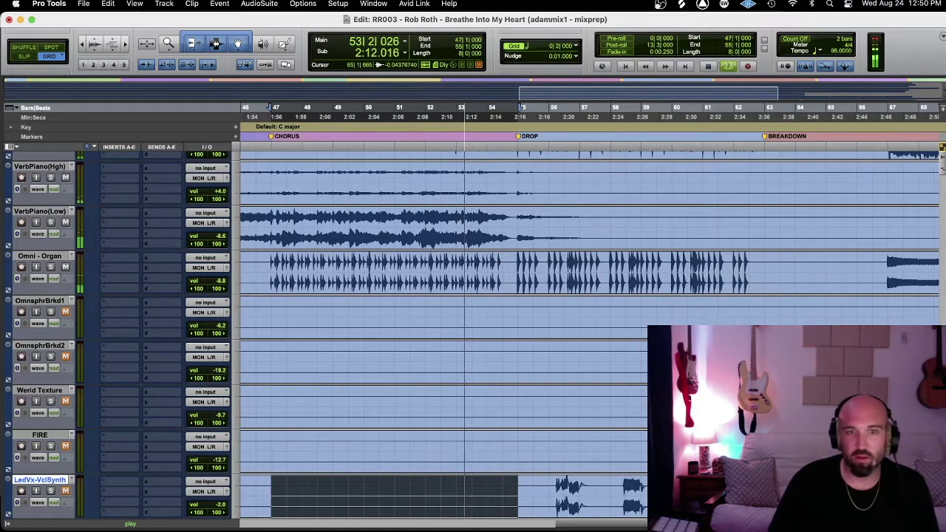
pyautogui.press(';')
pyautogui.press(';')
pyautogui.press(';')
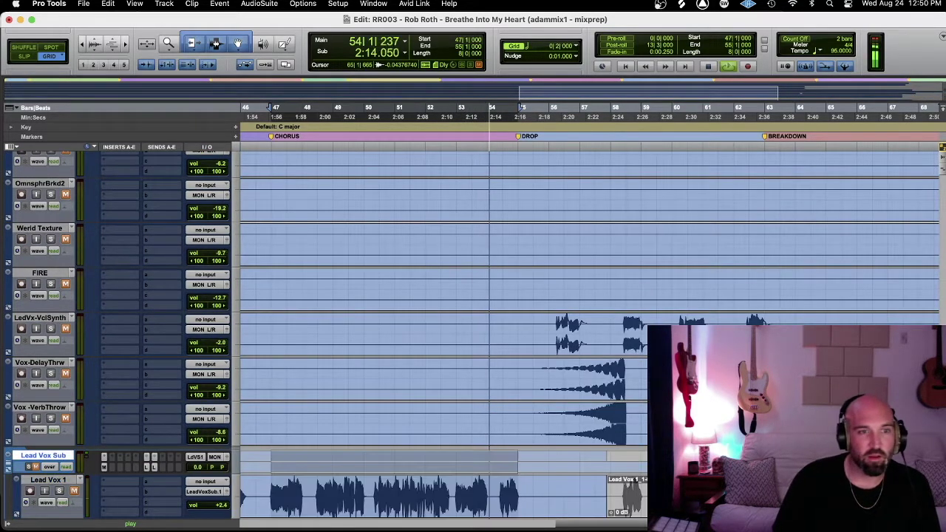
# - Unmute Lead Vox Sub, Lead Vox 1, Lv Echo and Lv Verb for the chorus, skipping Lead Vox 2
pyautogui.press(';')
pyautogui.press(';')
pyautogui.press(';')
pyautogui.press(';')
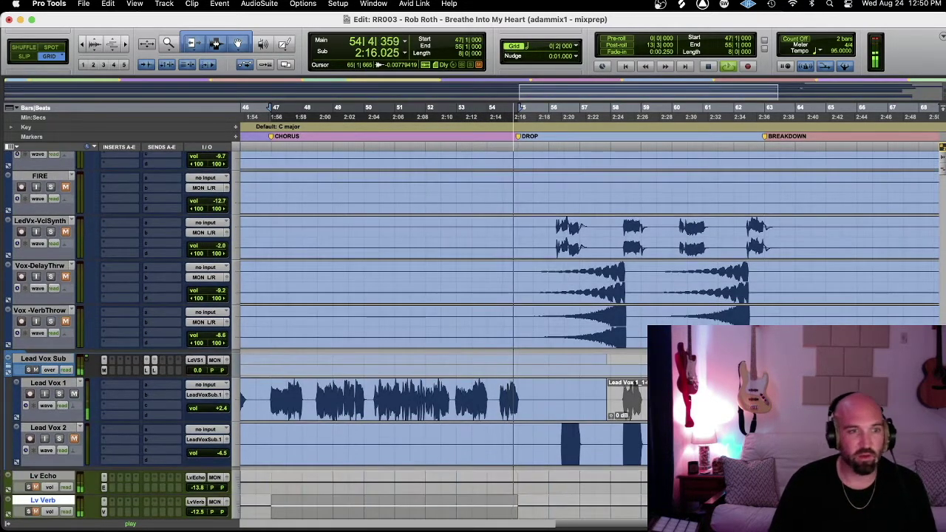
pyautogui.press(';')
pyautogui.press(';')
pyautogui.press(';')
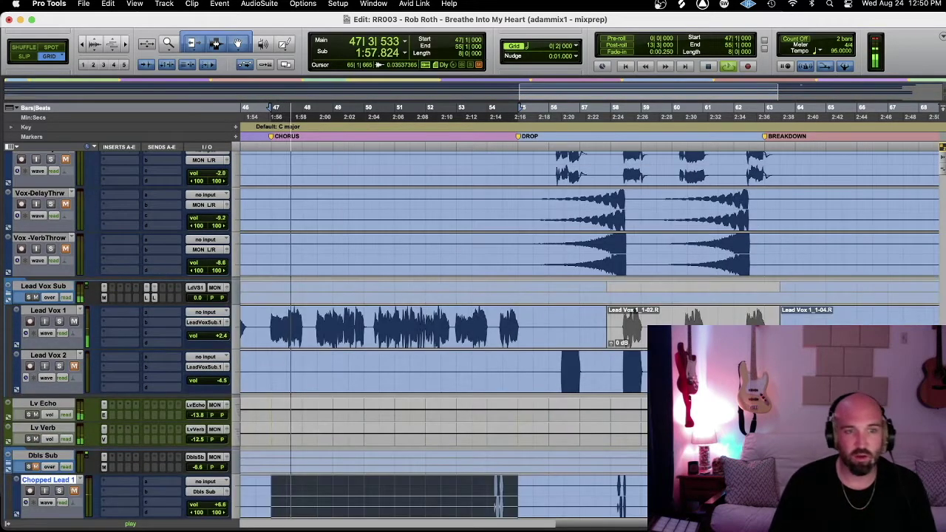
# - Unmute Dbls Sub, Chopped Lead 1, ChorusDbl1 and ChorusDbl2 for the chorus
pyautogui.press('p')
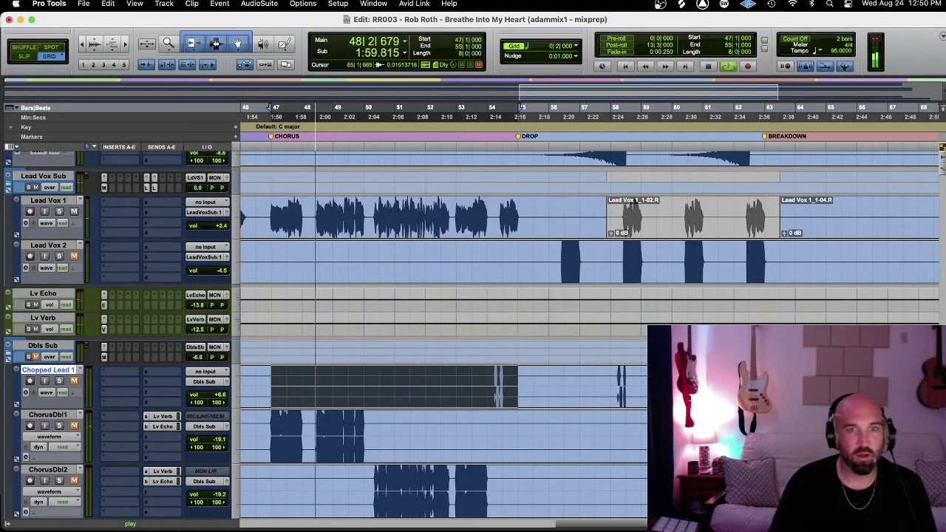
pyautogui.press('p')
pyautogui.press(';')
pyautogui.press(';')
pyautogui.press(';')
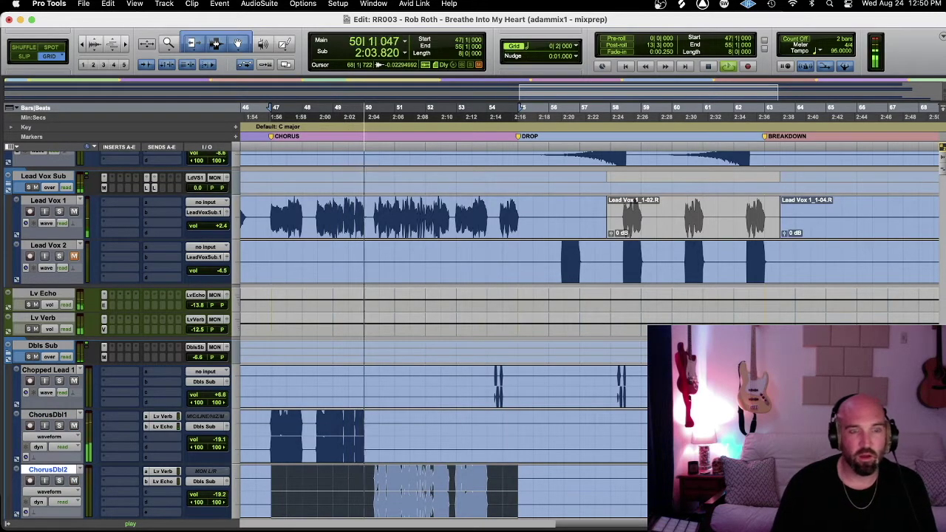
pyautogui.scroll(-1, 590, 332)
pyautogui.scroll(-1, 589, 333)
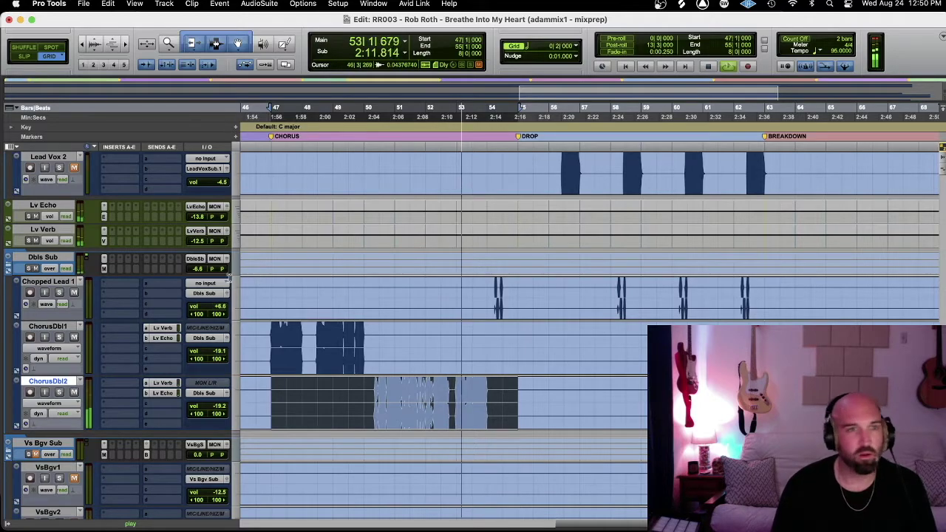
# - Play the end of the chorus from bar 54 to audition the Chopped Lead 1 part
pyautogui.click(59, 292)
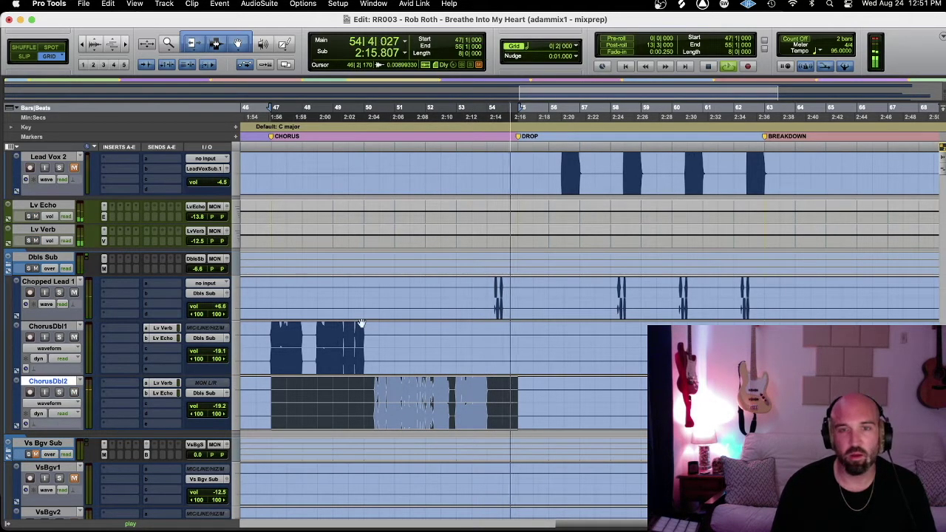
pyautogui.click(499, 292)
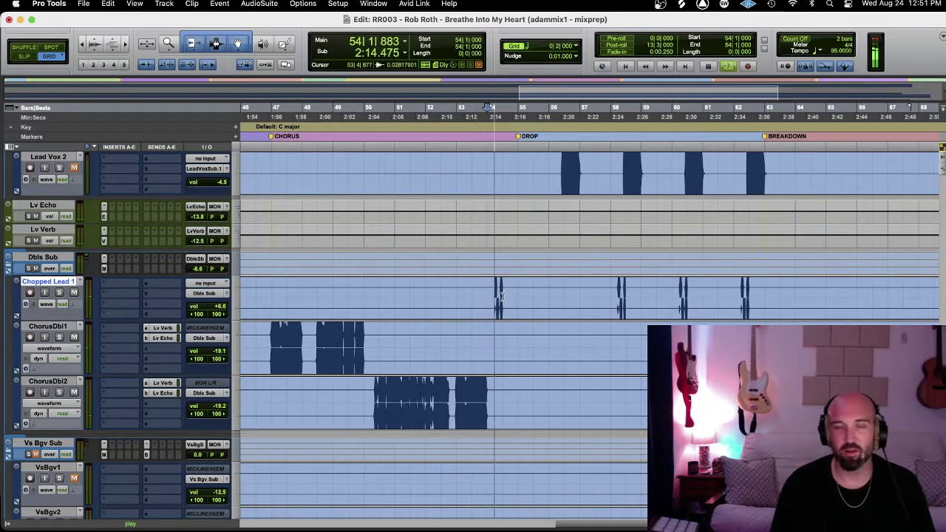
pyautogui.scroll(-3, 547, 317)
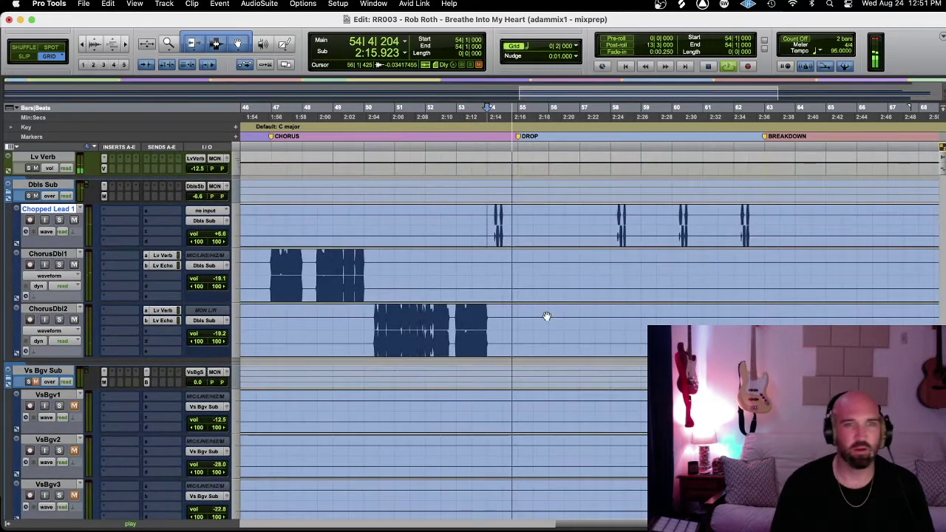
pyautogui.click(571, 233)
# - Check the background vocal and adlib tracks for chorus parts and move along to the drop
pyautogui.scroll(-10, 473, 292)
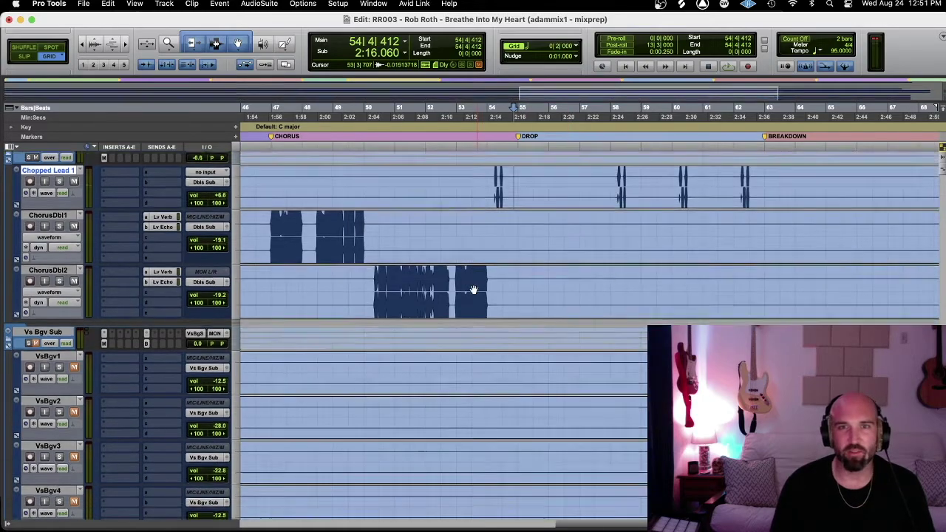
pyautogui.scroll(-5, 474, 299)
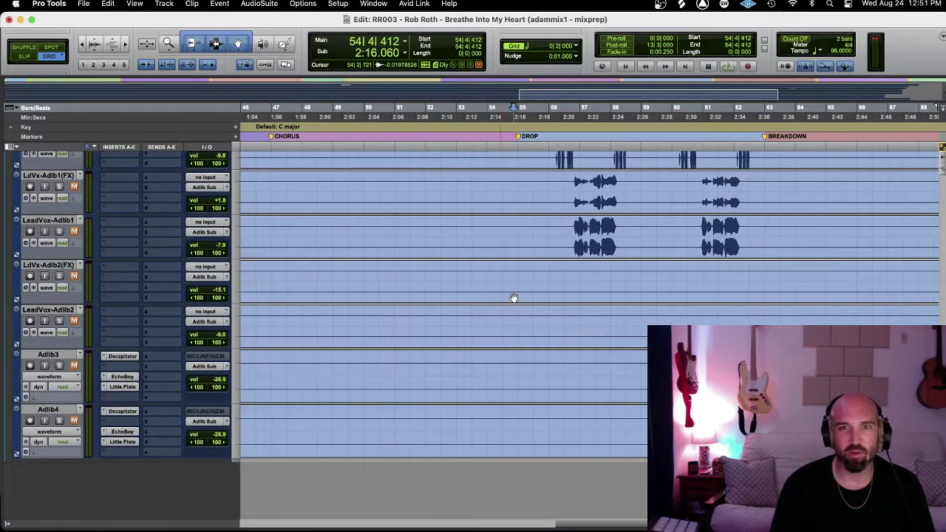
pyautogui.scroll(3, 514, 298)
pyautogui.hscroll(10, 532, 228)
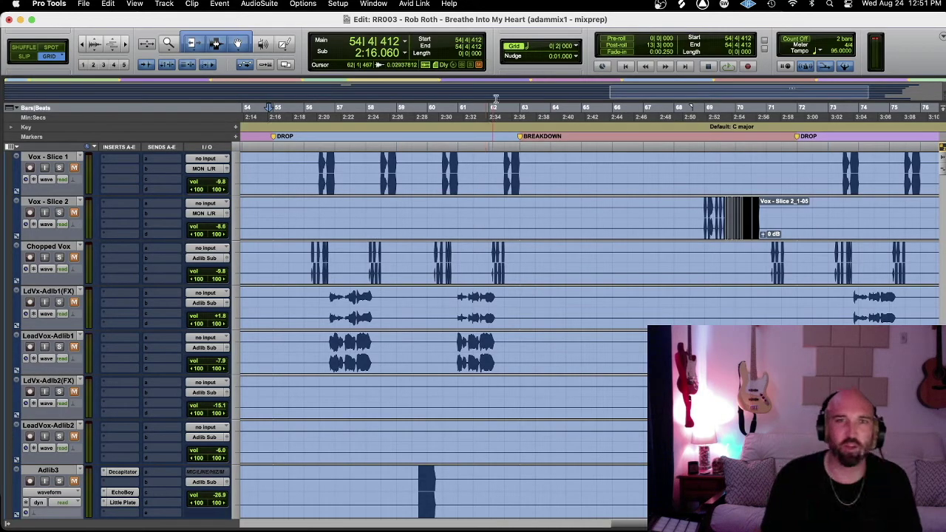
# - Select all tracks, mute them again and return to the first tracks of the session for the drop
pyautogui.scroll(6, 27, 246)
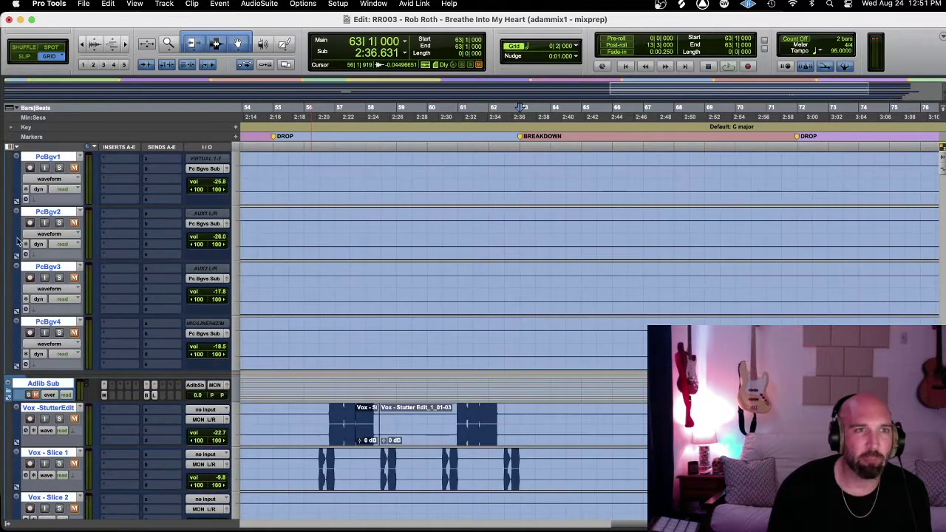
pyautogui.scroll(15, 188, 212)
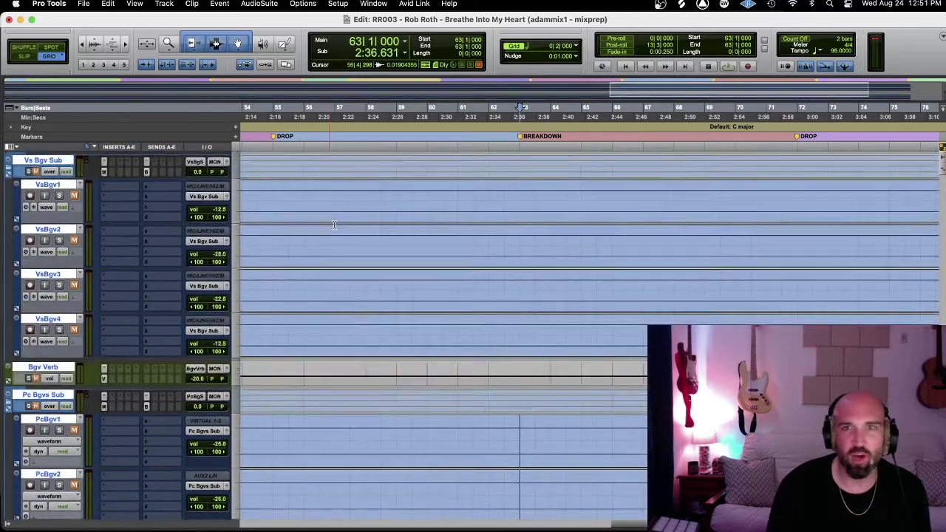
pyautogui.click(455, 233)
pyautogui.scroll(15, 451, 229)
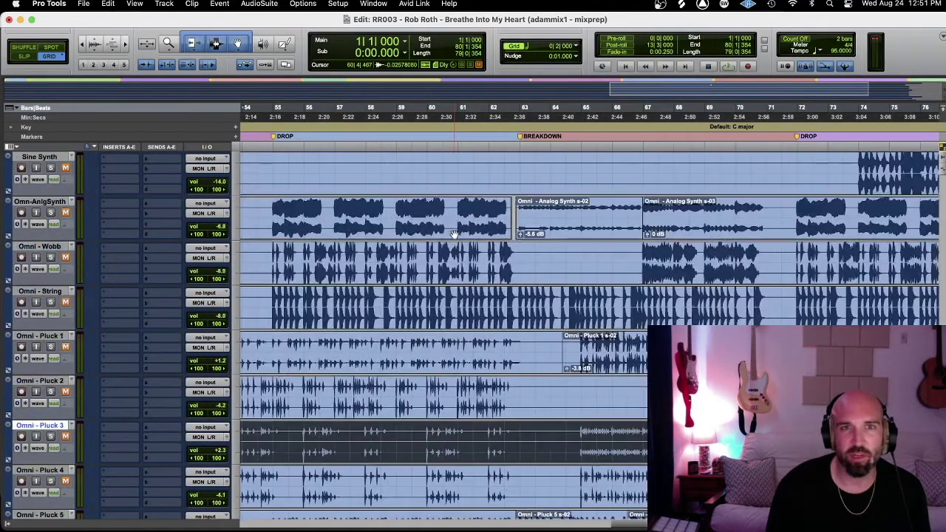
pyautogui.scroll(15, 445, 225)
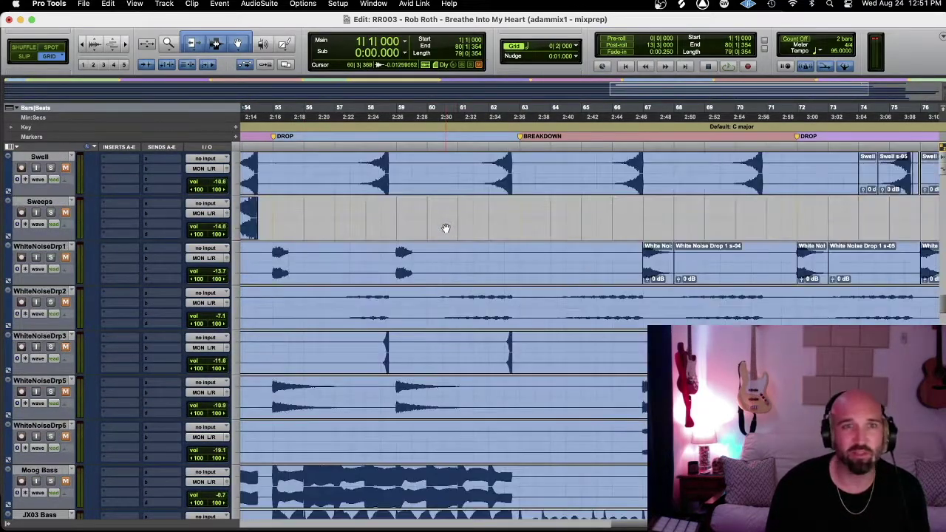
pyautogui.scroll(15, 446, 222)
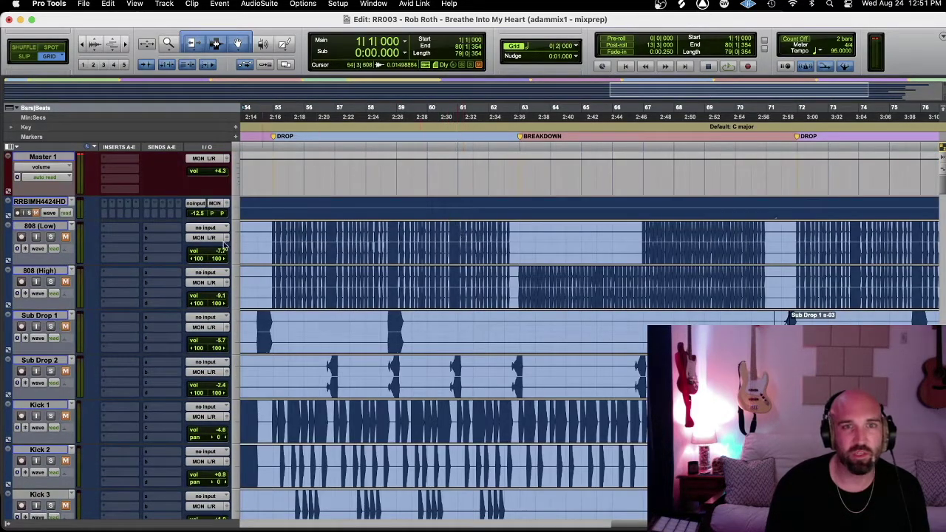
# - Loop the drop from bar 55 to 63 and unmute 808 (Low), 808 (High) and Sub Drop 1
pyautogui.moveTo(273, 229); pyautogui.dragTo(518, 239)
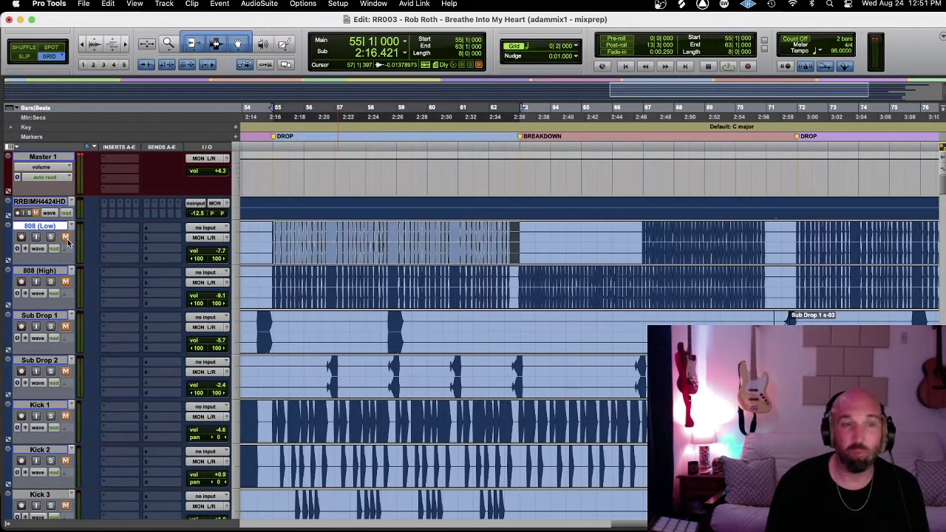
pyautogui.press('space')
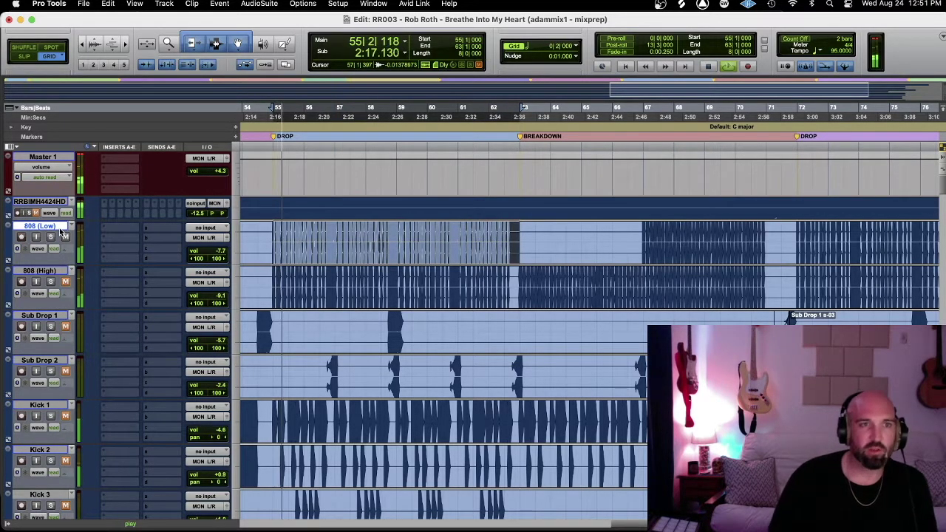
pyautogui.press(';')
pyautogui.press(';')
pyautogui.press(';')
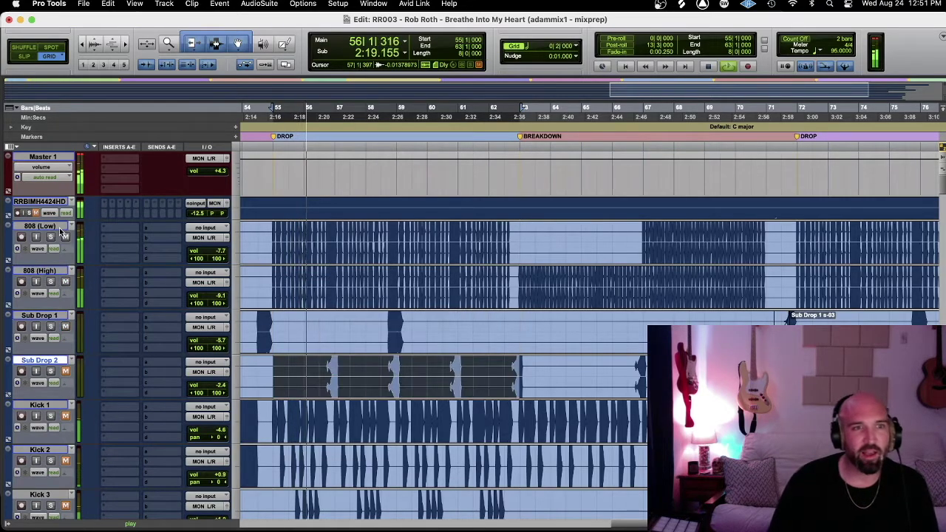
# - Unmute Sub Drop 2, Kick 1, Kick 2 and Kick 3 for the drop, skipping Kick 4
pyautogui.press(';')
pyautogui.press(';')
pyautogui.press(';')
pyautogui.press(';')
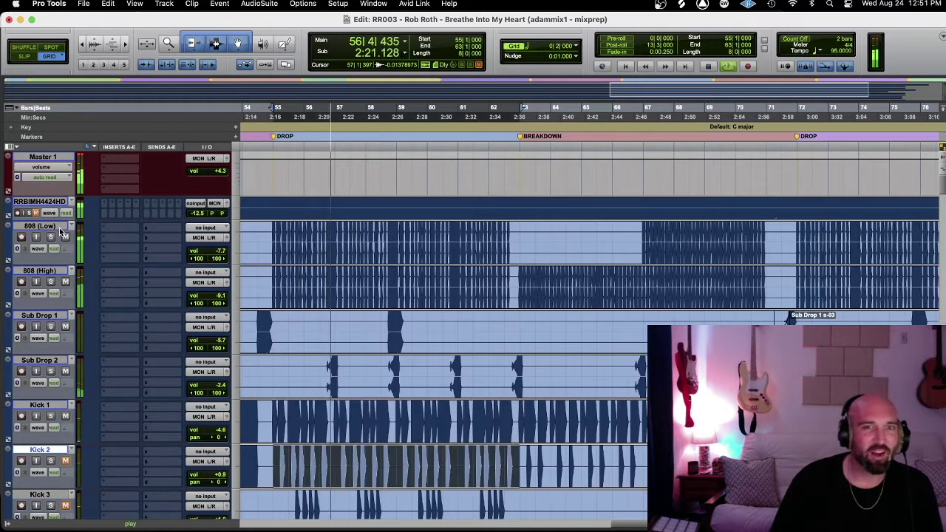
pyautogui.press(';')
pyautogui.press(';')
pyautogui.press(';')
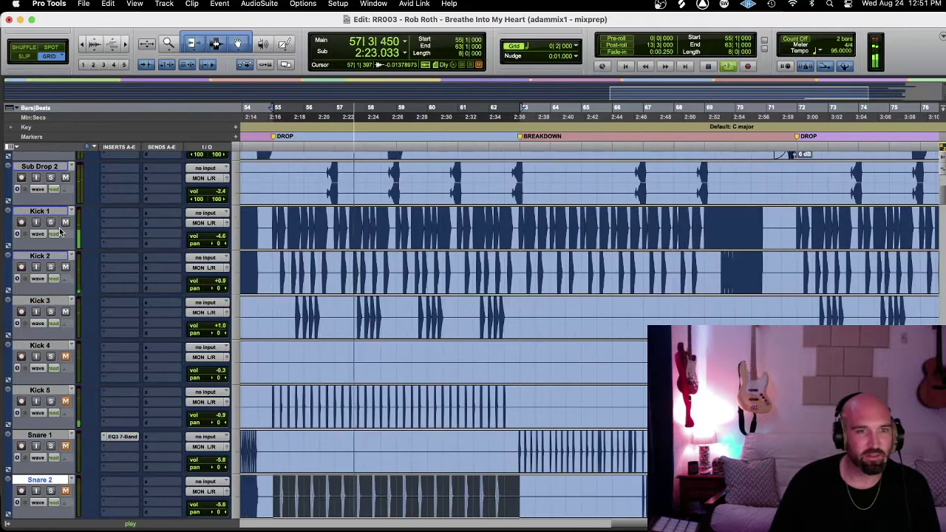
# - Go back to unmute Kick 5, then unmute Snare 2, Snare 3 and Snare 4, skipping Snare 1
pyautogui.press('p')
pyautogui.press('p')
pyautogui.press(';')
pyautogui.press(';')
pyautogui.press(';')
pyautogui.press('p')
pyautogui.hotkey('shift', 'm')
pyautogui.press(';')
pyautogui.hotkey('shift', ';')
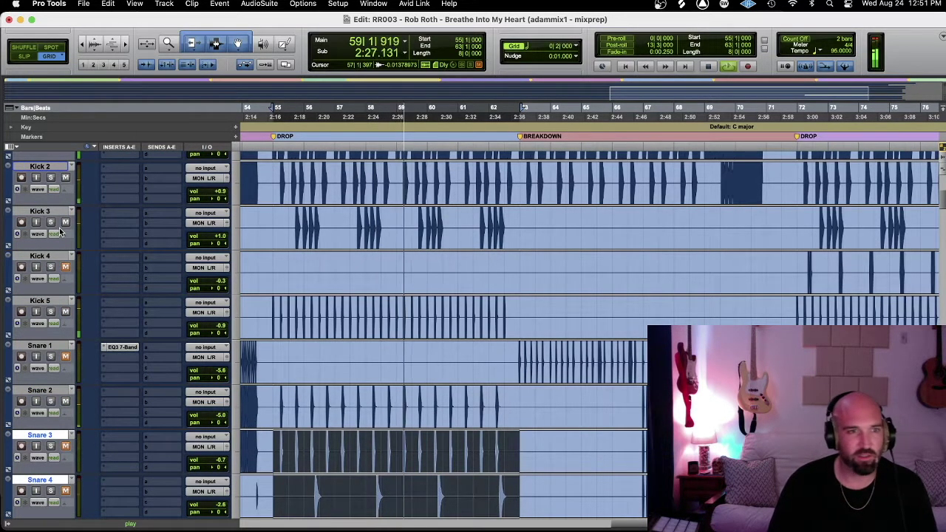
pyautogui.hotkey('shift', 'm')
# - Unmute Snare 5, Snare 6 and Snare 7 for the drop, moving on to Snare 8
pyautogui.press(';')
pyautogui.press(';')
pyautogui.press('p')
pyautogui.hotkey('shift', 'm')
pyautogui.press(';')
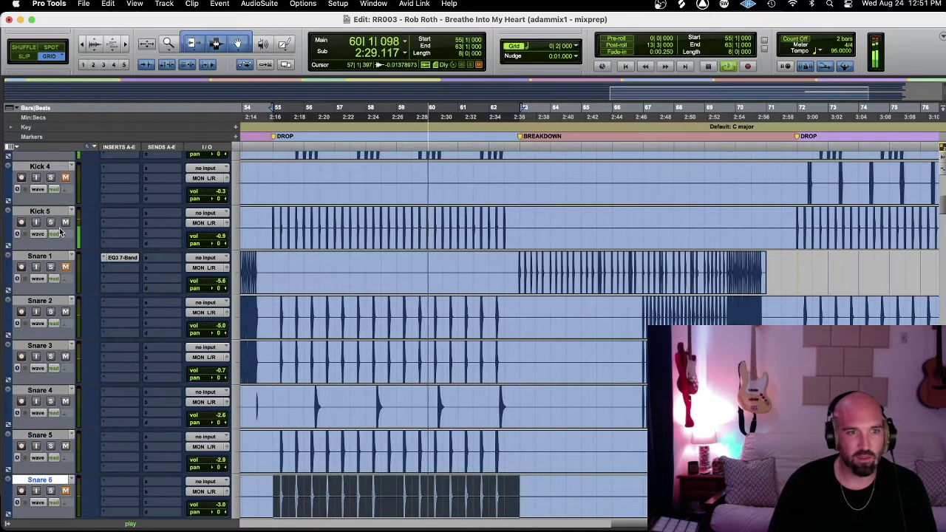
pyautogui.hotkey('shift', 'm')
pyautogui.press(';')
pyautogui.hotkey('shift', 'm')
pyautogui.press(';')
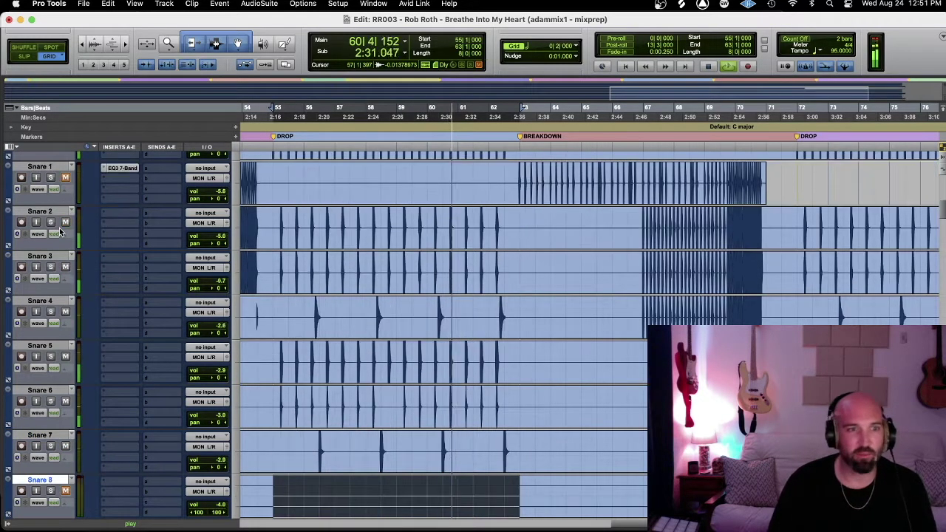
# - Skip Snare 8 through Snare 11 and unmute Hh 1, Hh 2 and Hh 3, moving on to Crash 1
pyautogui.press(';')
pyautogui.press(';')
pyautogui.press(';')
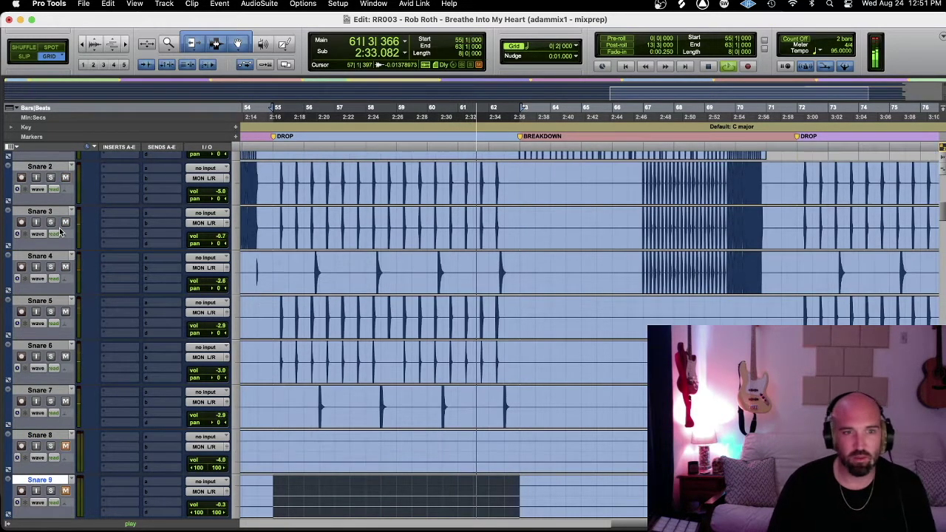
pyautogui.press(';')
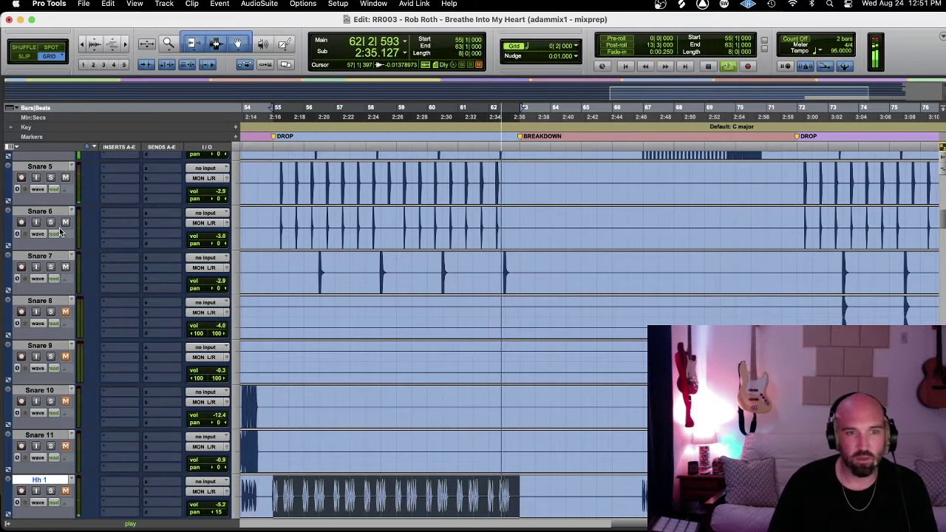
pyautogui.press(';')
pyautogui.press(';')
pyautogui.press(';')
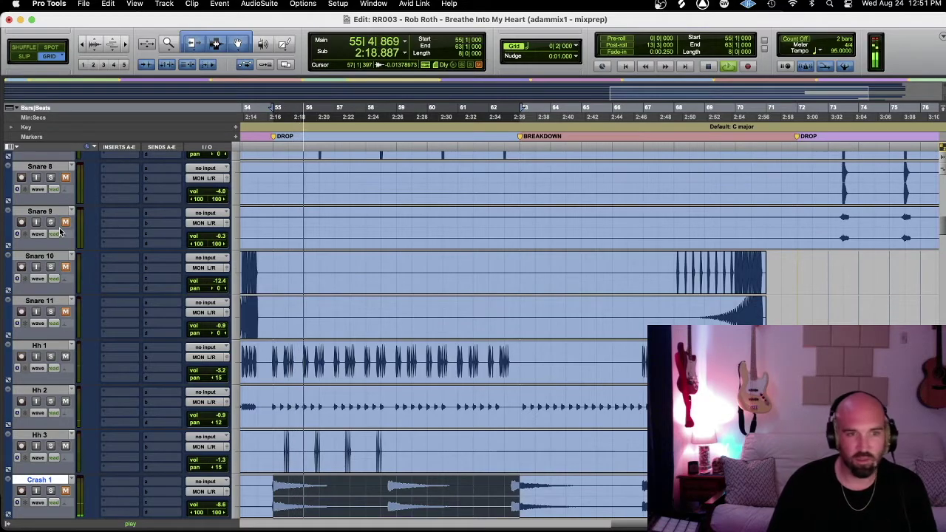
# - Unmute Crash 1, Crash 2, Ride, Stomp and Clap 1 for the drop, moving on to Clap 2
pyautogui.press(';')
pyautogui.press(';')
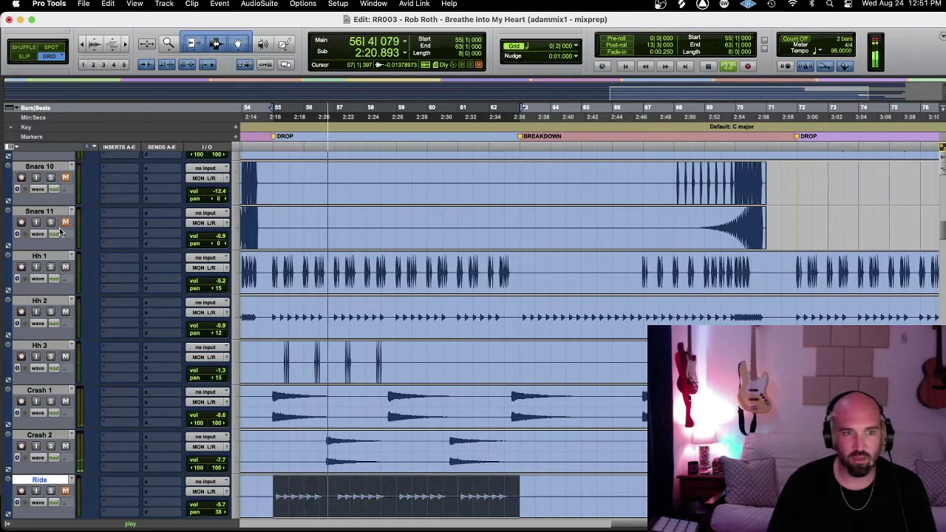
pyautogui.press(';')
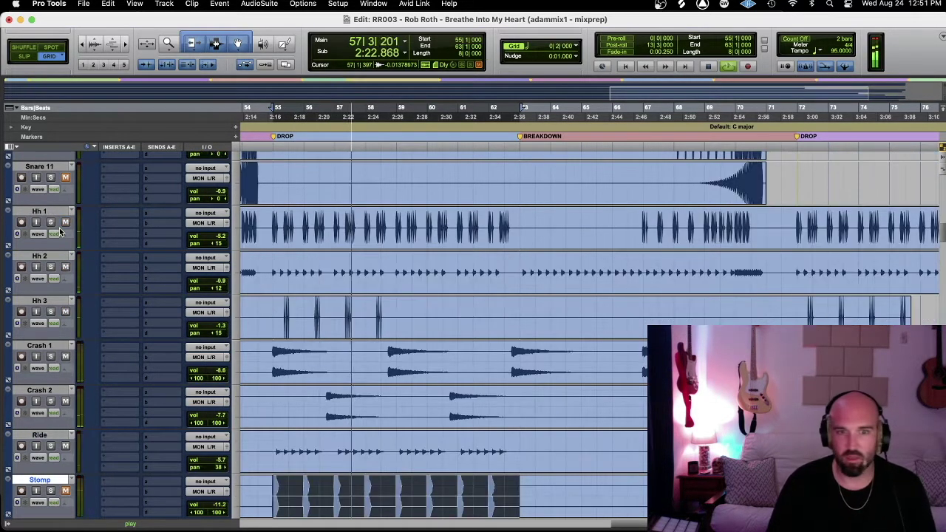
pyautogui.press(';')
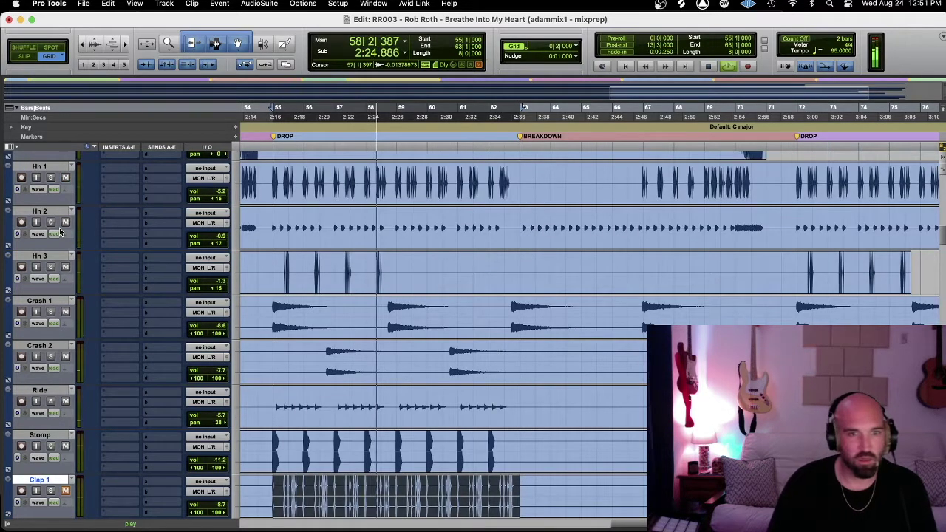
pyautogui.press(';')
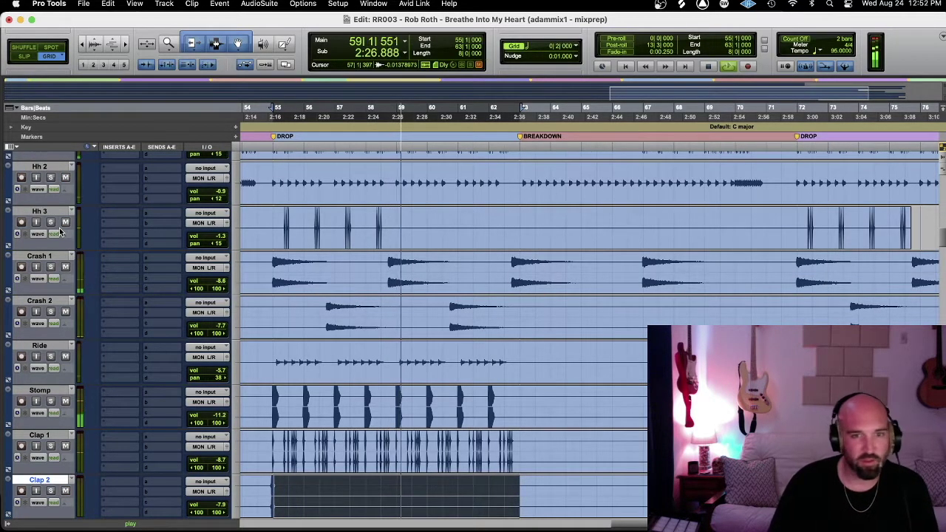
# - Unmute Clap 2, skip Clap 3 and Cinema Hit 1, and unmute Cinema Hit 2 and Cinema Hit 3
pyautogui.press(';')
pyautogui.press(';')
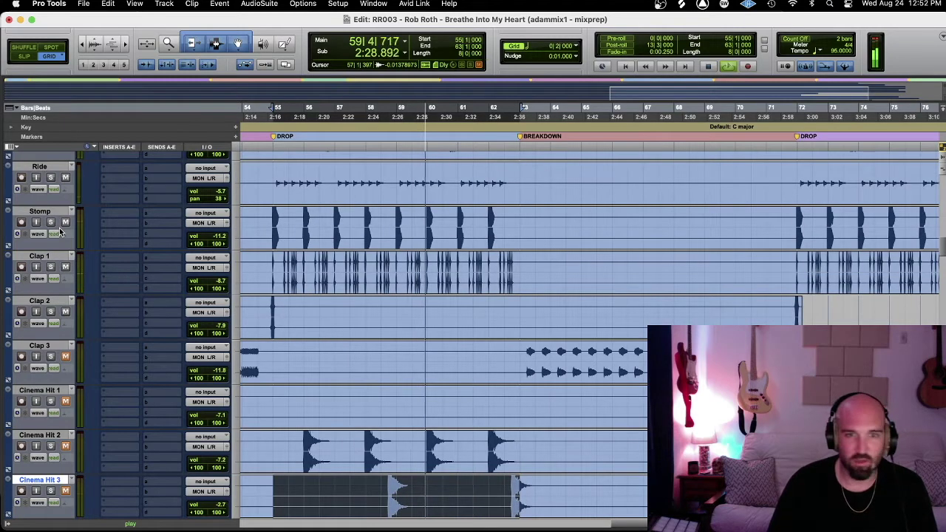
pyautogui.press(';')
pyautogui.press(';')
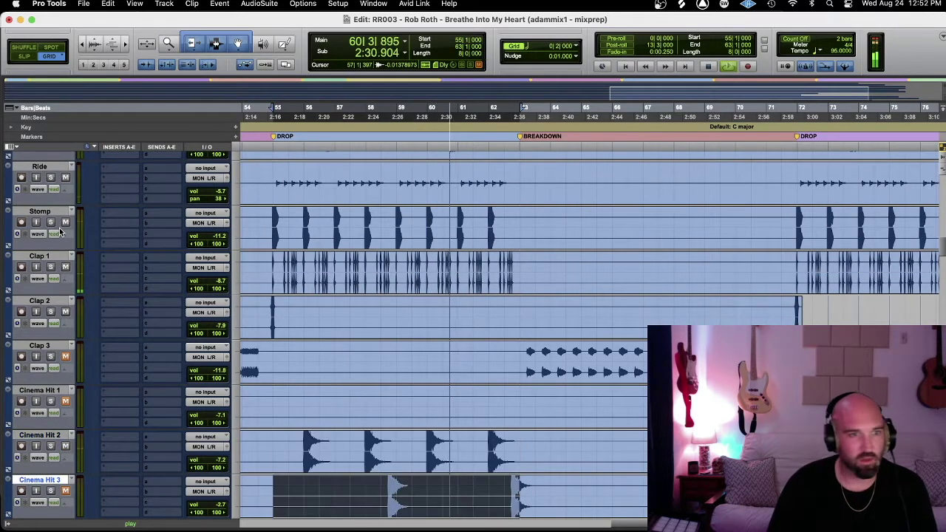
pyautogui.press(';')
pyautogui.press(';')
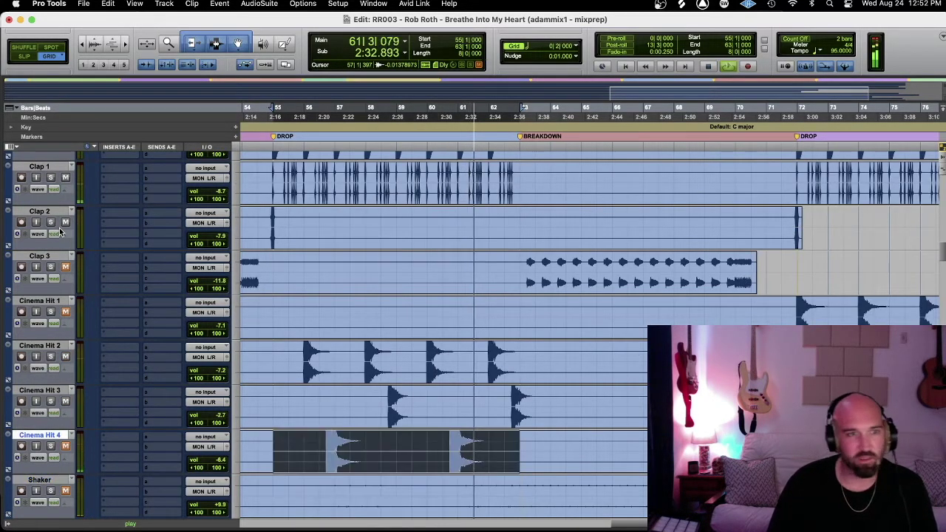
# - Unmute Cinema Hit 4, Shaker, Taiko and Hitter for the drop, moving on to Rev Kick 1
pyautogui.press(';')
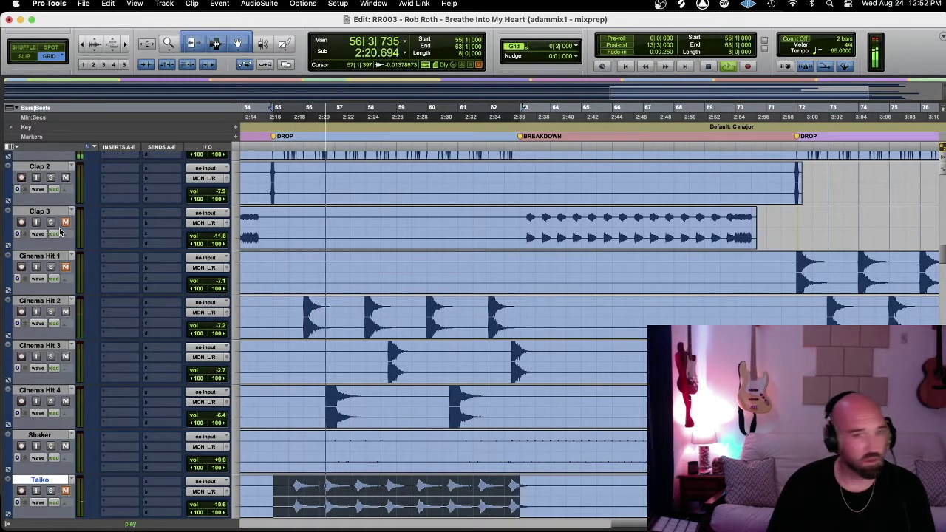
pyautogui.press(';')
pyautogui.press('p')
pyautogui.hotkey('shift', 'm')
pyautogui.press(';')
pyautogui.hotkey('shift', 'm')
pyautogui.press(';')
pyautogui.press(';')
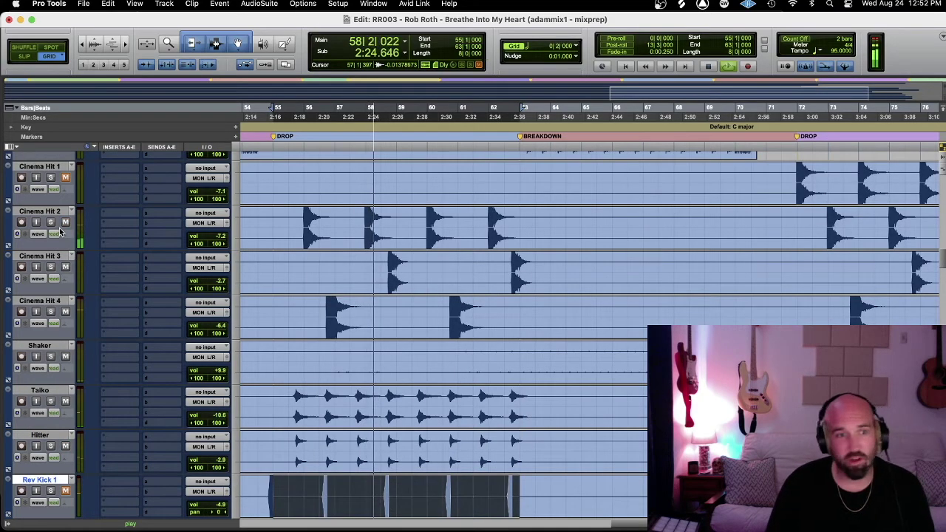
# - Unmute Rev Kick 1, Rev Kick 2 and Rev Kick 3, moving on to Rev Snare 1
pyautogui.press(';')
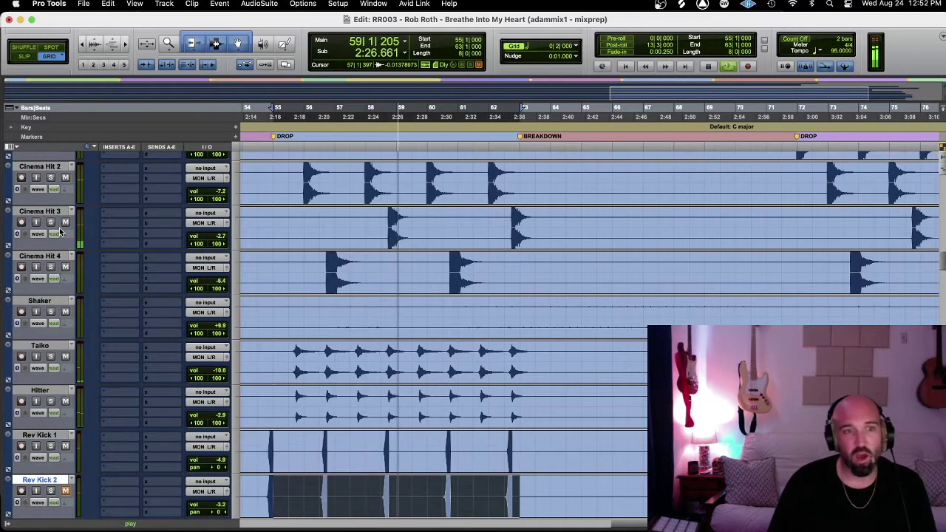
pyautogui.hotkey('shift', 'm')
pyautogui.press(';')
pyautogui.press(';')
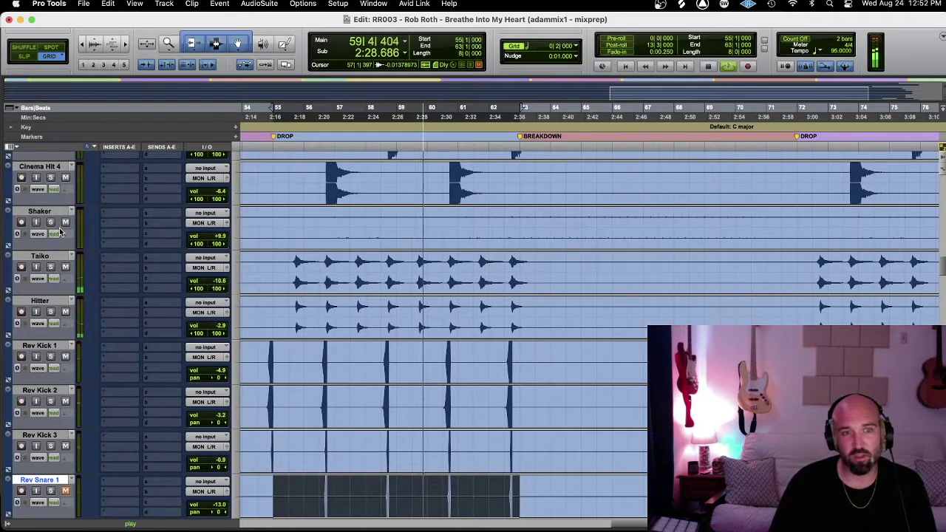
# - Go back to check Rev Kick 3, then unmute Rev Snare 1 and Rev Snare 2
pyautogui.press('p')
pyautogui.press('p')
pyautogui.press('p')
pyautogui.press(';')
pyautogui.press(';')
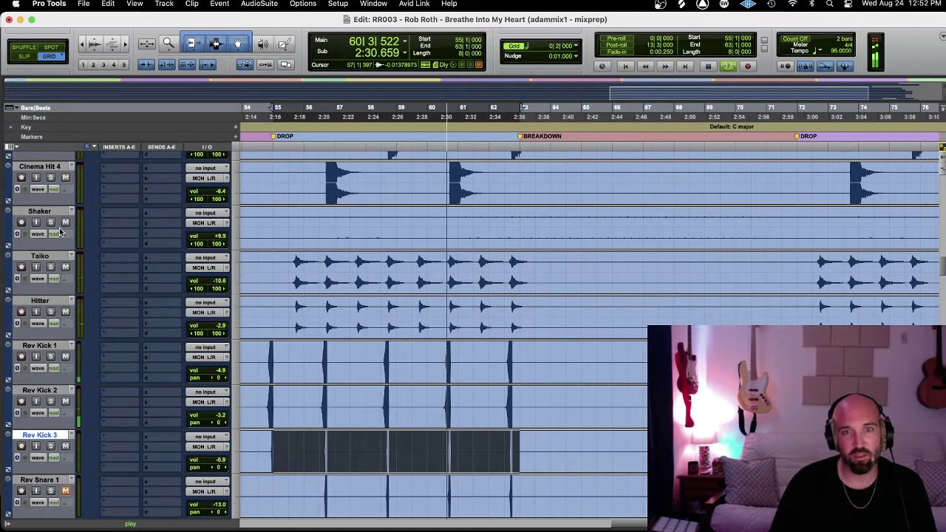
pyautogui.press(';')
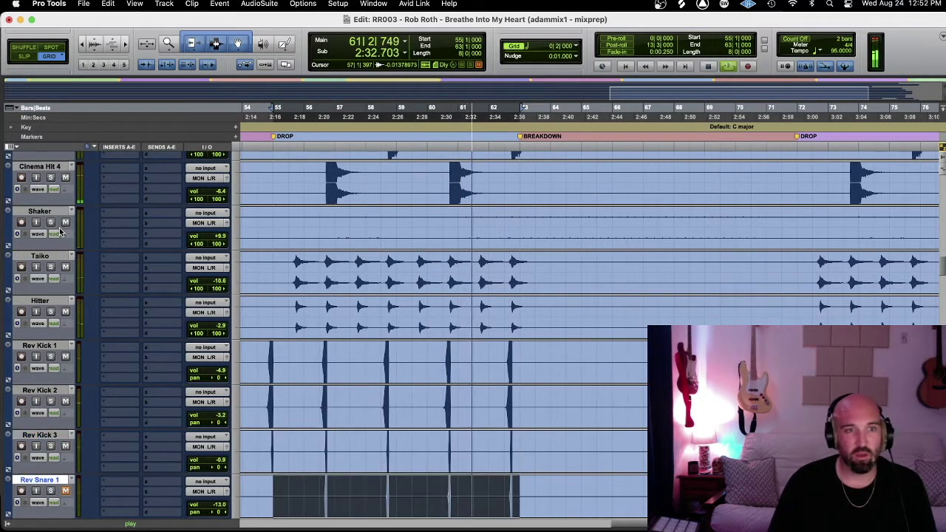
pyautogui.press(';')
pyautogui.press(';')
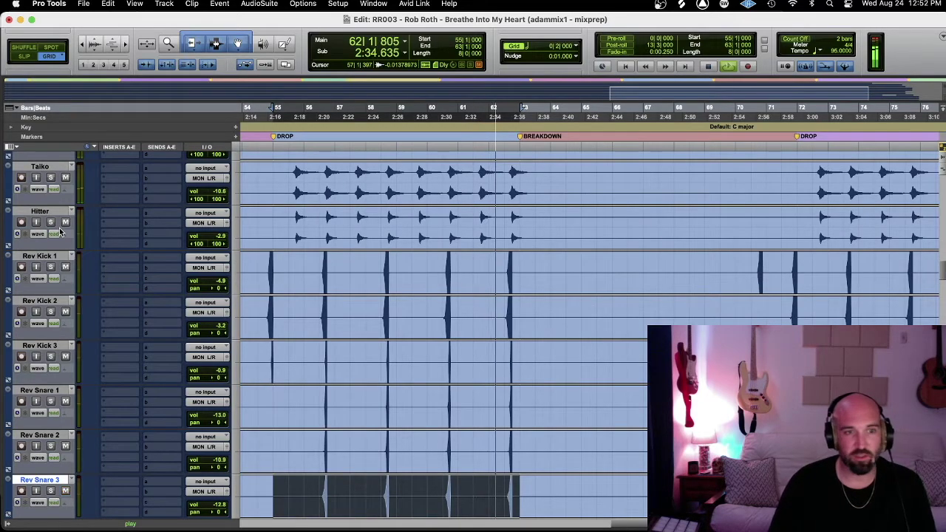
# - Unmute Rev Snare 3, Rev Crash, Rev Stomp 1 and Rev Stomp 2, moving on to Rev Hitter
pyautogui.press(';')
pyautogui.press(';')
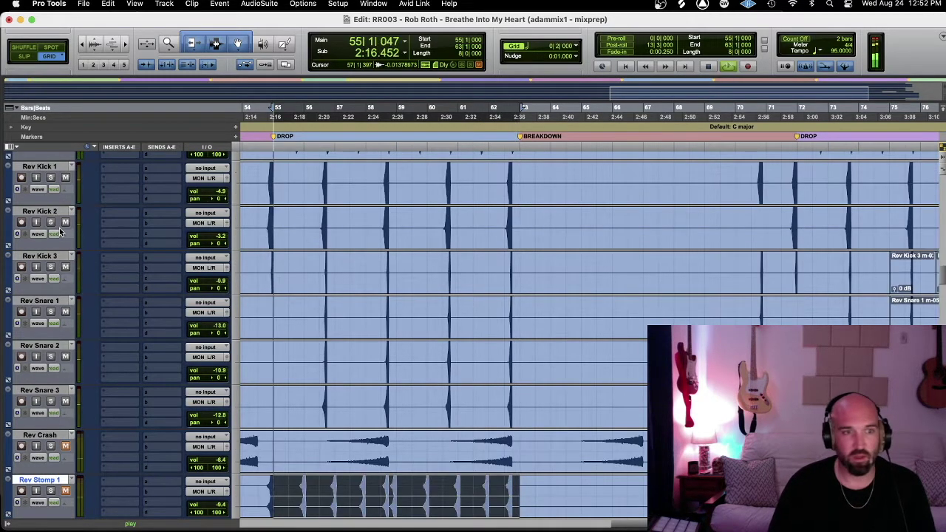
pyautogui.press('p')
pyautogui.press(';')
pyautogui.press(';')
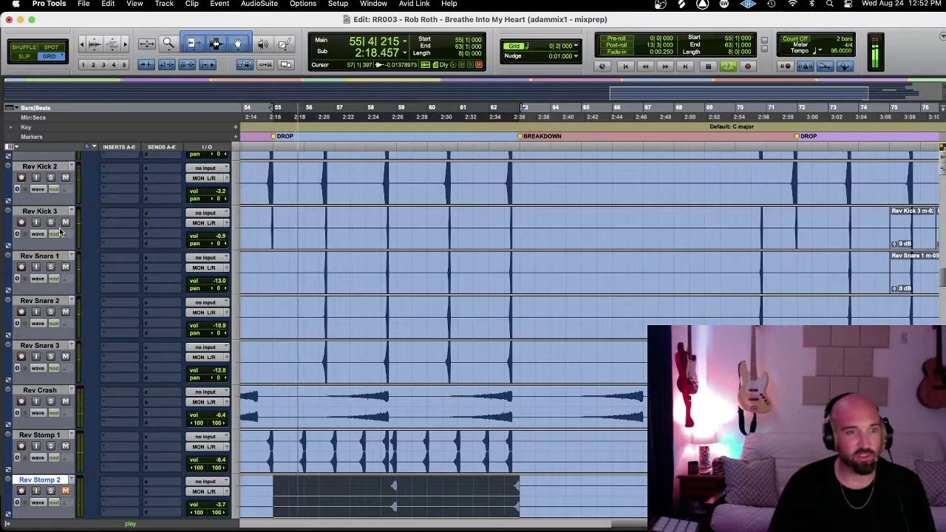
pyautogui.press(';')
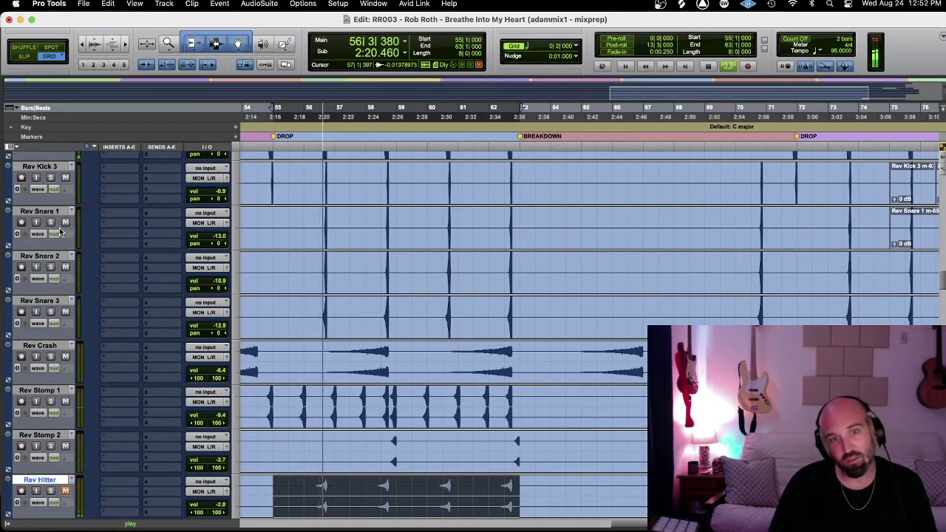
# - Unmute Rev Hitter, ReverseSubDrp, Reverse and Swell, then skip Sweeps to reach WhiteNoiseDrp1
pyautogui.press(';')
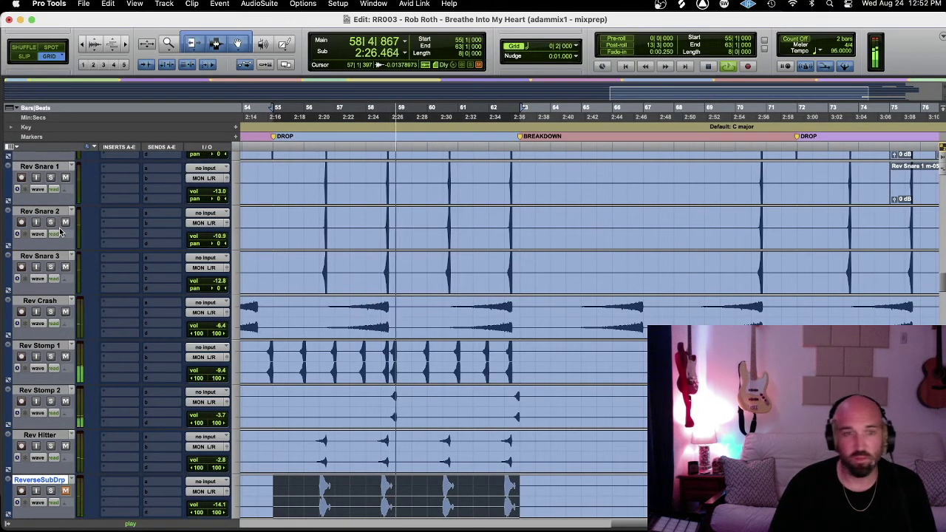
pyautogui.press(';')
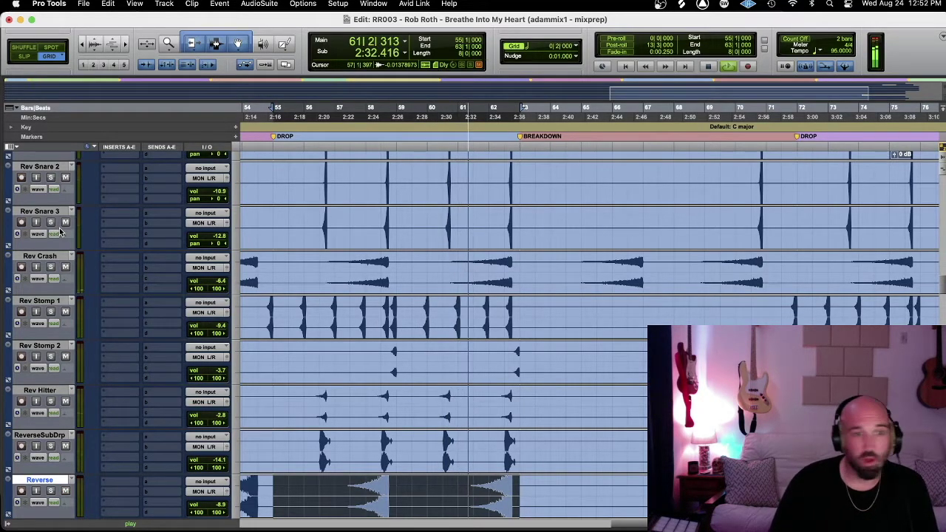
pyautogui.press(';')
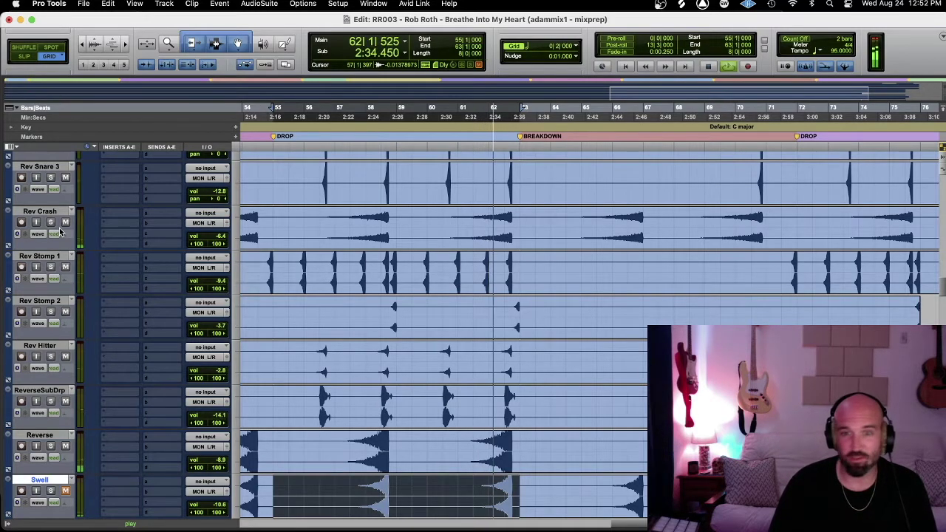
pyautogui.press(';')
pyautogui.press(';')
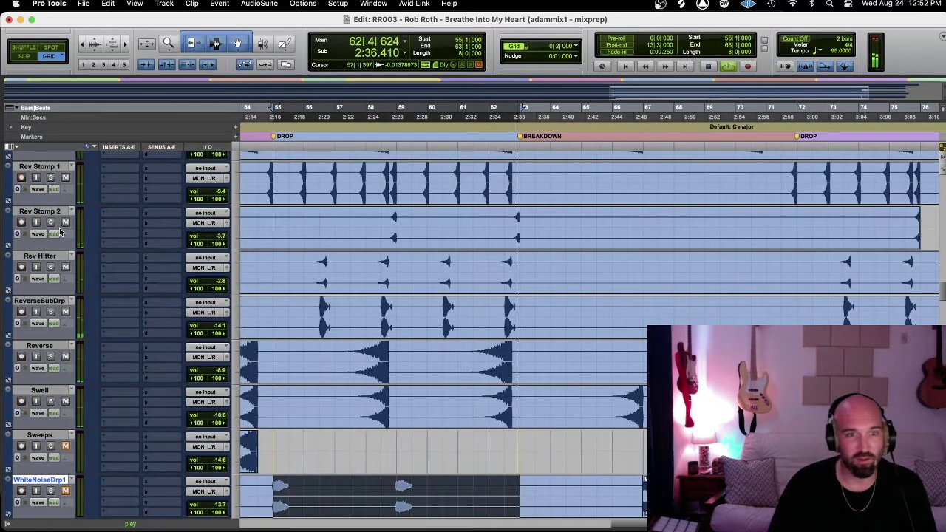
# - Unmute WhiteNoiseDrp1, WhiteNoiseDrp2, WhiteNoiseDrp3 and WhiteNoiseDrp5 for the drop
pyautogui.press(';')
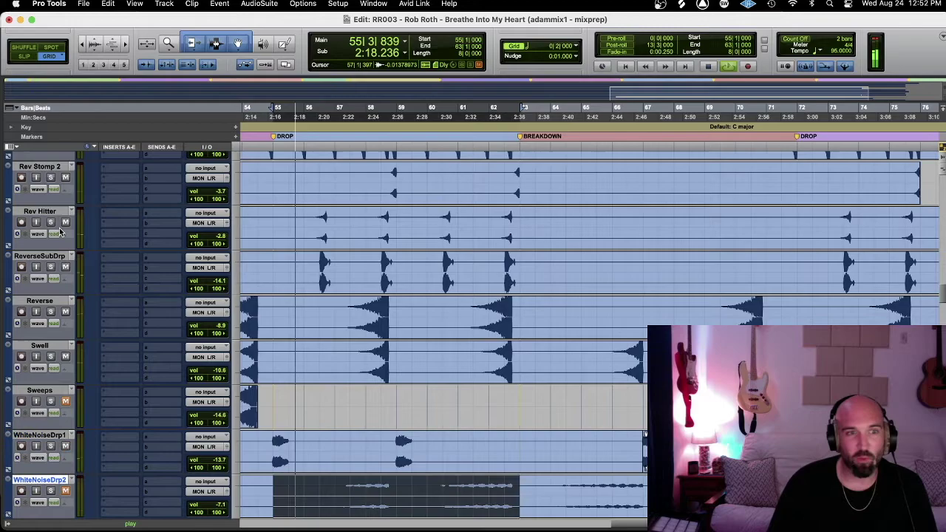
pyautogui.press(';')
pyautogui.press(';')
pyautogui.press(';')
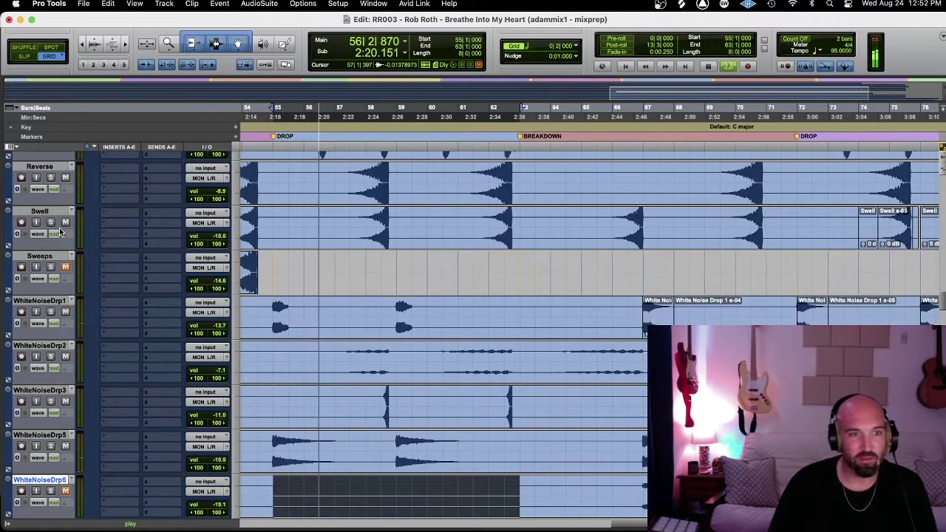
# - Skip WhiteNoiseDrp6 and unmute Moog Bass and JX03 Bass, moving on to Bark Cello
pyautogui.press(';')
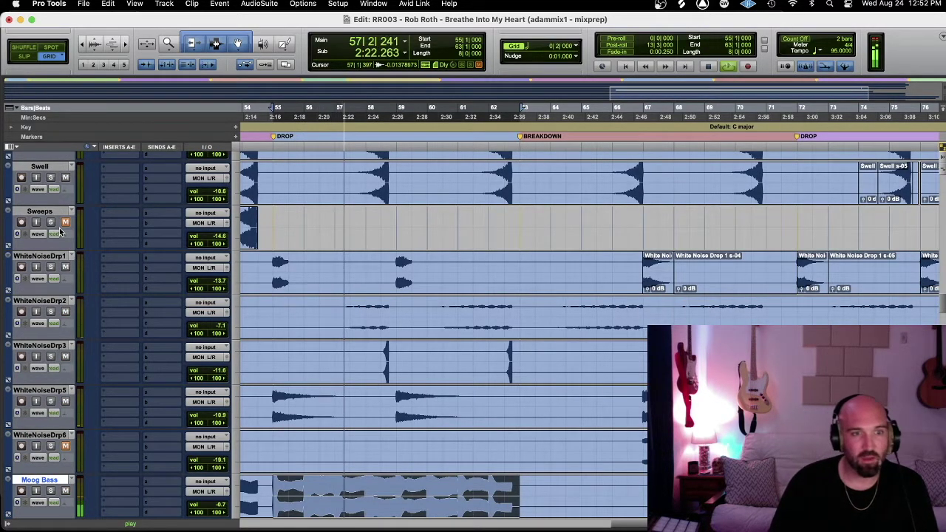
pyautogui.press(';')
pyautogui.press(';')
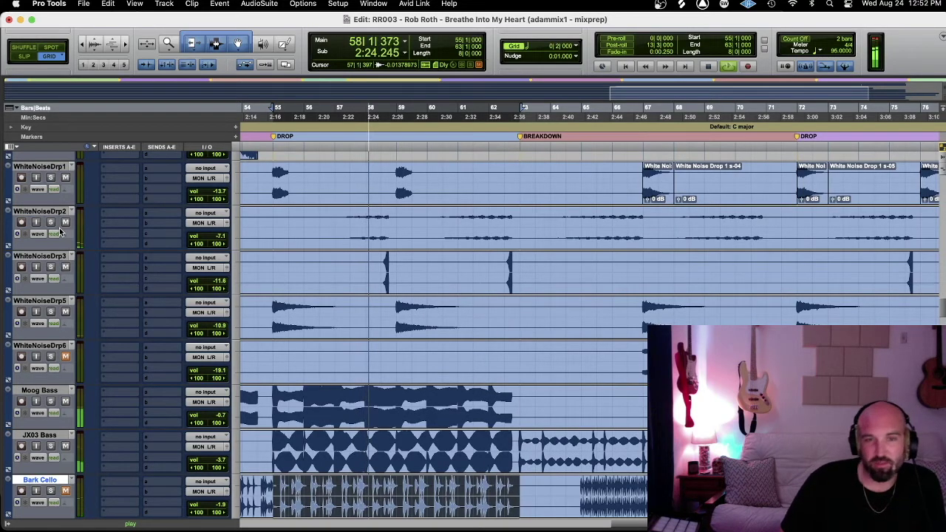
# - Compare JX03 Bass and Moog Bass by soloing each in turn, then clear the solos
pyautogui.press('p')
pyautogui.press('p')
pyautogui.hotkey('shift', 's')
pyautogui.hotkey('shift', ';')
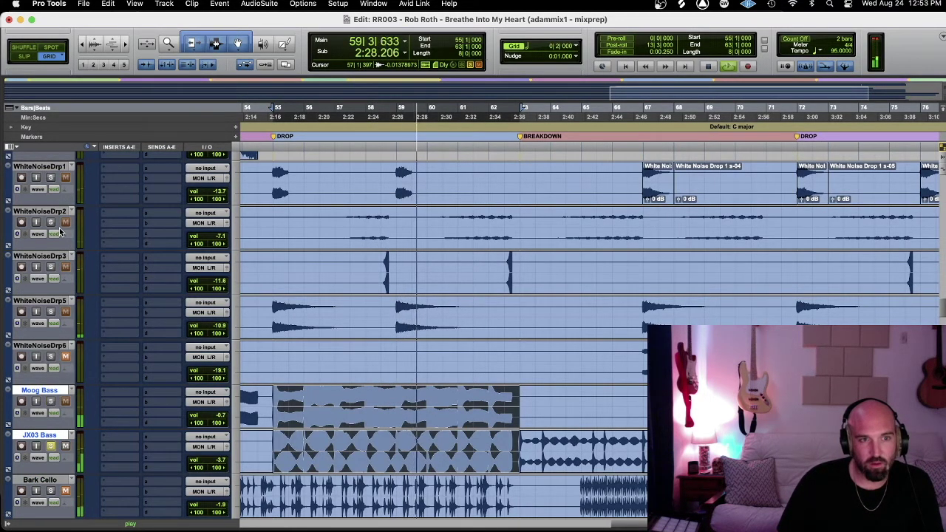
pyautogui.hotkey('shift', 's')
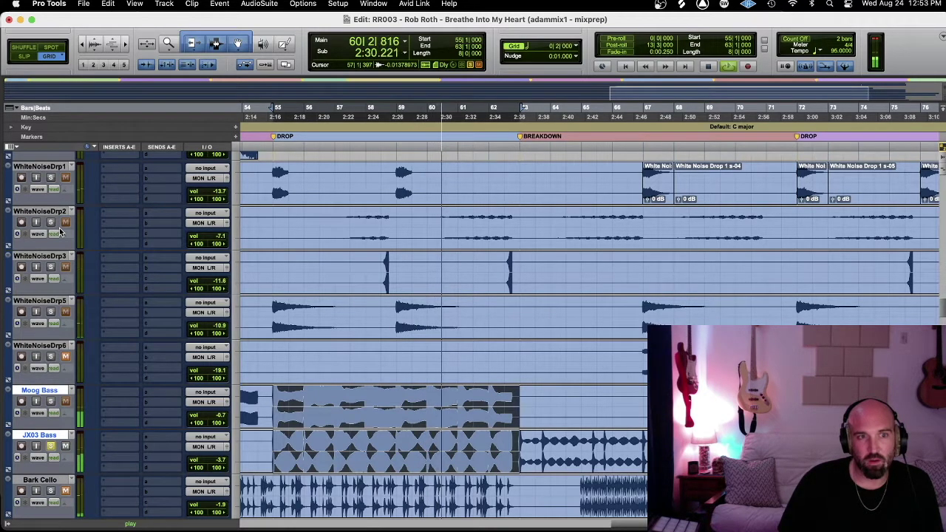
pyautogui.hotkey('shift', 's')
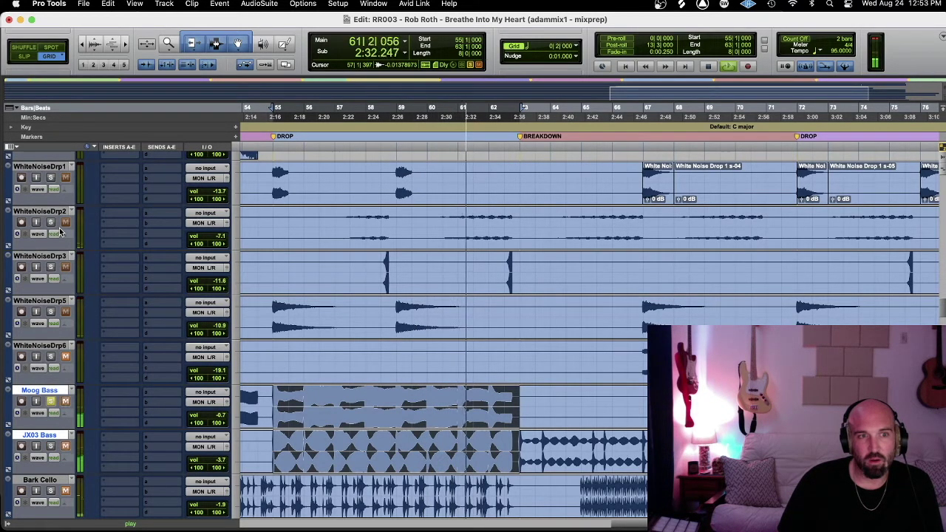
pyautogui.press(';')
pyautogui.press('p')
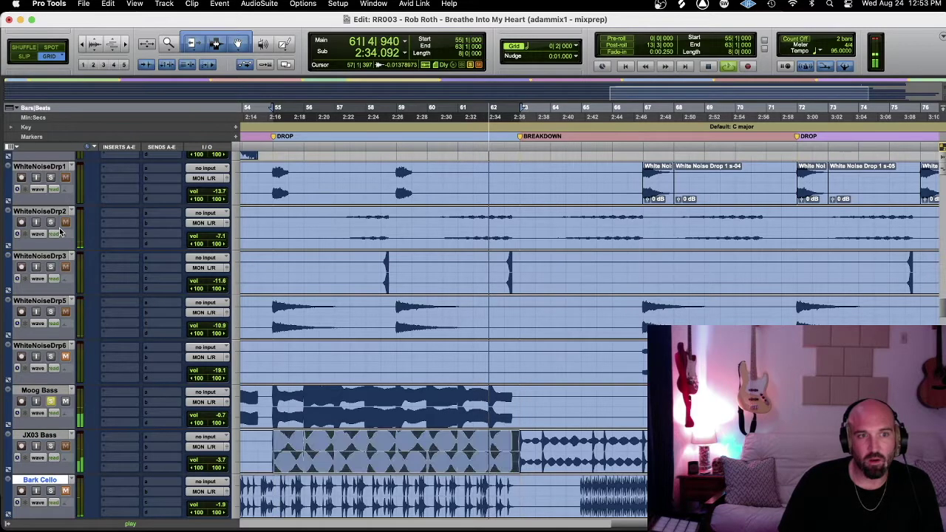
pyautogui.press('p')
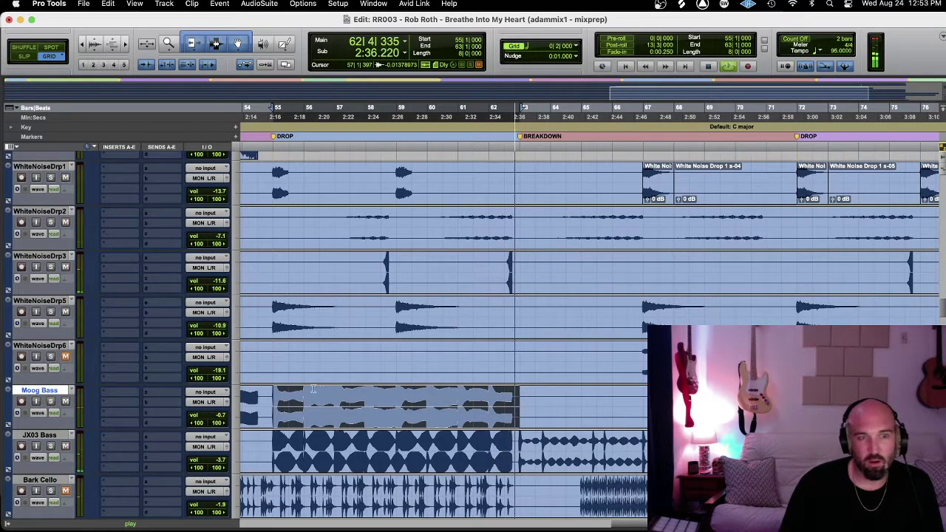
# - Unmute Bark Cello, MutedMalet(Lw) and MutedMalt(Hgh), moving on to the stutter-edit mallet track
pyautogui.press(';')
pyautogui.press(';')
pyautogui.press(';')
pyautogui.press('p')
pyautogui.press(';')
pyautogui.press(';')
pyautogui.press(';')
pyautogui.press(';')
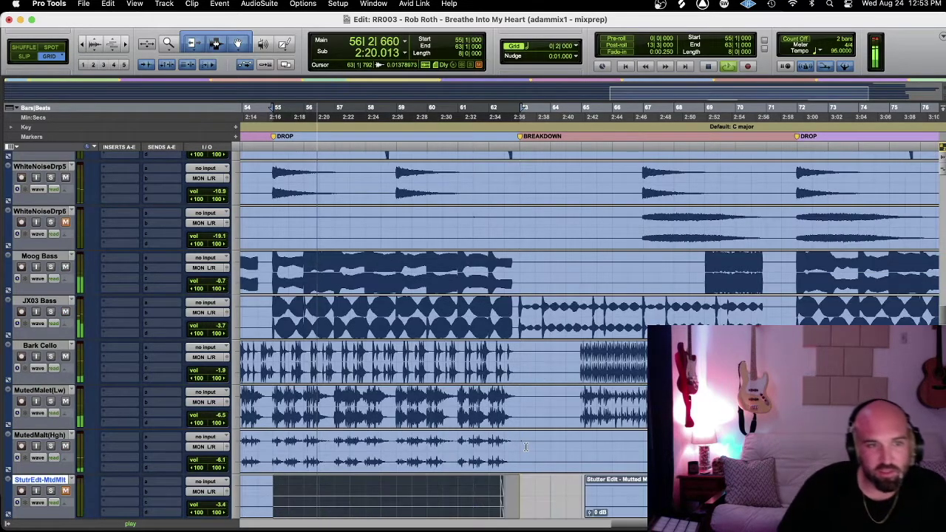
# - Unmute Omni - Bell 3, Omni - Bells 2 and Omni - Drops, skipping the stutter-edit mallet, Omni - Bell 1 and Lead Bells(End)
pyautogui.press(';')
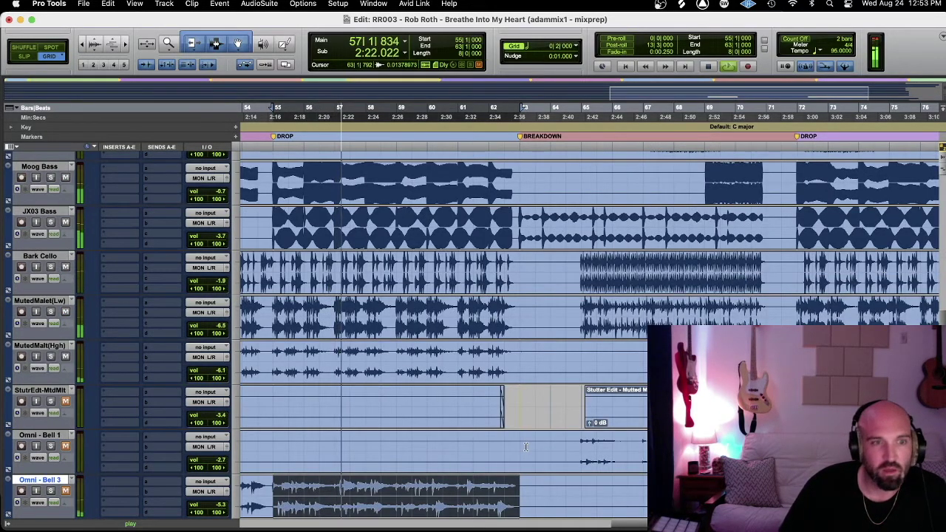
pyautogui.press(';')
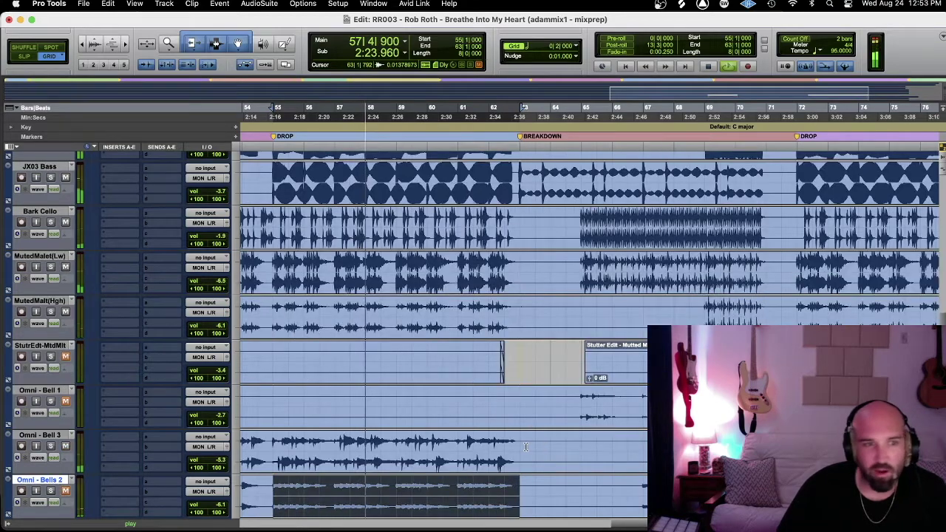
pyautogui.press(';')
pyautogui.press(';')
pyautogui.press(';')
pyautogui.press(';')
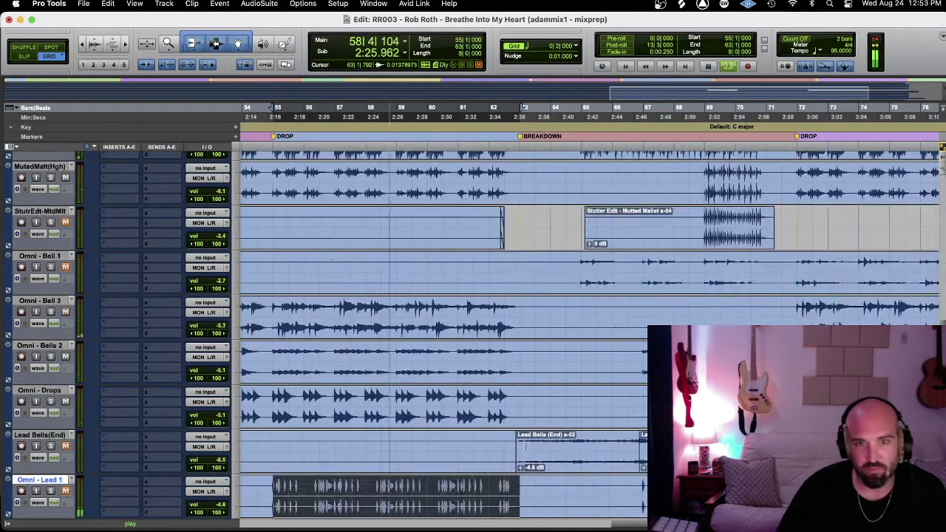
# - Unmute Omni - Lead 1, Omni - Lead 2 and Omni - Lead 3, moving on to Omni - Synth 1
pyautogui.press('p')
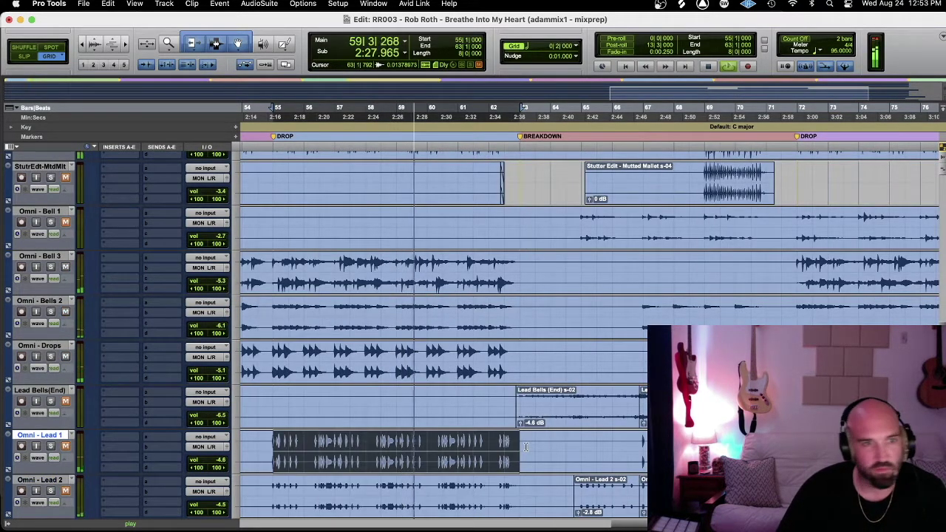
pyautogui.press(';')
pyautogui.press(';')
pyautogui.press(';')
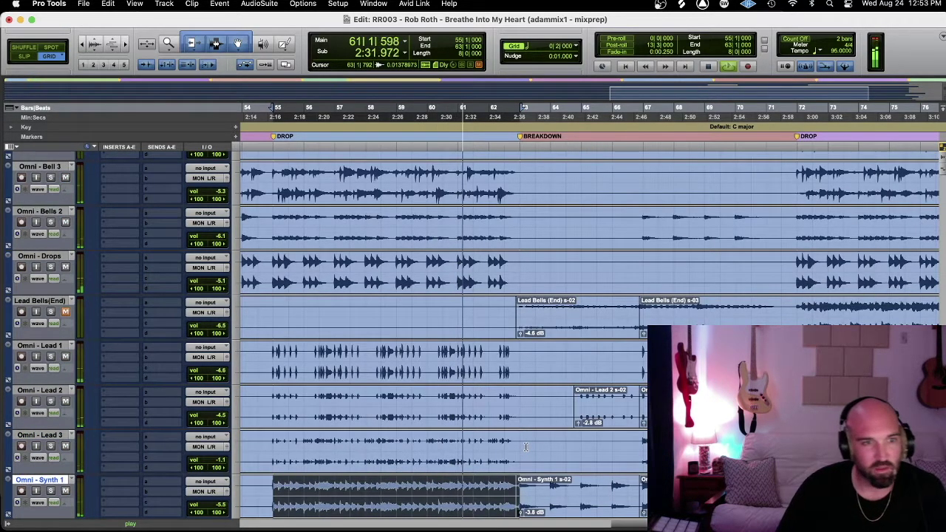
# - Unmute Omni - Synth 1, Omni - Synth 2 and Omni - Synth 3, moving on to Ending Synth 1
pyautogui.press(';')
pyautogui.press(';')
pyautogui.press(';')
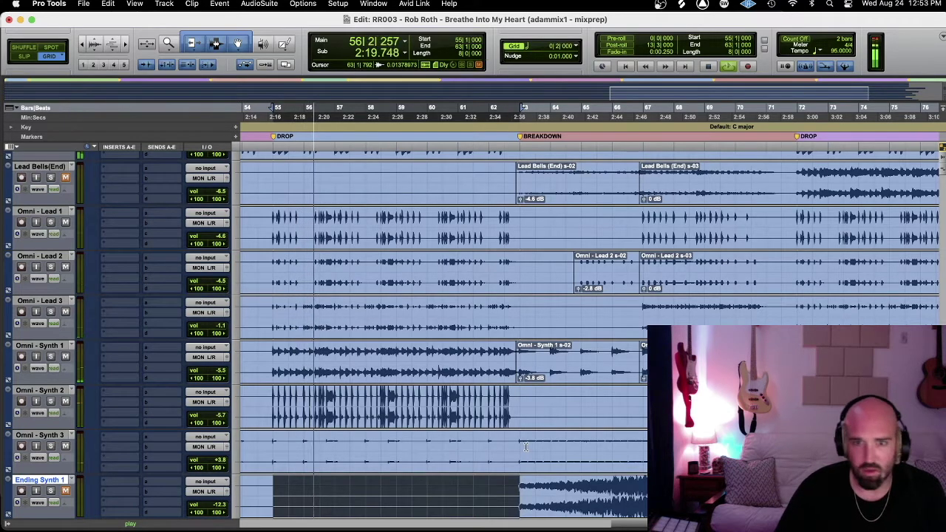
# - Skip Ending Synth 1 through Sine Synth, unmute the Omni analog synth, and solo Omni - Wobb to audition it
pyautogui.press(';')
pyautogui.press(';')
pyautogui.press(';')
pyautogui.press(';')
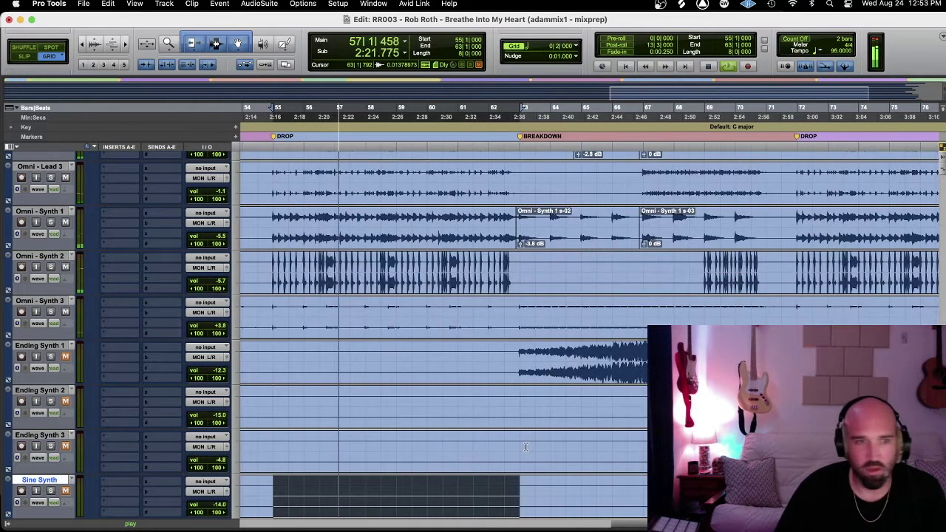
pyautogui.press(';')
pyautogui.press('p')
pyautogui.press(';')
pyautogui.hotkey('shift', 's')
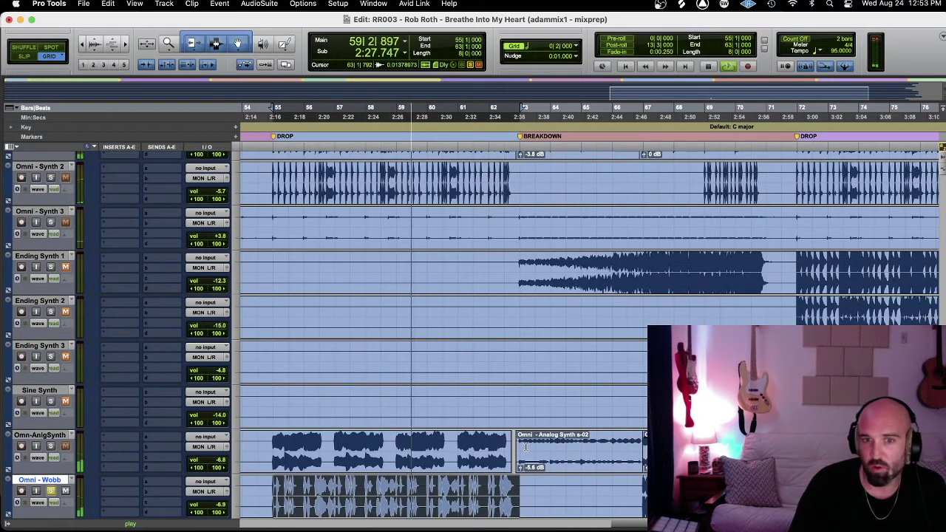
# - End the solo on Omni - Wobb, keep it unmuted, and unmute Omni - String
pyautogui.press(';')
pyautogui.press(';')
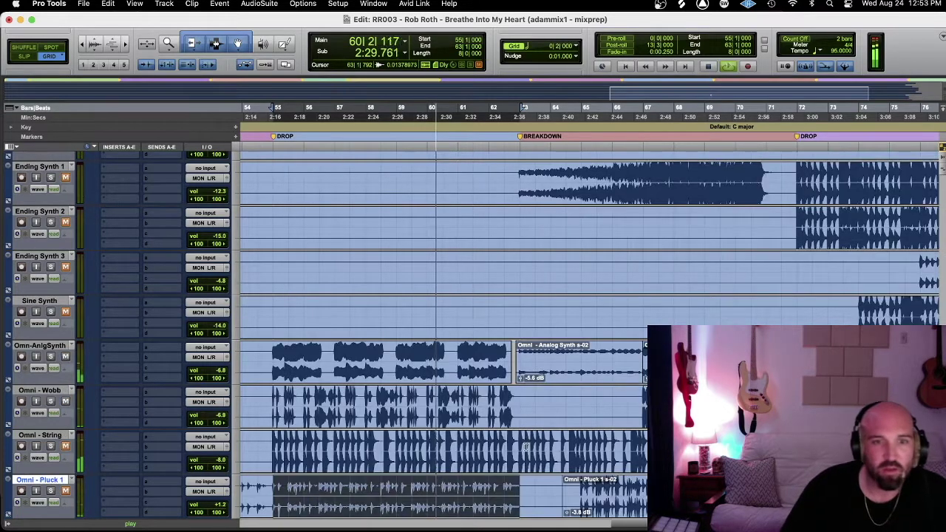
pyautogui.press('p')
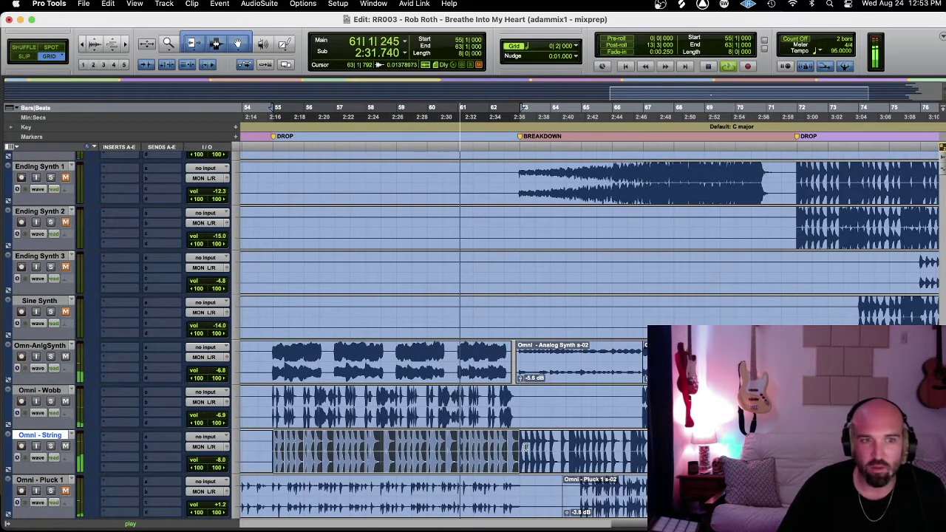
# - Unmute Omni - Pluck 1 through Omni - Pluck 5, moving on to Massive X Keys
pyautogui.press(';')
pyautogui.press(';')
pyautogui.press(';')
pyautogui.press(';')
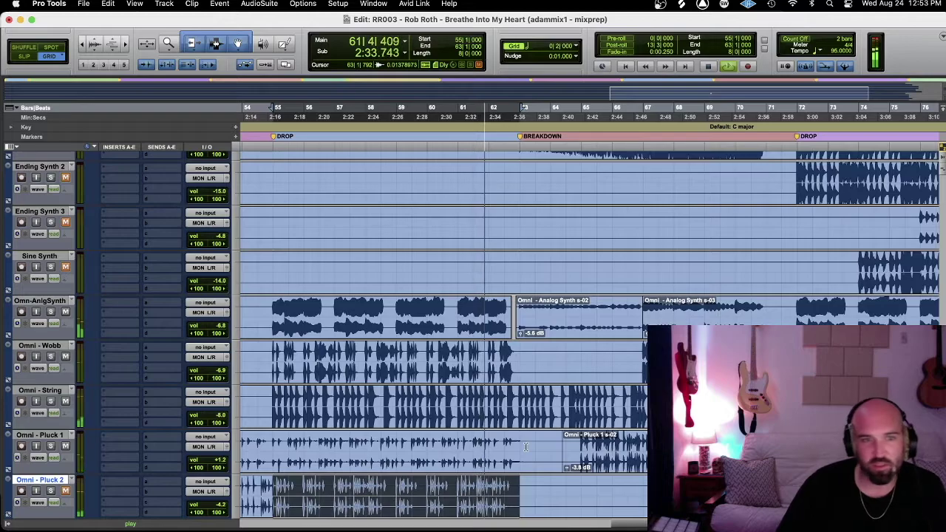
pyautogui.press(';')
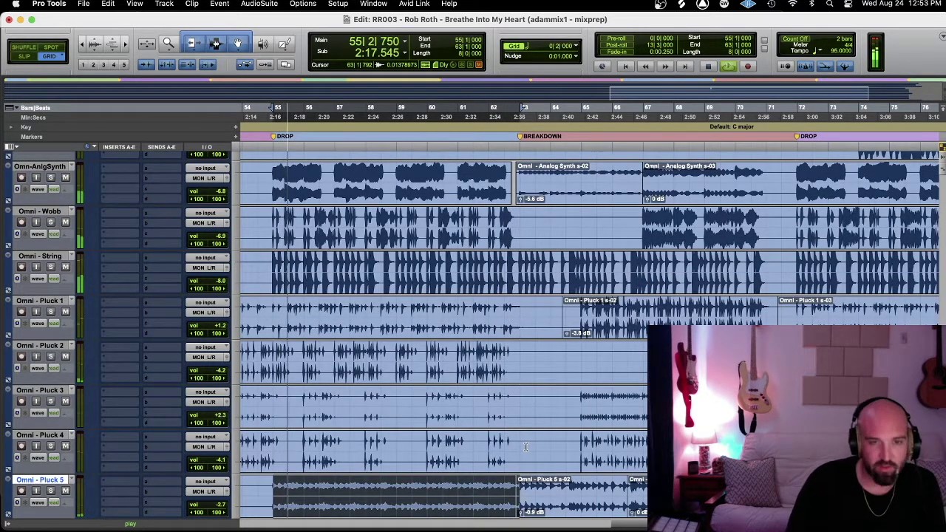
pyautogui.press(';')
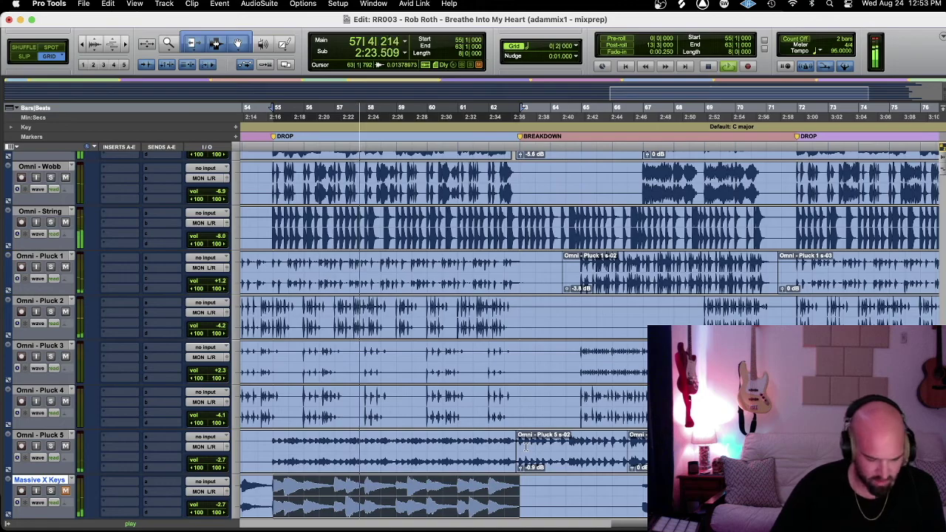
# - Unmute Massive X Keys, Jup 8 Keys 1 and Jup 8 Keys 2
pyautogui.press(';')
pyautogui.press('p')
pyautogui.hotkey('shift', 'm')
pyautogui.press(';')
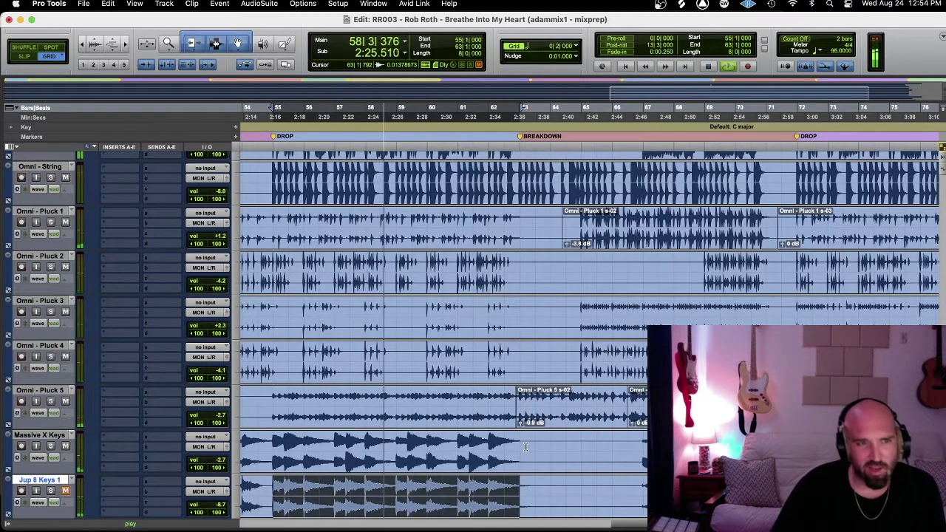
pyautogui.press(';')
pyautogui.hotkey('shift', 'm')
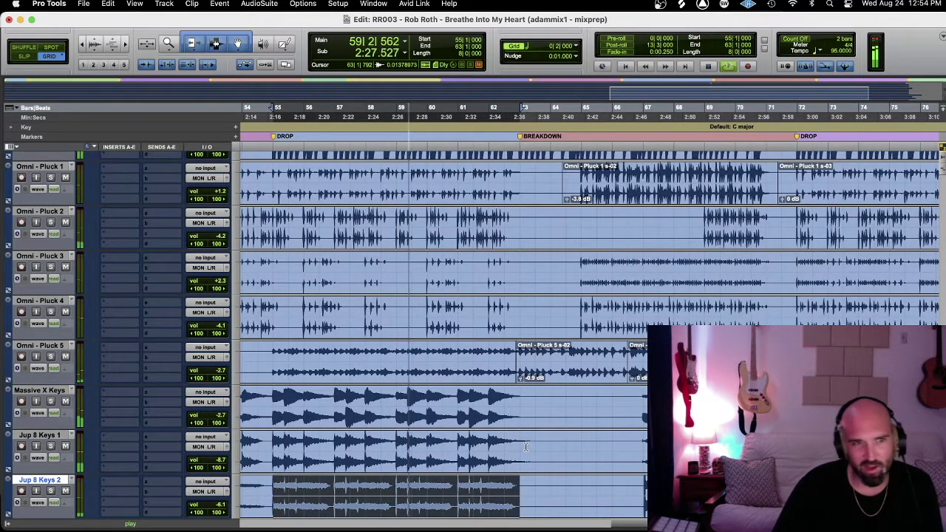
# - Select Massive X Keys, Jup 8 Keys 1 and Jup 8 Keys 2 and solo them together to audition
pyautogui.keyDown('shift'); pyautogui.click(45, 390); pyautogui.keyUp('shift')
pyautogui.click(51, 402)
pyautogui.click(51, 446)
pyautogui.click(53, 491)
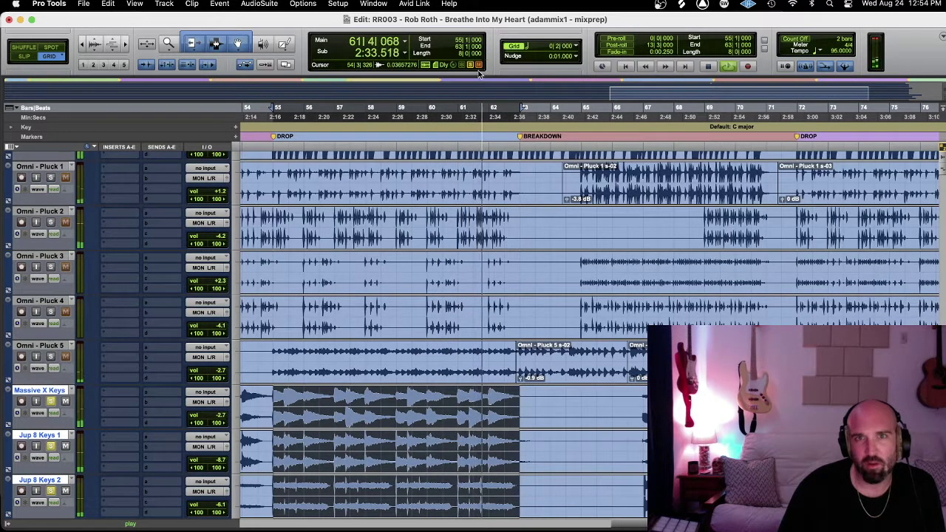
# - Skip both VerbPiano tracks and unmute Omni - Organ, auditioning it in solo
pyautogui.scroll(-5, 520, 180)
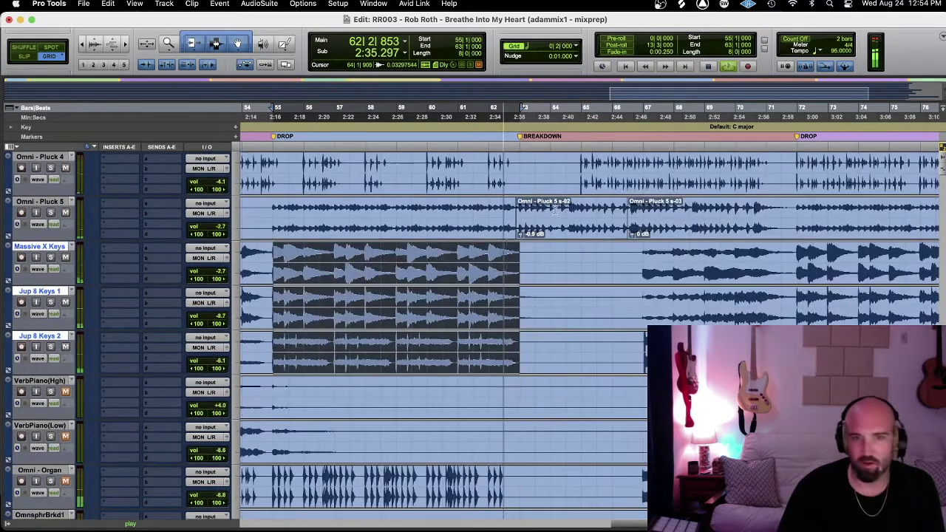
pyautogui.press(';')
pyautogui.press(';')
pyautogui.press(';')
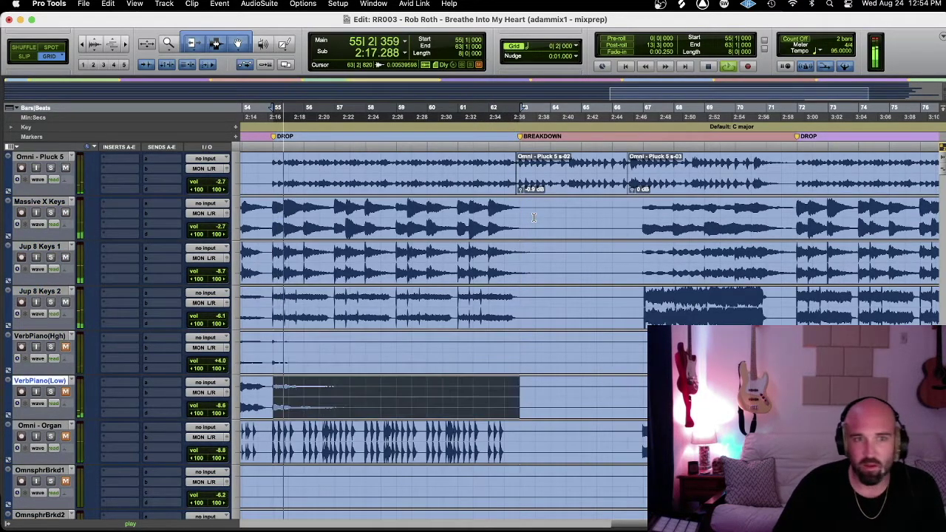
pyautogui.hotkey('shift', 's')
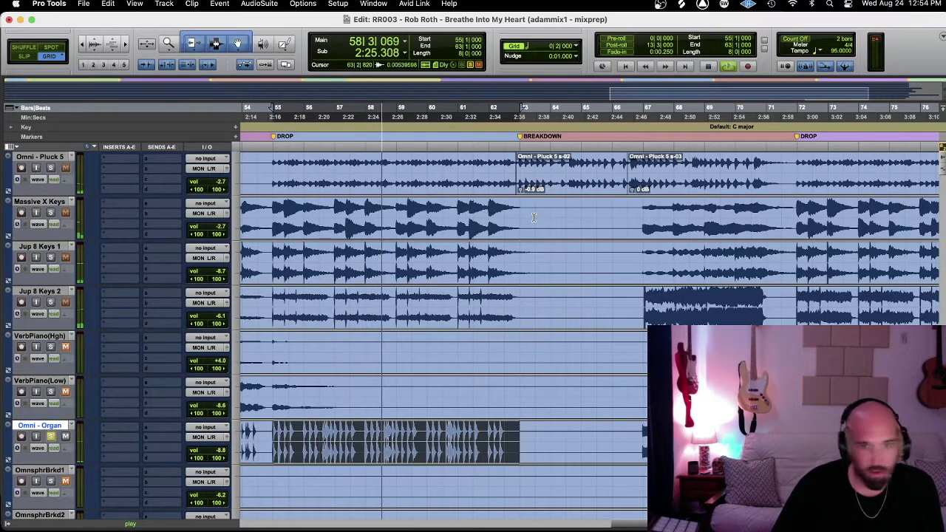
pyautogui.hotkey('shift', 's')
# - Skip OmnsphrBrkd1 through FIRE, then unmute LedVx-VclSynth and Vox-DelayThrw
pyautogui.press(';')
pyautogui.press(';')
pyautogui.press(';')
pyautogui.press(';')
pyautogui.press(';')
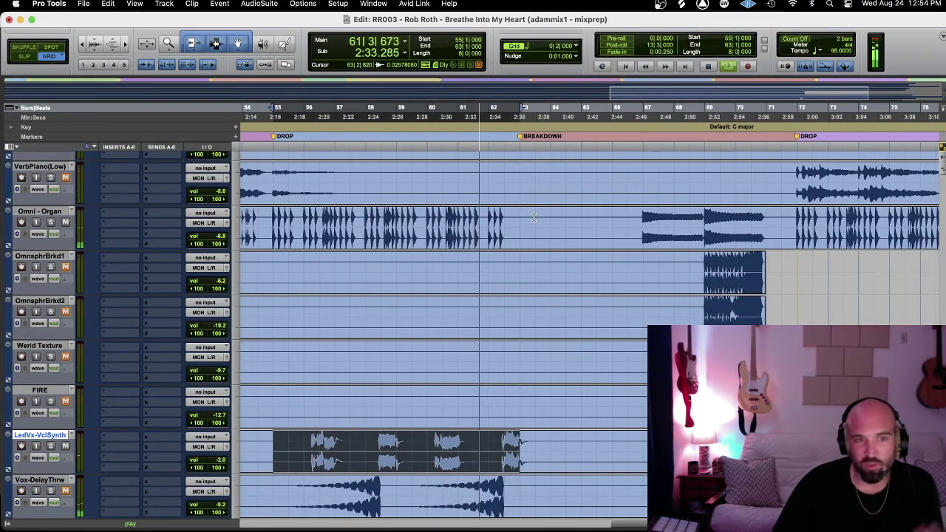
pyautogui.press(';')
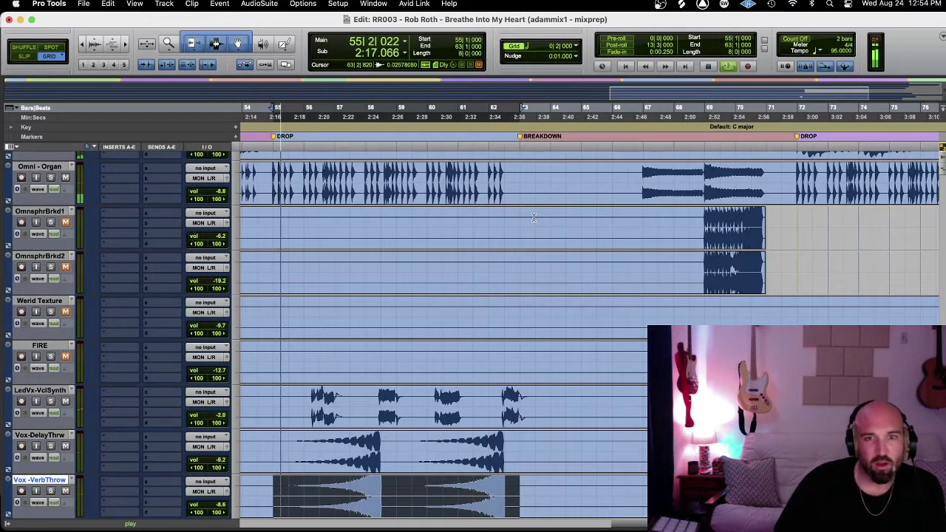
# - Unmute Vox -VerbThrow and Lead Vox Sub, moving on to Lead Vox 1
pyautogui.scroll(-2, 534, 217)
pyautogui.press(';')
pyautogui.press('p')
pyautogui.press(';')
pyautogui.press(';')
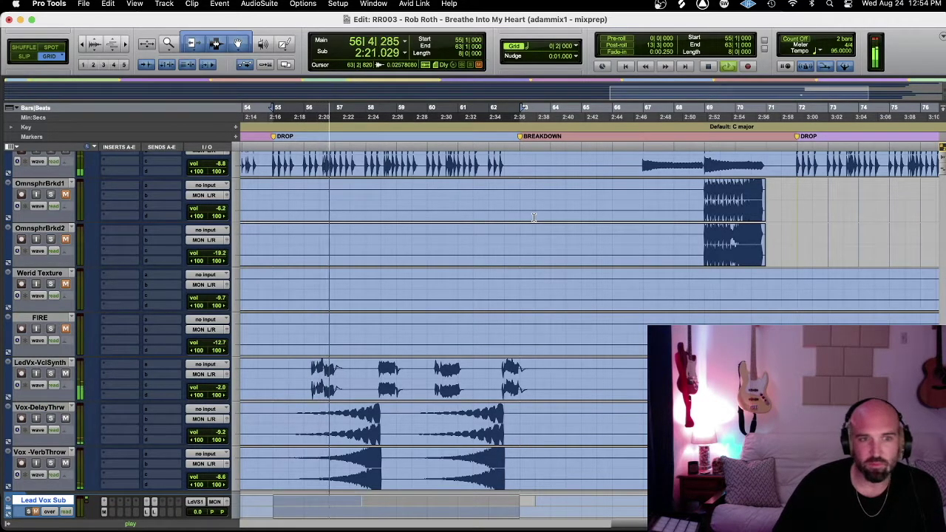
pyautogui.press(';')
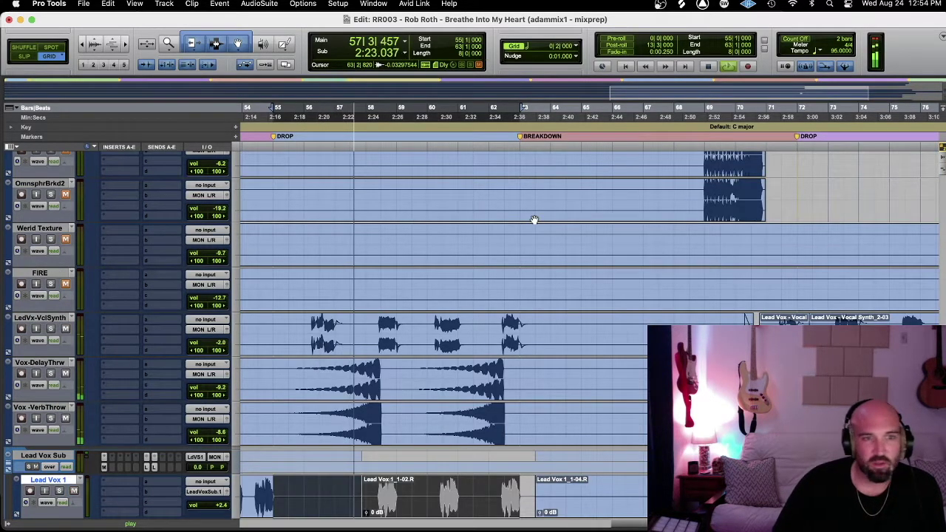
# - Unmute Lead Vox 1, Lead Vox 2, Lv Echo, Lv Verb and Dbls Sub, moving on to Chopped Lead 1
pyautogui.press(';')
pyautogui.press(';')
pyautogui.press('p')
pyautogui.press(';')
pyautogui.press(';')
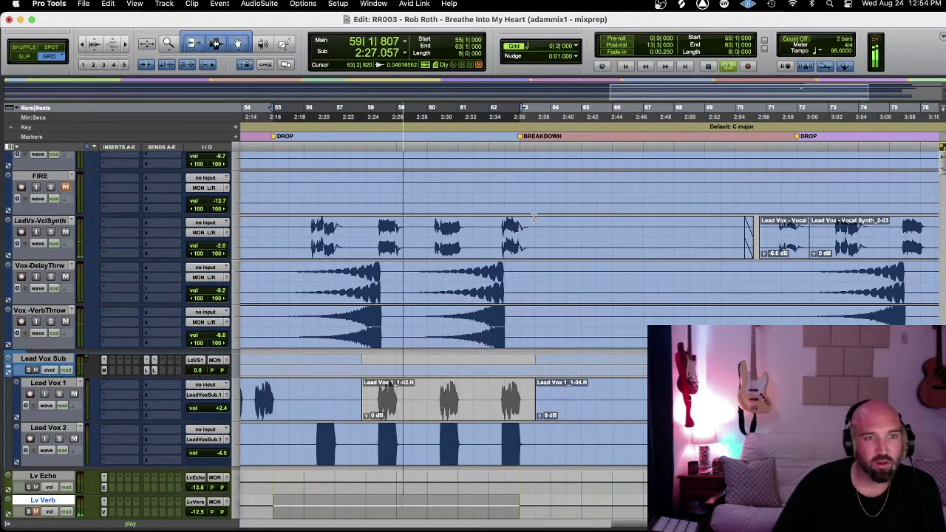
pyautogui.press(';')
pyautogui.press(';')
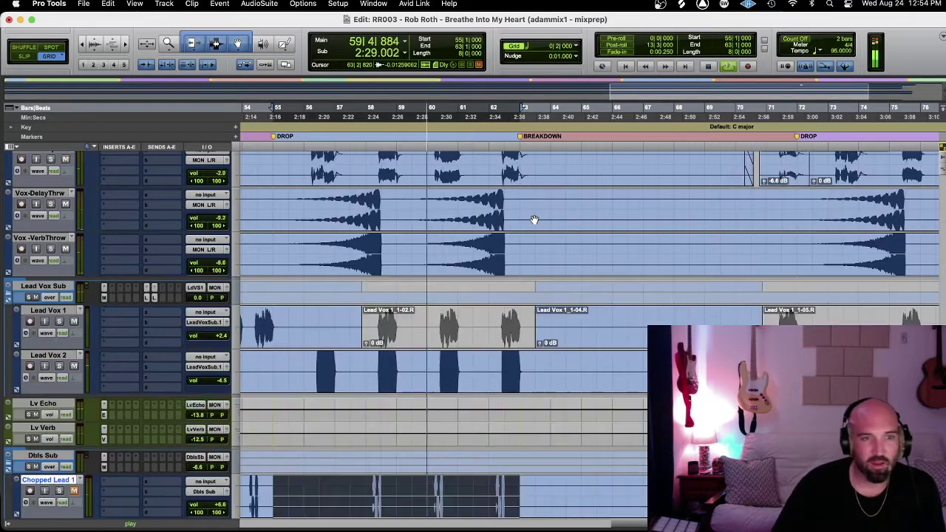
# - Unmute Chopped Lead 1 and skip the chorus doubles and background vocals down to Vox -StutterEdit
pyautogui.press(';')
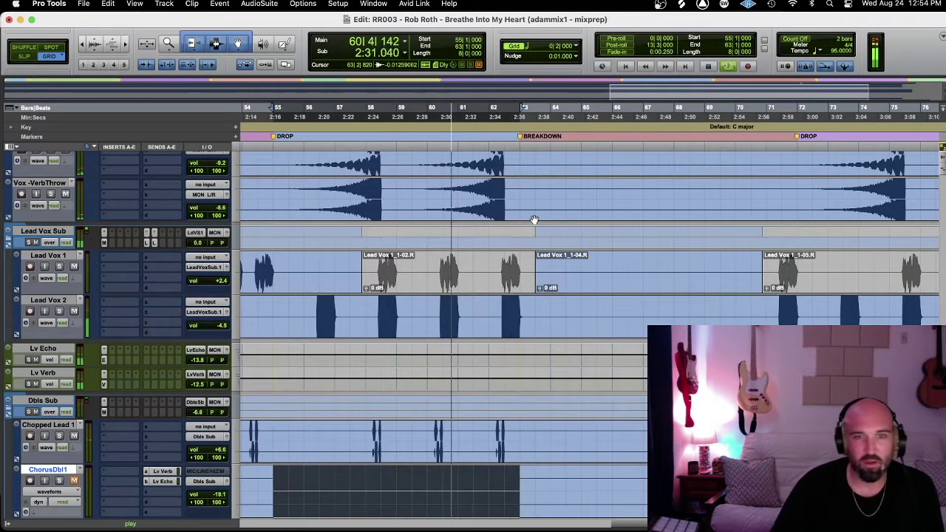
pyautogui.press(';')
pyautogui.press(';')
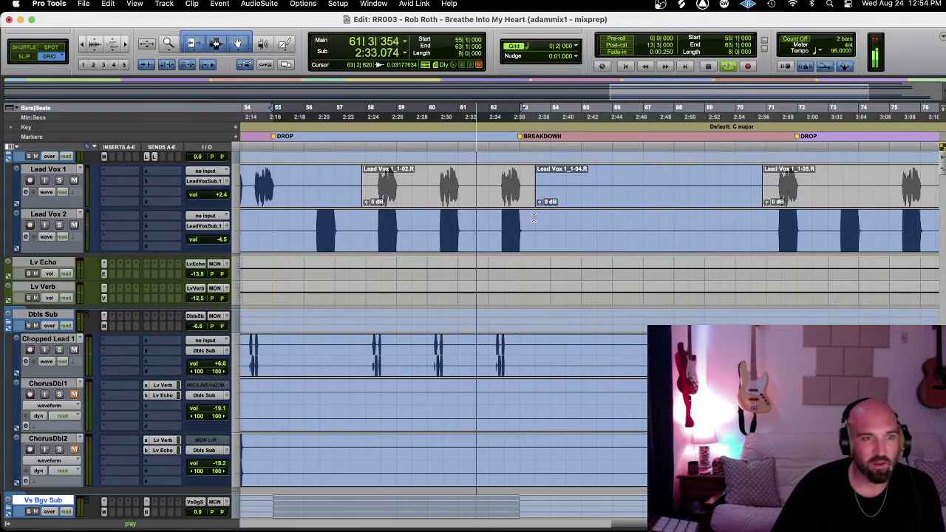
pyautogui.press(';')
pyautogui.press(';')
pyautogui.press(';')
pyautogui.press(';')
pyautogui.press(';')
pyautogui.press(';')
pyautogui.press(';')
pyautogui.press(';')
pyautogui.press(';')
pyautogui.press(';')
pyautogui.press(';')
pyautogui.press(';')
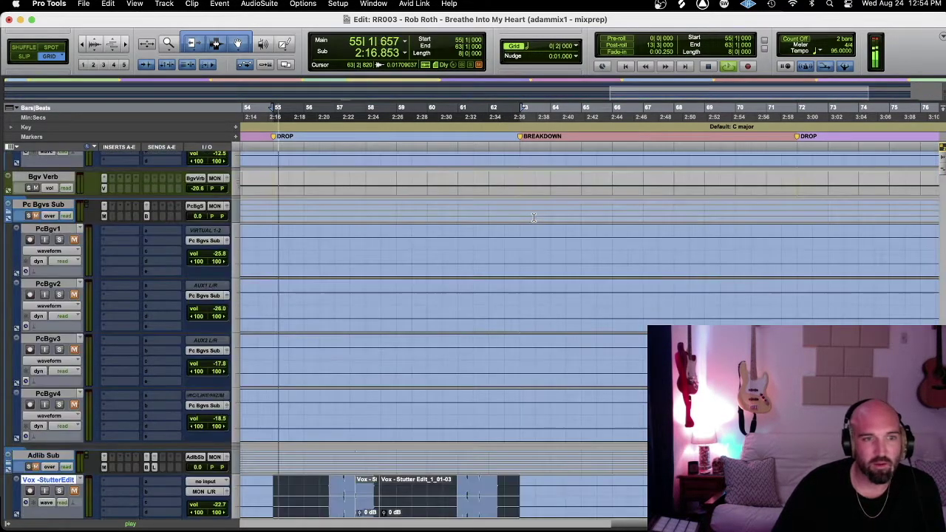
# - Unmute Adlib Sub, Vox -StutterEdit, Vox - Slice 1, Chopped Vox and LdVx-Adlb1(FX), skipping Vox - Slice 2
pyautogui.press('p')
pyautogui.press(';')
pyautogui.press(';')
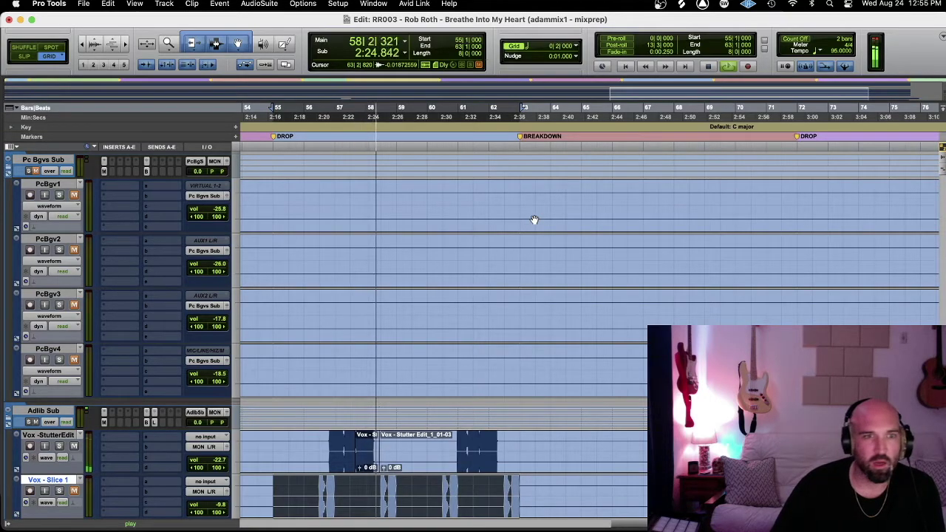
pyautogui.press(';')
pyautogui.press(';')
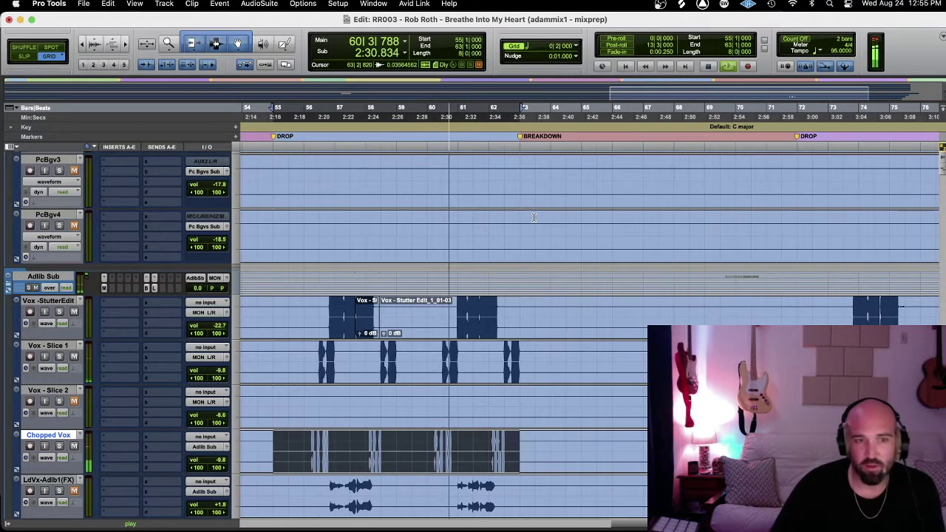
pyautogui.press(';')
pyautogui.press(';')
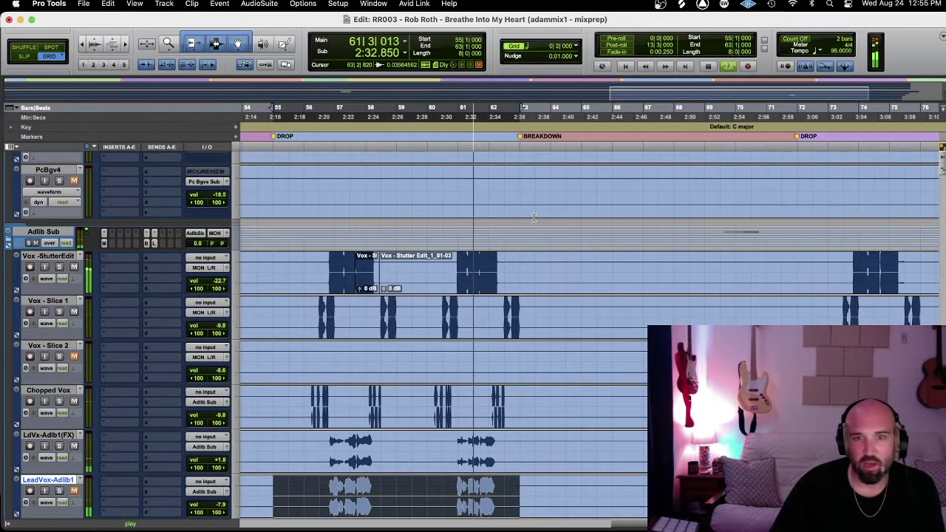
# - Unmute LeadVox-Adlib1 and Adlib3, skipping LdVx-Adlb2(FX) and LeadVox-Adlib2
pyautogui.press(';')
pyautogui.press(';')
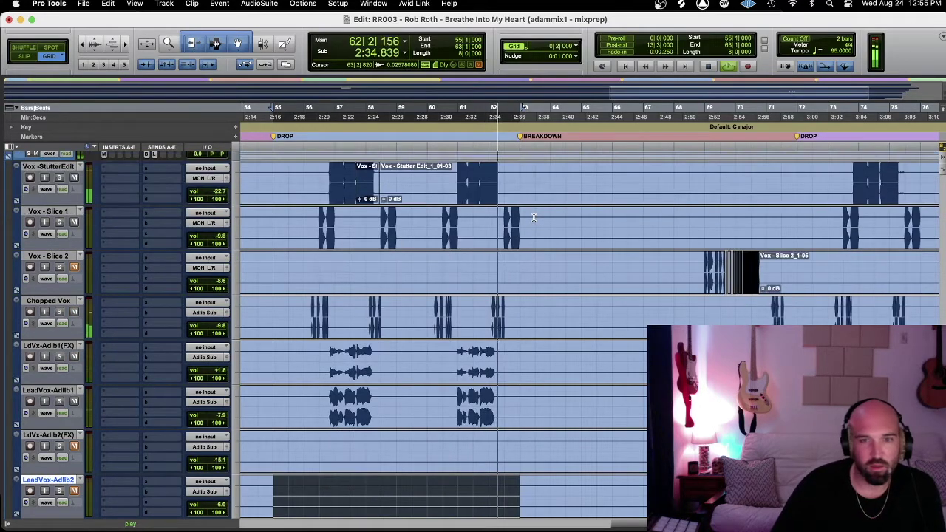
pyautogui.press(';')
pyautogui.press(';')
pyautogui.press('p')
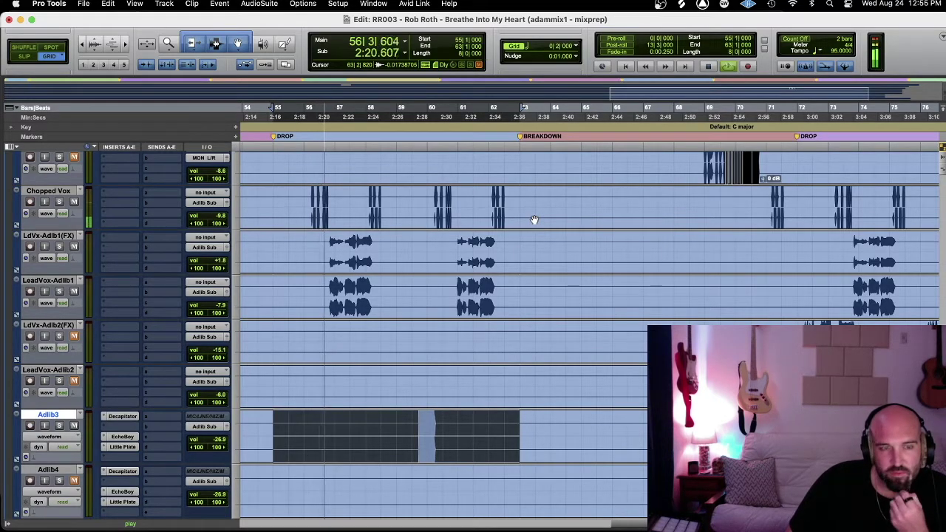
# - Review the adlib and chopped vocal tracks between Adlib3 and PcBgv4 while the drop plays
pyautogui.press('p')
pyautogui.press('p')
pyautogui.press('p')
pyautogui.press('p')
pyautogui.press('p')
pyautogui.press('p')
pyautogui.press('p')
pyautogui.press('p')
pyautogui.press('p')
pyautogui.press('p')
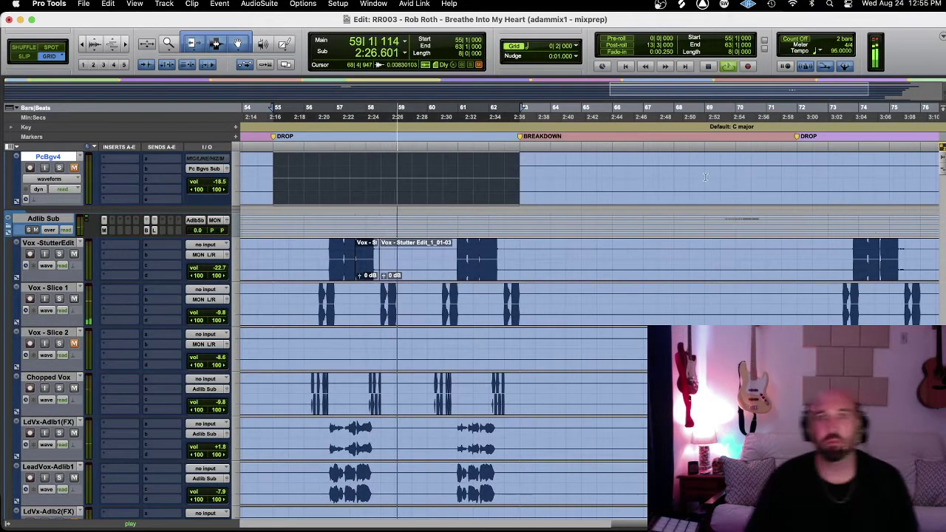
pyautogui.scroll(-10, 632, 270)
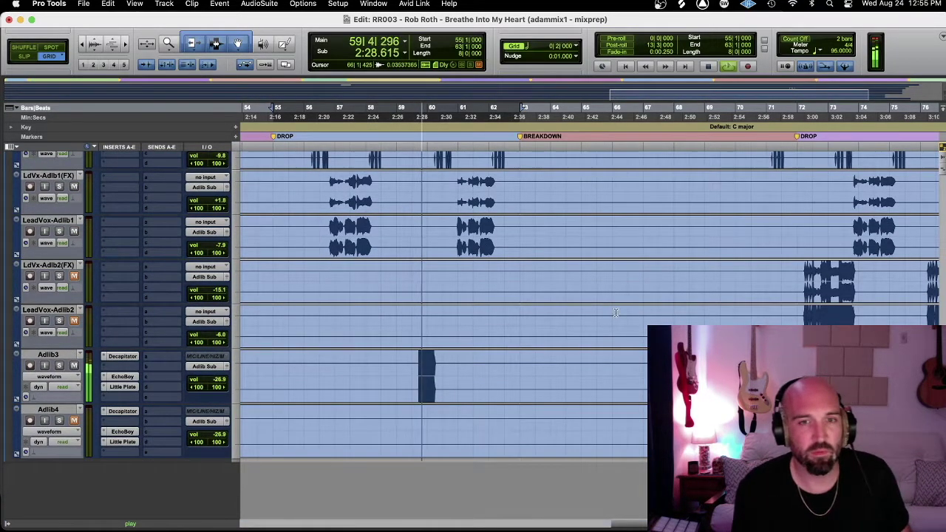
# - Stop playback, select the BREAKDOWN section from bar 63 to bar 72, and mute all the tracks again
pyautogui.hscroll(10, 626, 278)
pyautogui.hscroll(-5, 578, 342)
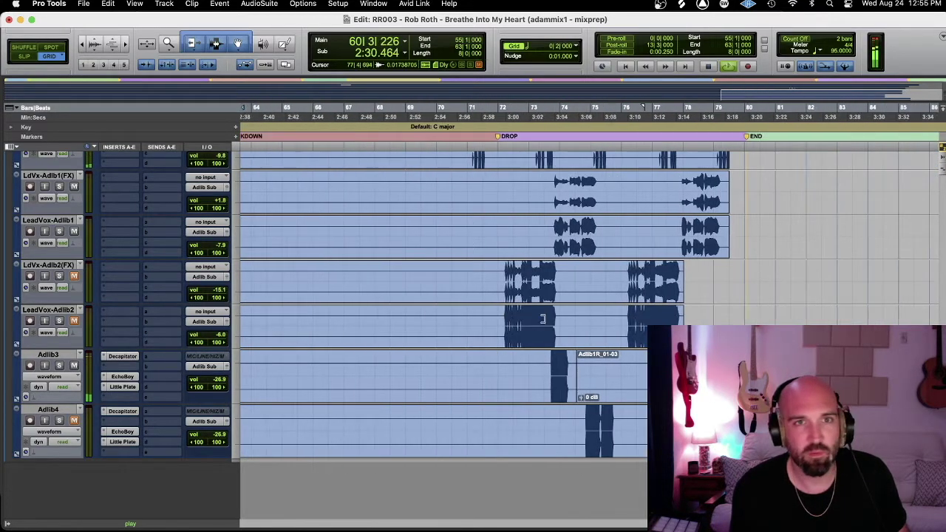
pyautogui.moveTo(556, 147); pyautogui.dragTo(280, 147)
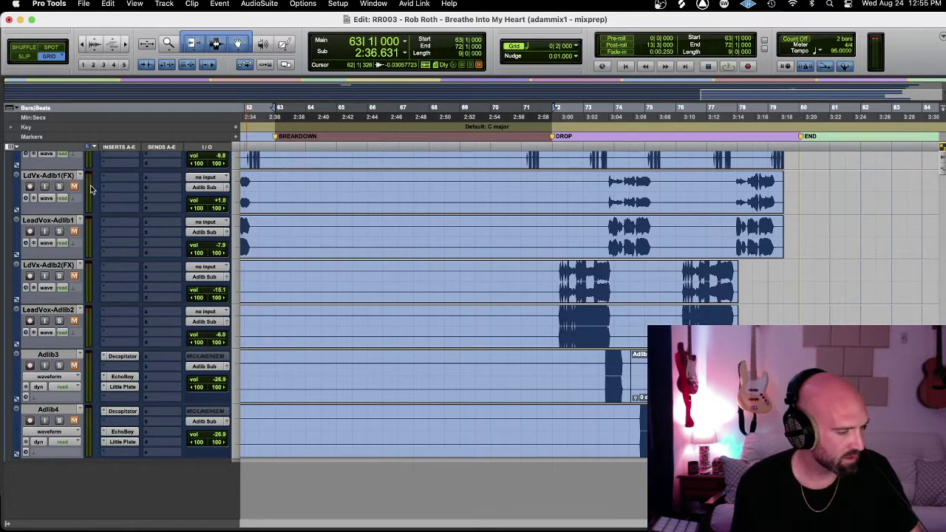
# - Return to the start of the track list and select 808 (Low) across the breakdown, showing more of the song's timeline
pyautogui.scroll(5, 363, 194)
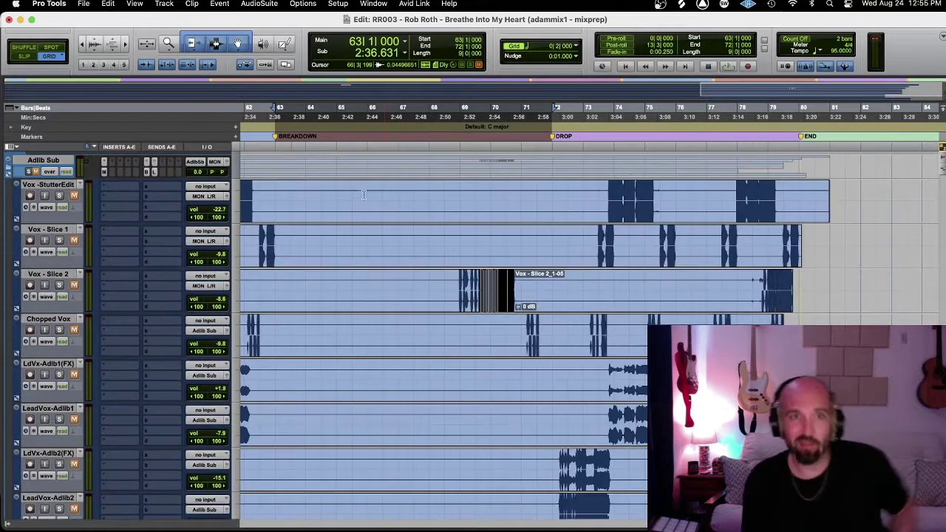
pyautogui.scroll(-15, 345, 324)
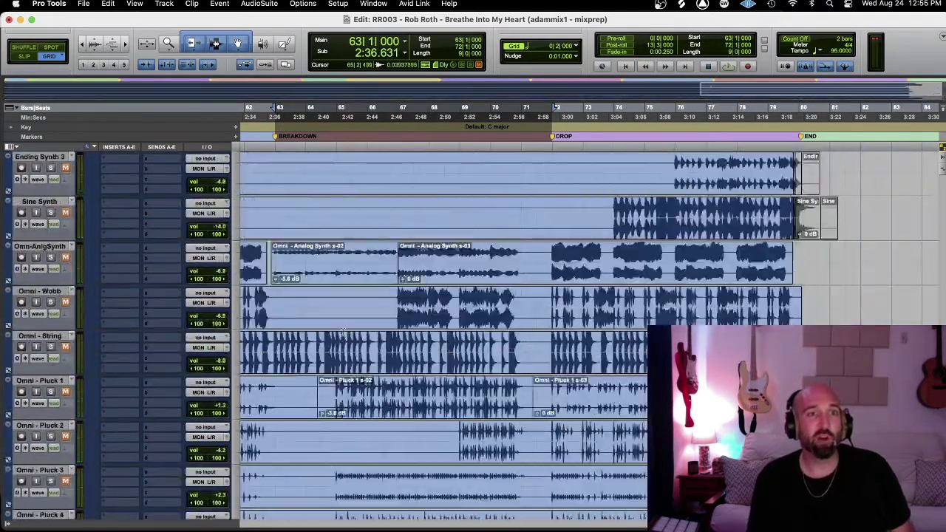
pyautogui.scroll(-20, 345, 323)
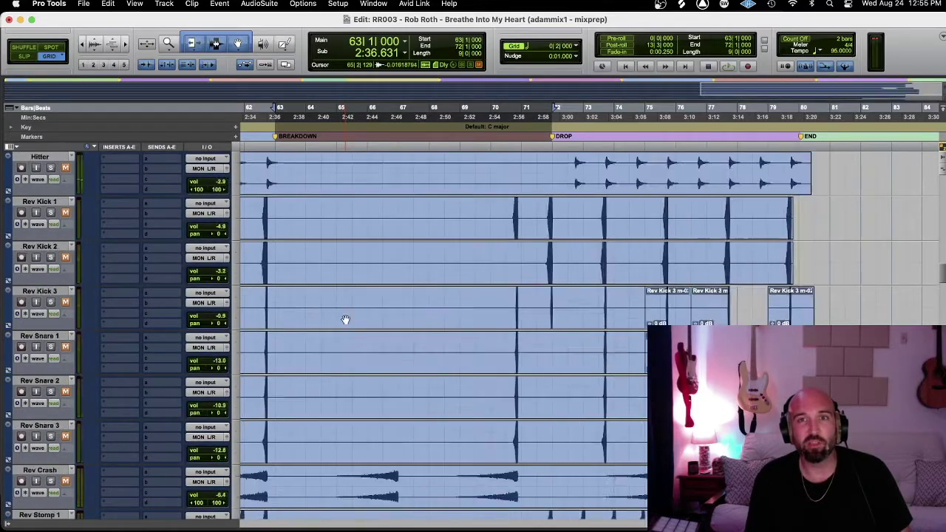
pyautogui.scroll(-15, 348, 316)
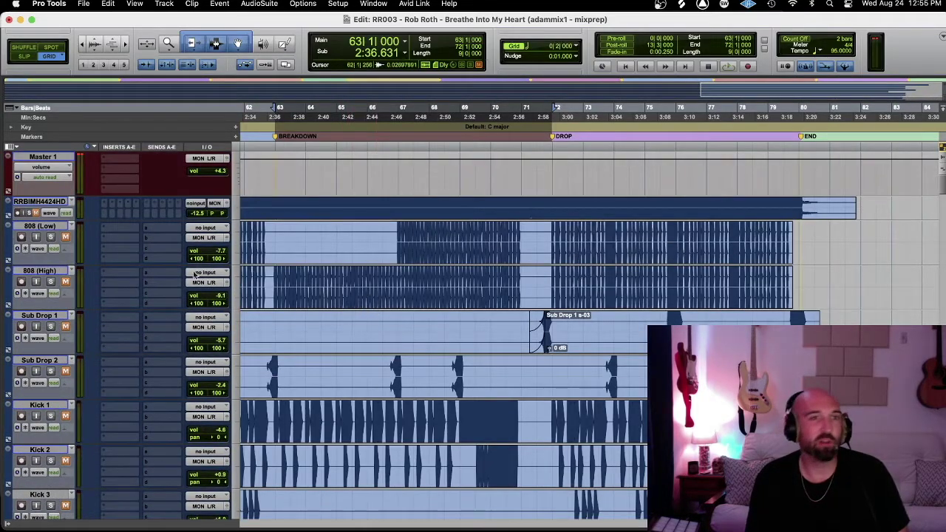
pyautogui.click(44, 226)
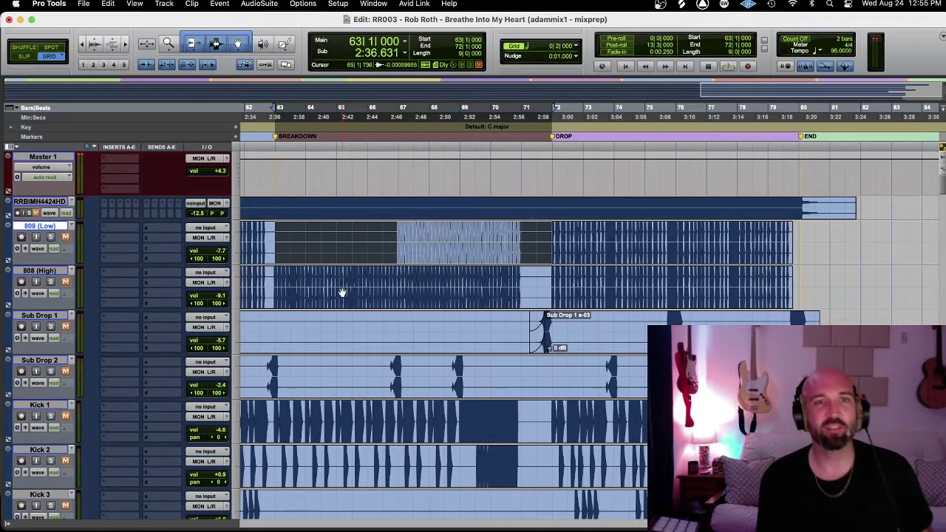
pyautogui.press('super+bracketleft')
pyautogui.press('super+bracketleft')
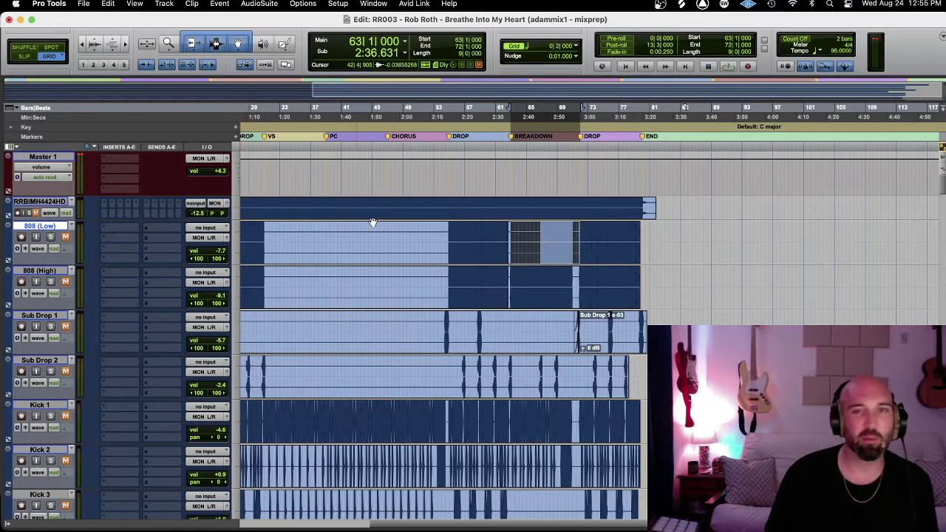
# - Solo the RRBIMH4424HD reference master track and select its full clip from the start of the song
pyautogui.press('Return')
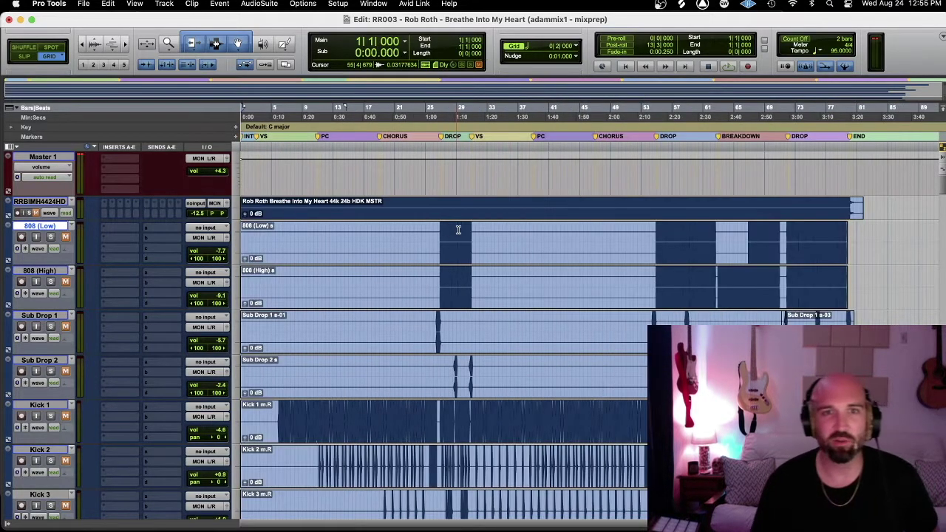
pyautogui.click(34, 214)
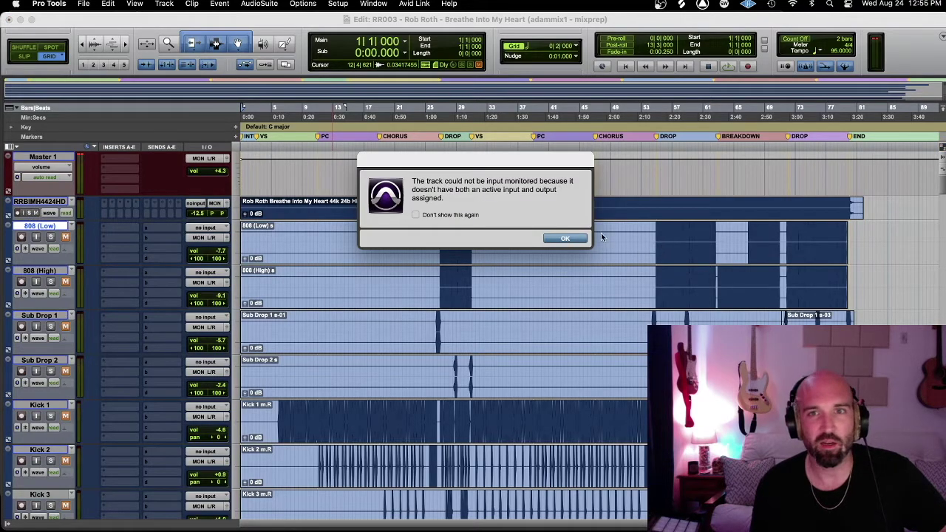
pyautogui.click(566, 239)
pyautogui.click(293, 215)
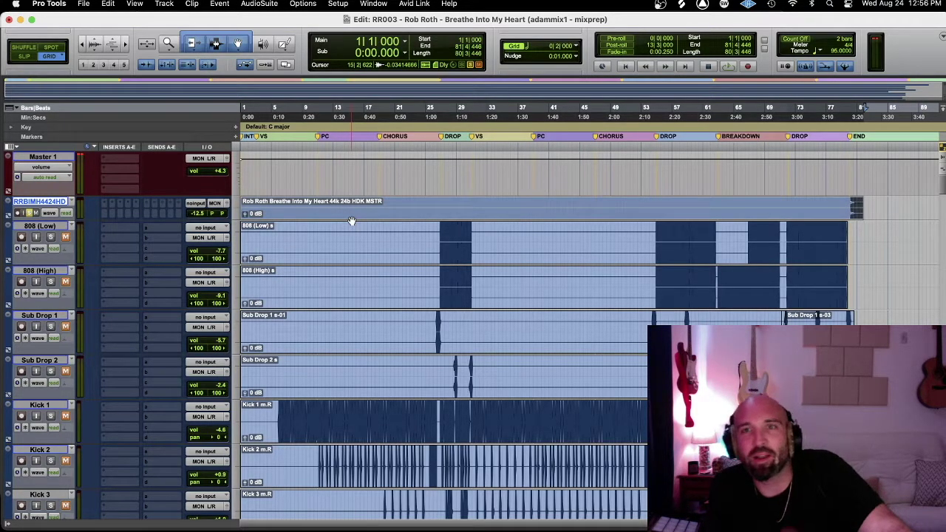
# - Select the second CHORUS from bar 47 to bar 55, and reselect the full clip on the reference master track
pyautogui.moveTo(591, 130); pyautogui.dragTo(659, 125)
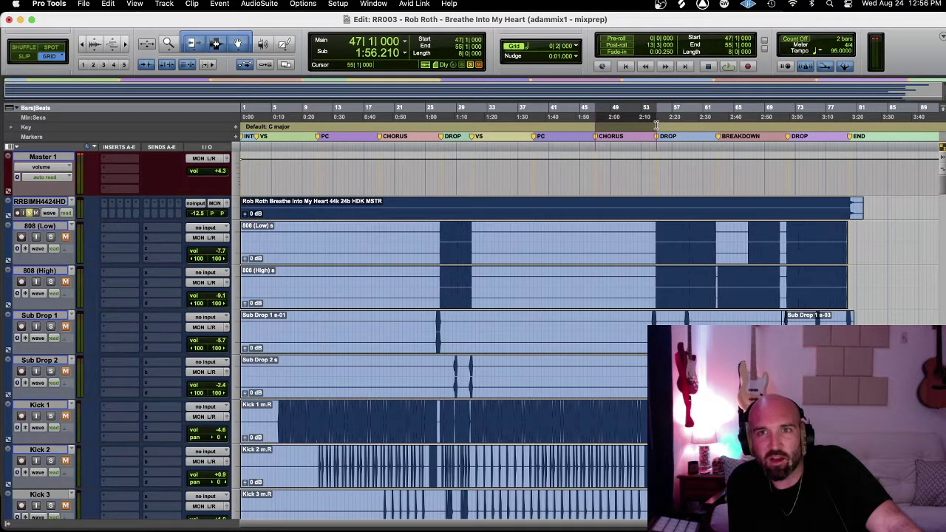
pyautogui.click(619, 286)
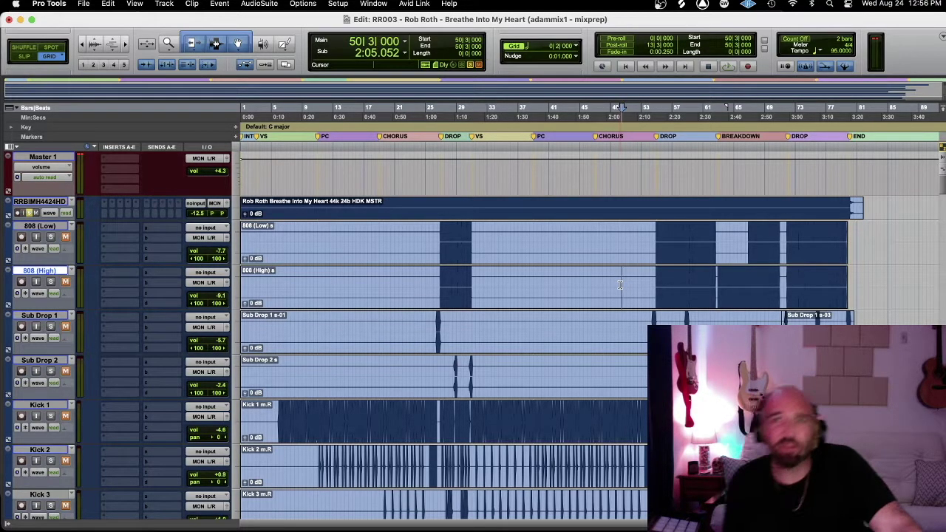
pyautogui.click(613, 213)
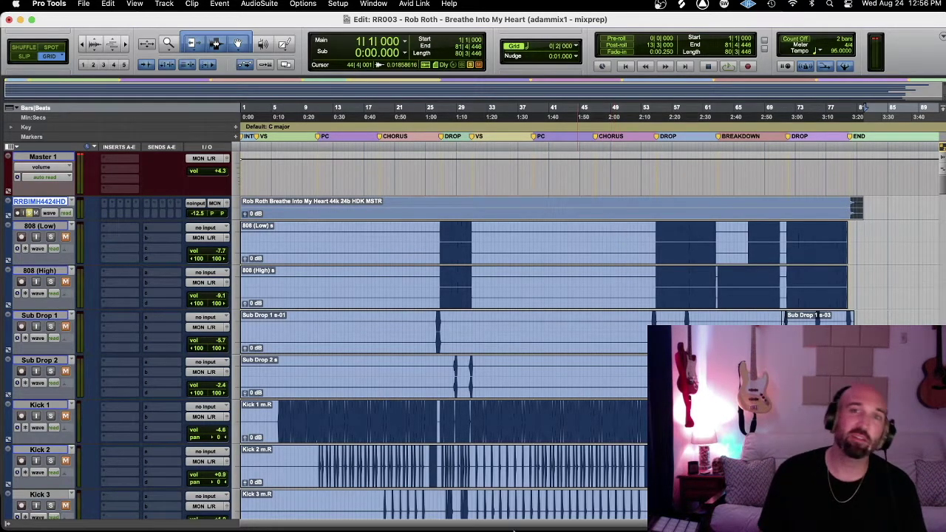
# - Switch to Twitch Studio to check the stream preview and chat
pyautogui.moveTo(514, 529)
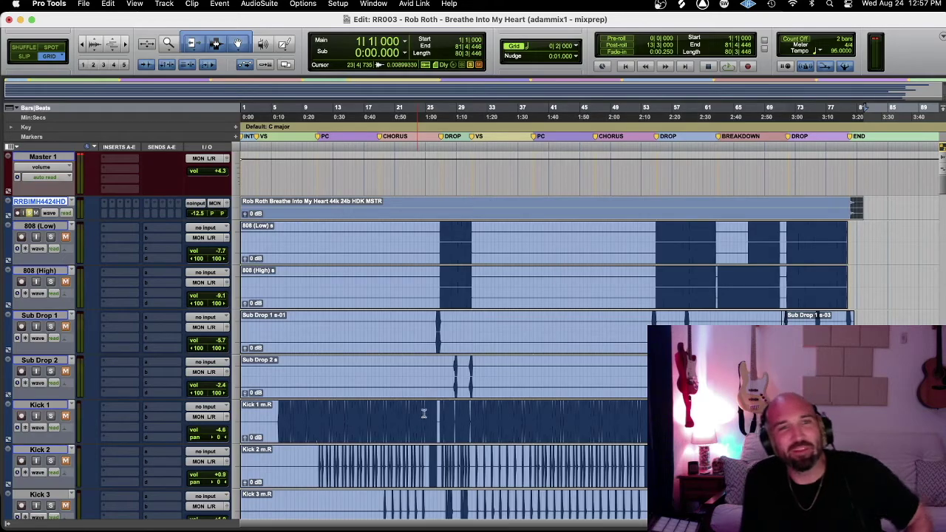
pyautogui.click(360, 519)
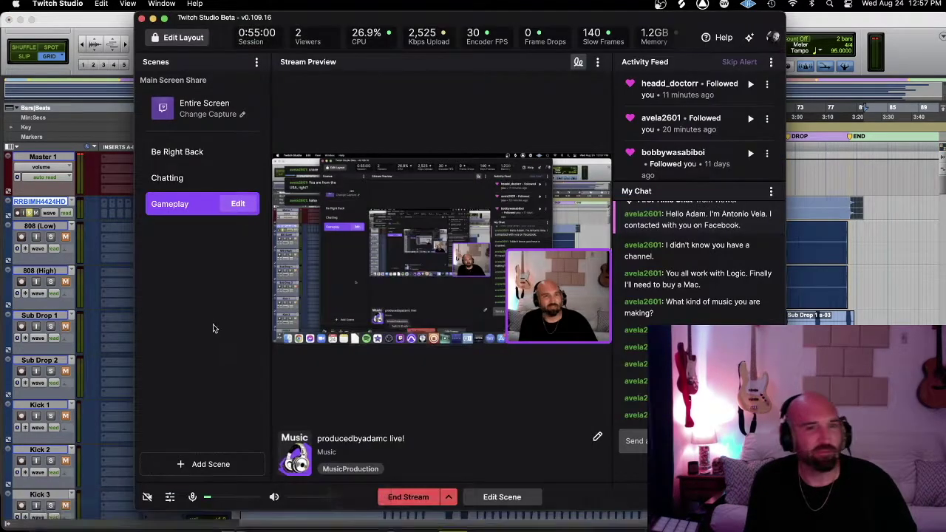